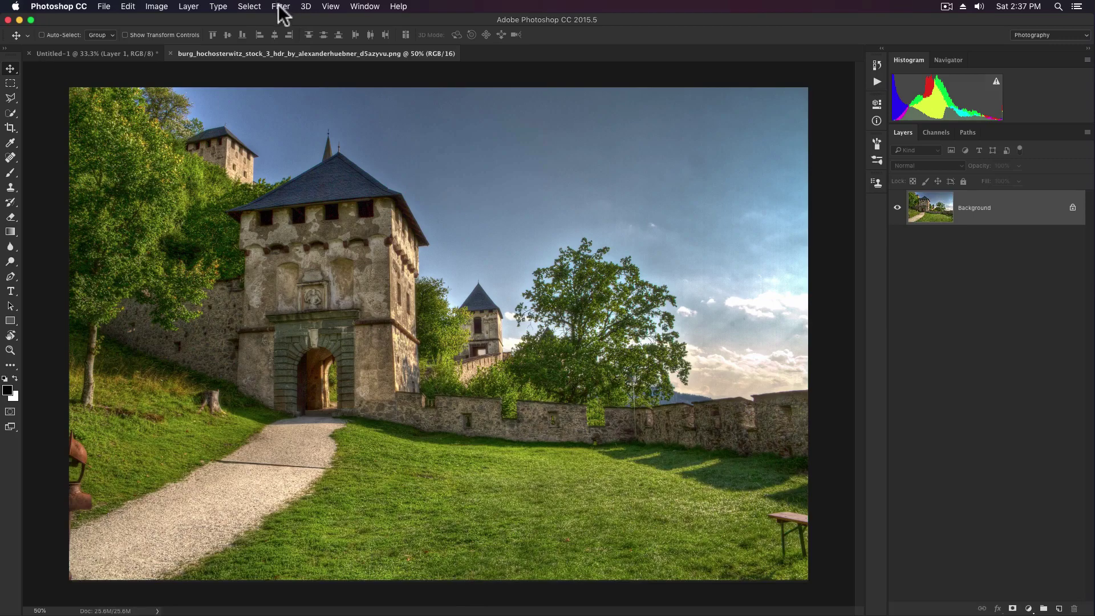
- Apply a Camera Raw Filter to the castle photo: Vibrance -33, Shadows +75, Blacks +18, Exposure +0.35, Texture +4, Clarity +4, Dehaze +23
{"action": "left_click", "coordinate": [296, 75]}
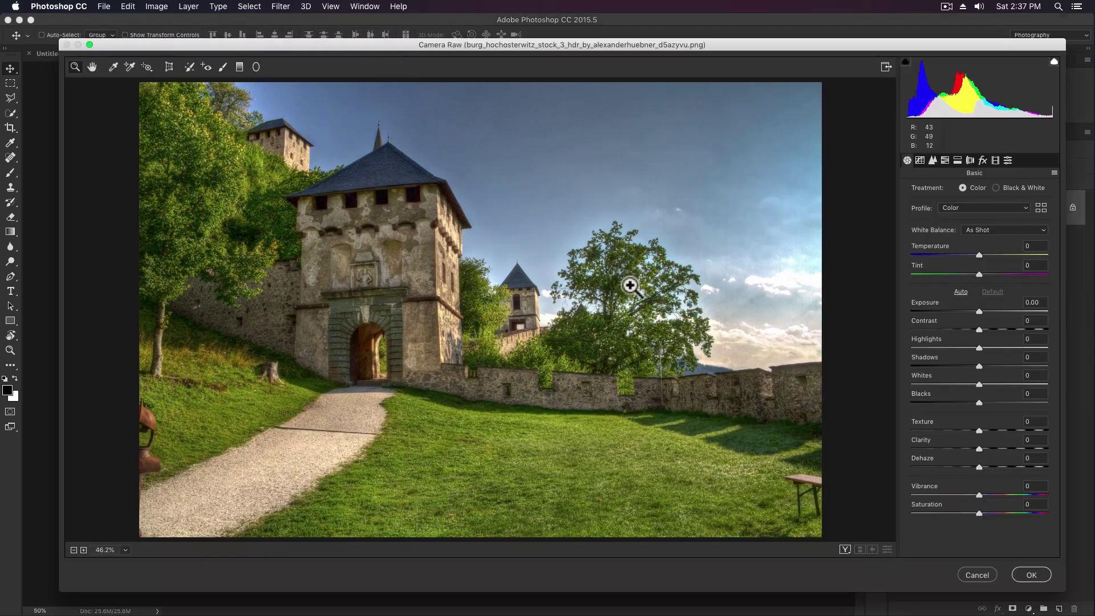
{"action": "left_click_drag", "start_coordinate": [963, 494], "coordinate": [958, 494]}
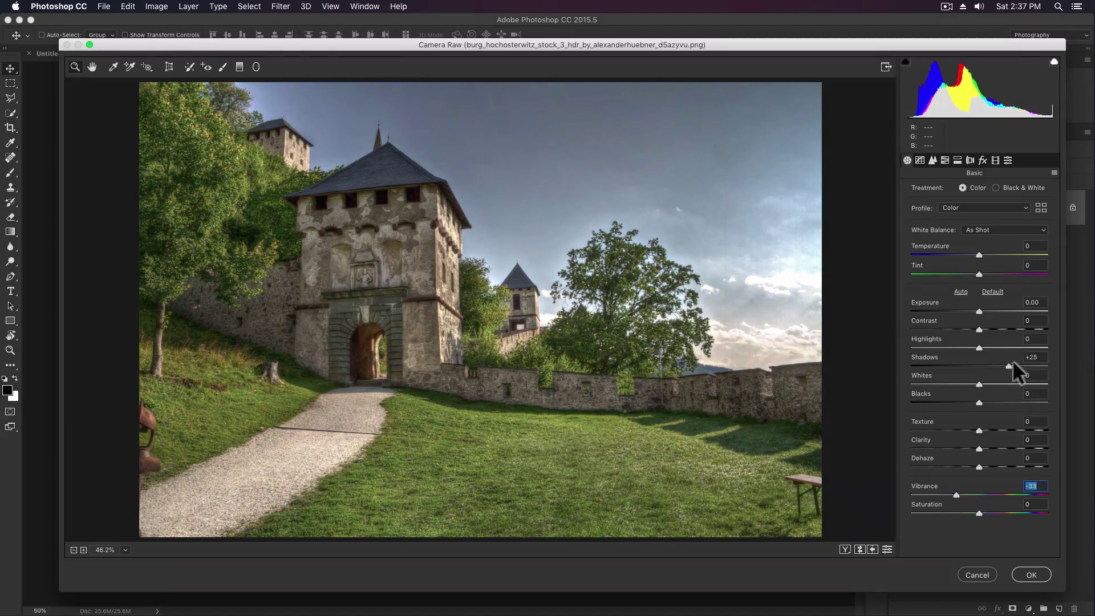
{"action": "left_click_drag", "start_coordinate": [1011, 362], "coordinate": [1042, 363]}
{"action": "mouse_move", "coordinate": [991, 400]}
{"action": "left_mouse_down"}
{"action": "mouse_move", "coordinate": [1019, 401]}
{"action": "mouse_move", "coordinate": [991, 400]}
{"action": "left_mouse_up"}
{"action": "left_click_drag", "start_coordinate": [979, 312], "coordinate": [983, 310]}
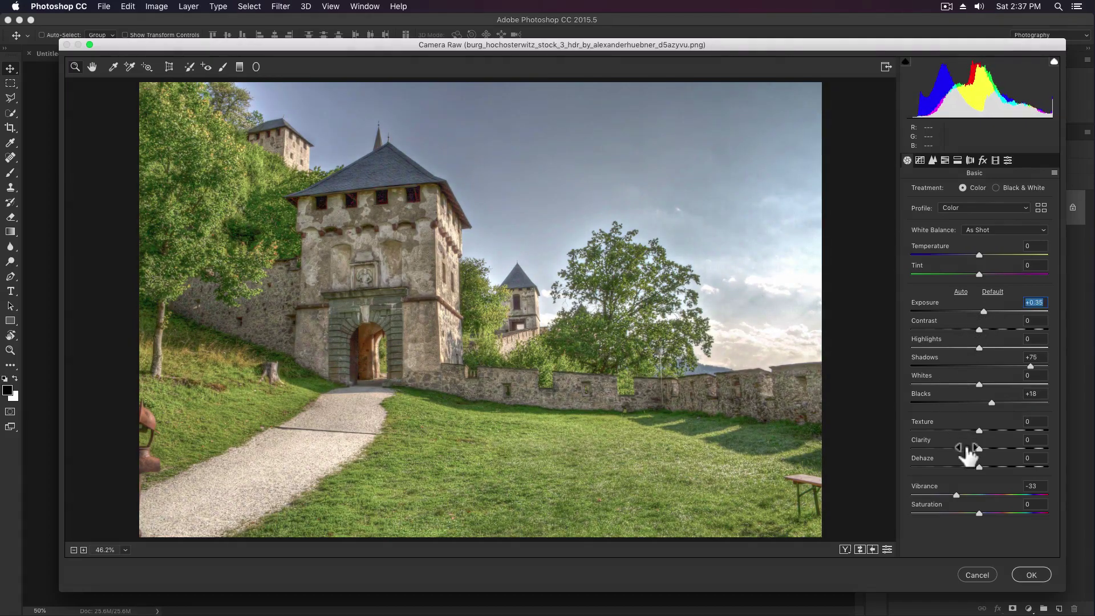
{"action": "left_click_drag", "start_coordinate": [982, 428], "coordinate": [996, 464]}
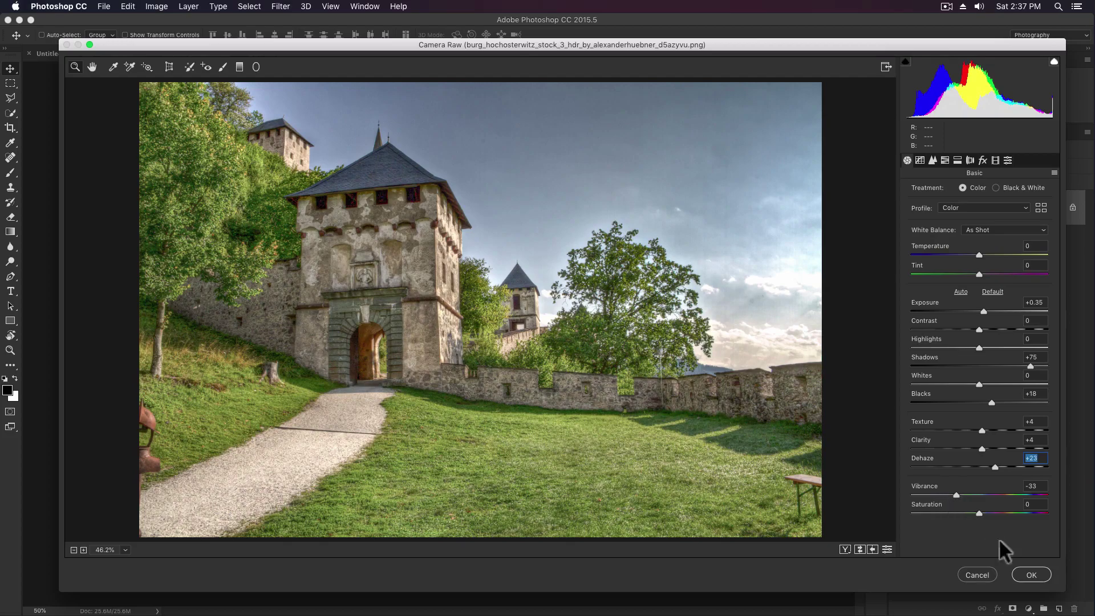
{"action": "left_click", "coordinate": [1033, 575]}
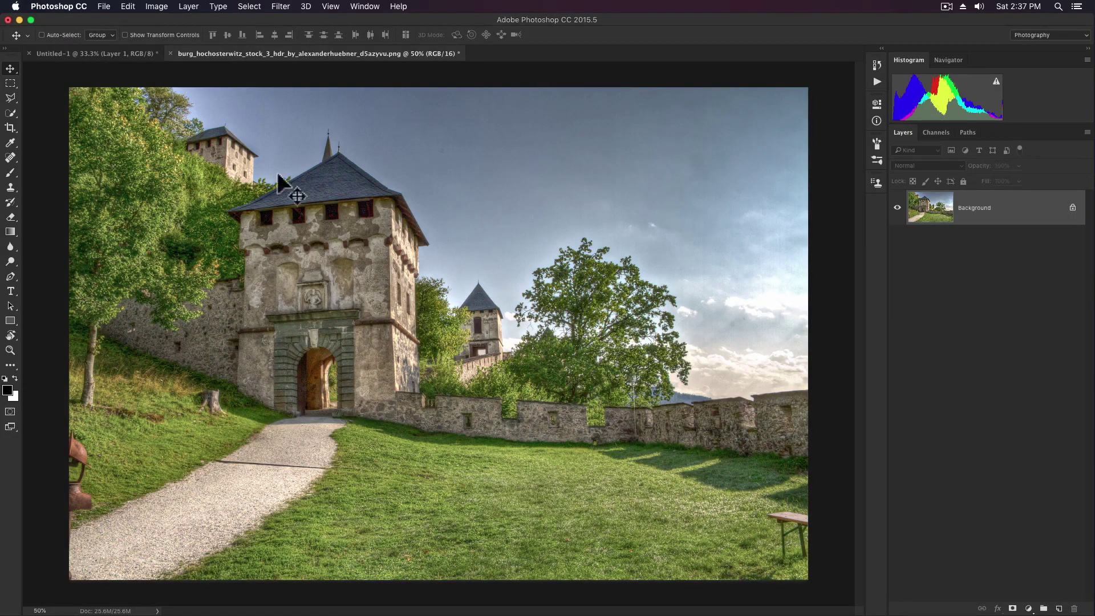
- Select the whole sky of the castle photo with the Quick Selection tool and add a layer mask from the selection
{"action": "key", "text": "w"}
{"action": "key", "text": "["}
{"action": "key", "text": "["}
{"action": "left_click_drag", "start_coordinate": [277, 119], "coordinate": [266, 112]}
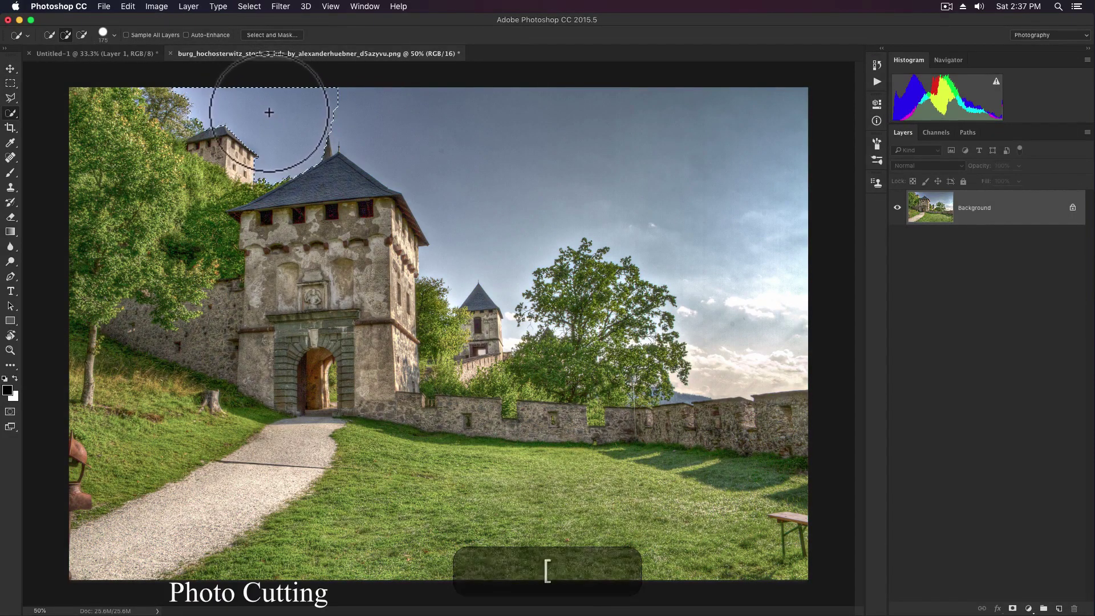
{"action": "mouse_move", "coordinate": [455, 163]}
{"action": "left_mouse_down"}
{"action": "mouse_move", "coordinate": [489, 163]}
{"action": "mouse_move", "coordinate": [724, 285]}
{"action": "left_mouse_up"}
{"action": "key", "text": "["}
{"action": "key", "text": "bracketleft"}
{"action": "key", "text": "bracketleft"}
{"action": "key", "text": "bracketleft"}
{"action": "key", "text": "bracketleft"}
{"action": "key", "text": "bracketleft"}
{"action": "key", "text": "bracketleft"}
{"action": "key", "text": "bracketleft"}
{"action": "key", "text": "bracketleft"}
{"action": "key", "text": "bracketleft"}
{"action": "key", "text": "bracketleft"}
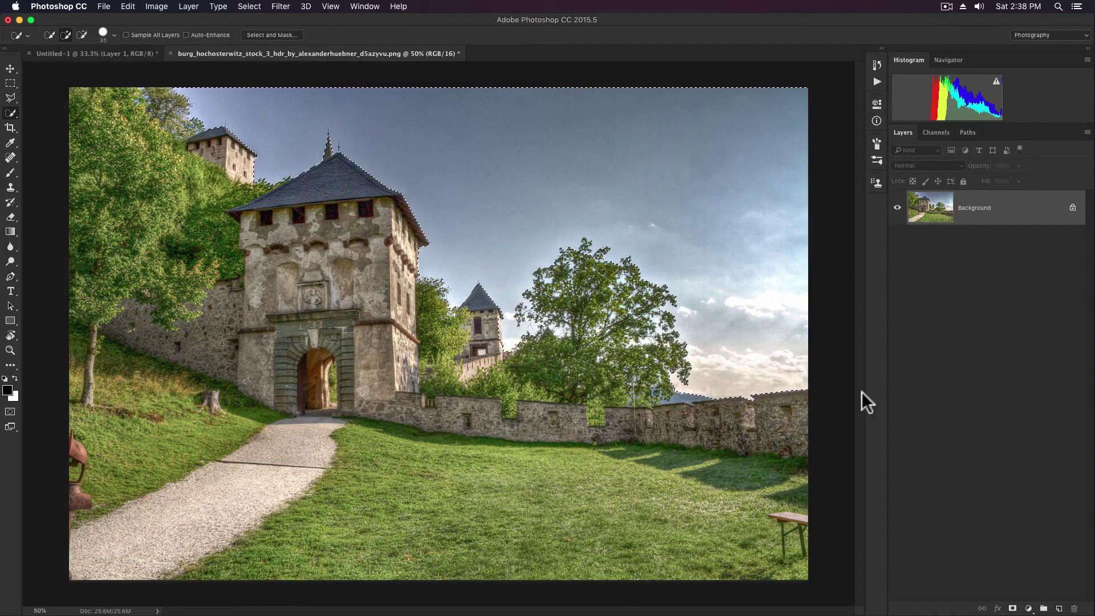
{"action": "left_click", "coordinate": [1013, 608]}
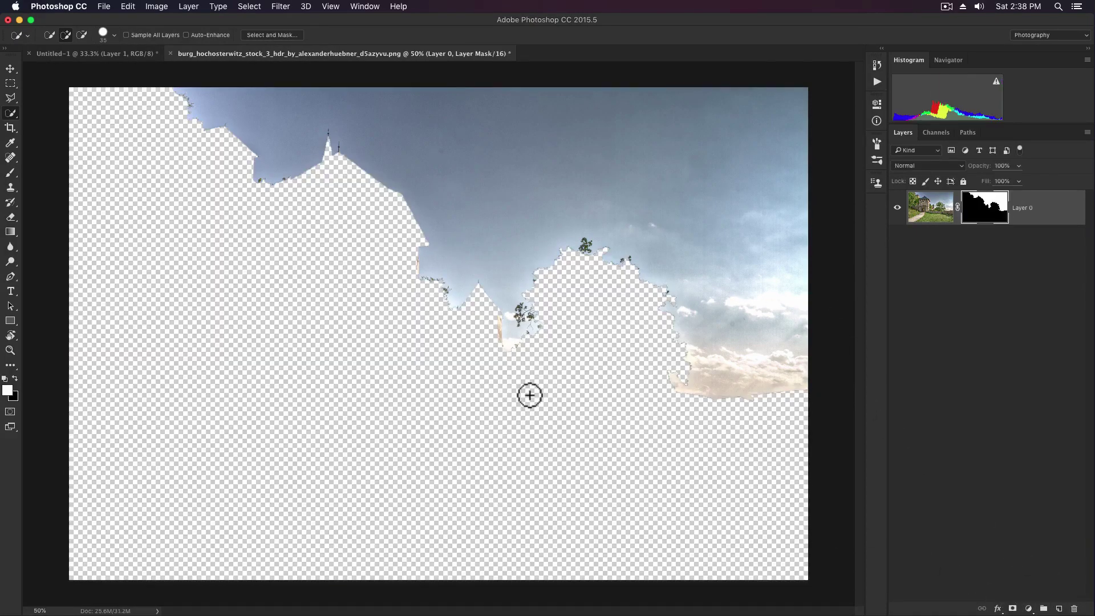
- Paint black on the mask at 100% brush opacity to clean up the leftover wall strip beside the small tower
{"action": "key", "text": "z"}
{"action": "mouse_move", "coordinate": [513, 331]}
{"action": "left_mouse_down"}
{"action": "mouse_move", "coordinate": [533, 344]}
{"action": "mouse_move", "coordinate": [518, 325]}
{"action": "left_mouse_up"}
{"action": "key", "text": "b"}
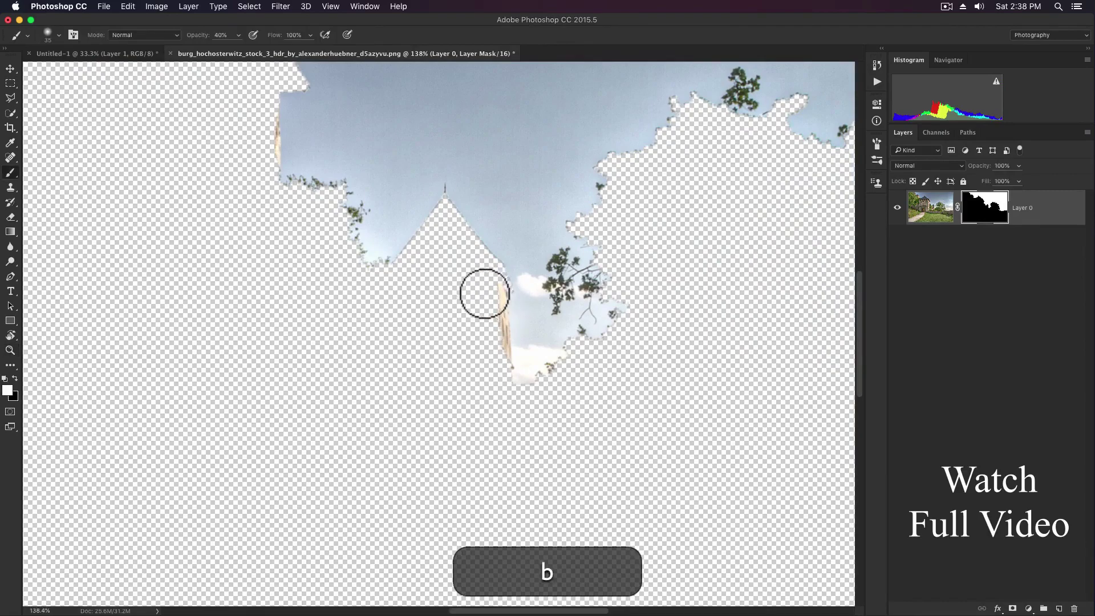
{"action": "right_click", "coordinate": [484, 294]}
{"action": "key", "text": "super+z"}
{"action": "key", "text": "x"}
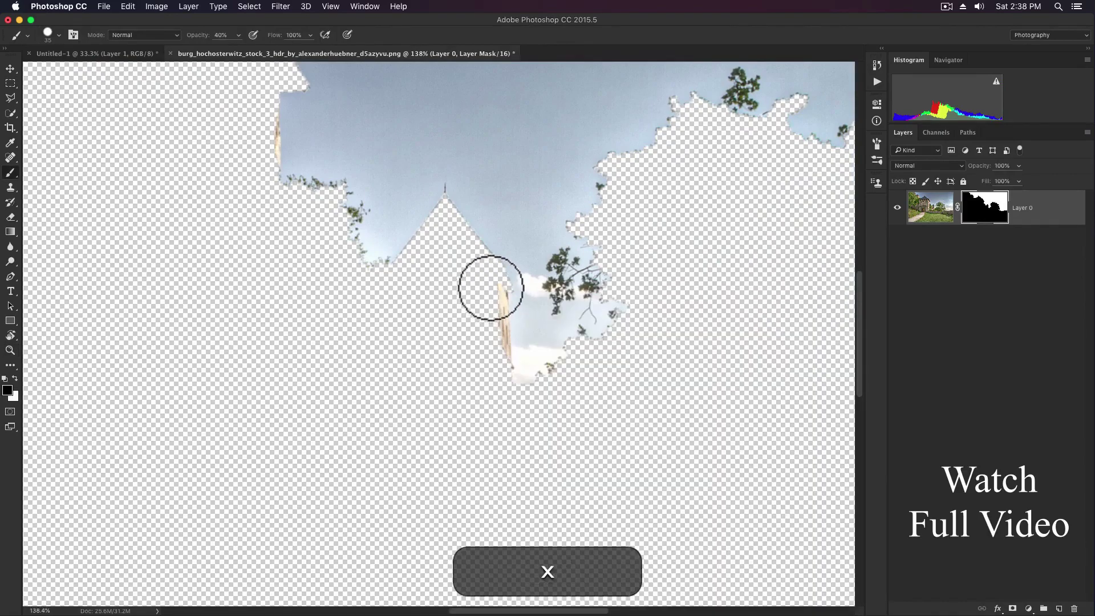
{"action": "key", "text": "0"}
{"action": "key", "text": "bracketleft"}
{"action": "key", "text": "bracketleft"}
{"action": "key", "text": "bracketleft"}
{"action": "key", "text": "bracketleft"}
{"action": "key", "text": "bracketleft"}
{"action": "key", "text": "bracketright"}
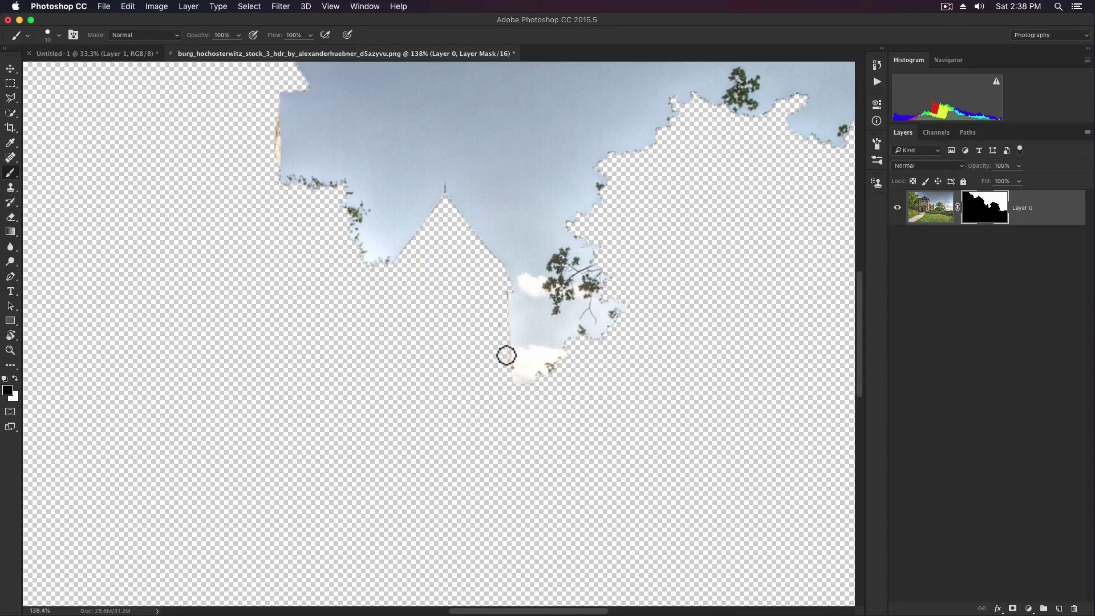
{"action": "key", "text": "bracketright"}
{"action": "key", "text": "bracketright"}
{"action": "key", "text": "bracketright"}
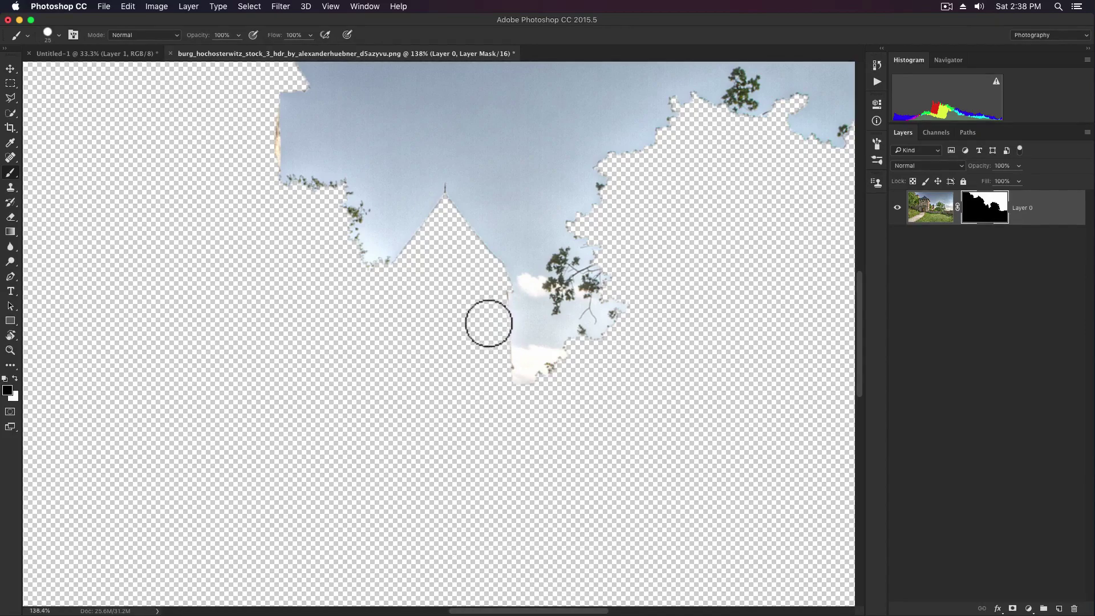
- Invert the layer mask to hide the sky and reveal the castle and grounds
{"action": "key", "text": "z"}
{"action": "left_click_drag", "start_coordinate": [565, 330], "coordinate": [496, 296]}
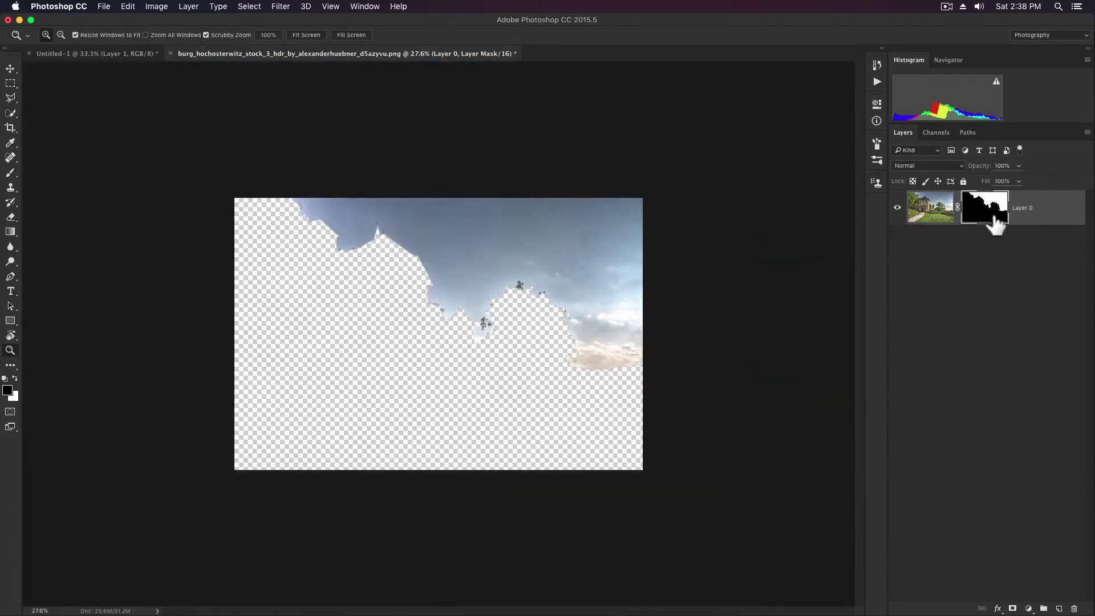
{"action": "key", "text": "super+i"}
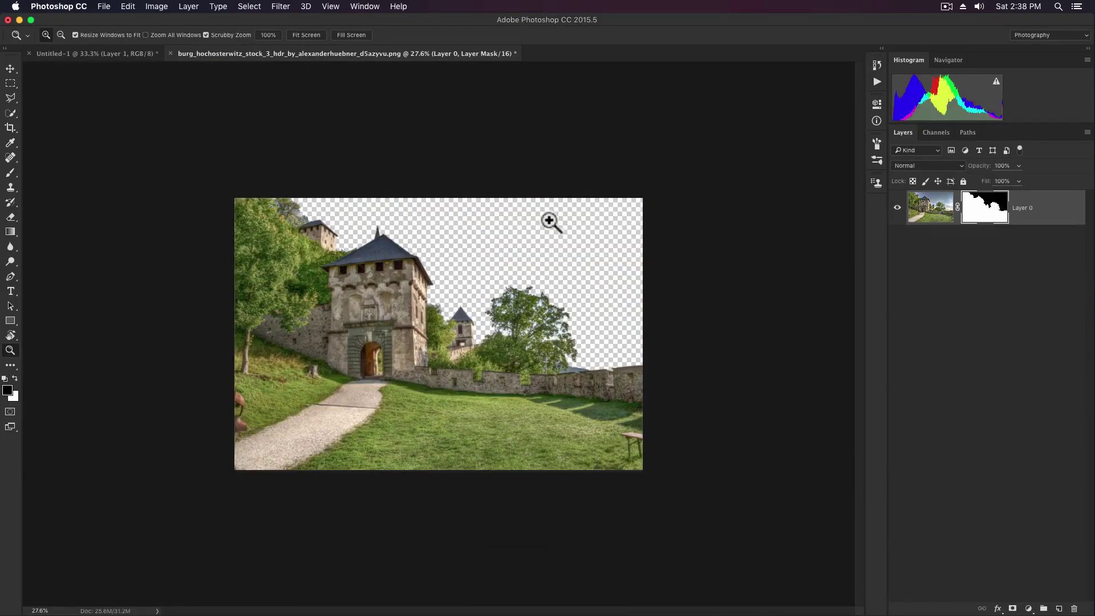
- Refine the castle mask's tree and roof edges in Select and Mask, and output to a new layer with layer mask
{"action": "key", "text": "b"}
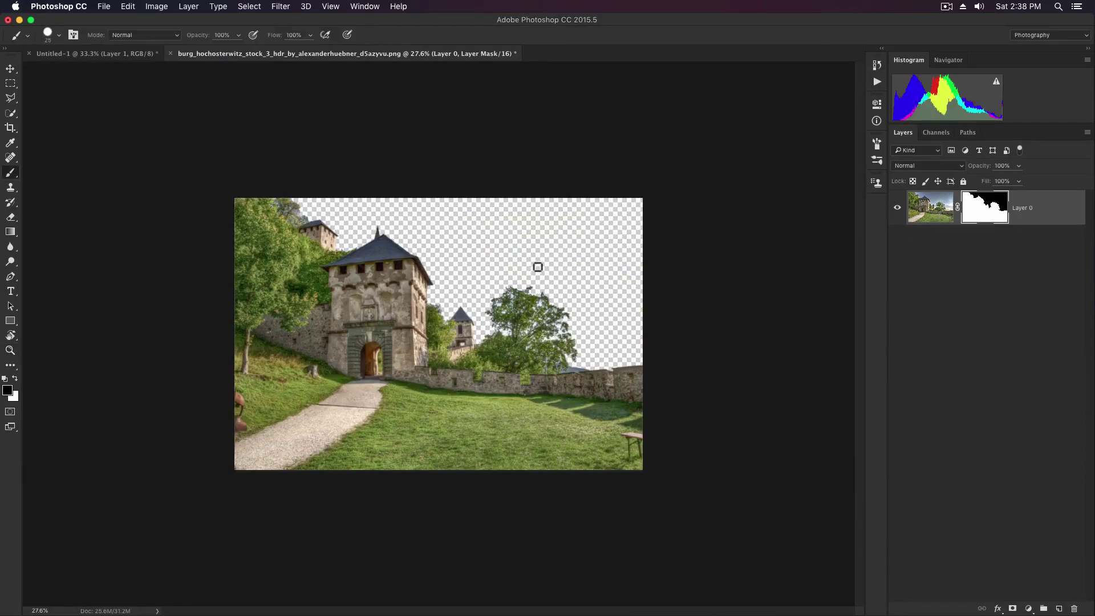
{"action": "double_click", "coordinate": [987, 210]}
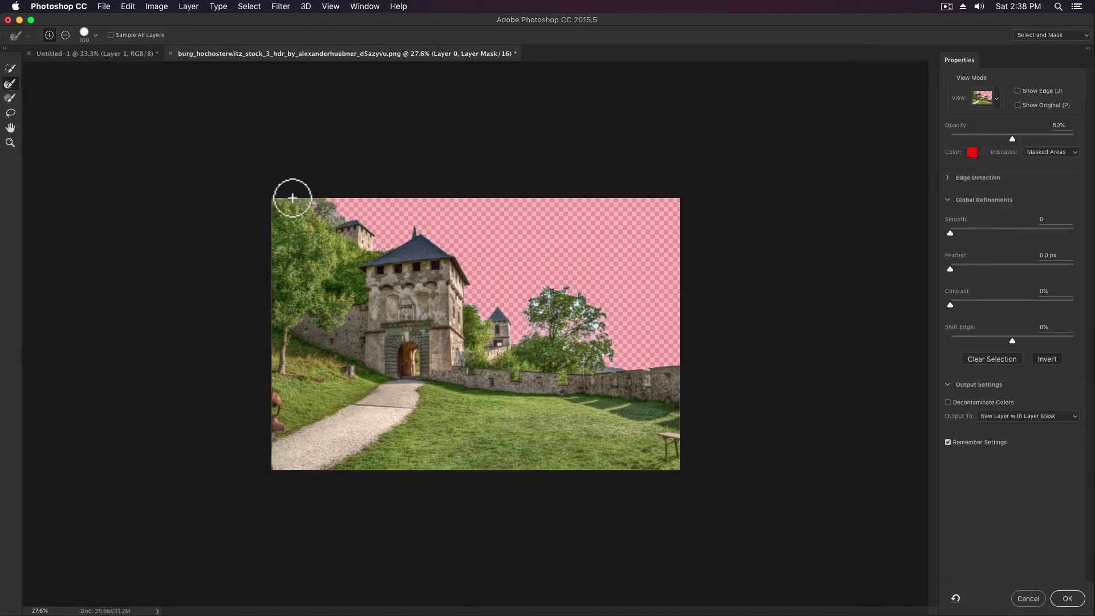
{"action": "key", "text": "bracketleft"}
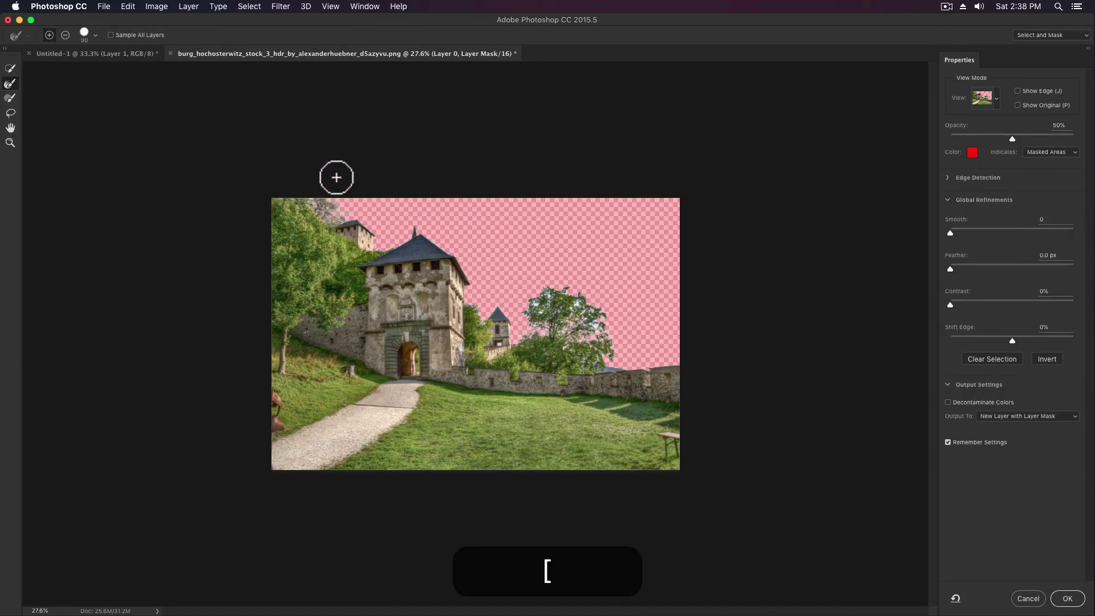
{"action": "key", "text": "bracketleft"}
{"action": "key", "text": "bracketleft"}
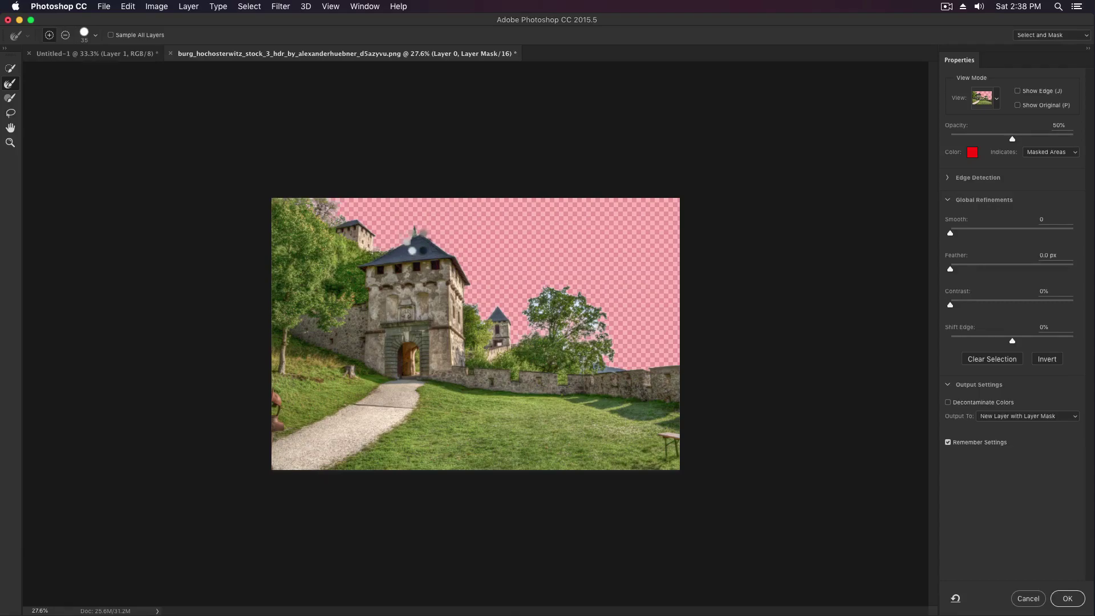
{"action": "key", "text": "bracketright"}
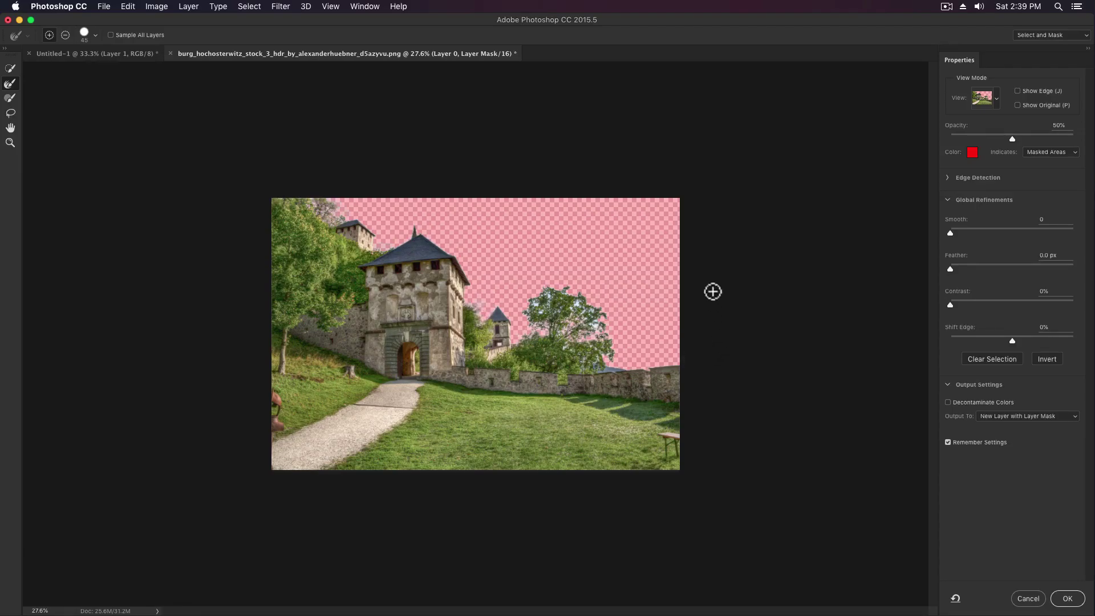
{"action": "left_click", "coordinate": [1068, 599]}
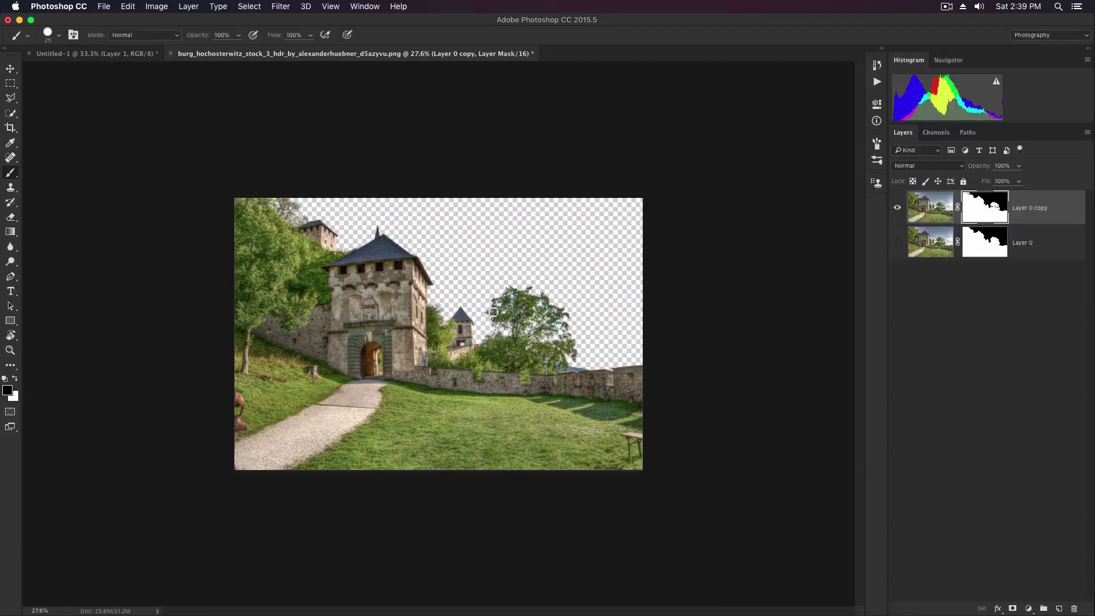
- Apply the layer mask on Layer 0 copy permanently
{"action": "key", "text": "v"}
{"action": "right_click", "coordinate": [982, 207]}
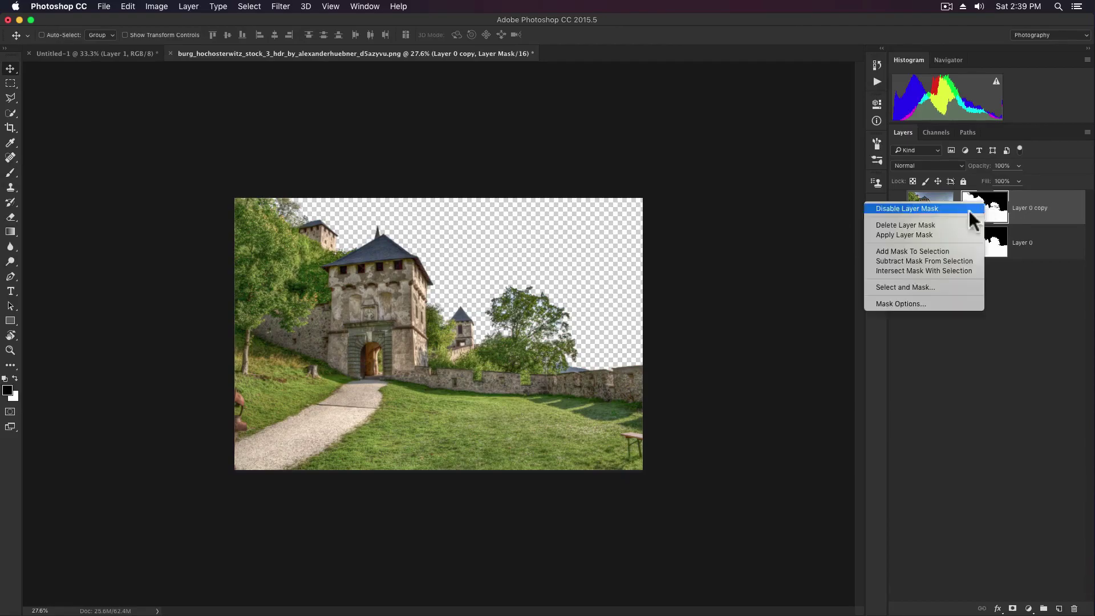
{"action": "left_click", "coordinate": [927, 235]}
{"action": "right_click", "coordinate": [1014, 206]}
{"action": "left_click", "coordinate": [895, 271]}
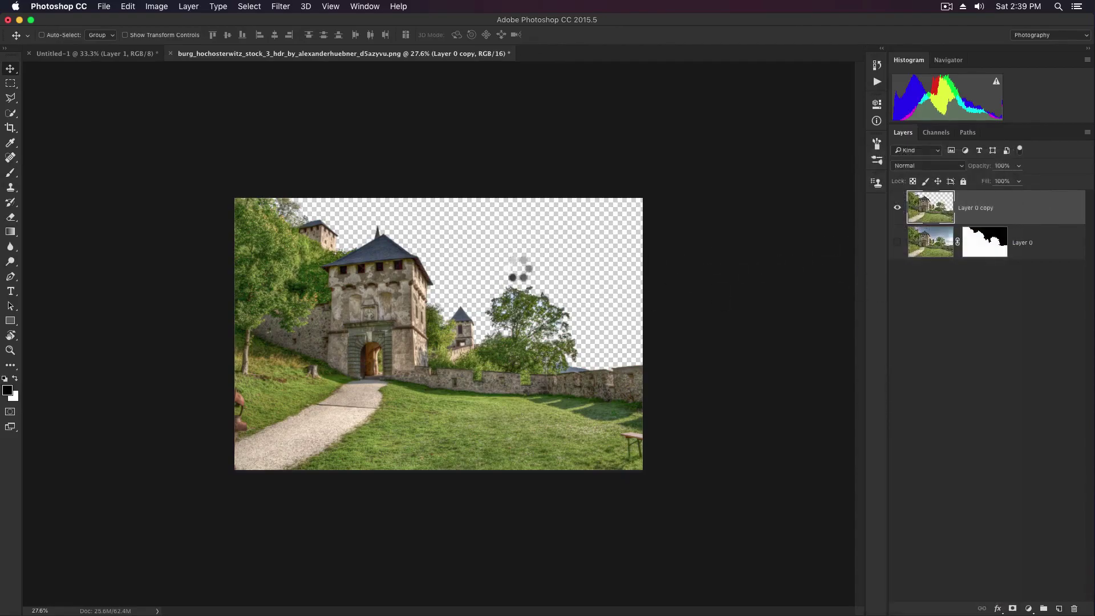
- Switch to the Untitled-1 document, flip the river panorama horizontally and place it
{"action": "left_click", "coordinate": [102, 53]}
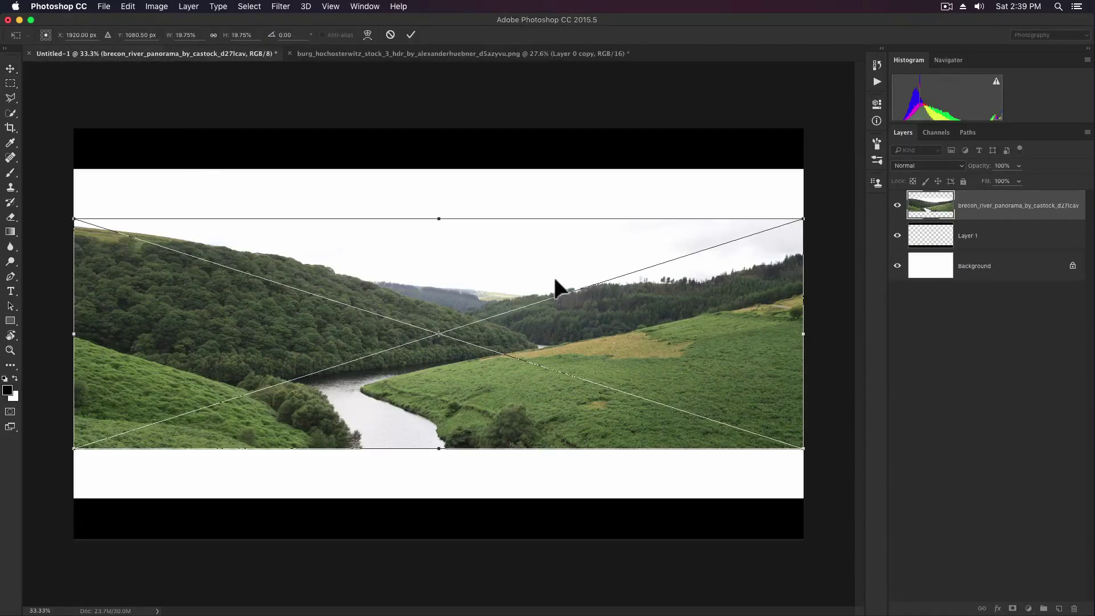
{"action": "right_click", "coordinate": [554, 277]}
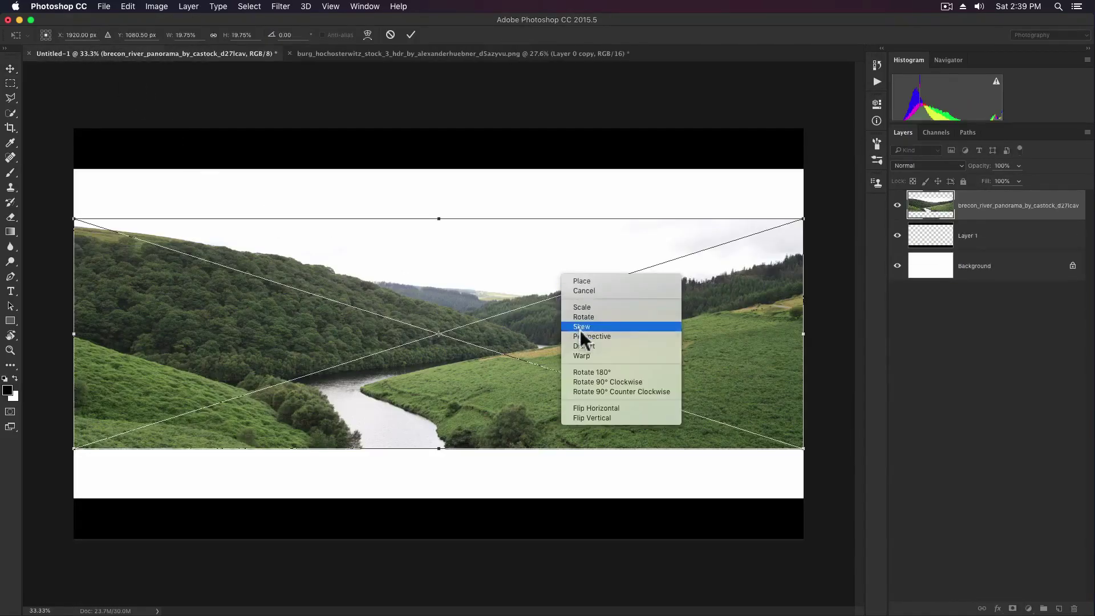
{"action": "left_click", "coordinate": [576, 406]}
{"action": "key", "text": "Return"}
- Enlarge and reposition the river panorama to fill the canvas, and move its layer below Layer 1 with the black bars
{"action": "key", "text": "z"}
{"action": "left_click_drag", "start_coordinate": [548, 320], "coordinate": [528, 320]}
{"action": "key", "text": "super+v"}
{"action": "key", "text": "super+t"}
{"action": "left_click_drag", "start_coordinate": [585, 288], "coordinate": [735, 239]}
{"action": "left_click_drag", "start_coordinate": [465, 364], "coordinate": [599, 366]}
{"action": "key", "text": "Return"}
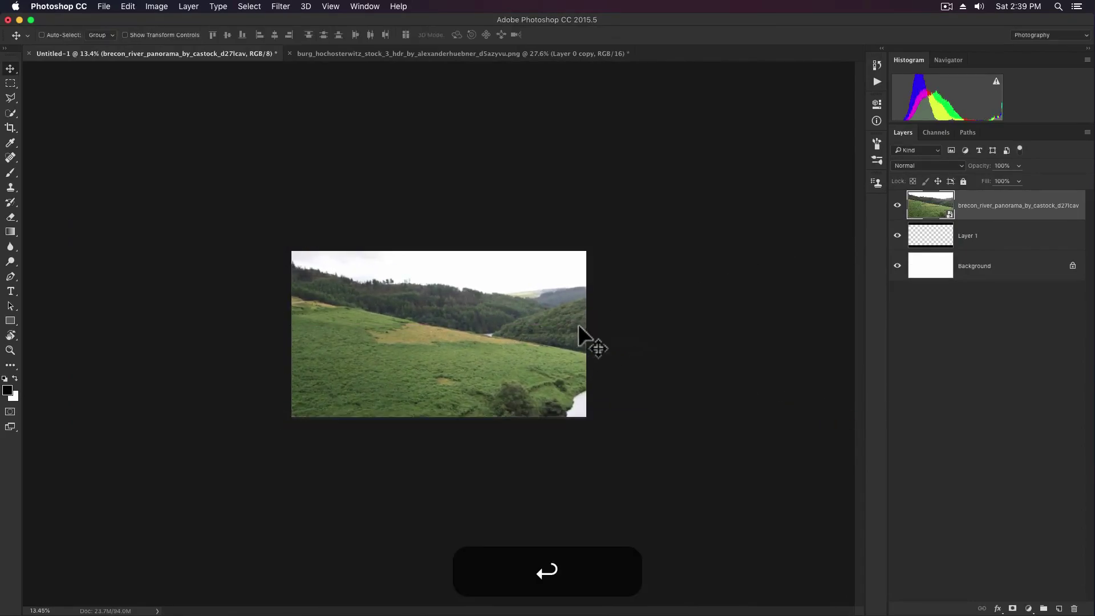
{"action": "key", "text": "super+bracketleft"}
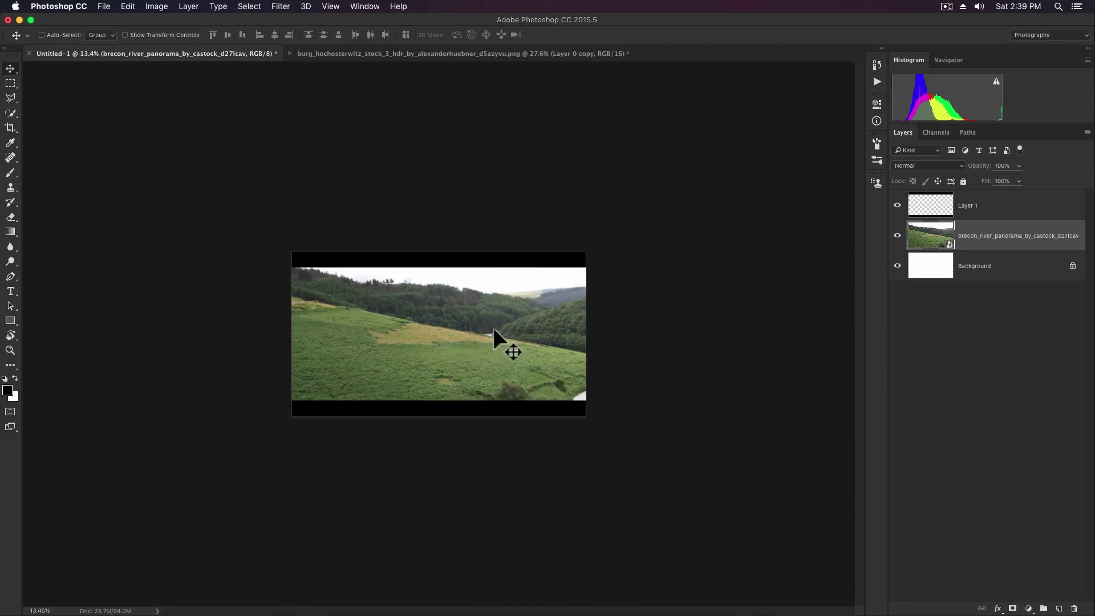
- Apply a Camera Raw Filter to the river panorama with adjusted Clarity and increased sharpening Amount, and collapse its smart filter list
{"action": "key", "text": "super+shift+a"}
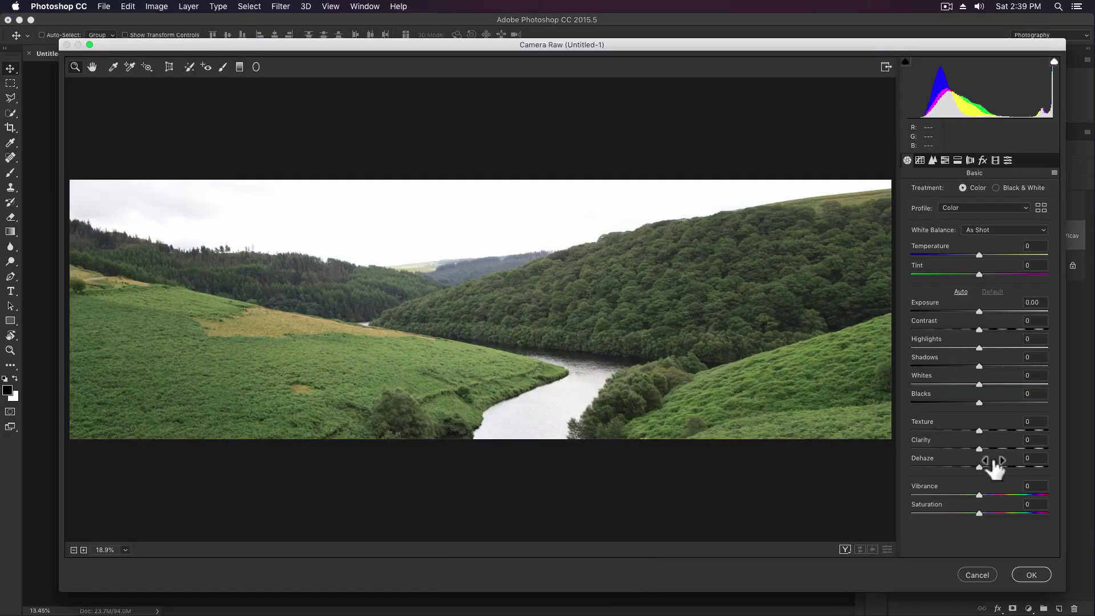
{"action": "left_click_drag", "start_coordinate": [978, 447], "coordinate": [980, 446]}
{"action": "left_click", "coordinate": [934, 160]}
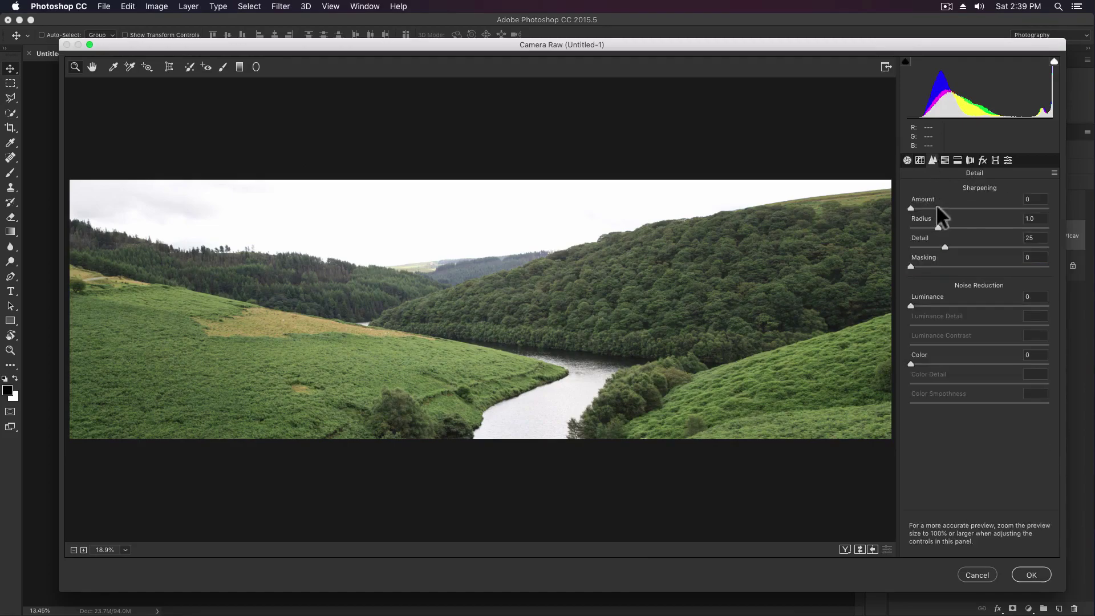
{"action": "left_click_drag", "start_coordinate": [959, 207], "coordinate": [954, 205]}
{"action": "left_click", "coordinate": [1021, 575]}
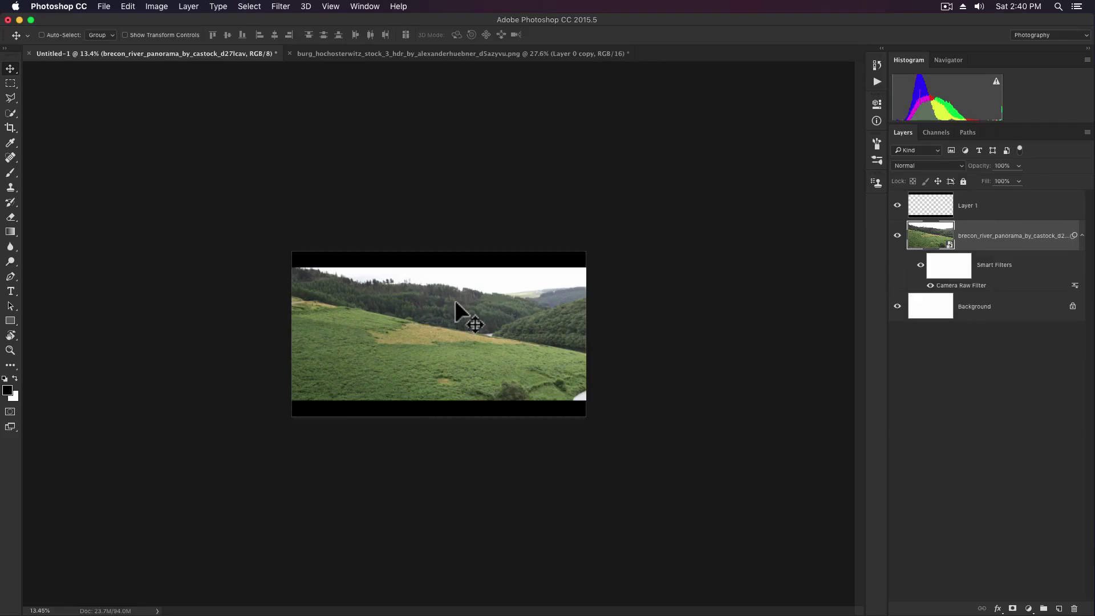
{"action": "left_click", "coordinate": [1082, 236]}
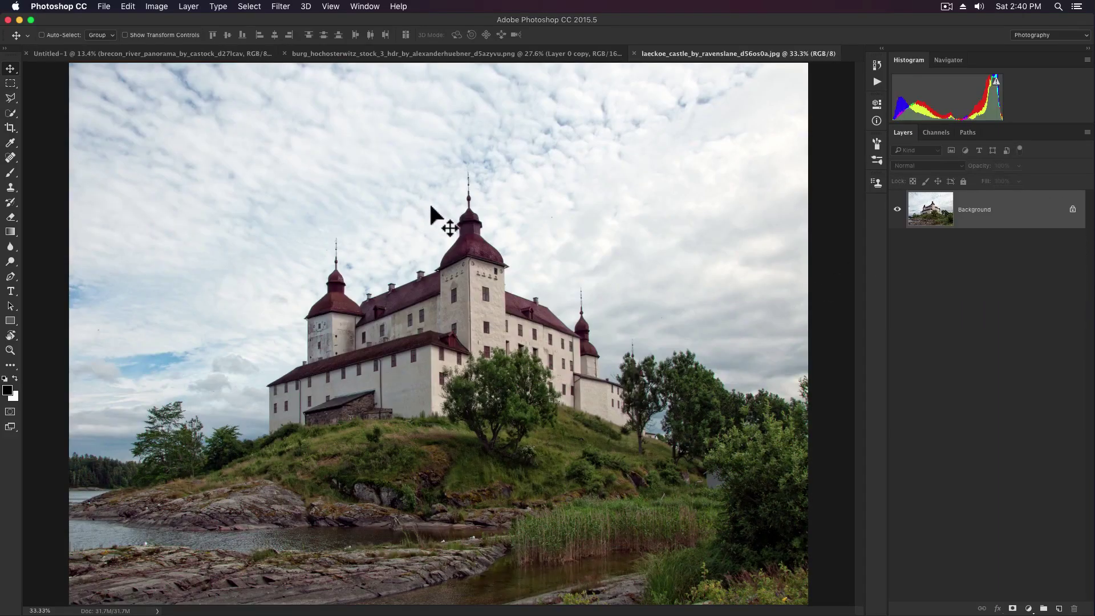
- Select the sky in the laeckoe castle photo with a 400 px Quick Selection brush and add a layer mask from it
{"action": "key", "text": "w"}
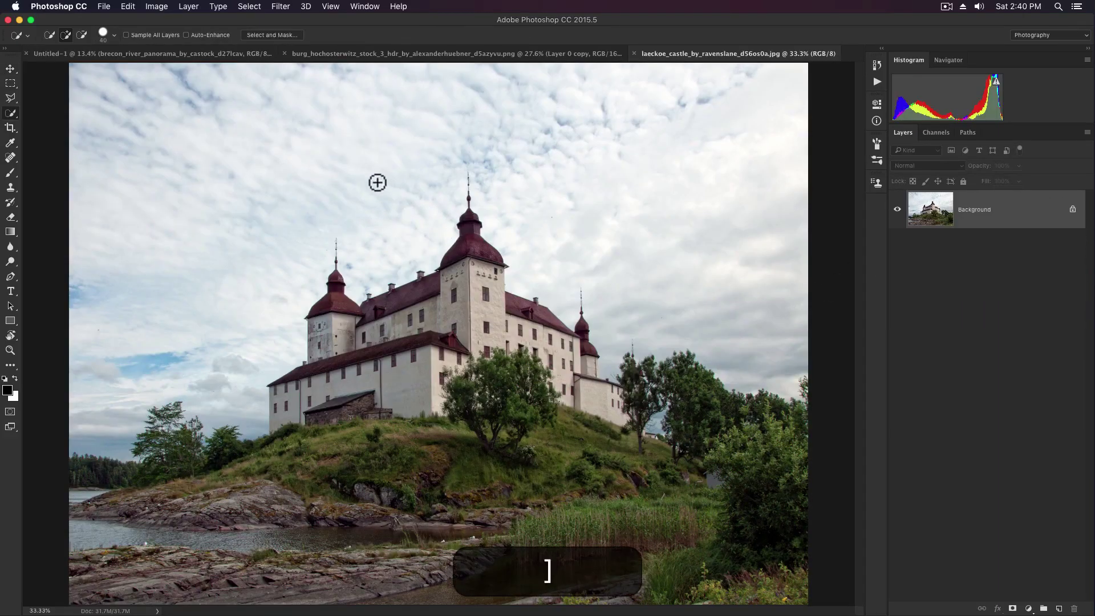
{"action": "key", "text": "bracketright"}
{"action": "key", "text": "bracketright"}
{"action": "key", "text": "bracketright"}
{"action": "key", "text": "bracketright"}
{"action": "key", "text": "bracketright"}
{"action": "key", "text": "bracketright"}
{"action": "key", "text": "bracketright"}
{"action": "key", "text": "bracketright"}
{"action": "key", "text": "bracketright"}
{"action": "key", "text": "bracketright"}
{"action": "mouse_move", "coordinate": [365, 154]}
{"action": "left_mouse_down"}
{"action": "mouse_move", "coordinate": [230, 240]}
{"action": "mouse_move", "coordinate": [571, 190]}
{"action": "mouse_move", "coordinate": [654, 219]}
{"action": "mouse_move", "coordinate": [787, 296]}
{"action": "left_mouse_up"}
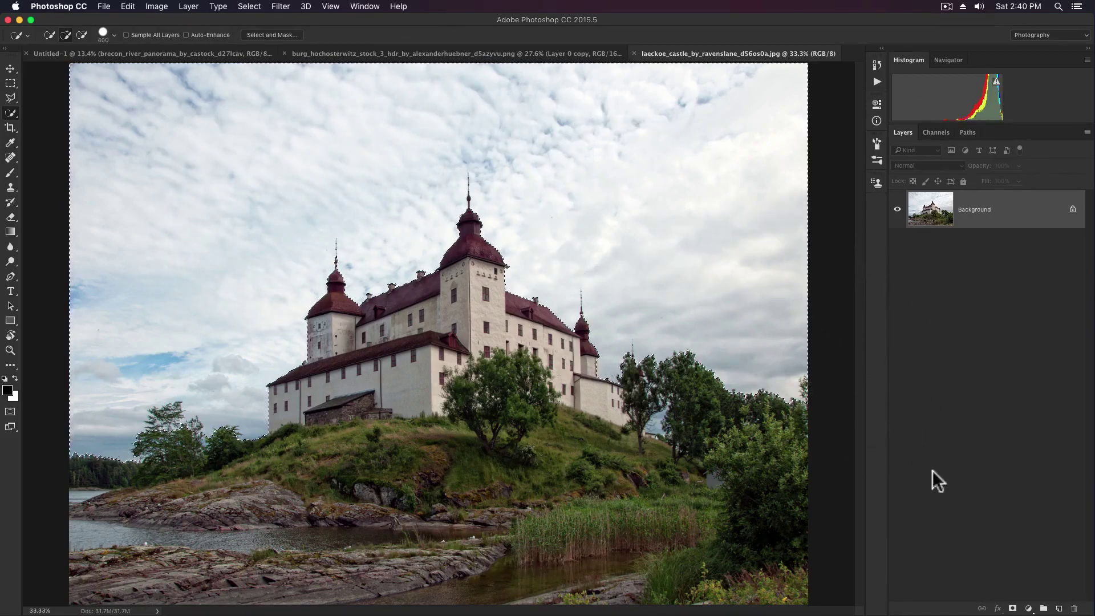
{"action": "left_click", "coordinate": [1013, 608]}
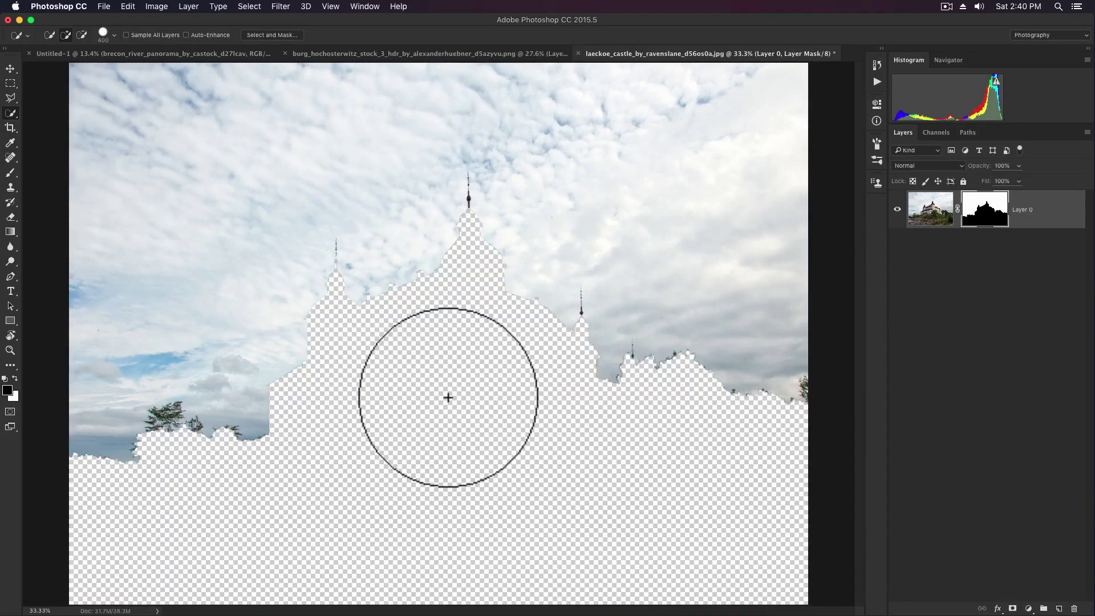
- Invert the castle layer's mask and refine the edge of the shoreline trees left of the castle with a 150 px Refine Edge brush
{"action": "key", "text": "super+i"}
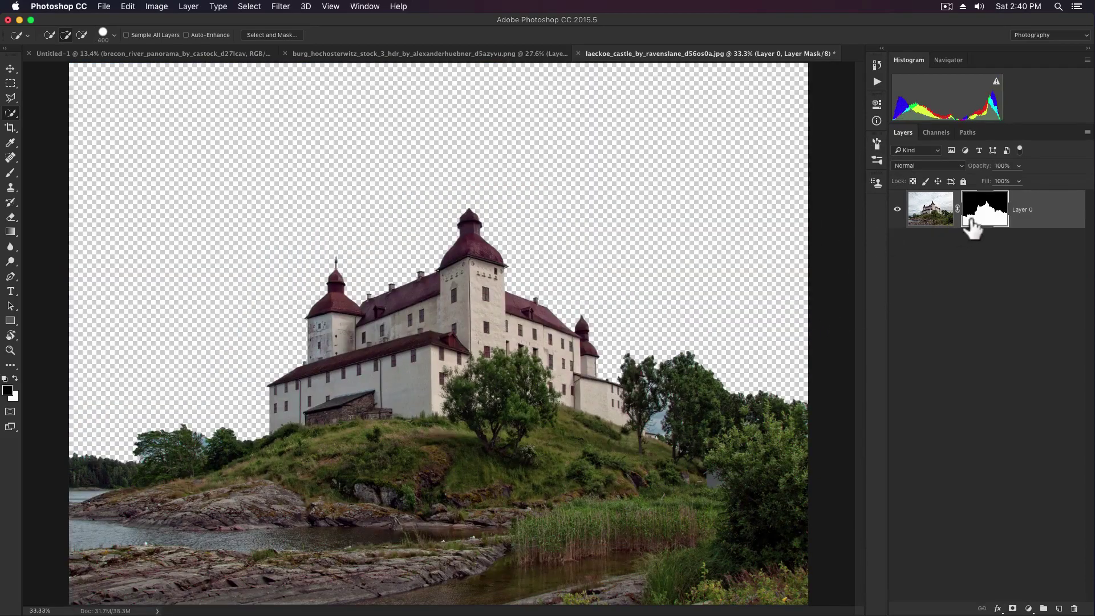
{"action": "double_click", "coordinate": [989, 221]}
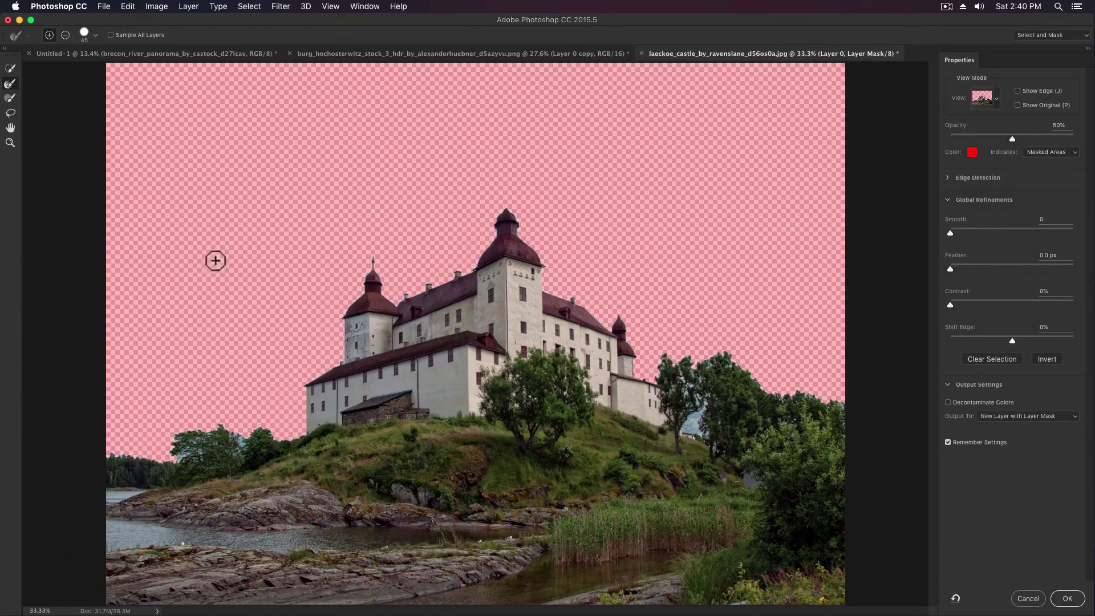
{"action": "key", "text": "bracketright"}
{"action": "key", "text": "bracketright"}
{"action": "key", "text": "bracketright"}
{"action": "key", "text": "bracketright"}
{"action": "key", "text": "bracketright"}
{"action": "key", "text": "bracketright"}
{"action": "key", "text": "bracketright"}
{"action": "key", "text": "bracketright"}
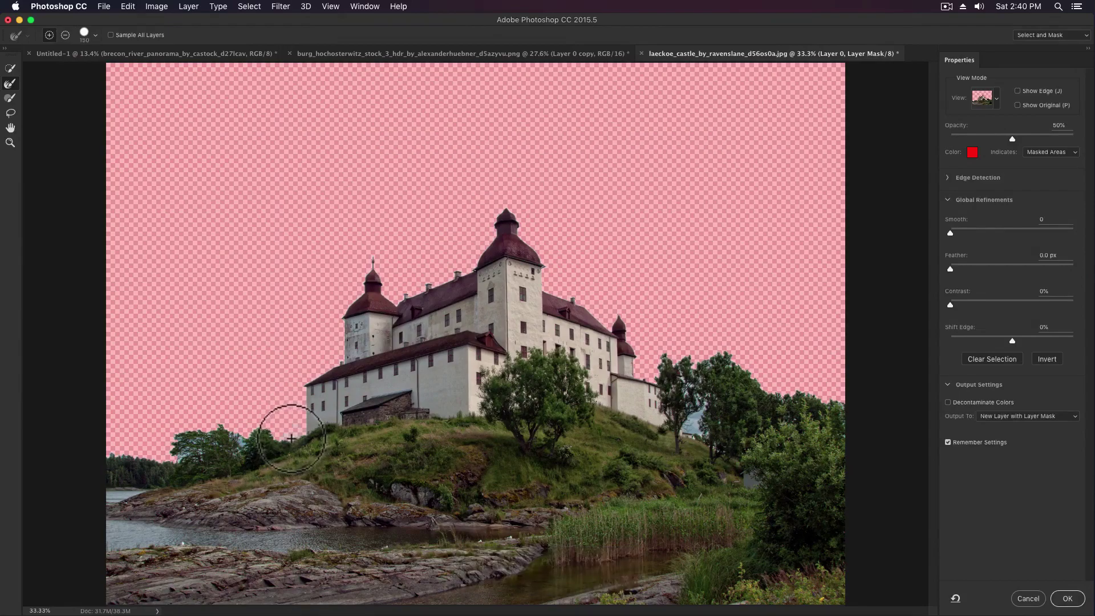
{"action": "mouse_move", "coordinate": [262, 429]}
{"action": "left_mouse_down"}
{"action": "mouse_move", "coordinate": [242, 453]}
{"action": "mouse_move", "coordinate": [219, 429]}
{"action": "mouse_move", "coordinate": [178, 442]}
{"action": "mouse_move", "coordinate": [196, 453]}
{"action": "mouse_move", "coordinate": [183, 459]}
{"action": "mouse_move", "coordinate": [105, 452]}
{"action": "mouse_move", "coordinate": [201, 439]}
{"action": "left_mouse_up"}
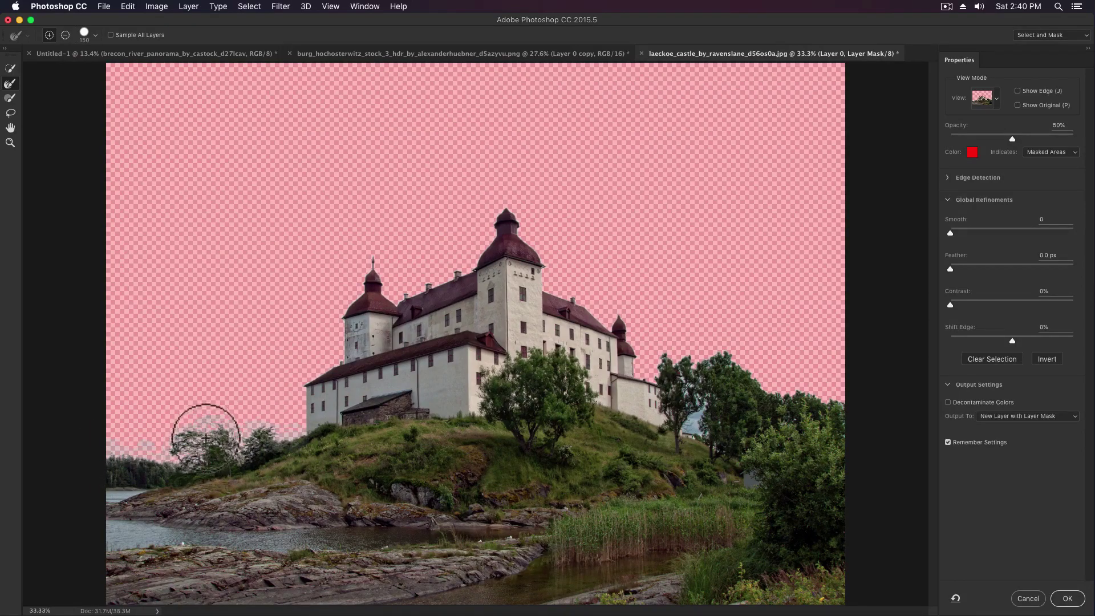
- Refine the tree edges right of the castle with 100 and 150 px brushes, outputting to a new layer with layer mask
{"action": "key", "text": "bracketleft"}
{"action": "key", "text": "bracketleft"}
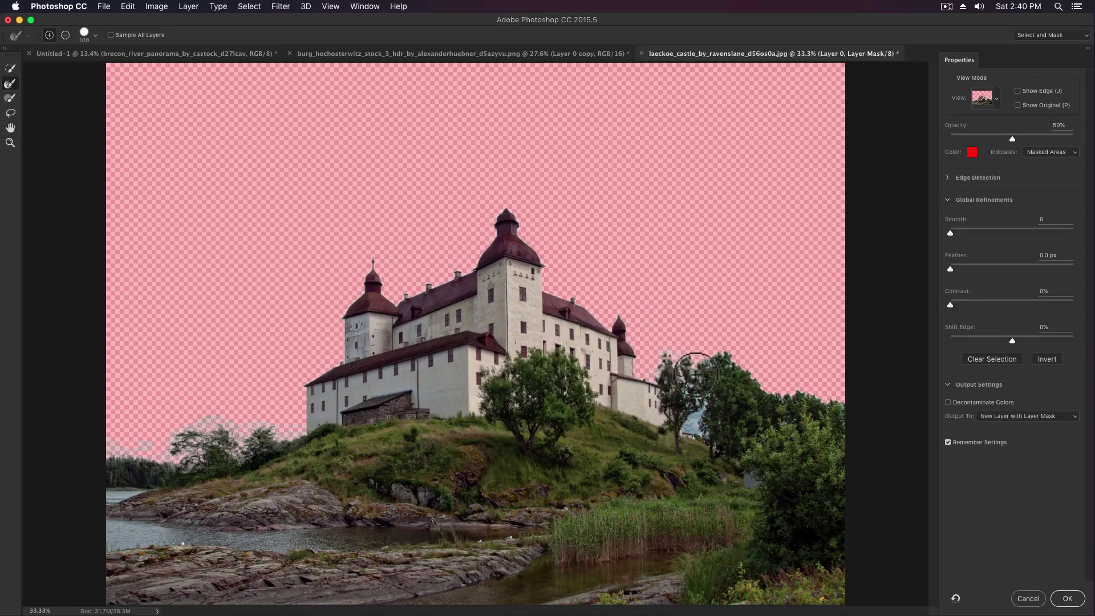
{"action": "mouse_move", "coordinate": [691, 393]}
{"action": "left_mouse_down"}
{"action": "mouse_move", "coordinate": [690, 417]}
{"action": "mouse_move", "coordinate": [704, 414]}
{"action": "mouse_move", "coordinate": [710, 430]}
{"action": "left_mouse_up"}
{"action": "key", "text": "bracketright"}
{"action": "key", "text": "bracketright"}
{"action": "mouse_move", "coordinate": [721, 378]}
{"action": "left_mouse_down"}
{"action": "mouse_move", "coordinate": [840, 403]}
{"action": "mouse_move", "coordinate": [773, 399]}
{"action": "mouse_move", "coordinate": [716, 359]}
{"action": "left_mouse_up"}
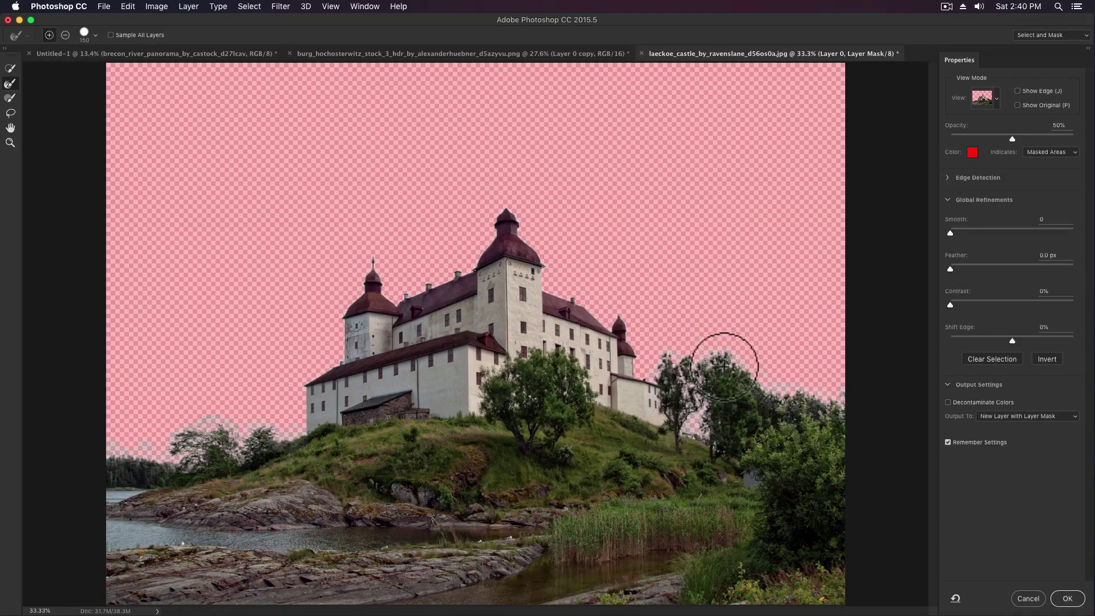
{"action": "left_click", "coordinate": [1068, 599]}
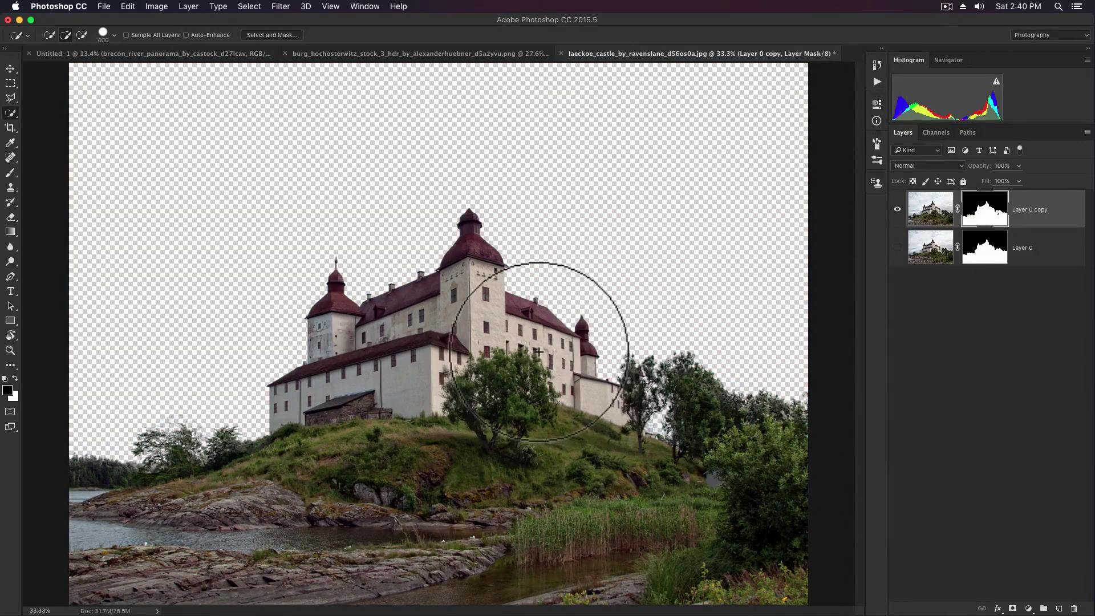
- Apply the layer mask of Layer 0 copy and convert the layer to a smart object
{"action": "key", "text": "b"}
{"action": "key", "text": "v"}
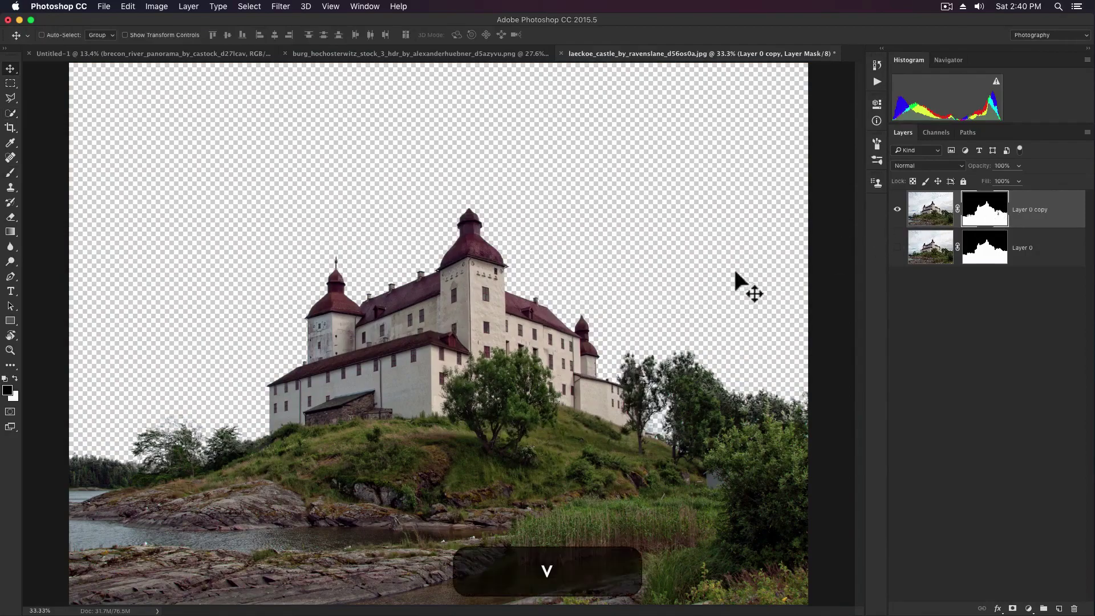
{"action": "right_click", "coordinate": [999, 212]}
{"action": "left_click", "coordinate": [947, 236]}
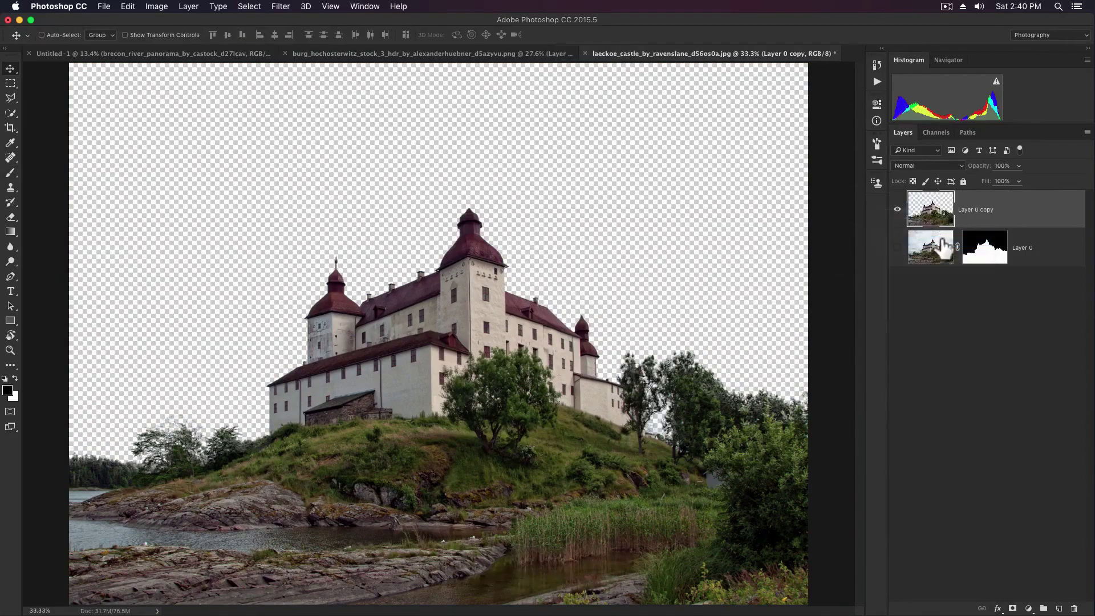
{"action": "right_click", "coordinate": [1008, 213]}
{"action": "left_click", "coordinate": [913, 270]}
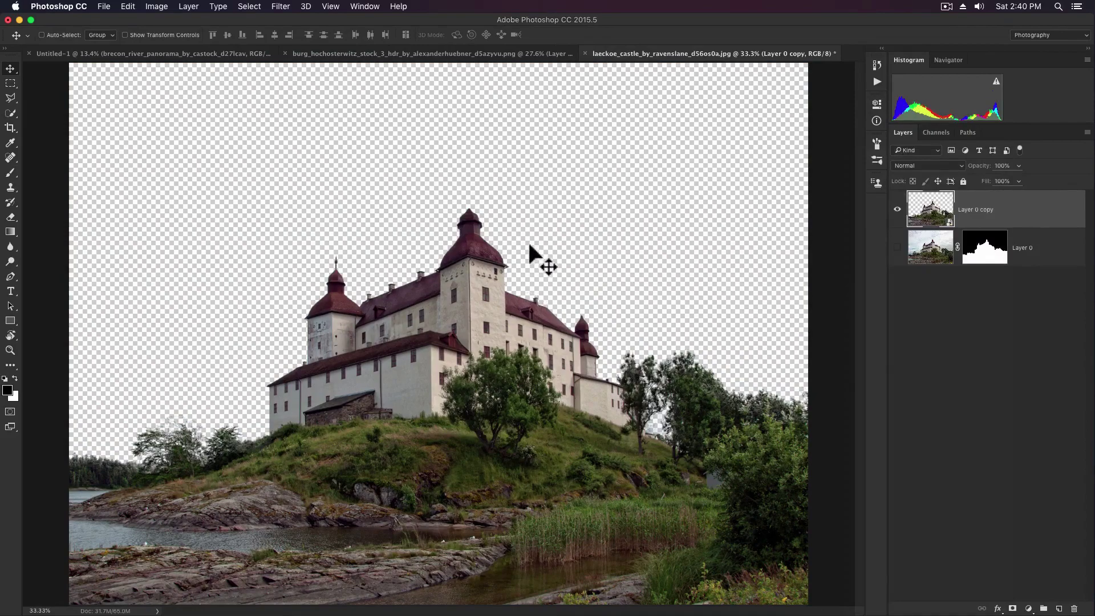
- Place the castle cutout in the Untitled-1 document, flipped horizontally and scaled to about 97%, near the upper-left part of the landscape
{"action": "left_click_drag", "start_coordinate": [479, 310], "coordinate": [238, 49]}
{"action": "left_click_drag", "start_coordinate": [424, 293], "coordinate": [442, 301]}
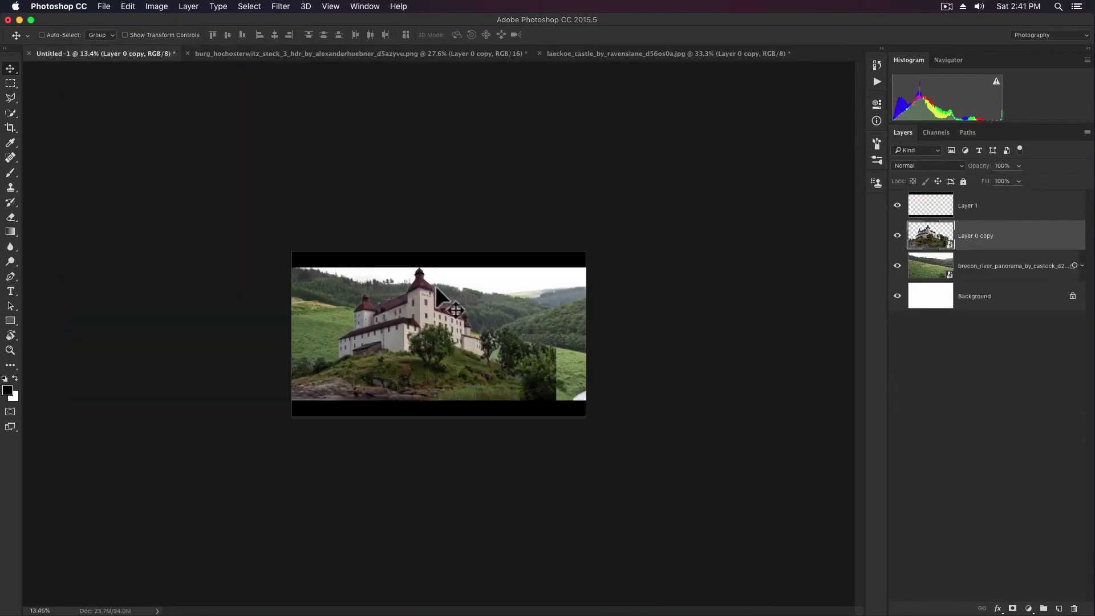
{"action": "key", "text": "super+t"}
{"action": "right_click", "coordinate": [451, 296]}
{"action": "left_click", "coordinate": [495, 427]}
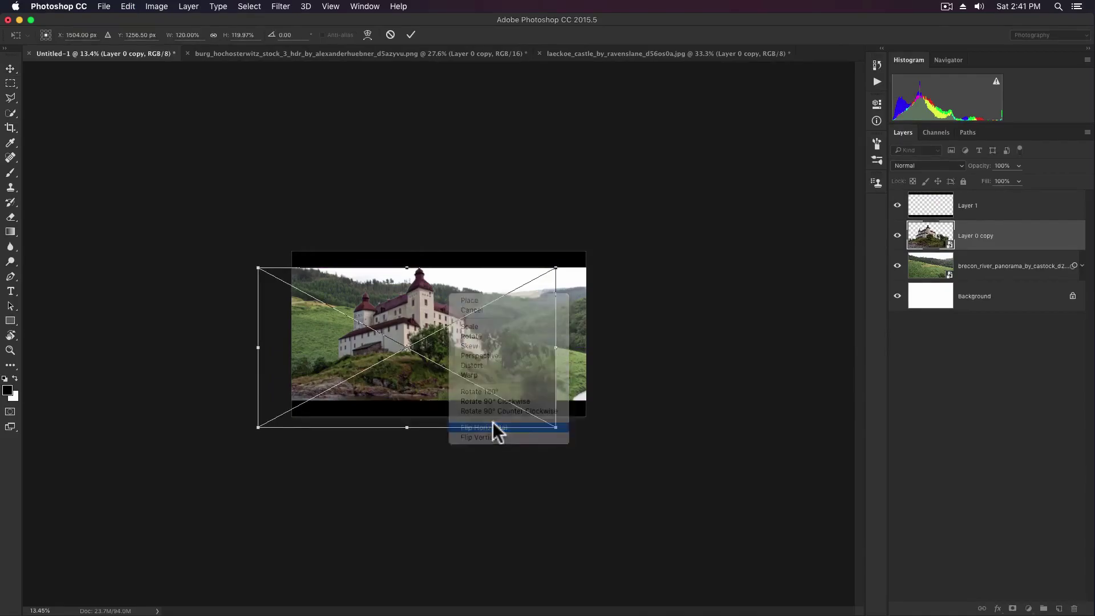
{"action": "left_click_drag", "start_coordinate": [552, 267], "coordinate": [531, 277]}
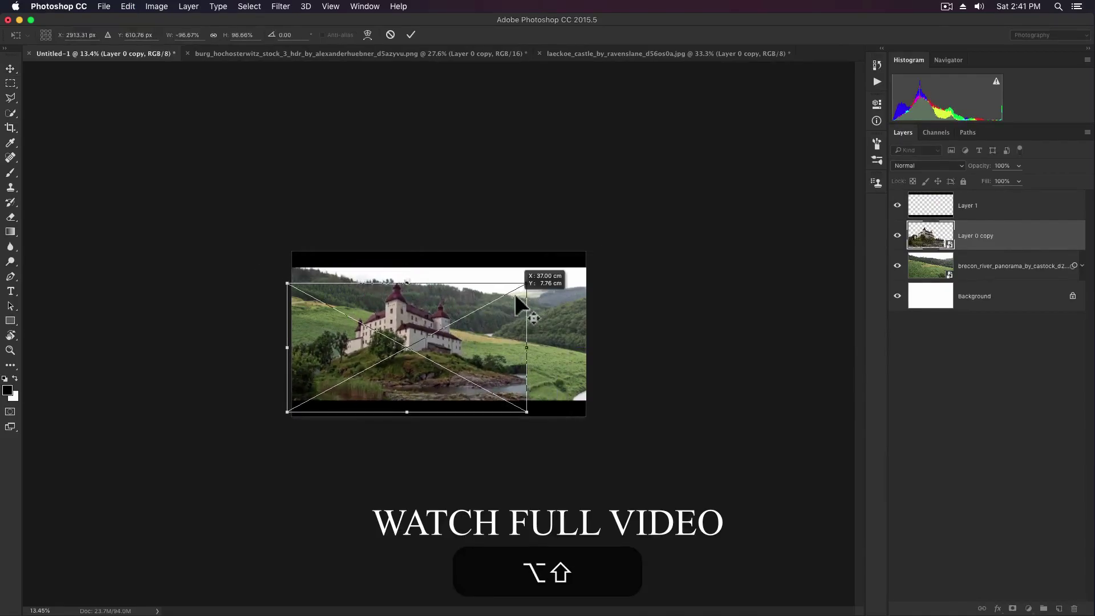
{"action": "left_click_drag", "start_coordinate": [501, 350], "coordinate": [474, 323]}
{"action": "key", "text": "Return"}
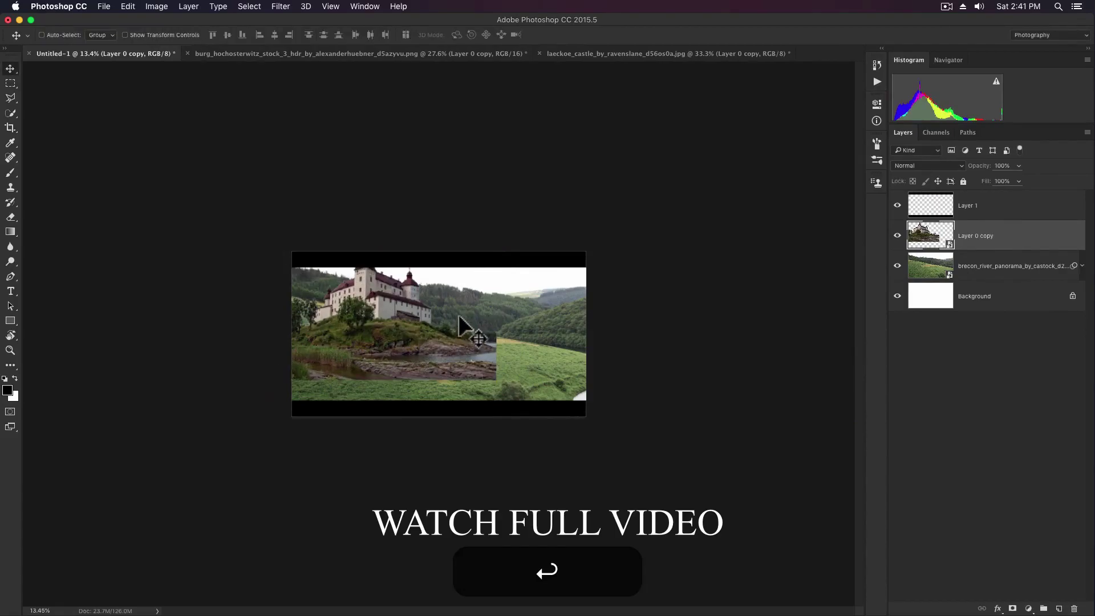
- Shrink the castle to about 62% and position it on the left of the hillside, just below the black bar
{"action": "key", "text": "super+equal"}
{"action": "key", "text": "super+equal"}
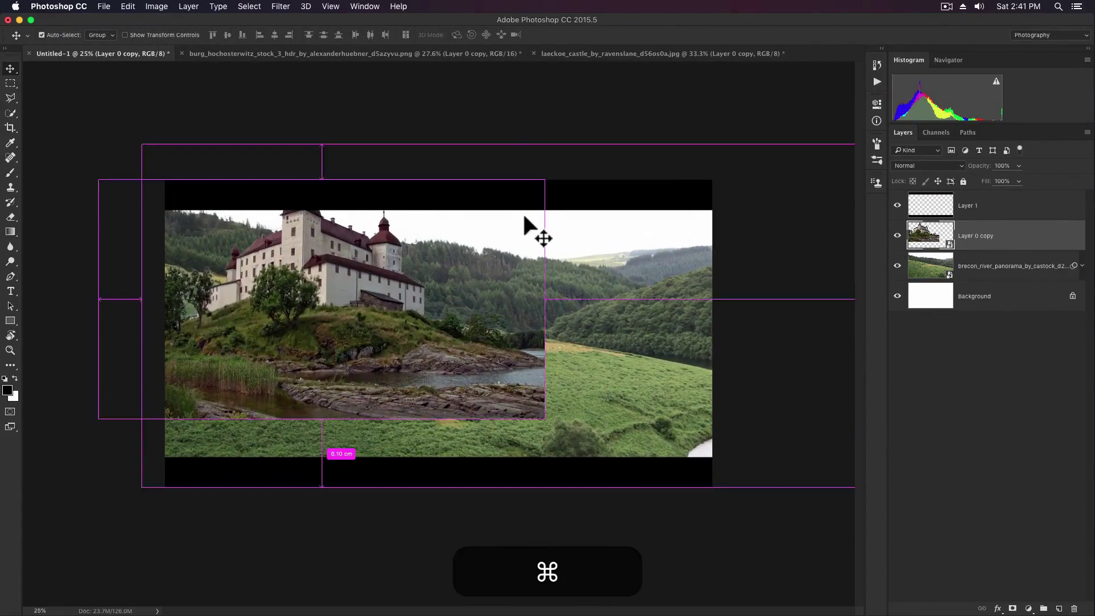
{"action": "key", "text": "super+t"}
{"action": "left_click_drag", "start_coordinate": [547, 180], "coordinate": [470, 225]}
{"action": "left_click_drag", "start_coordinate": [432, 328], "coordinate": [392, 315]}
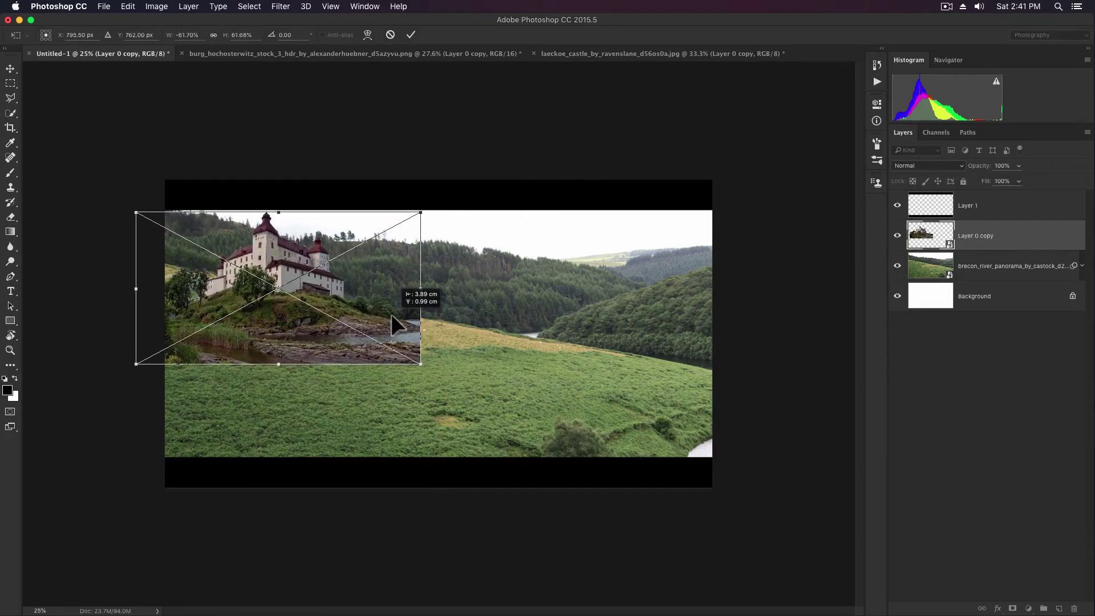
{"action": "key", "text": "Return"}
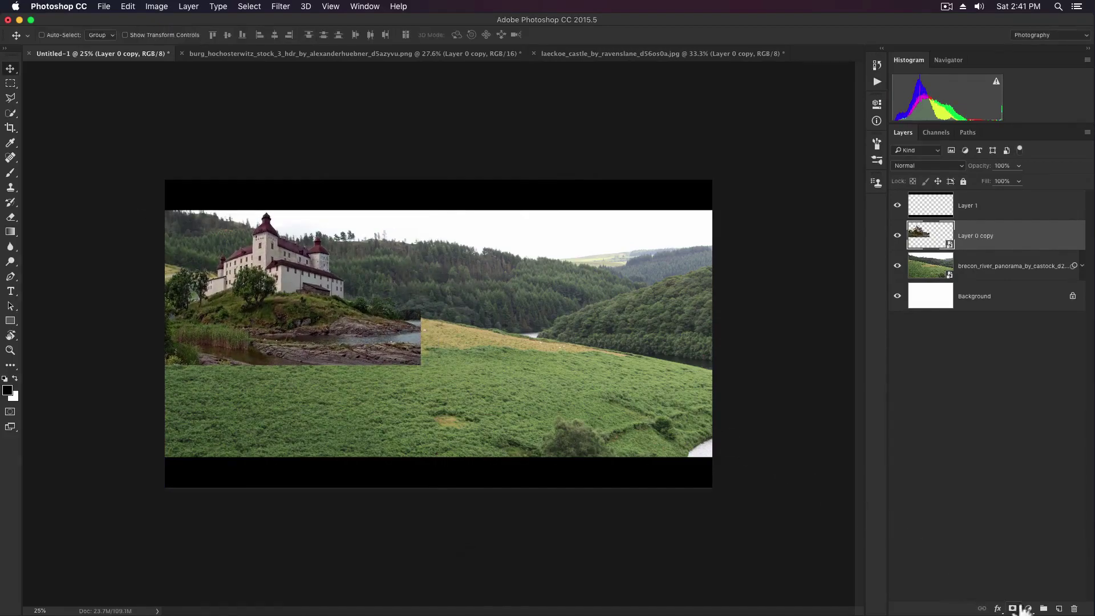
- Add a layer mask to the castle layer and hide its foreground water, reeds and rocks with a large soft black brush
{"action": "left_click", "coordinate": [1013, 610]}
{"action": "key", "text": "z"}
{"action": "left_click_drag", "start_coordinate": [366, 340], "coordinate": [479, 298]}
{"action": "key", "text": "b"}
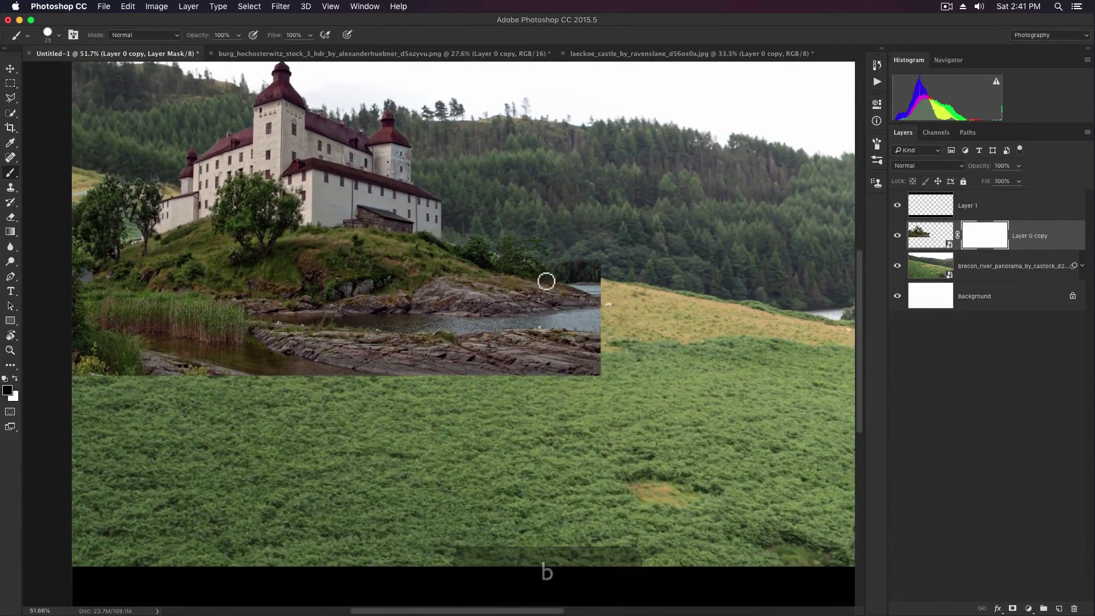
{"action": "key", "text": "bracketright"}
{"action": "key", "text": "bracketright"}
{"action": "key", "text": "bracketright"}
{"action": "key", "text": "bracketright"}
{"action": "key", "text": "bracketright"}
{"action": "key", "text": "bracketright"}
{"action": "key", "text": "bracketright"}
{"action": "key", "text": "bracketright"}
{"action": "key", "text": "bracketright"}
{"action": "left_click_drag", "start_coordinate": [610, 268], "coordinate": [582, 270]}
{"action": "right_click", "coordinate": [645, 242]}
{"action": "left_click", "coordinate": [688, 314]}
{"action": "left_click", "coordinate": [621, 361]}
{"action": "key", "text": "bracketright"}
{"action": "key", "text": "bracketright"}
{"action": "key", "text": "bracketright"}
{"action": "mouse_move", "coordinate": [580, 318]}
{"action": "left_mouse_down"}
{"action": "mouse_move", "coordinate": [601, 358]}
{"action": "mouse_move", "coordinate": [460, 374]}
{"action": "mouse_move", "coordinate": [316, 379]}
{"action": "mouse_move", "coordinate": [105, 360]}
{"action": "mouse_move", "coordinate": [363, 326]}
{"action": "mouse_move", "coordinate": [567, 335]}
{"action": "left_mouse_up"}
- Mask out the remaining bushes and dark slope to the right of the castle with a smaller soft brush
{"action": "key", "text": "bracketleft"}
{"action": "key", "text": "bracketleft"}
{"action": "key", "text": "bracketleft"}
{"action": "key", "text": "bracketleft"}
{"action": "key", "text": "bracketleft"}
{"action": "key", "text": "bracketleft"}
{"action": "key", "text": "bracketleft"}
{"action": "key", "text": "bracketleft"}
{"action": "key", "text": "bracketleft"}
{"action": "key", "text": "bracketleft"}
{"action": "key", "text": "bracketleft"}
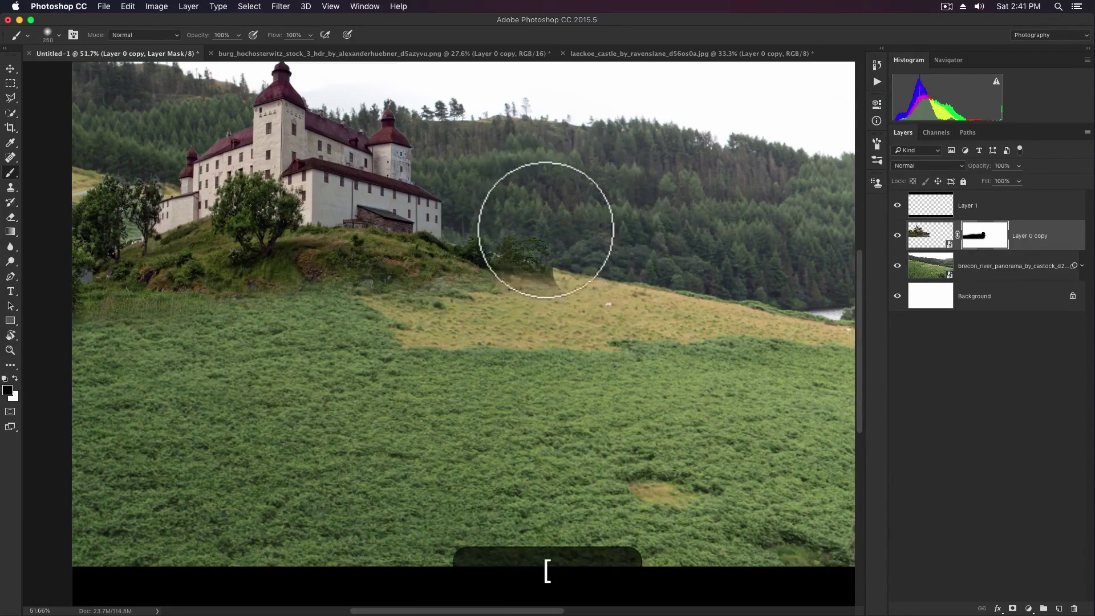
{"action": "key", "text": "bracketright"}
{"action": "mouse_move", "coordinate": [459, 242]}
{"action": "left_mouse_down"}
{"action": "mouse_move", "coordinate": [502, 268]}
{"action": "mouse_move", "coordinate": [516, 255]}
{"action": "mouse_move", "coordinate": [526, 294]}
{"action": "left_mouse_up"}
- Blend the castle's mound into the green hillside by painting its mask at 50% opacity
{"action": "key", "text": "bracketright"}
{"action": "key", "text": "bracketright"}
{"action": "key", "text": "bracketright"}
{"action": "key", "text": "bracketright"}
{"action": "key", "text": "bracketright"}
{"action": "key", "text": "bracketright"}
{"action": "key", "text": "5"}
{"action": "left_click_drag", "start_coordinate": [421, 257], "coordinate": [330, 247]}
{"action": "key", "text": "bracketright"}
{"action": "key", "text": "bracketright"}
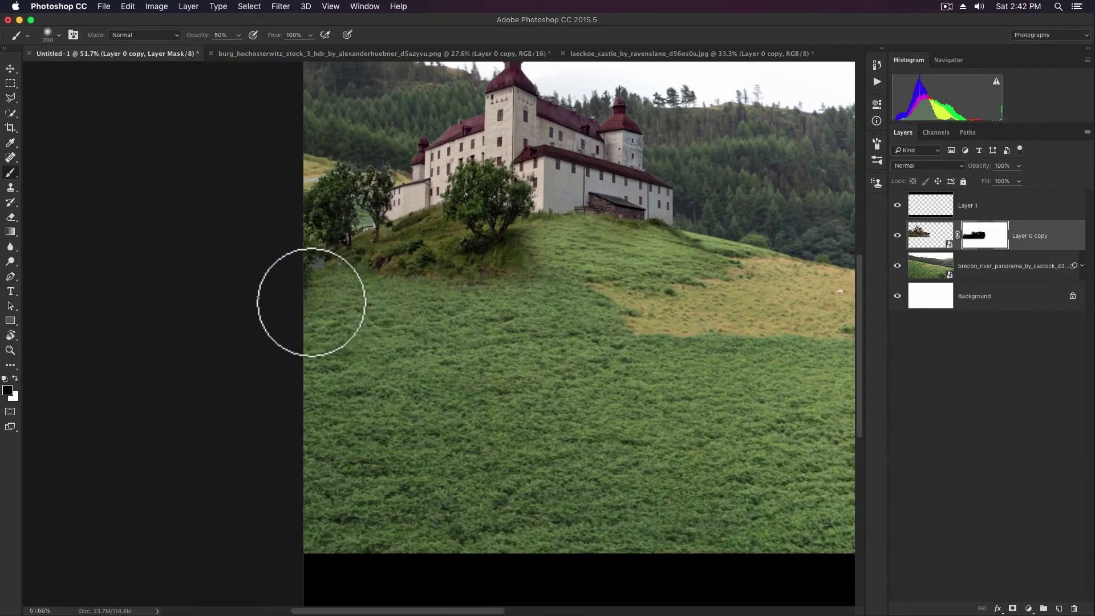
- Soften the grass transition beneath the castle's trees by painting the mask at 20% opacity with brushes between 60 and 100 px
{"action": "key", "text": "2"}
{"action": "key", "text": "bracketleft"}
{"action": "key", "text": "bracketleft"}
{"action": "key", "text": "bracketleft"}
{"action": "key", "text": "bracketright"}
{"action": "key", "text": "bracketleft"}
{"action": "key", "text": "bracketleft"}
{"action": "key", "text": "bracketleft"}
{"action": "key", "text": "bracketleft"}
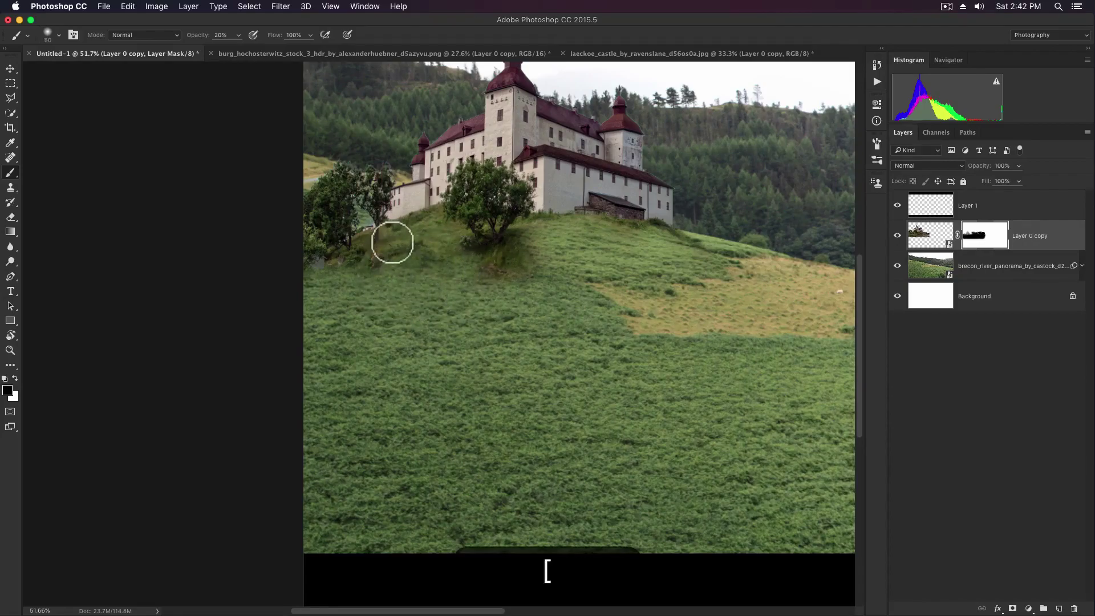
{"action": "key", "text": "bracketright"}
{"action": "key", "text": "bracketright"}
{"action": "key", "text": "bracketright"}
{"action": "key", "text": "bracketright"}
{"action": "key", "text": "bracketright"}
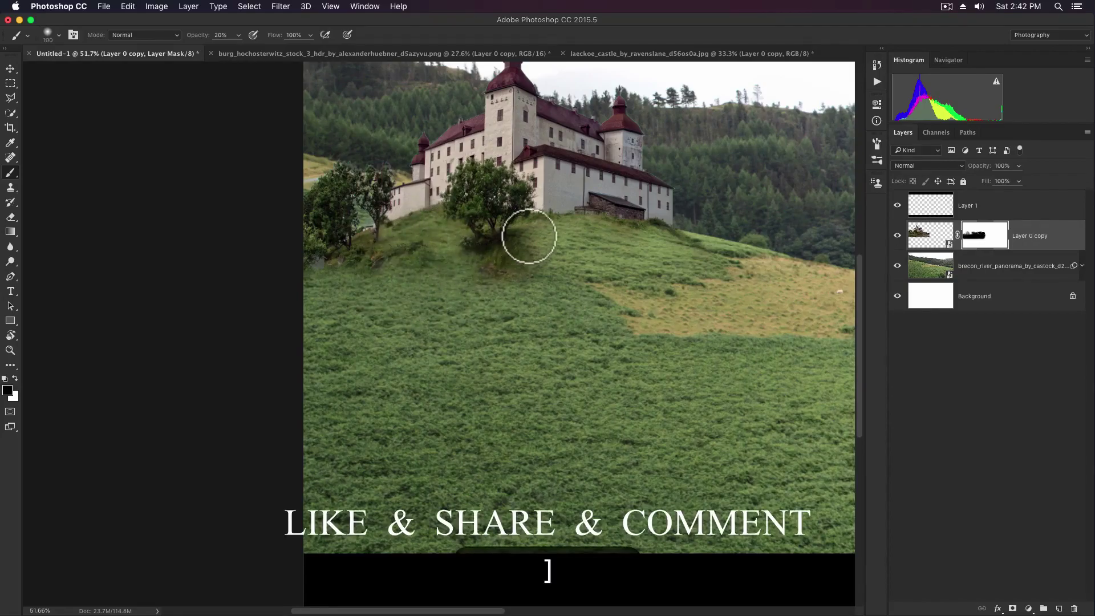
{"action": "mouse_move", "coordinate": [483, 272]}
{"action": "left_mouse_down"}
{"action": "mouse_move", "coordinate": [510, 266]}
{"action": "mouse_move", "coordinate": [475, 268]}
{"action": "mouse_move", "coordinate": [458, 248]}
{"action": "left_mouse_up"}
- Retouch the mask around the base of the leftmost trees, alternating between the two mask colors at 20% opacity
{"action": "key", "text": "x"}
{"action": "key", "text": "x"}
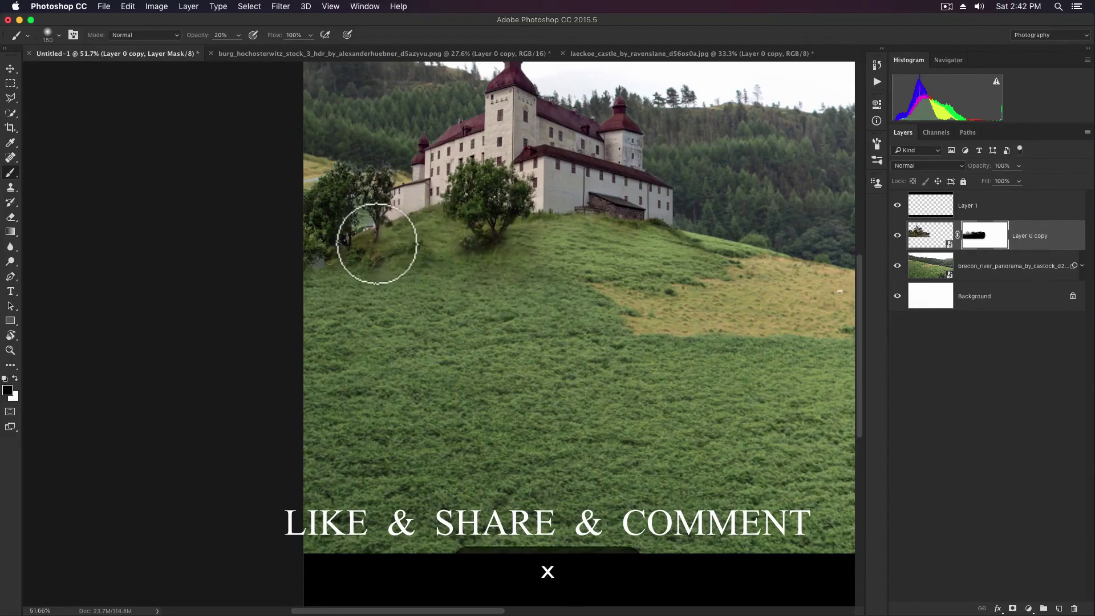
{"action": "key", "text": "bracketleft"}
{"action": "key", "text": "bracketleft"}
{"action": "key", "text": "bracketleft"}
{"action": "key", "text": "bracketright"}
{"action": "key", "text": "bracketright"}
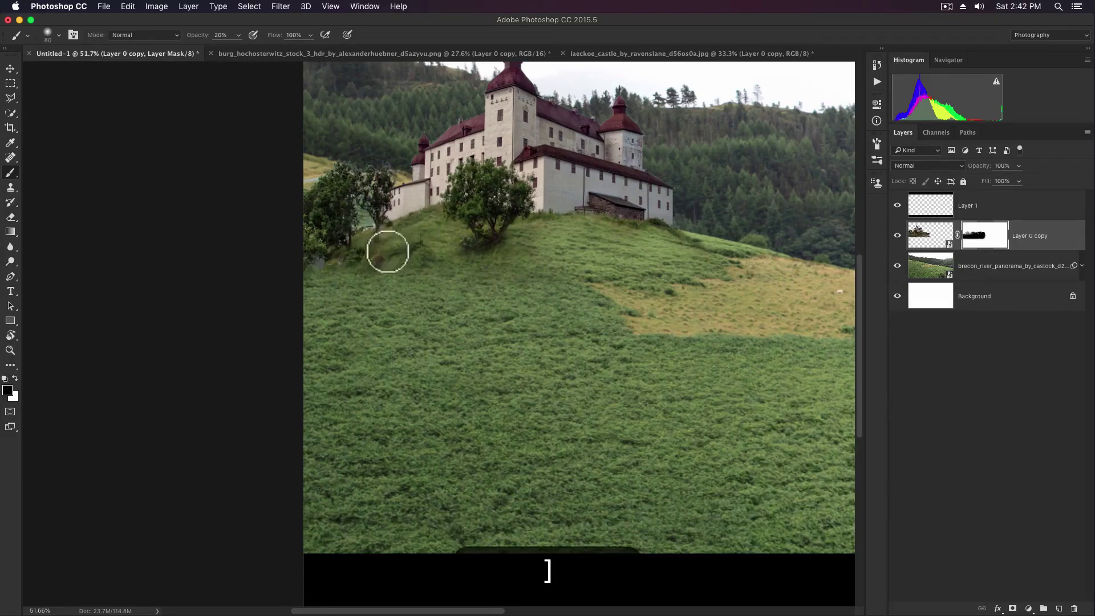
{"action": "key", "text": "x"}
- Apply another Camera Raw Filter adjustment to the river panorama layer
{"action": "key", "text": "v"}
{"action": "key", "text": "z"}
{"action": "left_click_drag", "start_coordinate": [555, 304], "coordinate": [516, 297]}
{"action": "key", "text": "shift+super+v"}
{"action": "key", "text": "shift+super+a"}
{"action": "left_click_drag", "start_coordinate": [976, 311], "coordinate": [973, 363]}
{"action": "left_click", "coordinate": [1035, 575]}
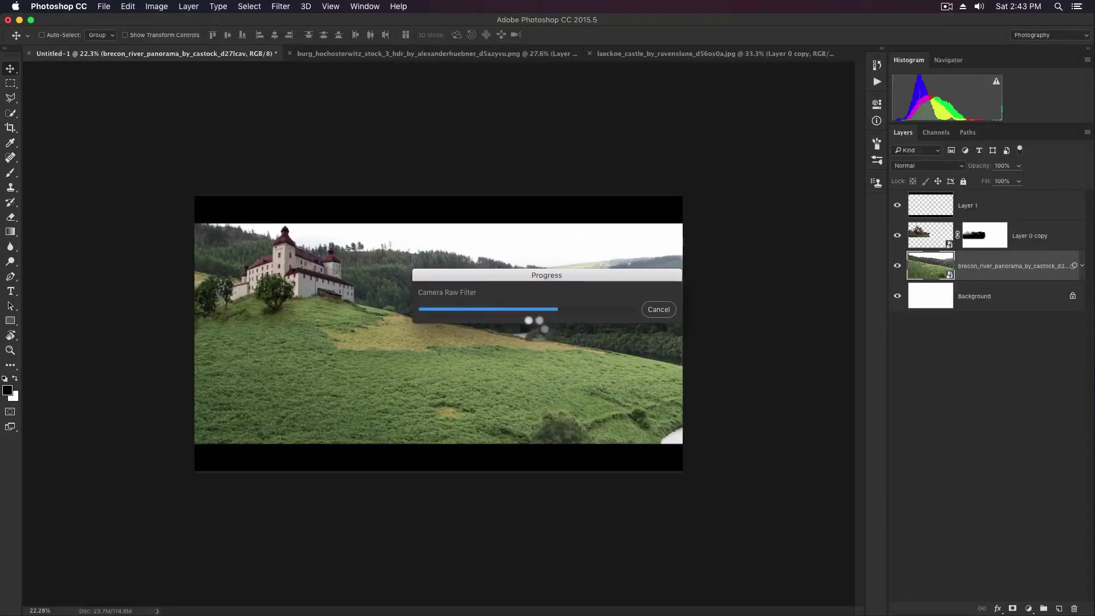
- Trace a pen path along the near hill's ridgeline from the image's left edge, behind the castle and onto the right slope
{"action": "key", "text": "z"}
{"action": "left_click_drag", "start_coordinate": [350, 318], "coordinate": [606, 333]}
{"action": "key", "text": "p"}
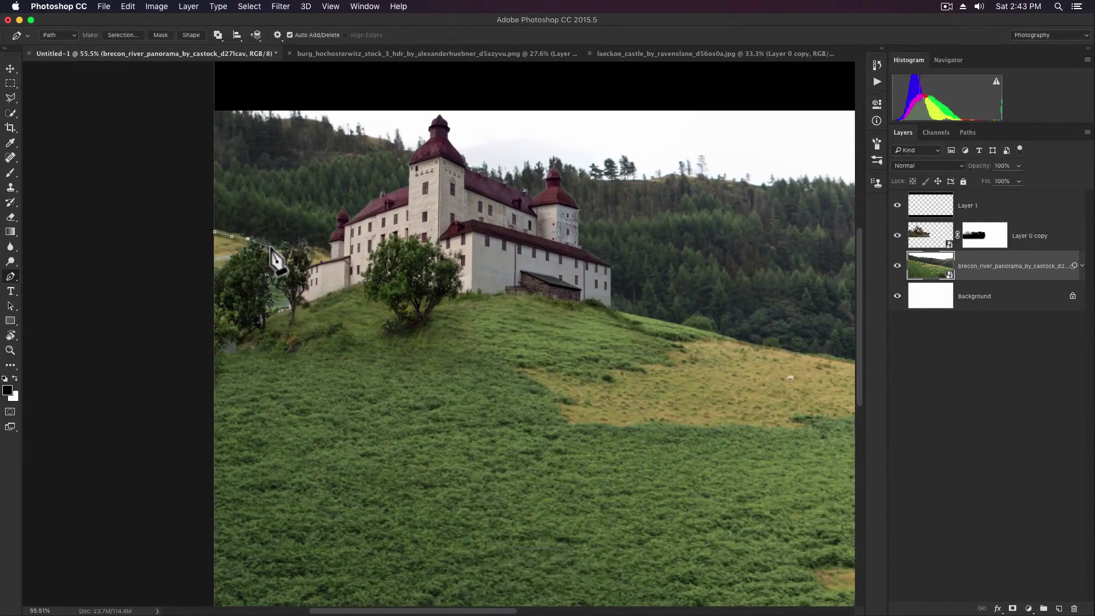
{"action": "key", "text": "space"}
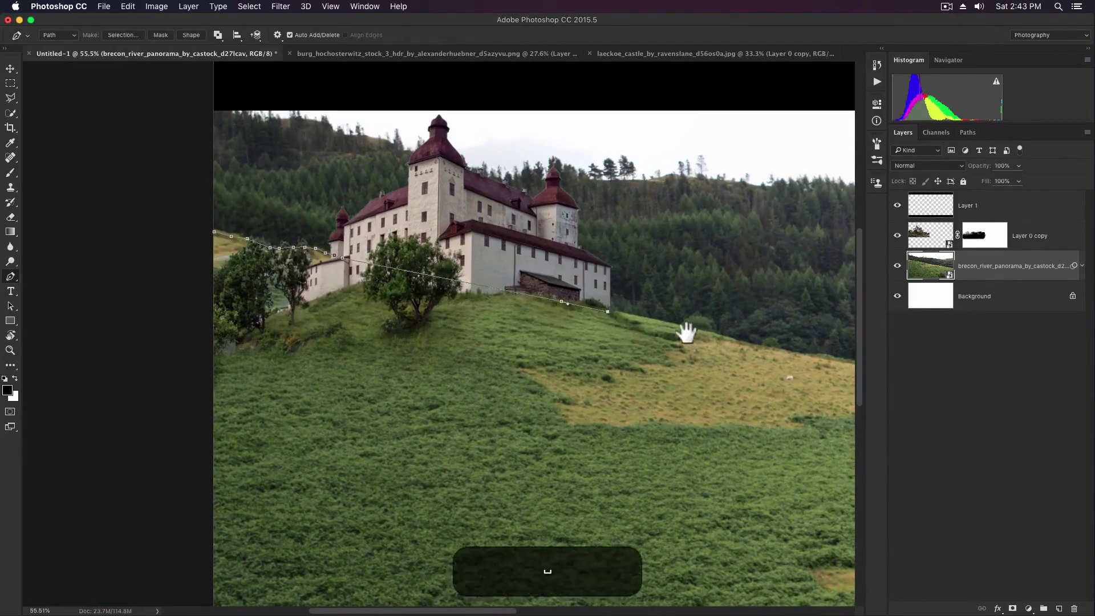
{"action": "left_click_drag", "start_coordinate": [692, 330], "coordinate": [515, 311]}
{"action": "key", "text": "z"}
{"action": "left_click", "coordinate": [524, 303]}
{"action": "key", "text": "p"}
{"action": "key", "text": "alt+super+z"}
{"action": "left_click_drag", "start_coordinate": [563, 305], "coordinate": [570, 307]}
{"action": "left_click_drag", "start_coordinate": [628, 324], "coordinate": [644, 327]}
{"action": "key", "text": "space"}
{"action": "left_click_drag", "start_coordinate": [660, 329], "coordinate": [512, 299]}
{"action": "left_click_drag", "start_coordinate": [546, 307], "coordinate": [559, 310]}
{"action": "left_click_drag", "start_coordinate": [598, 312], "coordinate": [602, 312]}
- Continue the pen path along the grassy ridgeline, past the river, down to the image's right edge
{"action": "key", "text": "space"}
{"action": "left_click_drag", "start_coordinate": [717, 338], "coordinate": [513, 289]}
{"action": "left_click", "coordinate": [544, 290]}
{"action": "left_click", "coordinate": [552, 291]}
{"action": "left_click_drag", "start_coordinate": [689, 316], "coordinate": [693, 317]}
{"action": "left_click", "coordinate": [700, 318]}
{"action": "left_click_drag", "start_coordinate": [712, 319], "coordinate": [717, 321]}
{"action": "key", "text": "space"}
{"action": "left_click_drag", "start_coordinate": [728, 327], "coordinate": [573, 285]}
{"action": "left_click_drag", "start_coordinate": [586, 289], "coordinate": [596, 289]}
{"action": "key", "text": "space"}
{"action": "left_click_drag", "start_coordinate": [783, 319], "coordinate": [561, 271]}
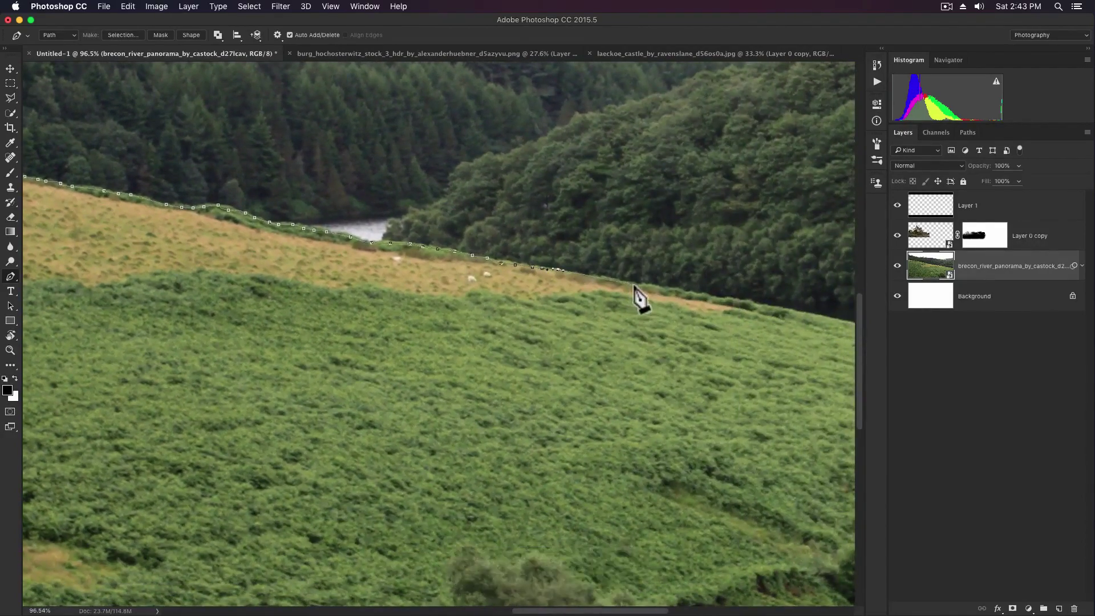
{"action": "left_click", "coordinate": [788, 312]}
{"action": "left_click_drag", "start_coordinate": [802, 316], "coordinate": [580, 266]}
{"action": "left_click", "coordinate": [674, 282]}
{"action": "left_click_drag", "start_coordinate": [701, 292], "coordinate": [571, 263]}
{"action": "left_click_drag", "start_coordinate": [661, 279], "coordinate": [682, 285]}
{"action": "left_click", "coordinate": [741, 296]}
- Close the path, turn it into a selection and mask the panorama with it, inverting the mask to hide the distant hills and sky
{"action": "key", "text": "z"}
{"action": "left_click_drag", "start_coordinate": [764, 272], "coordinate": [611, 220]}
{"action": "key", "text": "p"}
{"action": "left_click_drag", "start_coordinate": [244, 217], "coordinate": [225, 225]}
{"action": "left_click", "coordinate": [255, 283]}
{"action": "key", "text": "super+Return"}
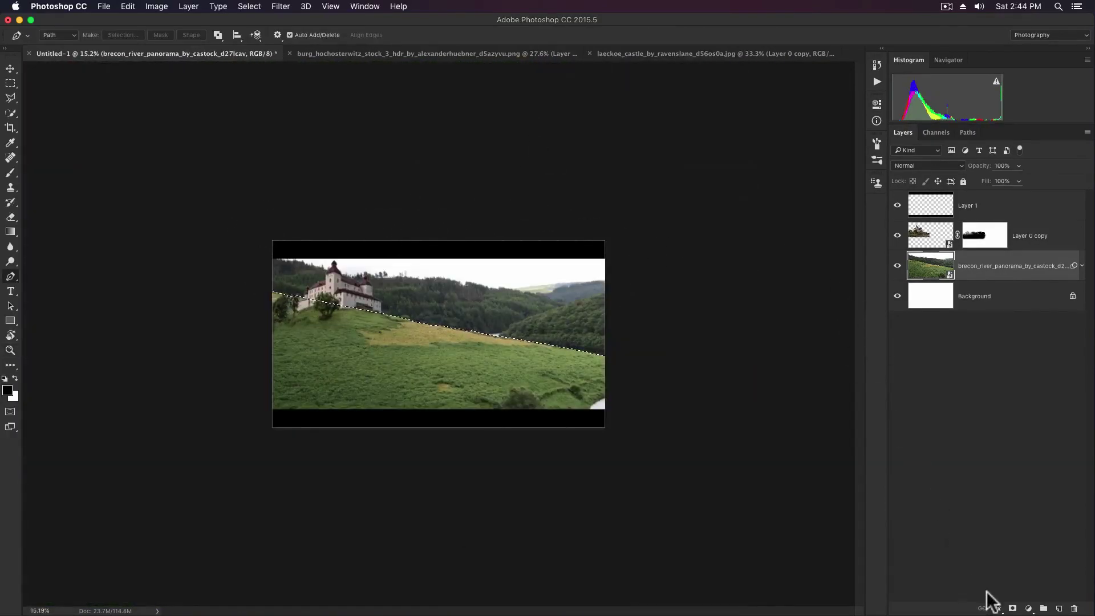
{"action": "left_click", "coordinate": [1013, 609]}
{"action": "key", "text": "super+i"}
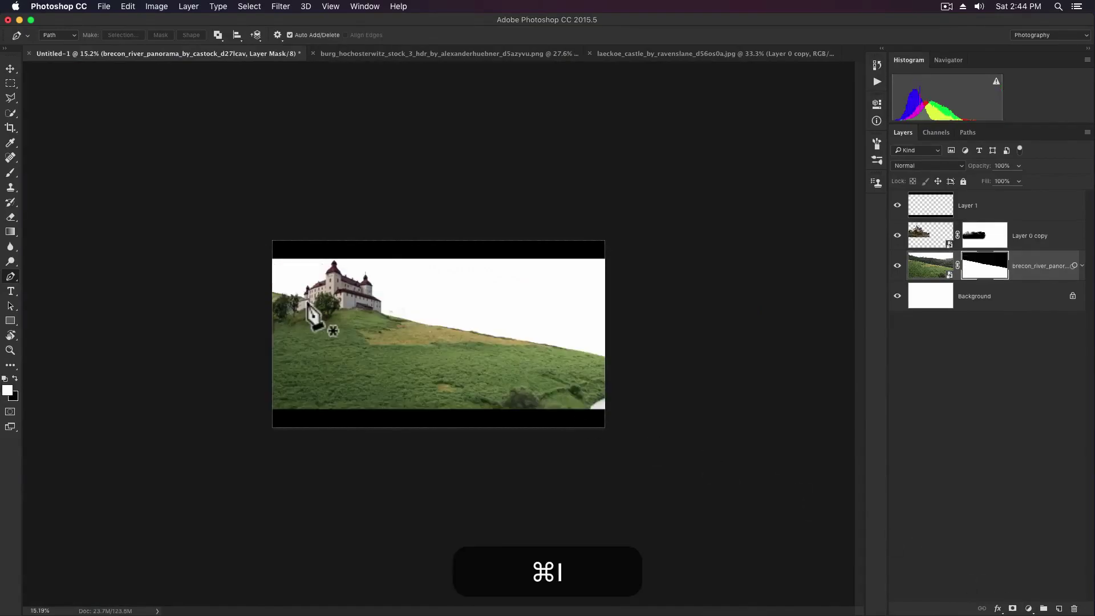
- Paint black on the castle layer's mask to hide the stray remnants in the sky beside the castle
{"action": "key", "text": "z"}
{"action": "left_click_drag", "start_coordinate": [469, 342], "coordinate": [543, 340]}
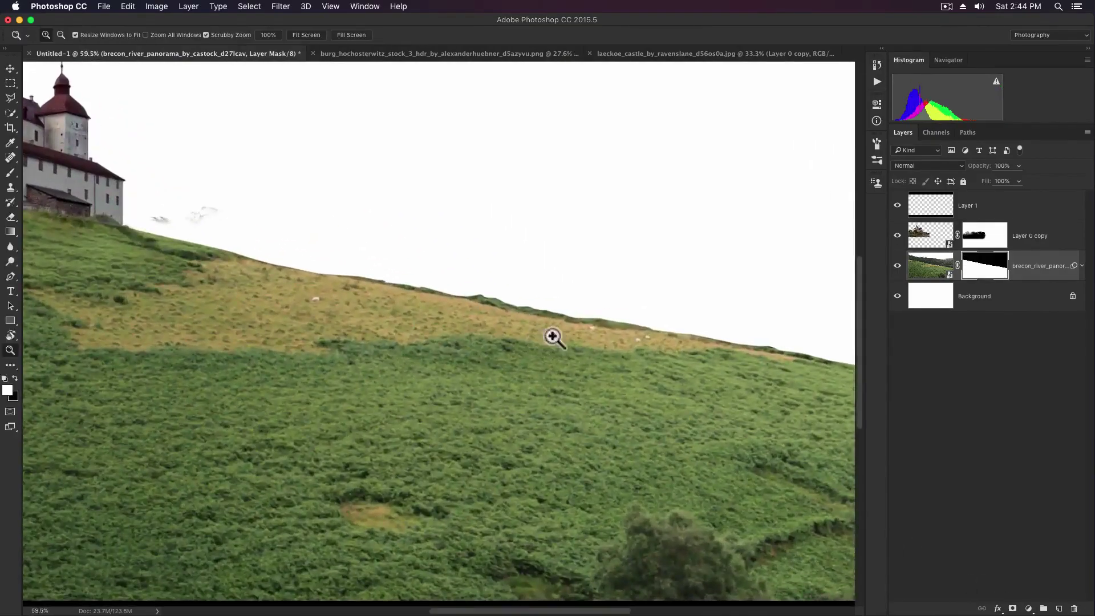
{"action": "left_click", "coordinate": [977, 242]}
{"action": "left_click_drag", "start_coordinate": [369, 267], "coordinate": [549, 260]}
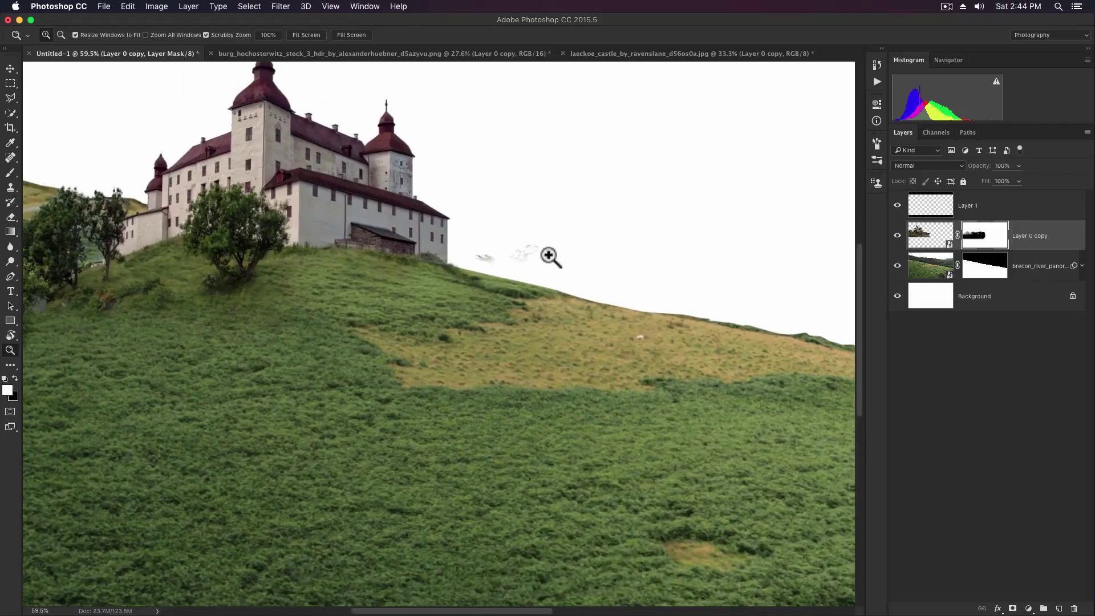
{"action": "key", "text": "b"}
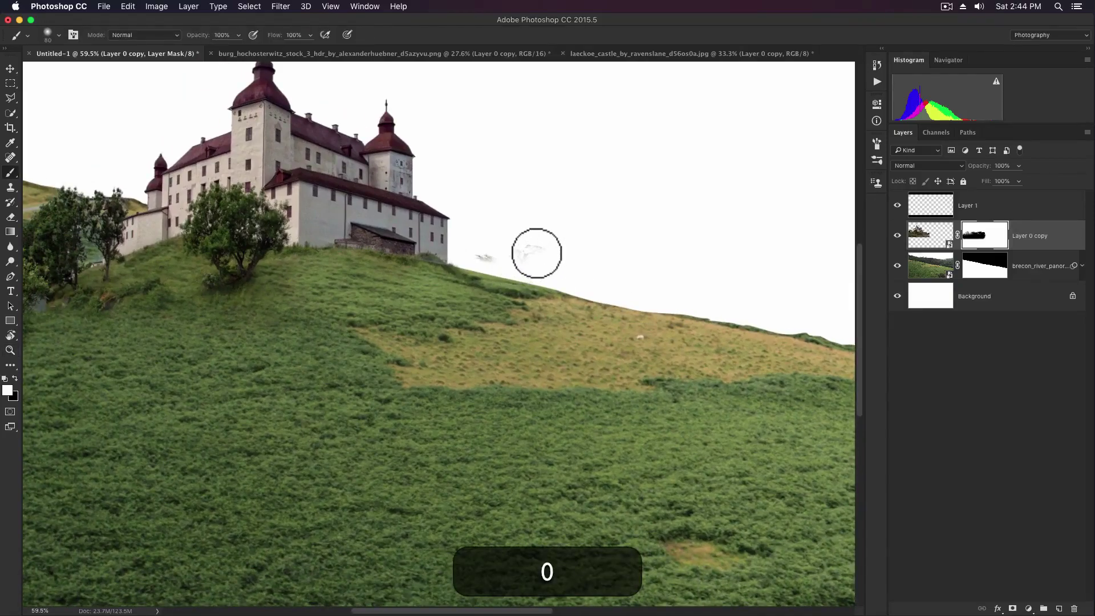
{"action": "key", "text": "x"}
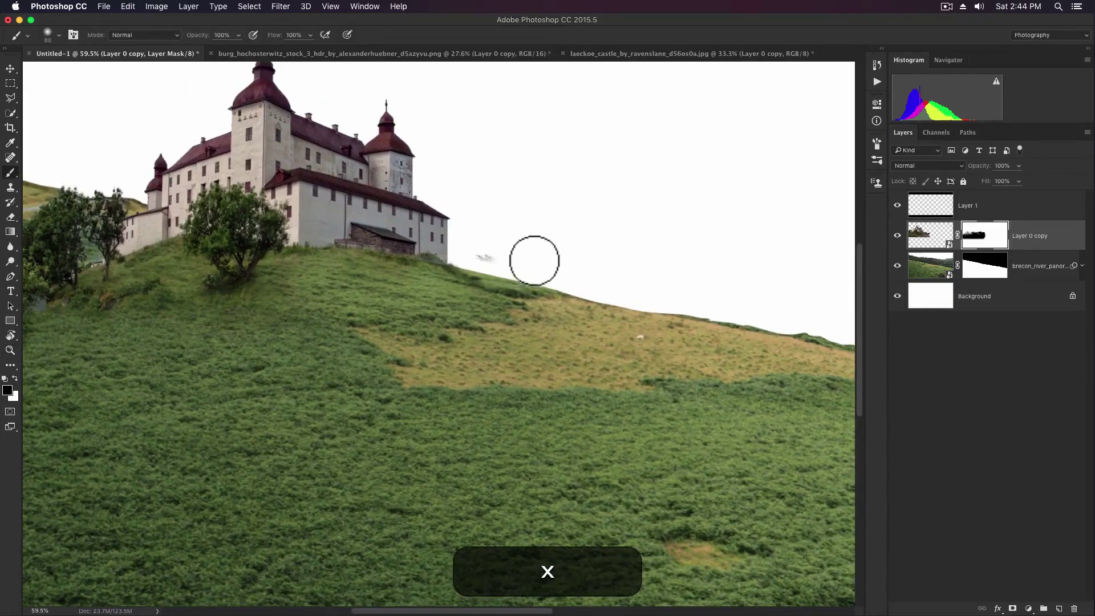
- Clean the last speck by the castle's outer corner on the castle mask with a smaller brush
{"action": "key", "text": "z"}
{"action": "mouse_move", "coordinate": [420, 290]}
{"action": "left_mouse_down"}
{"action": "mouse_move", "coordinate": [410, 296]}
{"action": "mouse_move", "coordinate": [456, 259]}
{"action": "left_mouse_up"}
{"action": "key", "text": "b"}
{"action": "key", "text": "bracketleft"}
{"action": "key", "text": "bracketleft"}
{"action": "key", "text": "bracketleft"}
{"action": "key", "text": "bracketleft"}
{"action": "key", "text": "bracketleft"}
{"action": "key", "text": "bracketleft"}
{"action": "key", "text": "super+z"}
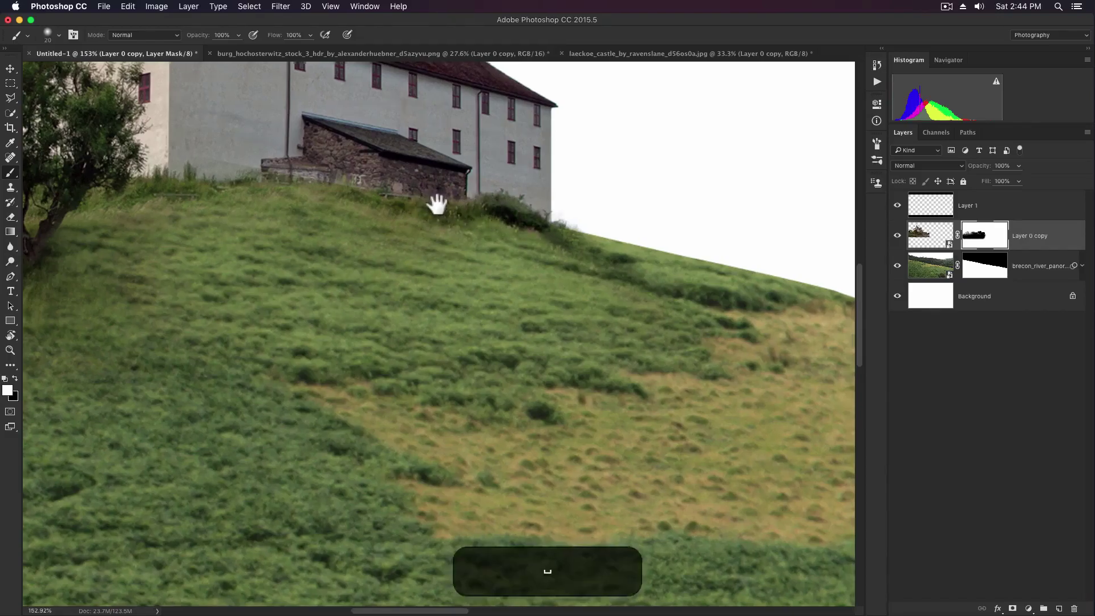
- Paint softly in white at 30% brush opacity on the castle mask to blend the grass along the castle wall's base
{"action": "left_click_drag", "start_coordinate": [430, 202], "coordinate": [533, 218]}
{"action": "left_click_drag", "start_coordinate": [305, 209], "coordinate": [423, 222]}
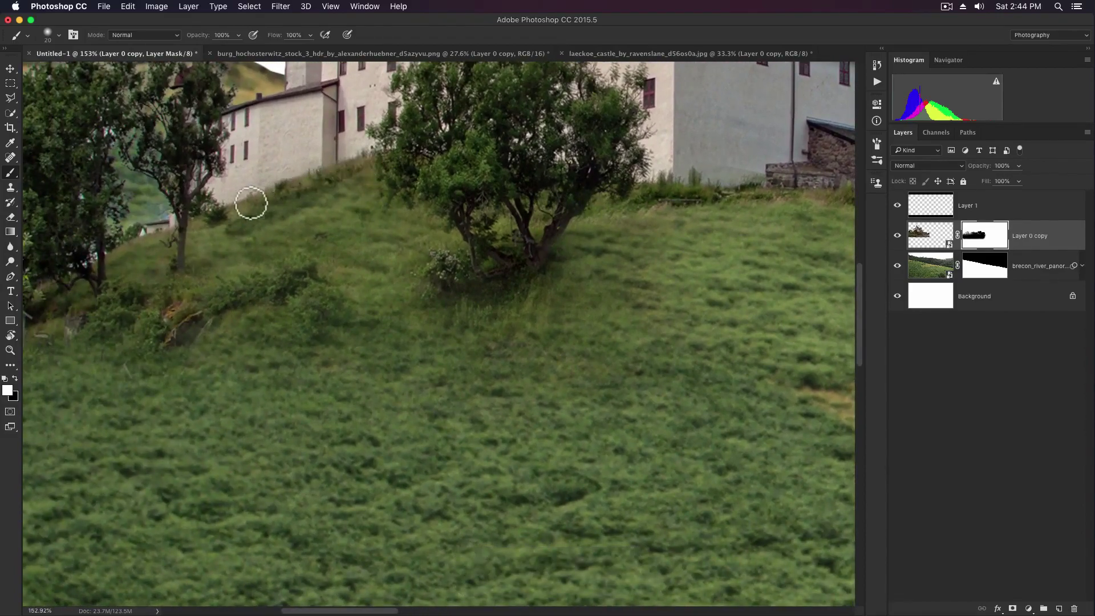
{"action": "left_click_drag", "start_coordinate": [193, 234], "coordinate": [357, 210]}
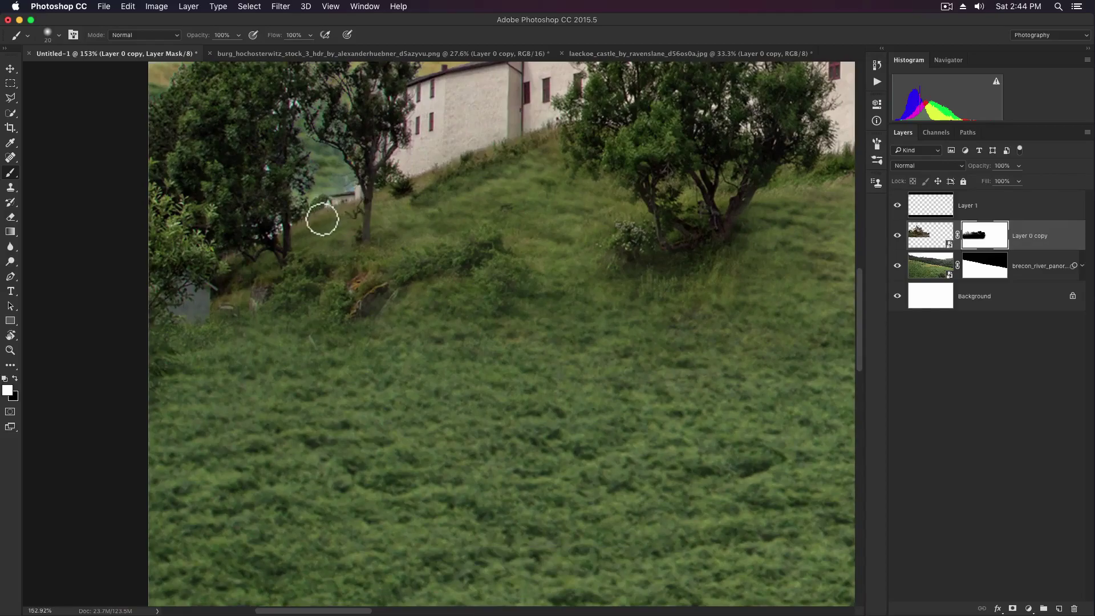
{"action": "left_click_drag", "start_coordinate": [617, 171], "coordinate": [396, 208]}
{"action": "mouse_move", "coordinate": [684, 194]}
{"action": "left_mouse_down"}
{"action": "mouse_move", "coordinate": [471, 201]}
{"action": "mouse_move", "coordinate": [454, 228]}
{"action": "mouse_move", "coordinate": [354, 245]}
{"action": "left_mouse_up"}
{"action": "key", "text": "3"}
{"action": "key", "text": "bracketright"}
{"action": "left_click_drag", "start_coordinate": [608, 233], "coordinate": [535, 231]}
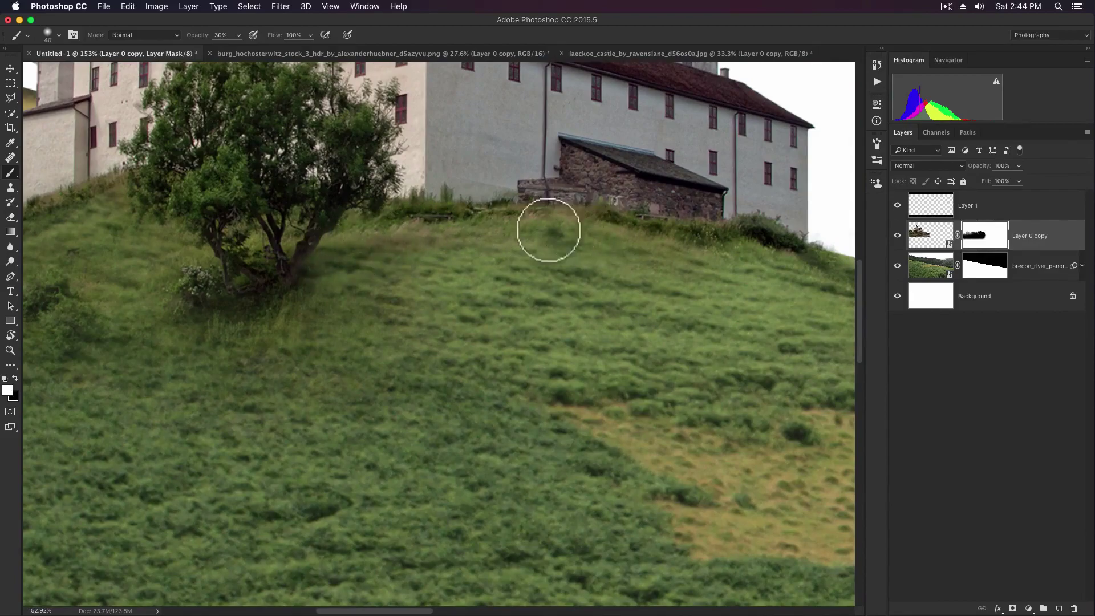
{"action": "left_click_drag", "start_coordinate": [741, 244], "coordinate": [582, 225]}
{"action": "left_click_drag", "start_coordinate": [665, 247], "coordinate": [568, 232]}
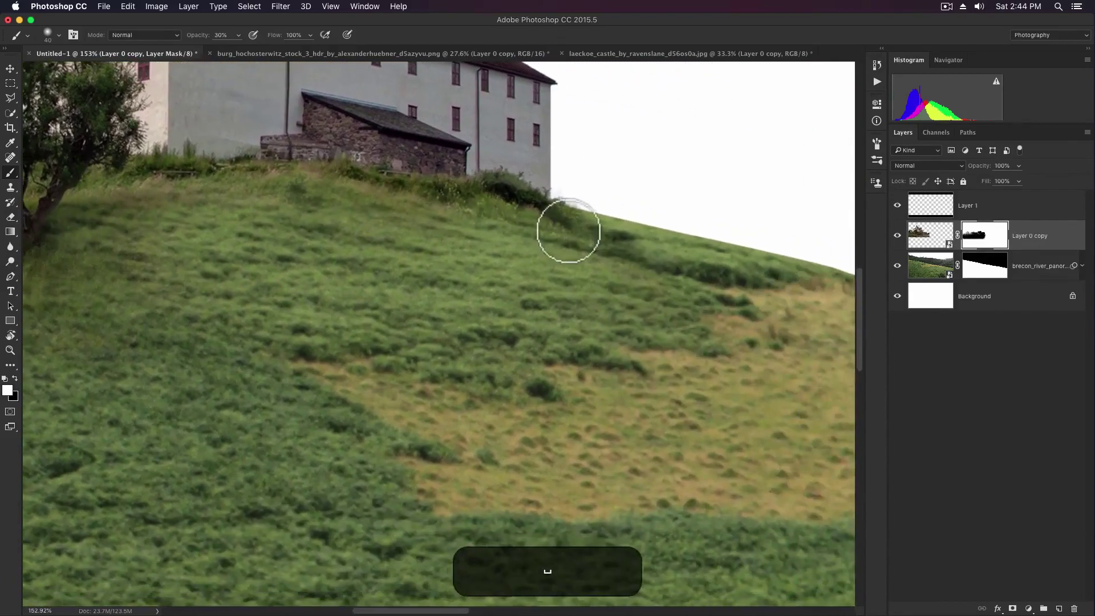
{"action": "key", "text": "x"}
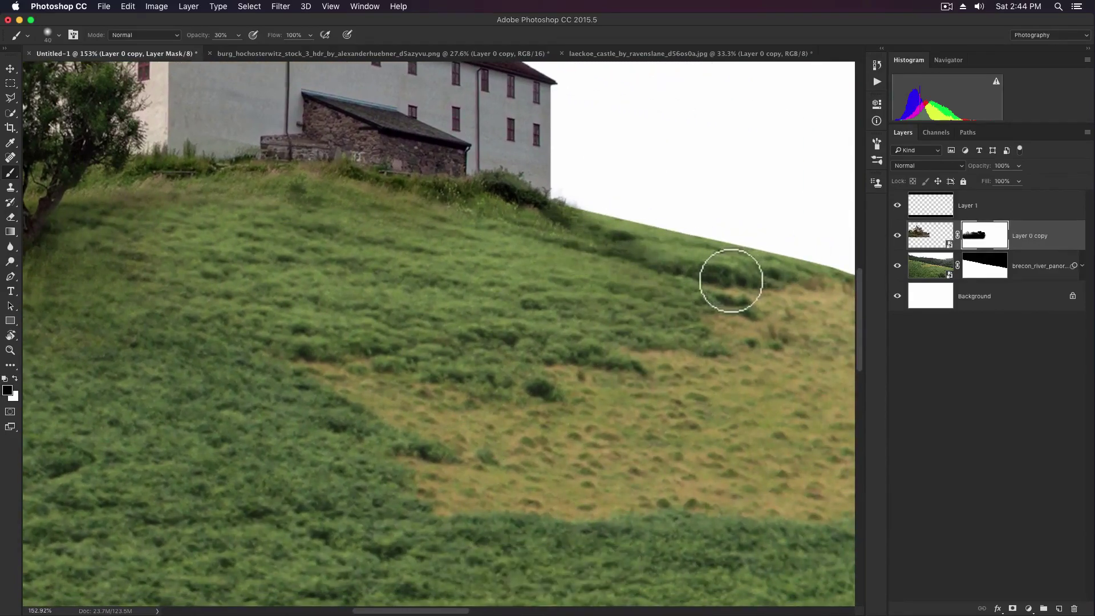
{"action": "key", "text": "z"}
{"action": "left_click_drag", "start_coordinate": [604, 290], "coordinate": [542, 264]}
- Bring the cut-out gatehouse layer from the burg_hochosterwitz_stock_3_hdr document into the letterboxed composite
{"action": "key", "text": "v"}
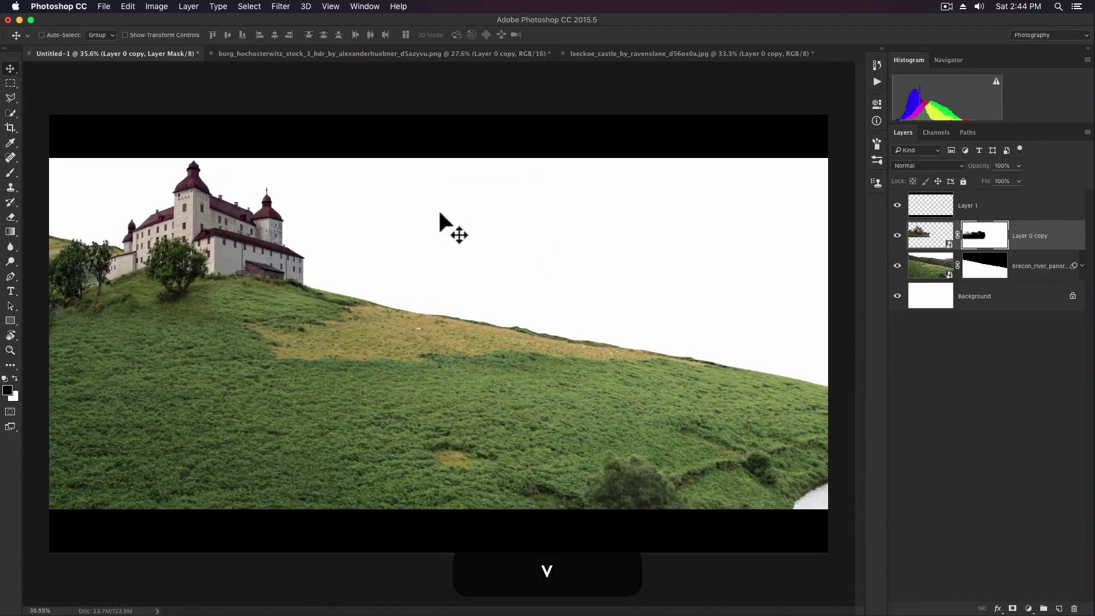
{"action": "left_click", "coordinate": [485, 53]}
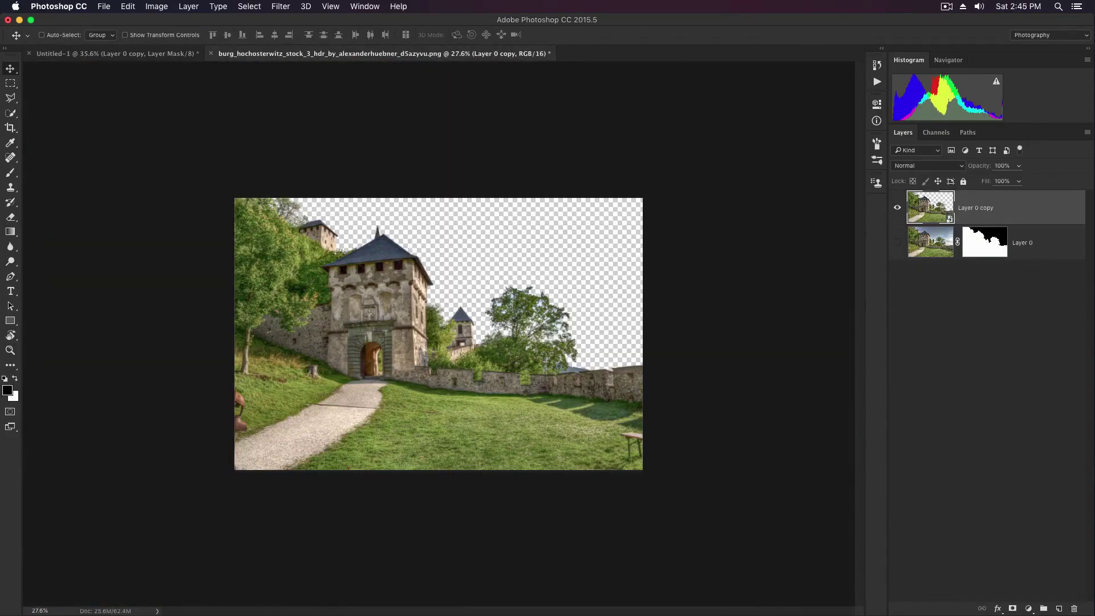
{"action": "left_click_drag", "start_coordinate": [414, 268], "coordinate": [422, 296]}
{"action": "key", "text": "z"}
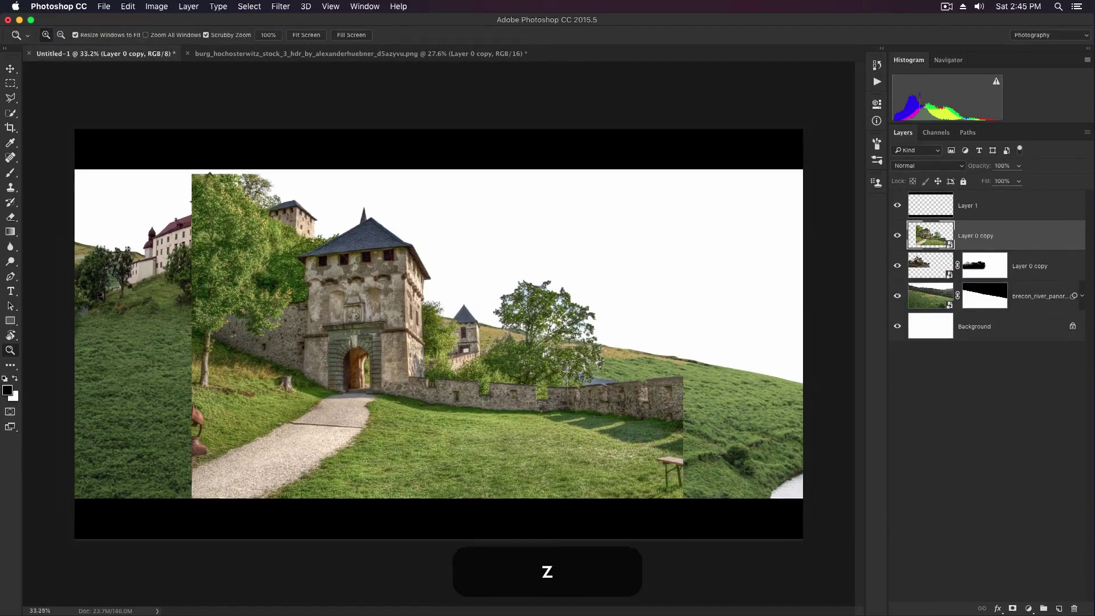
- Flip the gatehouse layer horizontally, scale it to about 149.5% and place it on the slope opposite the castle
{"action": "key", "text": "v"}
{"action": "key", "text": "super+t"}
{"action": "right_click", "coordinate": [497, 286]}
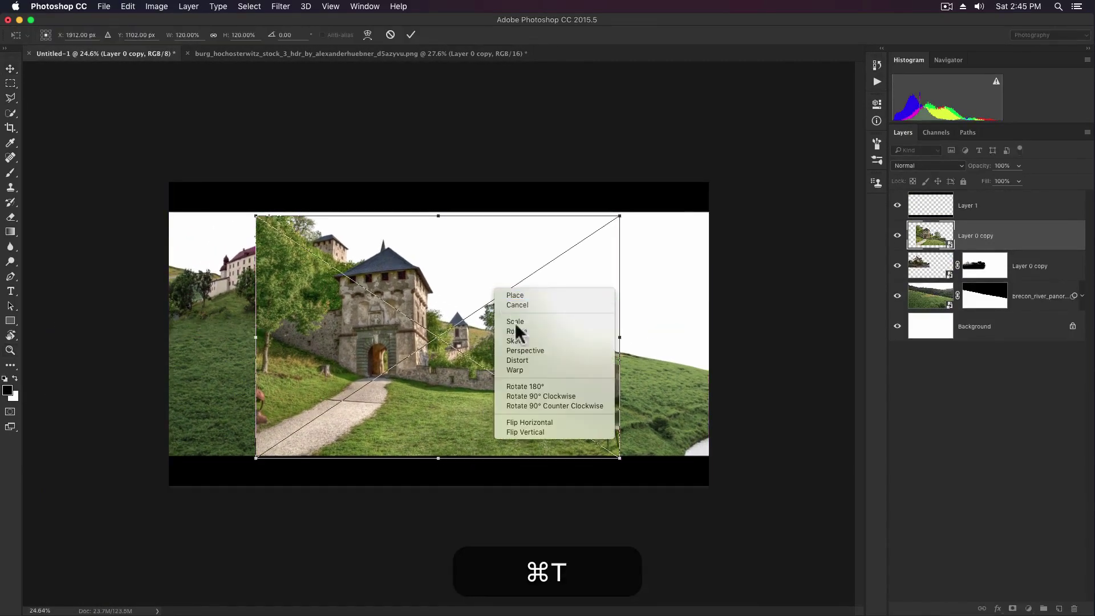
{"action": "left_click", "coordinate": [527, 417]}
{"action": "left_click_drag", "start_coordinate": [615, 223], "coordinate": [666, 185]}
{"action": "left_click_drag", "start_coordinate": [590, 369], "coordinate": [636, 358]}
{"action": "key", "text": "Return"}
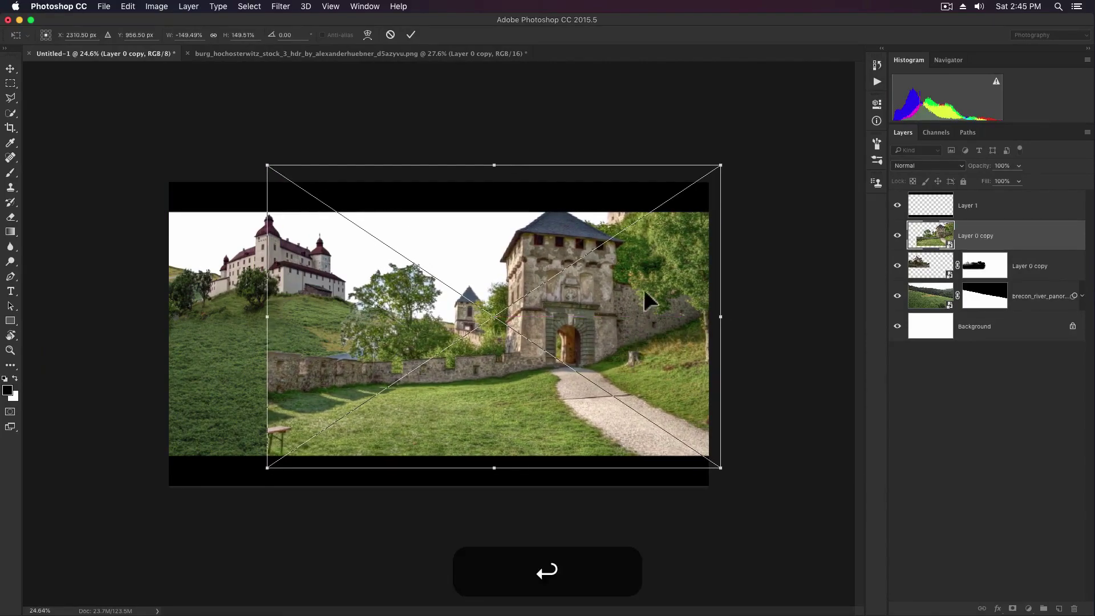
- Add a layer mask to the gatehouse layer and paint out its hard left edge with a large brush at 100% opacity
{"action": "left_click", "coordinate": [1013, 609]}
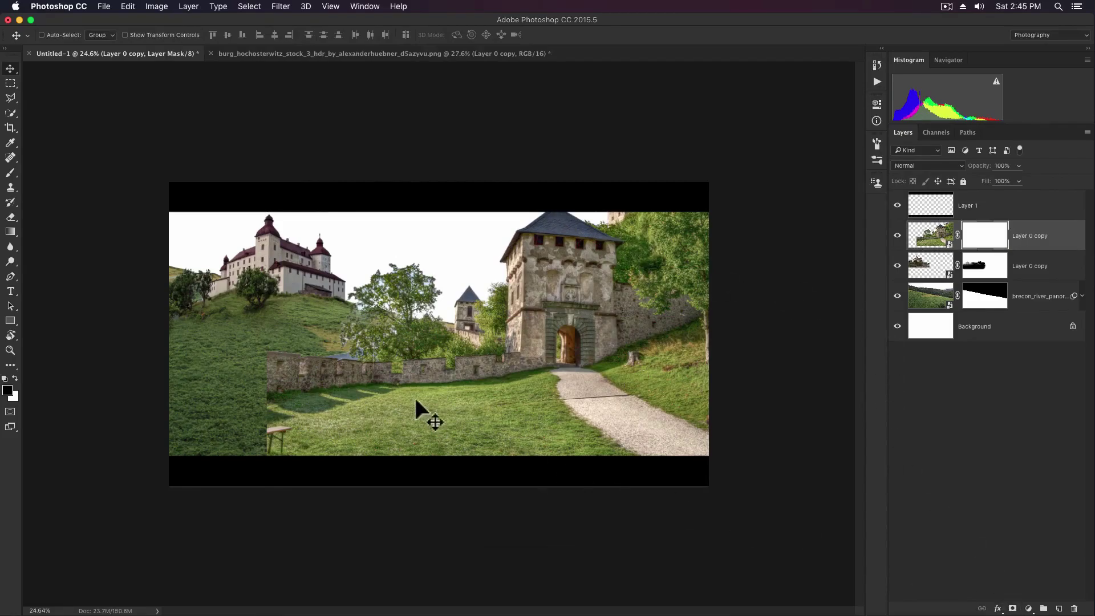
{"action": "key", "text": "b"}
{"action": "right_click", "coordinate": [352, 279]}
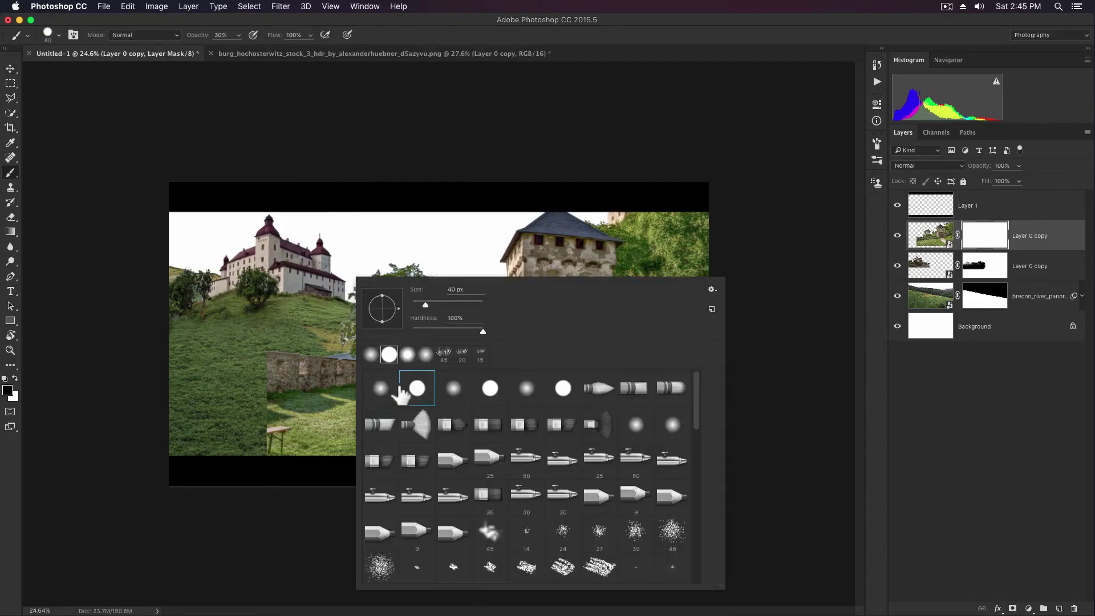
{"action": "left_click", "coordinate": [298, 359]}
{"action": "key", "text": "bracketright"}
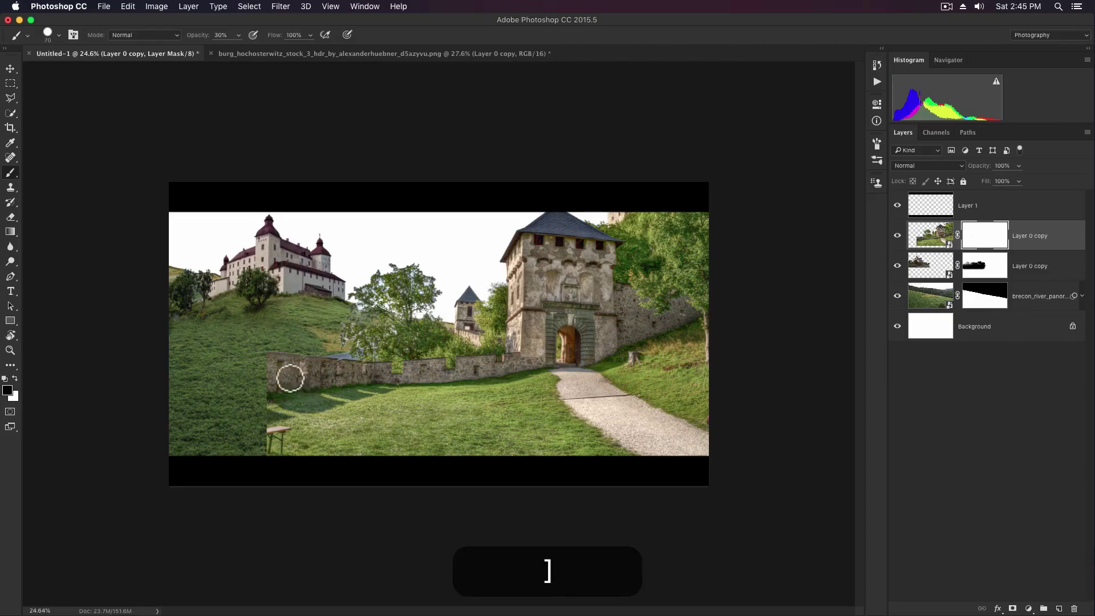
{"action": "key", "text": "bracketright"}
{"action": "key", "text": "bracketright"}
{"action": "key", "text": "bracketright"}
{"action": "key", "text": "bracketright"}
{"action": "key", "text": "bracketright"}
{"action": "key", "text": "bracketright"}
{"action": "key", "text": "bracketright"}
{"action": "key", "text": "bracketright"}
{"action": "key", "text": "bracketright"}
{"action": "left_click", "coordinate": [292, 374]}
{"action": "key", "text": "0"}
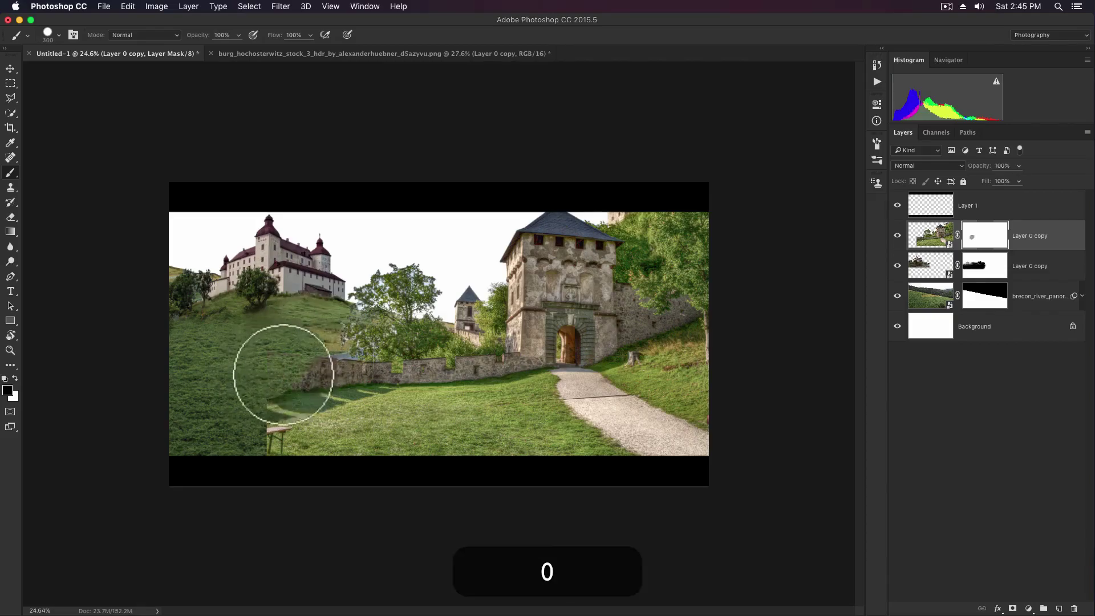
{"action": "left_click_drag", "start_coordinate": [279, 375], "coordinate": [279, 457]}
- Mask out the upper crown of the large tree behind the gatehouse's stone wall
{"action": "key", "text": "z"}
{"action": "left_click_drag", "start_coordinate": [396, 357], "coordinate": [445, 358]}
{"action": "key", "text": "b"}
{"action": "mouse_move", "coordinate": [476, 112]}
{"action": "left_mouse_down"}
{"action": "mouse_move", "coordinate": [397, 111]}
{"action": "mouse_move", "coordinate": [280, 228]}
{"action": "left_mouse_up"}
{"action": "key", "text": "bracketleft"}
{"action": "key", "text": "bracketleft"}
{"action": "left_click_drag", "start_coordinate": [509, 187], "coordinate": [506, 246]}
{"action": "key", "text": "bracketleft"}
{"action": "left_click_drag", "start_coordinate": [483, 204], "coordinate": [370, 227]}
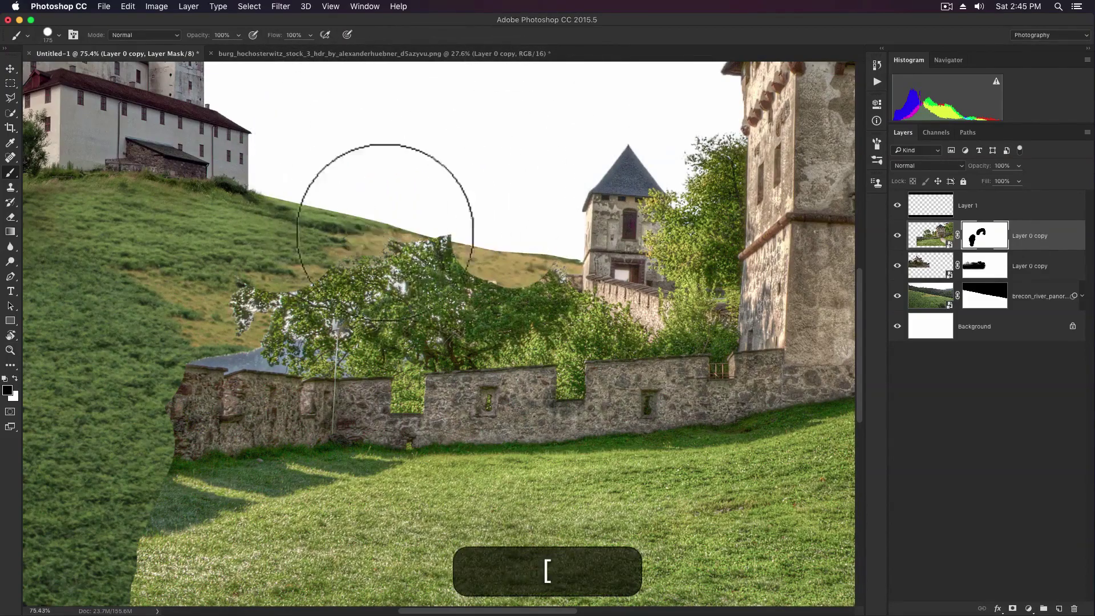
- Mask out the tree's remaining lower foliage down towards the top of the stone wall with a smaller brush
{"action": "key", "text": "bracketleft"}
{"action": "left_click_drag", "start_coordinate": [297, 239], "coordinate": [342, 342]}
{"action": "left_click_drag", "start_coordinate": [422, 342], "coordinate": [367, 354]}
{"action": "key", "text": "super+z"}
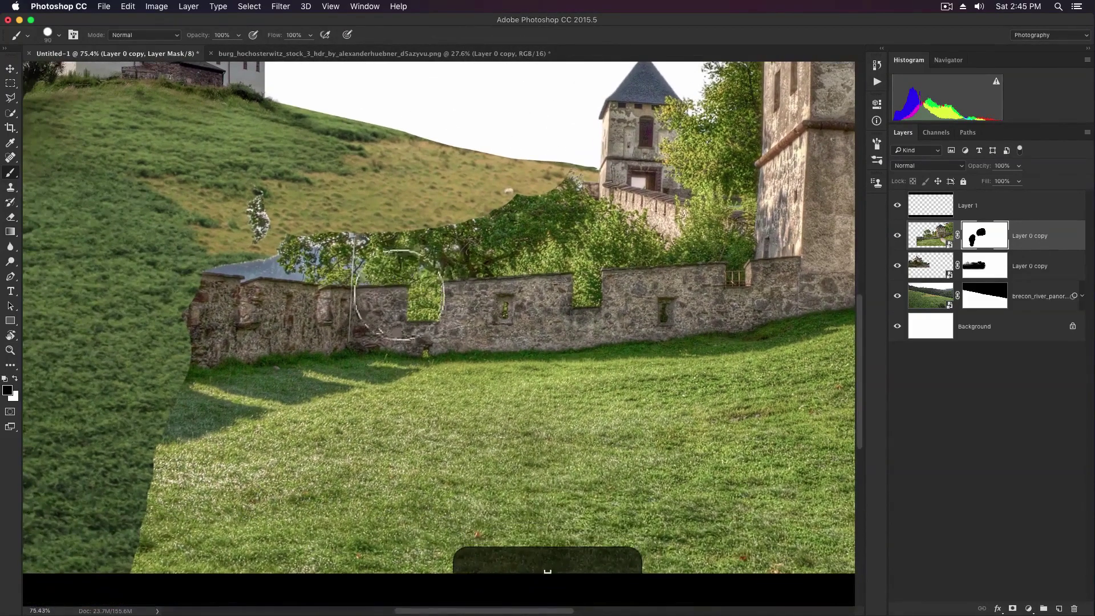
{"action": "mouse_move", "coordinate": [558, 183]}
{"action": "left_mouse_down"}
{"action": "mouse_move", "coordinate": [456, 240]}
{"action": "mouse_move", "coordinate": [367, 251]}
{"action": "mouse_move", "coordinate": [266, 230]}
{"action": "mouse_move", "coordinate": [311, 220]}
{"action": "left_mouse_up"}
{"action": "key", "text": "space"}
{"action": "left_click_drag", "start_coordinate": [522, 238], "coordinate": [470, 269]}
- Rotate the canvas view to follow the stone wall and mask out leftover foliage along its top edge with a fine brush
{"action": "key", "text": "z"}
{"action": "mouse_move", "coordinate": [430, 330]}
{"action": "left_mouse_down"}
{"action": "mouse_move", "coordinate": [508, 298]}
{"action": "mouse_move", "coordinate": [543, 244]}
{"action": "mouse_move", "coordinate": [506, 191]}
{"action": "left_mouse_up"}
{"action": "key", "text": "r"}
{"action": "key", "text": "b"}
{"action": "key", "text": "bracketleft"}
{"action": "key", "text": "bracketleft"}
{"action": "key", "text": "bracketleft"}
{"action": "key", "text": "bracketleft"}
{"action": "key", "text": "bracketleft"}
{"action": "key", "text": "bracketleft"}
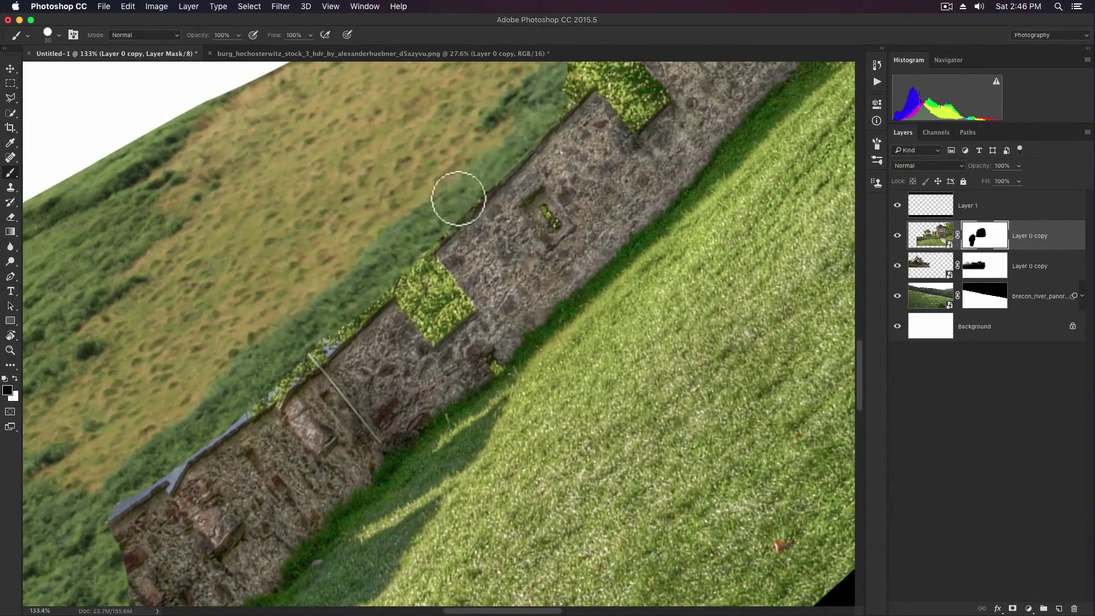
{"action": "key", "text": "space"}
{"action": "left_click_drag", "start_coordinate": [439, 224], "coordinate": [513, 189]}
{"action": "right_click", "coordinate": [513, 188]}
{"action": "left_click_drag", "start_coordinate": [625, 244], "coordinate": [624, 246]}
{"action": "key", "text": "Return"}
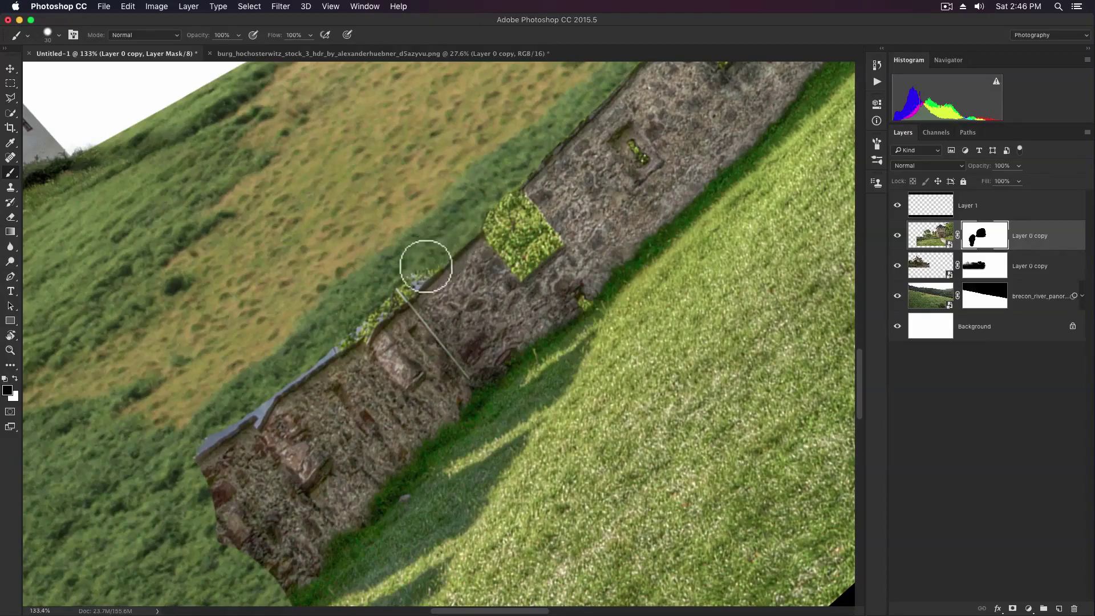
- Mask out the remaining foliage and the bluish roof along the top of the wall's far left section
{"action": "key", "text": "space"}
{"action": "left_click_drag", "start_coordinate": [431, 263], "coordinate": [481, 225]}
{"action": "key", "text": "space"}
{"action": "left_click_drag", "start_coordinate": [388, 292], "coordinate": [472, 228]}
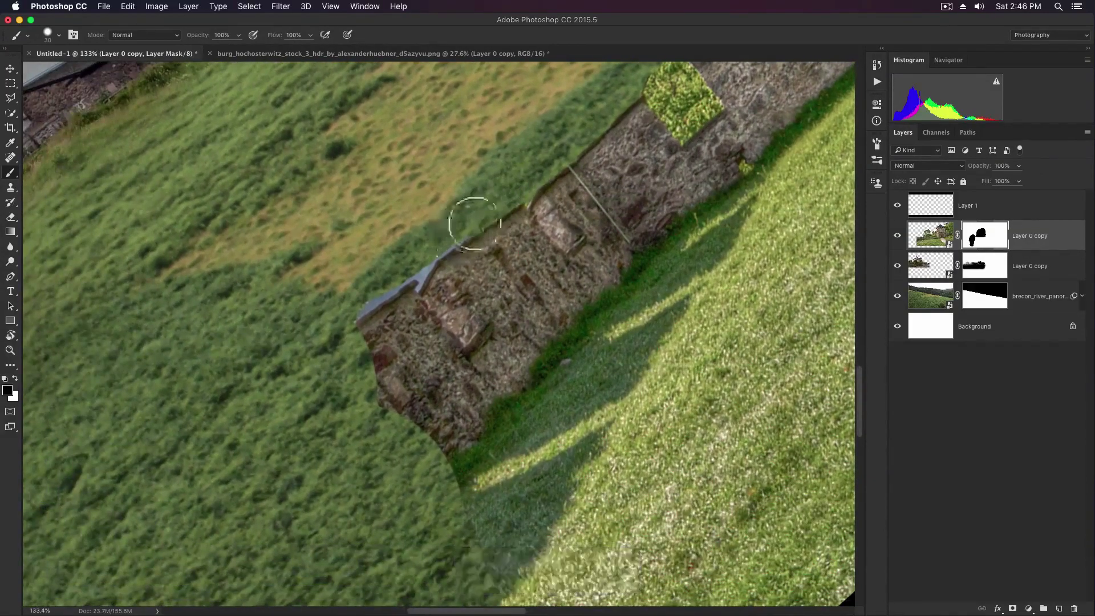
{"action": "key", "text": "bracketleft"}
{"action": "key", "text": "bracketright"}
{"action": "left_click_drag", "start_coordinate": [408, 277], "coordinate": [347, 316]}
- Turn the view the other way and mask the green foliage out of the wall's first notch
{"action": "key", "text": "space"}
{"action": "left_click_drag", "start_coordinate": [662, 120], "coordinate": [519, 264]}
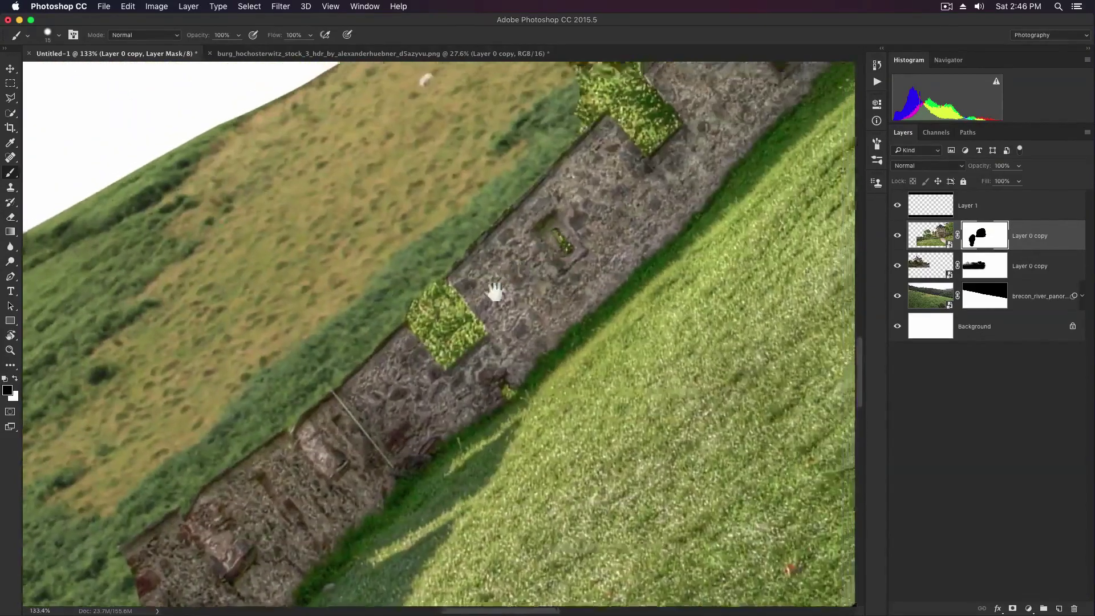
{"action": "left_click_drag", "start_coordinate": [604, 151], "coordinate": [445, 337]}
{"action": "mouse_move", "coordinate": [366, 365]}
{"action": "left_mouse_down"}
{"action": "mouse_move", "coordinate": [480, 233]}
{"action": "mouse_move", "coordinate": [548, 270]}
{"action": "mouse_move", "coordinate": [553, 200]}
{"action": "left_mouse_up"}
{"action": "key", "text": "r"}
{"action": "key", "text": "b"}
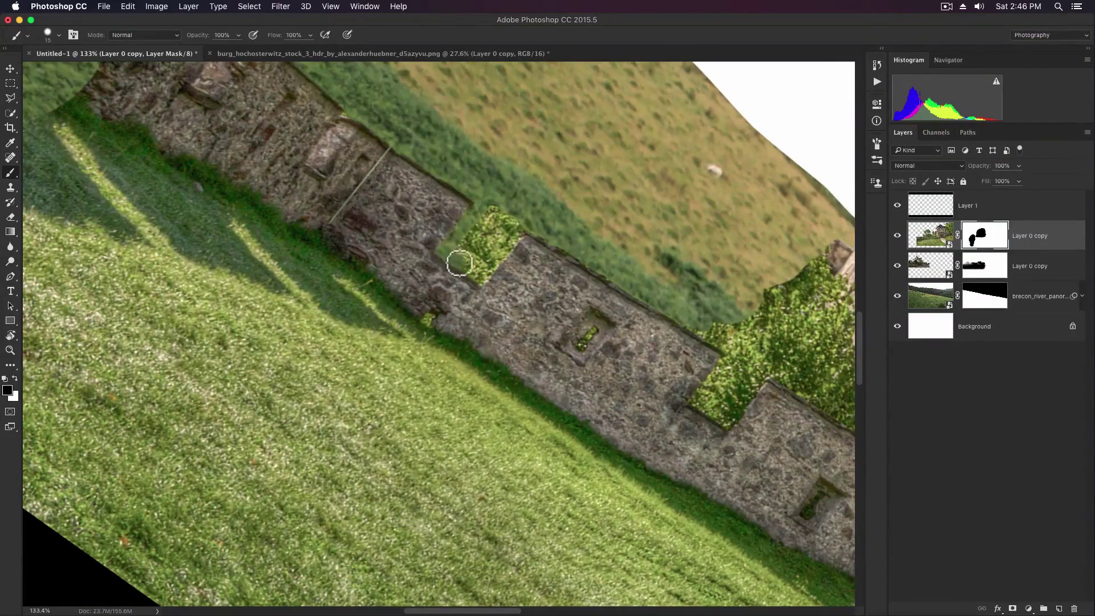
{"action": "key", "text": "bracketright"}
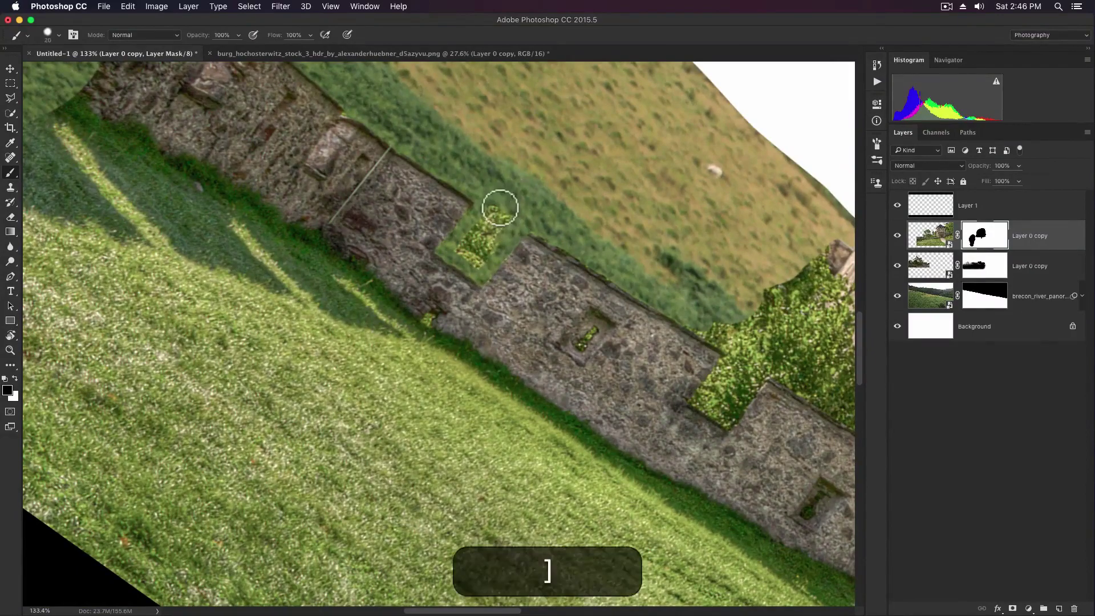
- Mask the foliage out of the wall's next notch, trim the bushes towards the small tower and reset the view rotation
{"action": "scroll", "coordinate": [469, 237], "scroll_direction": "right", "scroll_amount": 10}
{"action": "scroll", "coordinate": [469, 237], "scroll_direction": "down", "scroll_amount": 4}
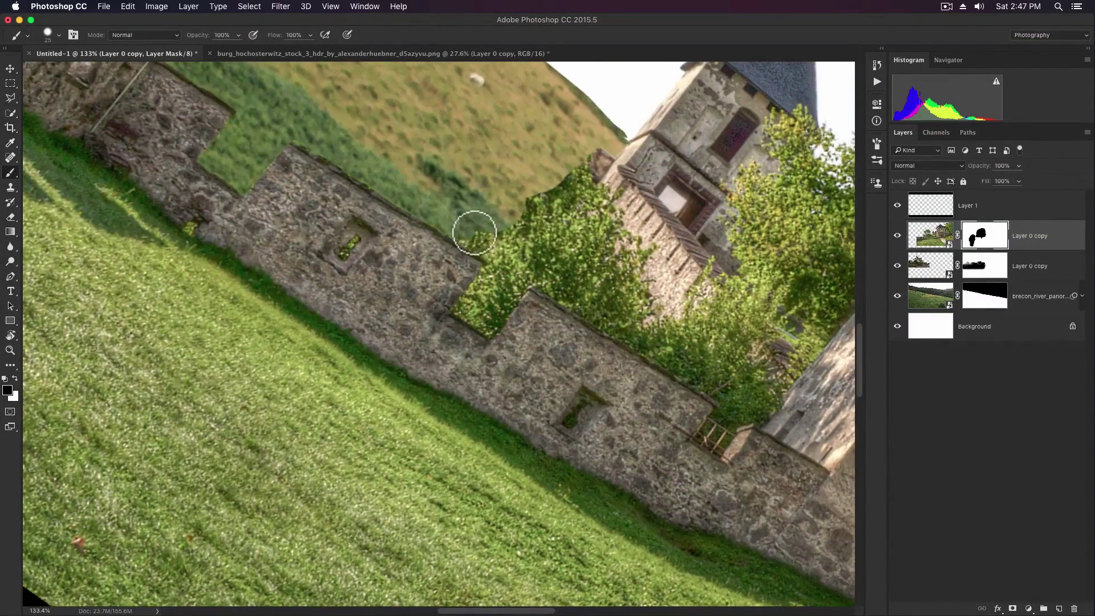
{"action": "key", "text": "bracketleft"}
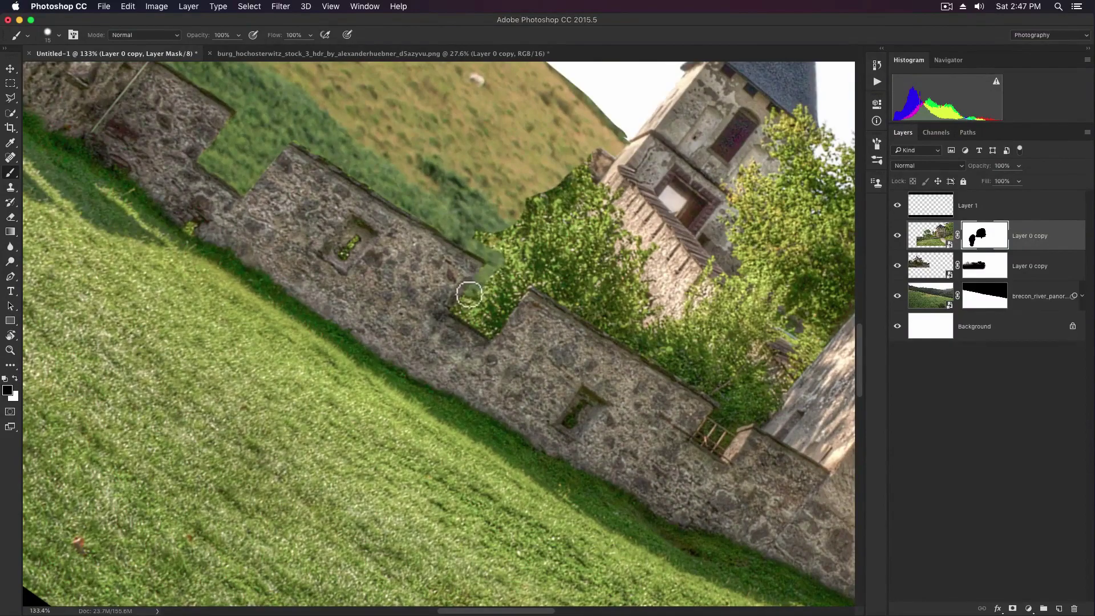
{"action": "key", "text": "bracketright"}
{"action": "key", "text": "bracketright"}
{"action": "key", "text": "bracketright"}
{"action": "mouse_move", "coordinate": [509, 277]}
{"action": "left_mouse_down"}
{"action": "mouse_move", "coordinate": [479, 306]}
{"action": "mouse_move", "coordinate": [492, 303]}
{"action": "left_mouse_up"}
{"action": "key", "text": "bracketright"}
{"action": "key", "text": "bracketright"}
{"action": "mouse_move", "coordinate": [573, 160]}
{"action": "left_mouse_down"}
{"action": "mouse_move", "coordinate": [605, 143]}
{"action": "mouse_move", "coordinate": [542, 239]}
{"action": "mouse_move", "coordinate": [566, 176]}
{"action": "mouse_move", "coordinate": [476, 220]}
{"action": "mouse_move", "coordinate": [506, 183]}
{"action": "mouse_move", "coordinate": [510, 204]}
{"action": "left_mouse_up"}
{"action": "key", "text": "r"}
{"action": "key", "text": "z"}
{"action": "left_click_drag", "start_coordinate": [579, 286], "coordinate": [630, 225]}
{"action": "key", "text": "r"}
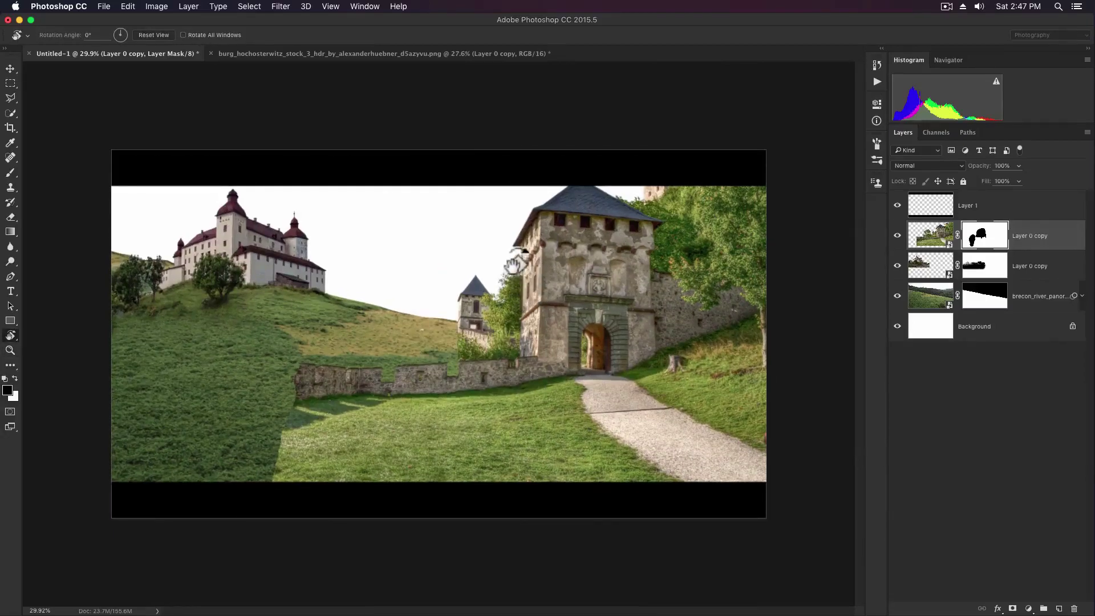
- Mask out the stone wall's left end and the lawn's left edge below it with a large brush
{"action": "key", "text": "b"}
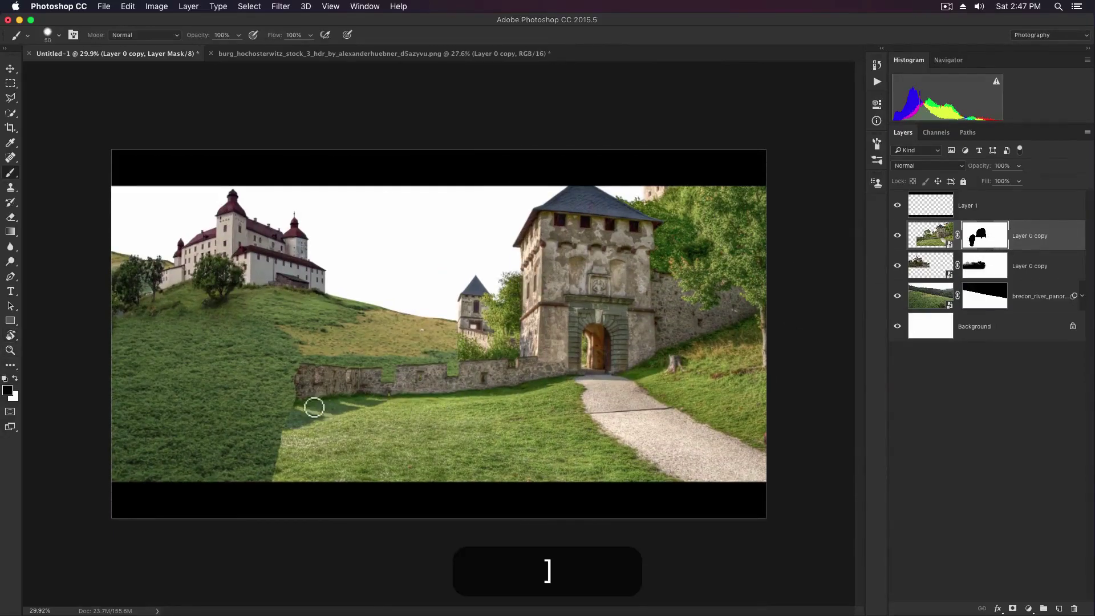
{"action": "key", "text": "bracketright"}
{"action": "key", "text": "bracketright"}
{"action": "key", "text": "bracketright"}
{"action": "key", "text": "bracketright"}
{"action": "key", "text": "bracketright"}
{"action": "key", "text": "bracketright"}
{"action": "key", "text": "bracketright"}
{"action": "key", "text": "bracketright"}
{"action": "key", "text": "bracketright"}
{"action": "key", "text": "bracketright"}
{"action": "key", "text": "bracketright"}
{"action": "key", "text": "bracketright"}
{"action": "left_click_drag", "start_coordinate": [300, 349], "coordinate": [286, 479]}
- Mask the gatehouse lawn diagonally from the wall's end to the lower letterbox bar to blend it into the hillside
{"action": "key", "text": "bracketleft"}
{"action": "key", "text": "bracketleft"}
{"action": "key", "text": "bracketleft"}
{"action": "key", "text": "bracketleft"}
{"action": "key", "text": "bracketleft"}
{"action": "key", "text": "bracketleft"}
{"action": "key", "text": "bracketleft"}
{"action": "key", "text": "bracketleft"}
{"action": "key", "text": "bracketleft"}
{"action": "key", "text": "bracketright"}
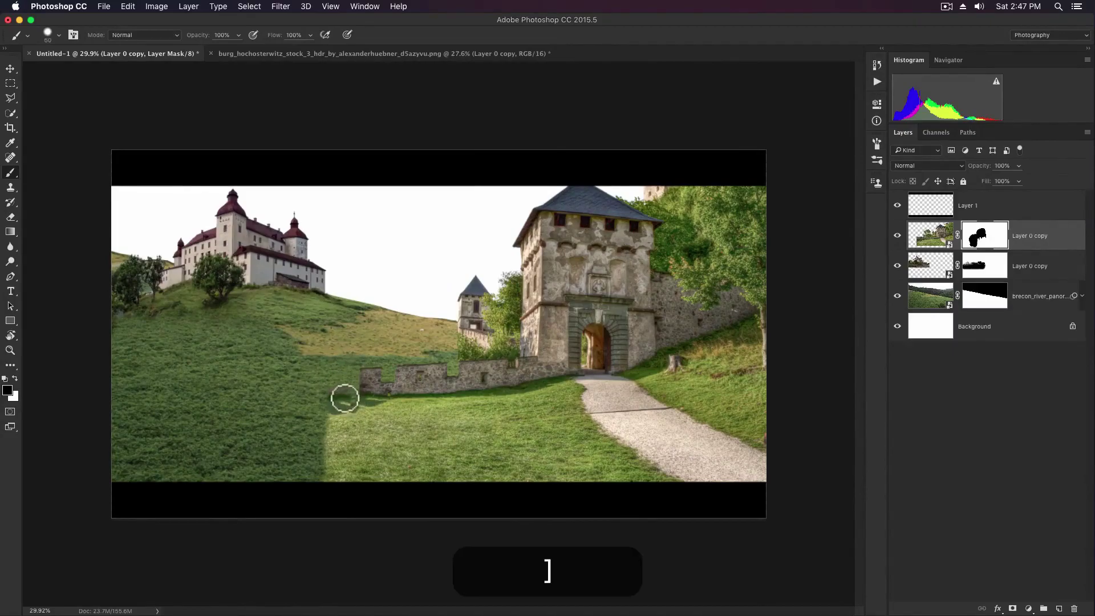
{"action": "key", "text": "bracketright"}
{"action": "key", "text": "bracketright"}
{"action": "key", "text": "bracketright"}
{"action": "key", "text": "bracketright"}
{"action": "mouse_move", "coordinate": [345, 424]}
{"action": "left_mouse_down"}
{"action": "mouse_move", "coordinate": [337, 486]}
{"action": "mouse_move", "coordinate": [365, 420]}
{"action": "mouse_move", "coordinate": [377, 462]}
{"action": "mouse_move", "coordinate": [425, 451]}
{"action": "left_mouse_up"}
{"action": "key", "text": "bracketleft"}
{"action": "key", "text": "bracketleft"}
{"action": "key", "text": "bracketright"}
{"action": "key", "text": "bracketright"}
{"action": "key", "text": "b"}
- Apply a Hue/Saturation adjustment to the gatehouse layer's image with Saturation -34 and Lightness -10
{"action": "left_click", "coordinate": [930, 235]}
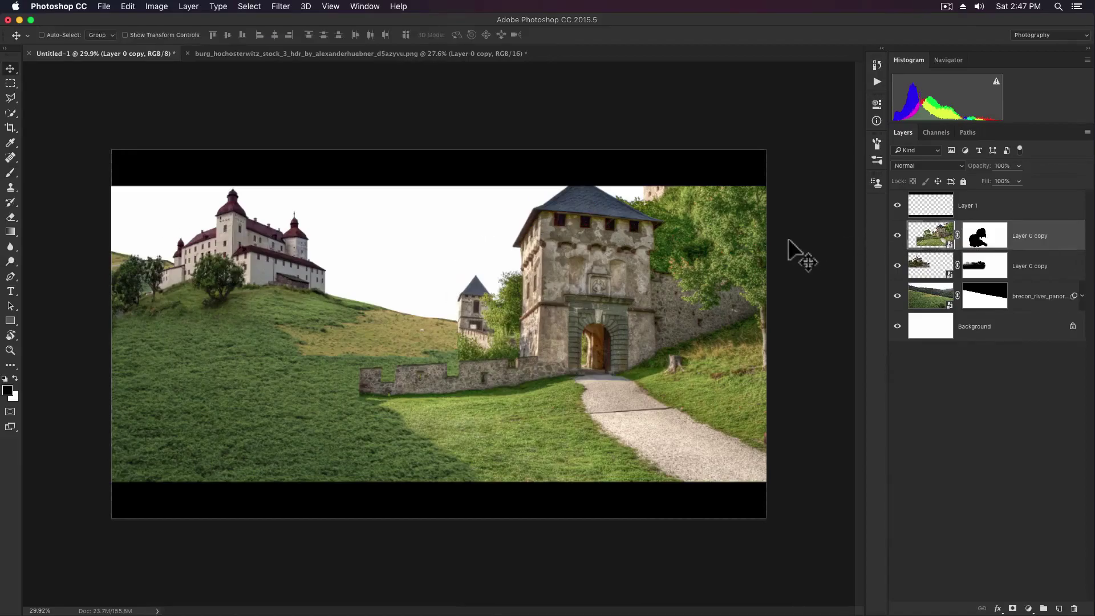
{"action": "key", "text": "super"}
{"action": "key", "text": "super+u"}
{"action": "left_click_drag", "start_coordinate": [587, 201], "coordinate": [918, 250]}
{"action": "mouse_move", "coordinate": [831, 348]}
{"action": "left_mouse_down"}
{"action": "mouse_move", "coordinate": [816, 348]}
{"action": "mouse_move", "coordinate": [830, 378]}
{"action": "mouse_move", "coordinate": [834, 369]}
{"action": "left_mouse_up"}
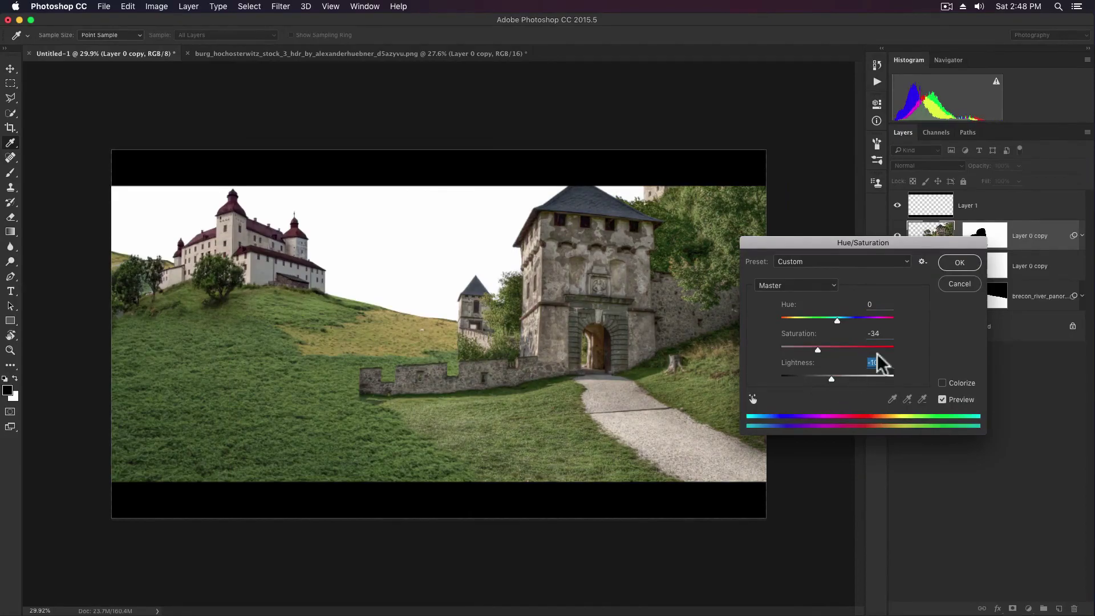
{"action": "left_click", "coordinate": [961, 263]}
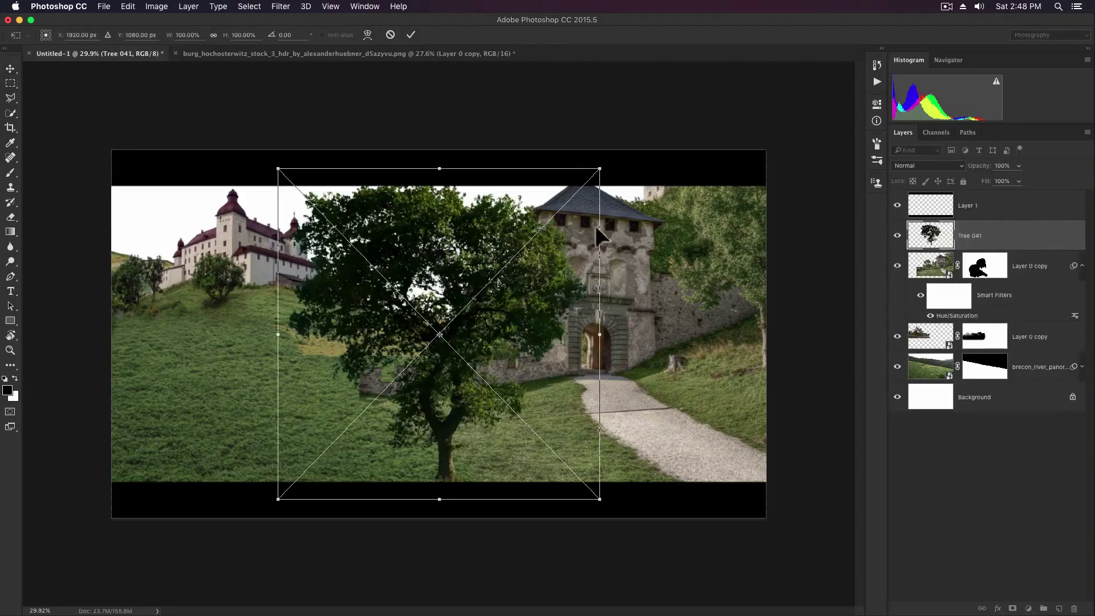
- Scale the placed tree down to about half size, flip it horizontally and set it at the stone wall's outer end
{"action": "left_click_drag", "start_coordinate": [605, 166], "coordinate": [534, 235]}
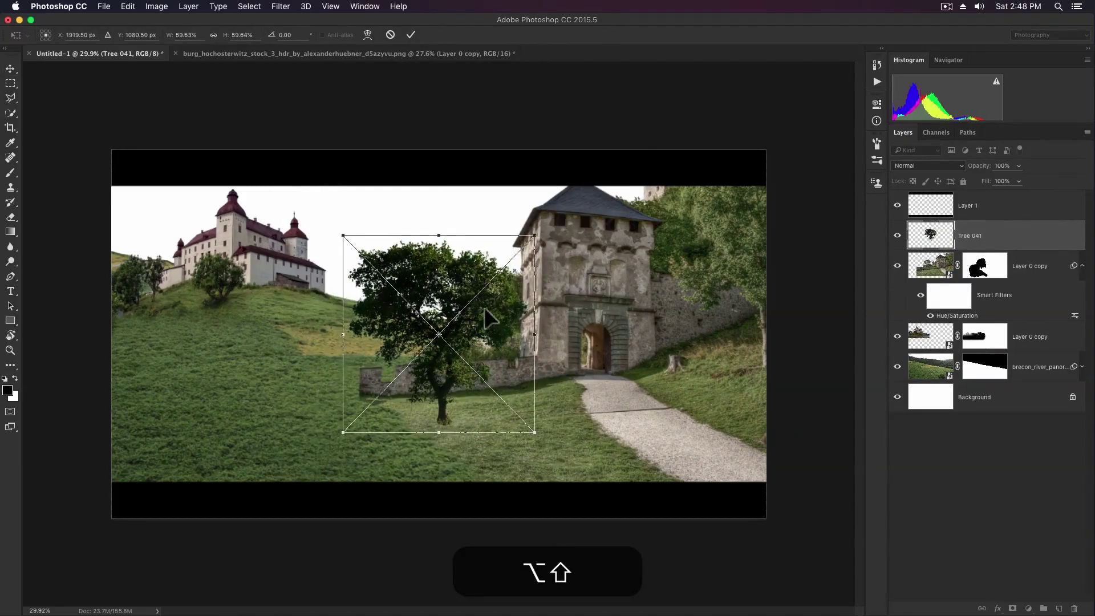
{"action": "right_click", "coordinate": [514, 283]}
{"action": "left_click", "coordinate": [542, 416]}
{"action": "left_click_drag", "start_coordinate": [466, 314], "coordinate": [396, 287]}
{"action": "left_click_drag", "start_coordinate": [463, 206], "coordinate": [399, 267]}
{"action": "left_click_drag", "start_coordinate": [387, 332], "coordinate": [417, 336]}
{"action": "key", "text": "Return"}
- Nudge the tree down so that its trunk base sits on the grass at the wall's end
{"action": "key", "text": "z"}
{"action": "left_click_drag", "start_coordinate": [386, 399], "coordinate": [457, 338]}
{"action": "key", "text": "v"}
{"action": "key", "text": "Down"}
{"action": "key", "text": "Down"}
{"action": "key", "text": "Down"}
{"action": "key", "text": "Down"}
{"action": "key", "text": "Down"}
{"action": "key", "text": "Down"}
{"action": "key", "text": "Down"}
{"action": "key", "text": "Down"}
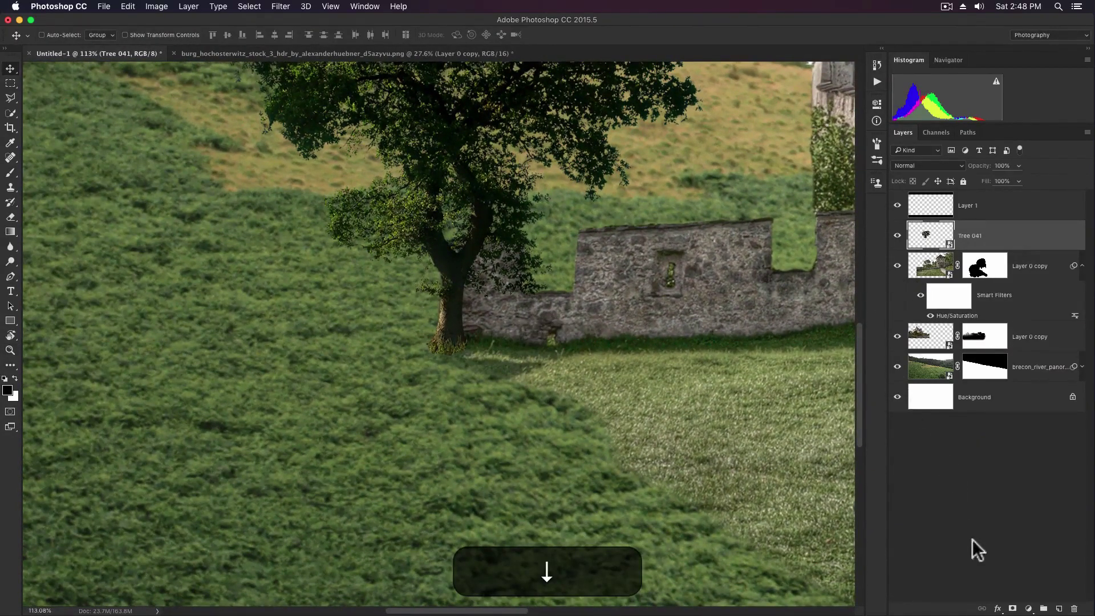
- Add a layer mask to the tree and mask out the grass tuft at its trunk base with a smaller brush
{"action": "left_click", "coordinate": [1013, 609]}
{"action": "key", "text": "b"}
{"action": "key", "text": "bracketleft"}
{"action": "key", "text": "bracketleft"}
{"action": "key", "text": "bracketleft"}
{"action": "key", "text": "bracketleft"}
{"action": "key", "text": "bracketleft"}
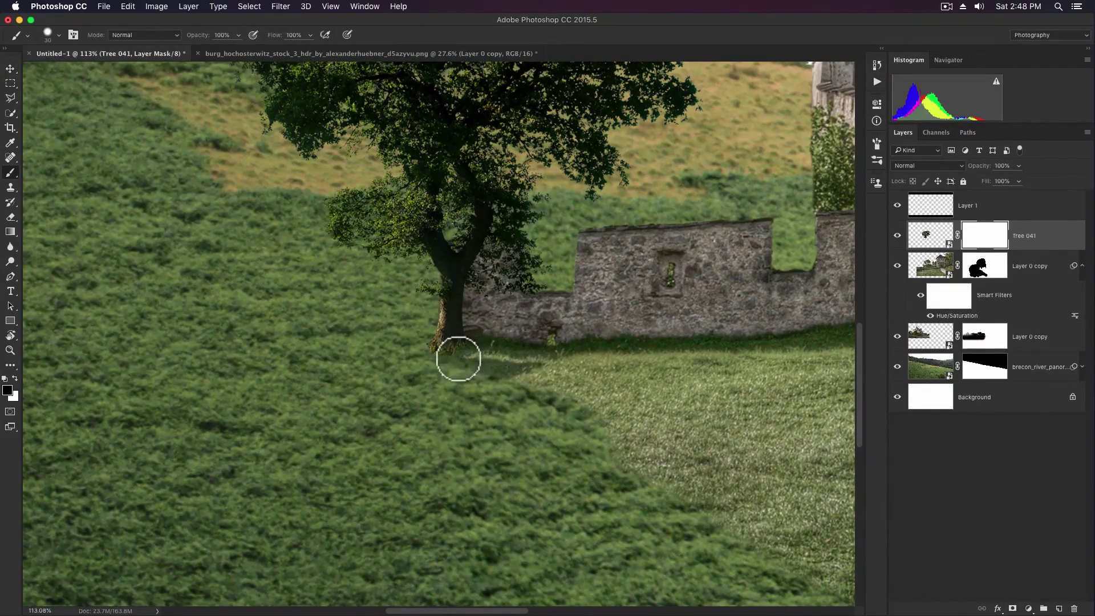
{"action": "right_click", "coordinate": [542, 292]}
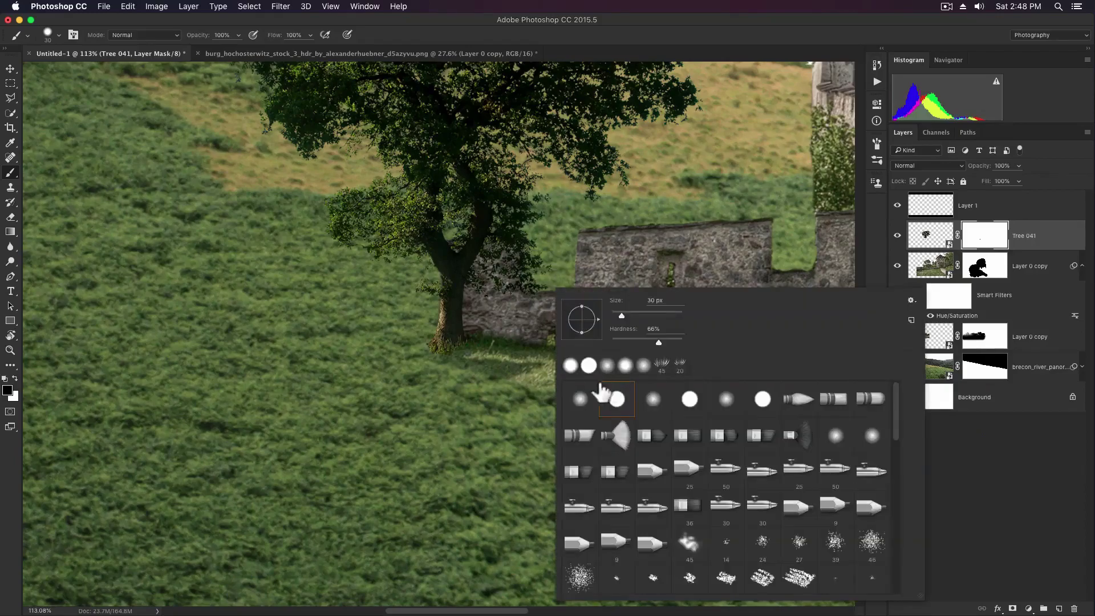
{"action": "left_click", "coordinate": [458, 380]}
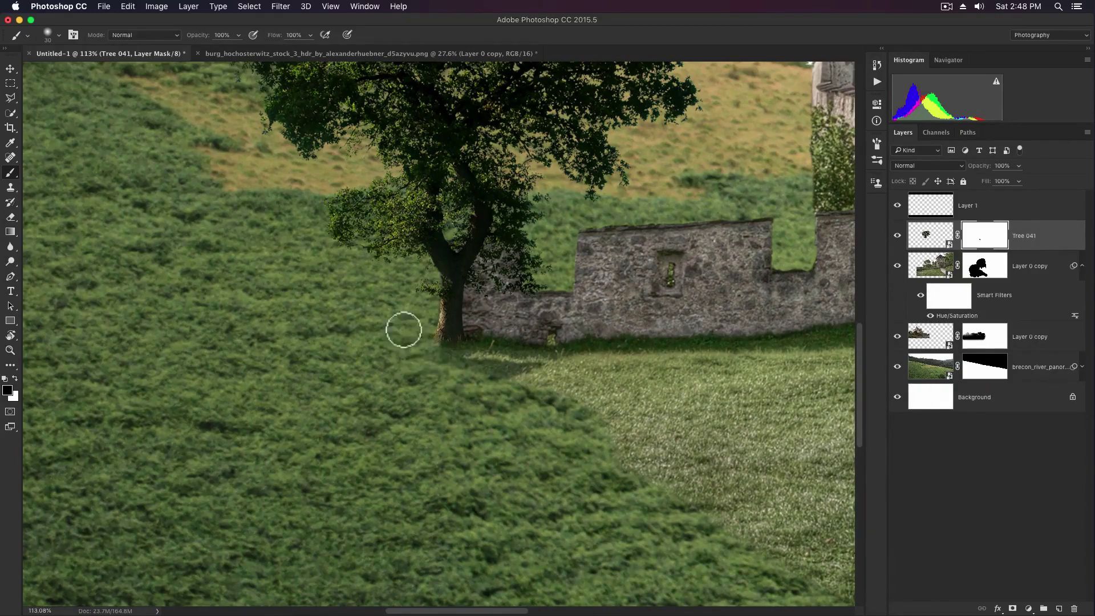
- Nudge the tree slightly towards the gatehouse and a little down so that its trunk meets the wall's end
{"action": "key", "text": "v"}
{"action": "key", "text": "shift+Right"}
{"action": "key", "text": "Down"}
{"action": "key", "text": "Down"}
{"action": "key", "text": "Left"}
{"action": "key", "text": "Left"}
{"action": "key", "text": "Left"}
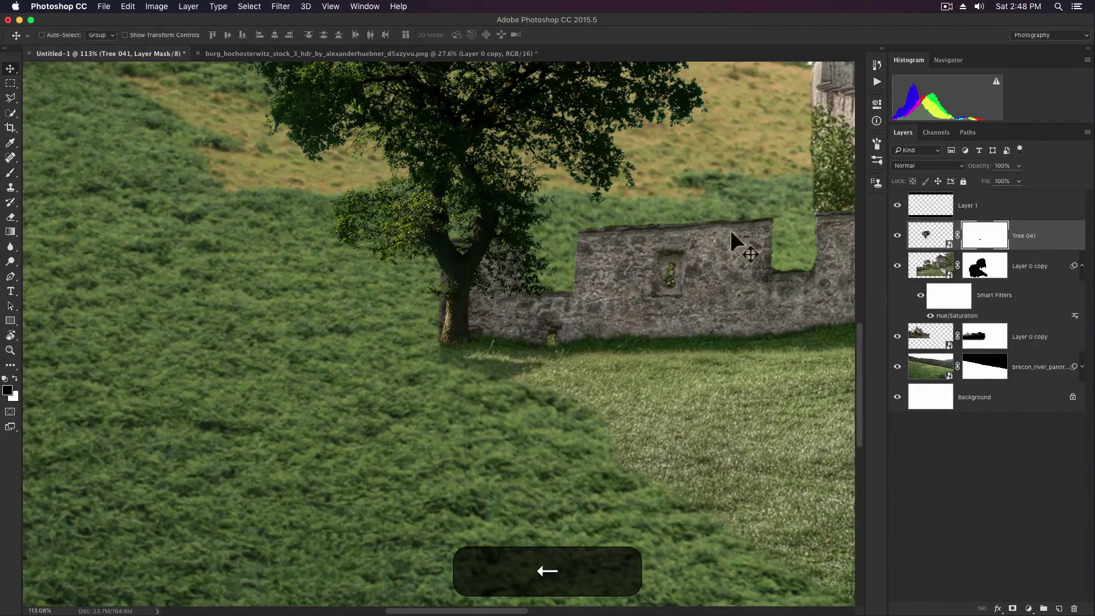
- Apply a Camera Raw Filter to the large tree's image with strongly raised Shadows and Blacks
{"action": "left_click_drag", "start_coordinate": [687, 258], "coordinate": [630, 308]}
{"action": "left_click", "coordinate": [937, 240]}
{"action": "key", "text": "shift+super+a"}
{"action": "left_click_drag", "start_coordinate": [980, 366], "coordinate": [1047, 366]}
{"action": "left_click_drag", "start_coordinate": [980, 403], "coordinate": [1049, 404]}
{"action": "left_click", "coordinate": [1032, 574]}
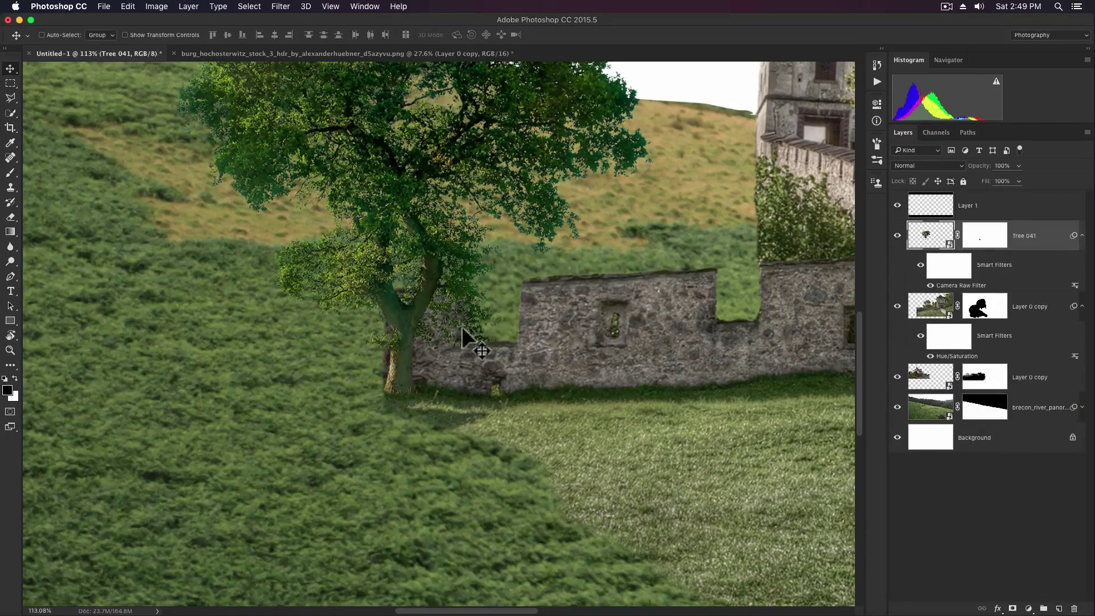
- Paint black on the Camera Raw filter mask over the tree's trunk and main branches to keep them dark
{"action": "left_click", "coordinate": [951, 268]}
{"action": "key", "text": "b"}
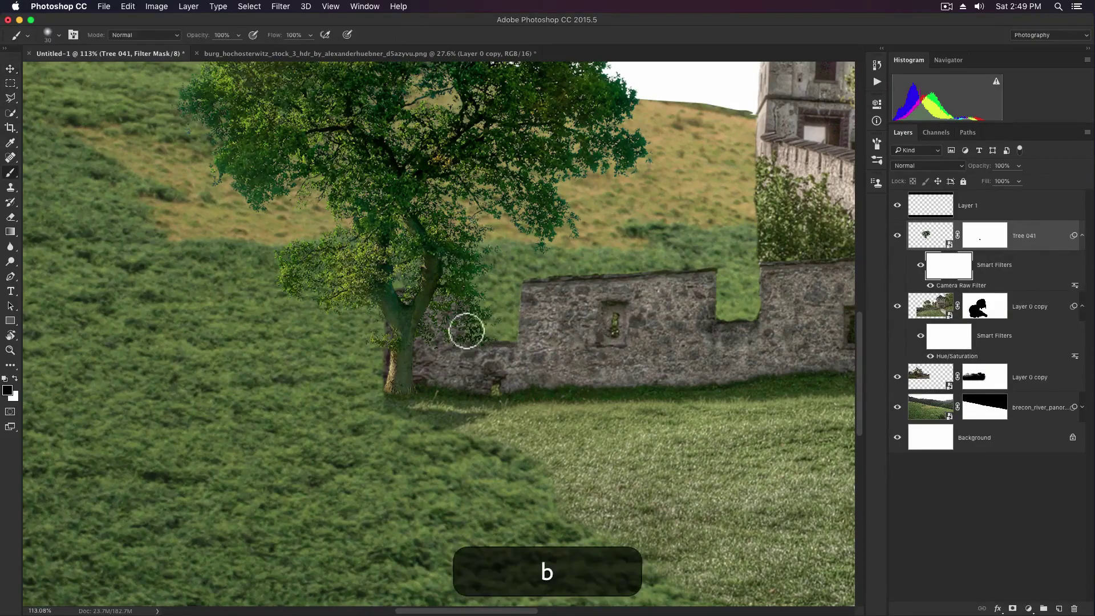
{"action": "mouse_move", "coordinate": [441, 273]}
{"action": "left_mouse_down"}
{"action": "mouse_move", "coordinate": [440, 264]}
{"action": "mouse_move", "coordinate": [416, 328]}
{"action": "mouse_move", "coordinate": [408, 402]}
{"action": "left_mouse_up"}
{"action": "key", "text": "bracketleft"}
{"action": "key", "text": "bracketleft"}
{"action": "key", "text": "bracketright"}
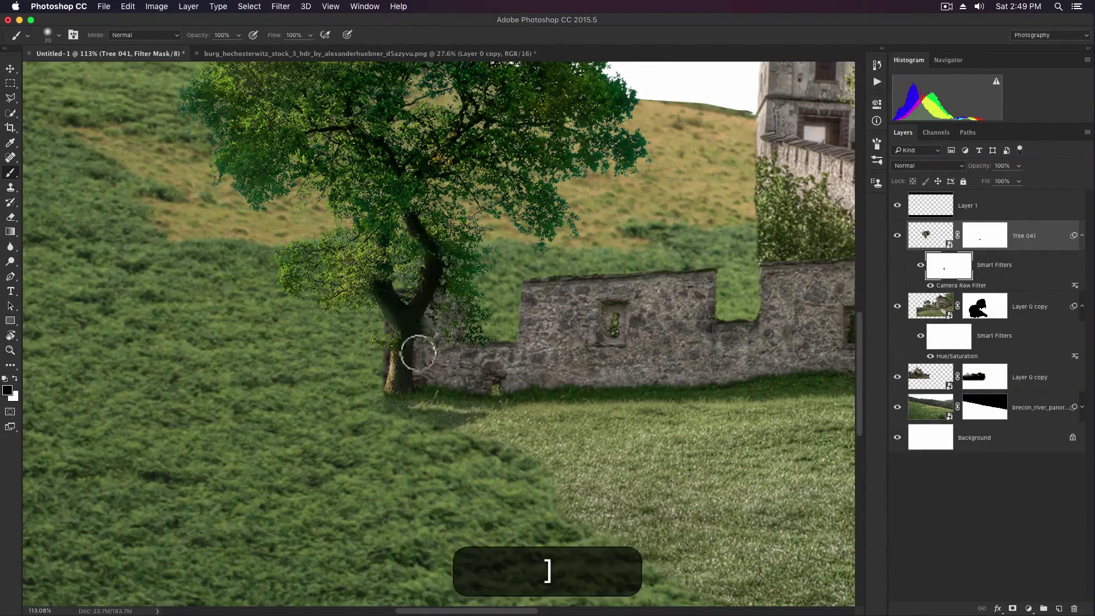
- Collapse the Smart Filter lists of the large tree and gatehouse layers
{"action": "scroll", "coordinate": [423, 379], "scroll_direction": "down", "scroll_amount": 5}
{"action": "key", "text": "z"}
{"action": "key", "text": "v"}
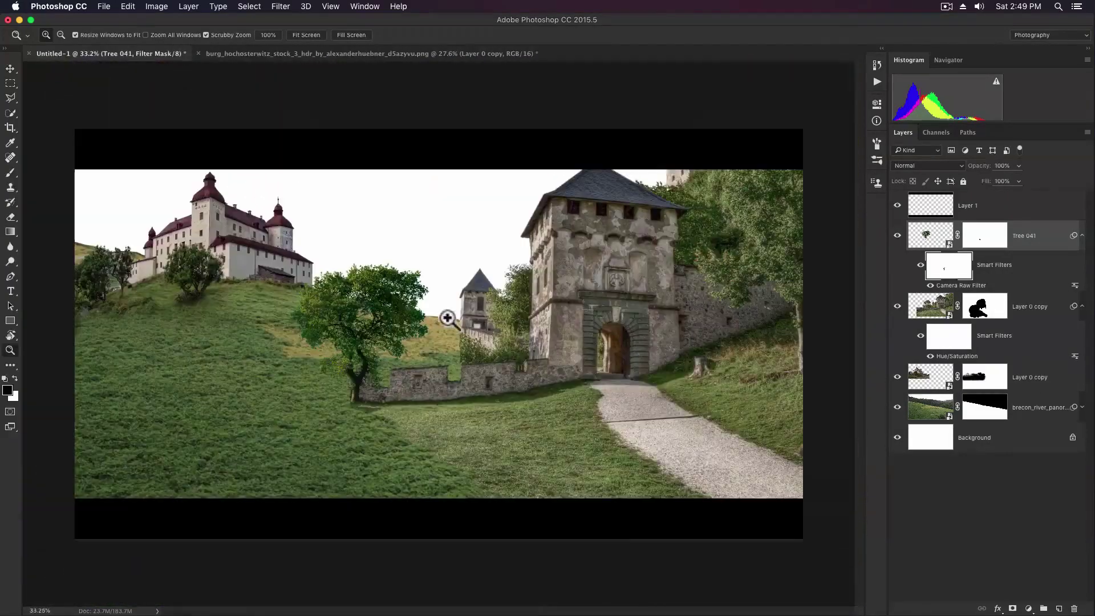
{"action": "key", "text": "space"}
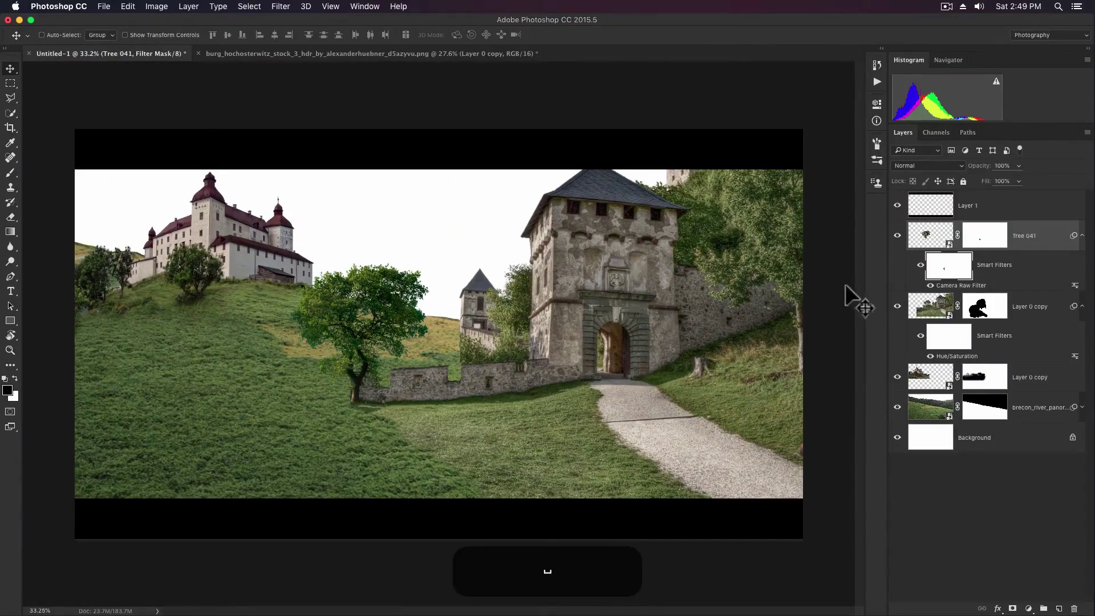
{"action": "left_click", "coordinate": [1081, 236]}
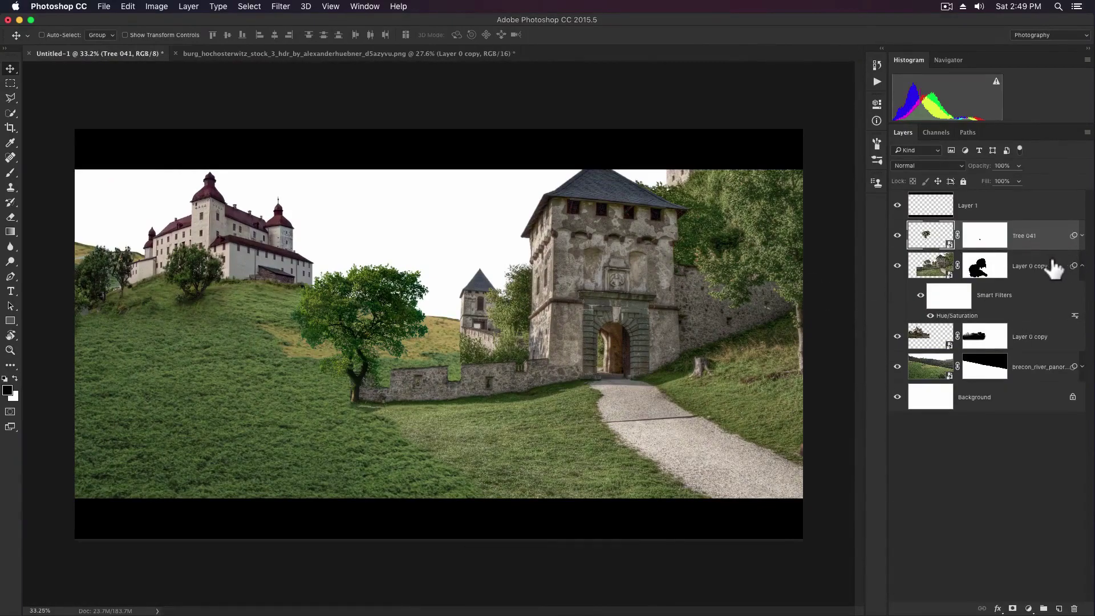
{"action": "left_click", "coordinate": [1082, 266]}
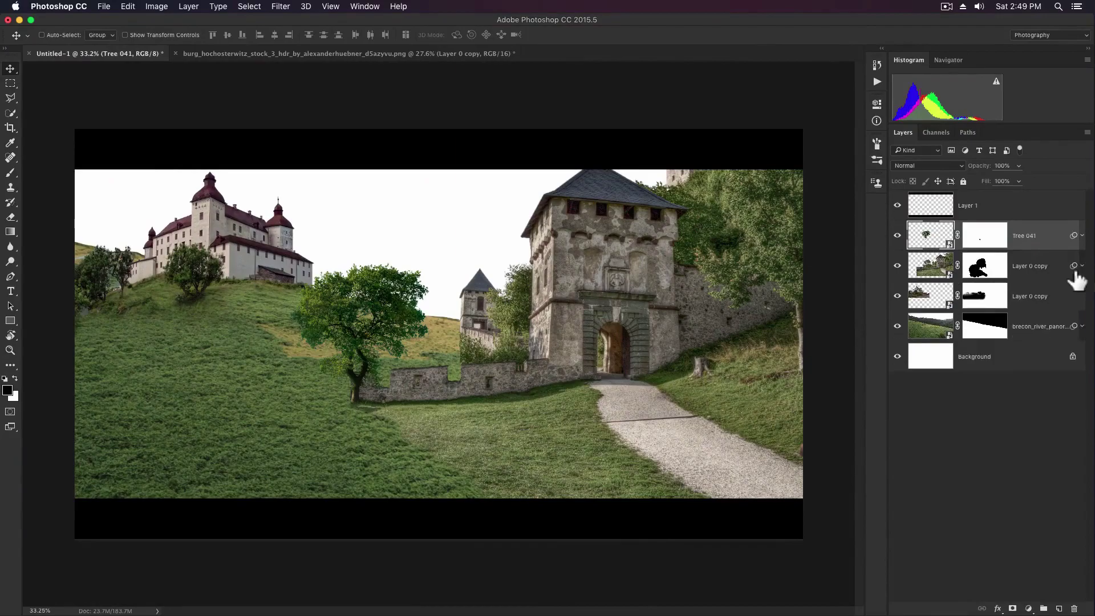
- Place a second Tree 041 above the castle layer, flip it horizontally and scale it down to a small tree
{"action": "left_click", "coordinate": [1058, 296]}
{"action": "right_click", "coordinate": [518, 274]}
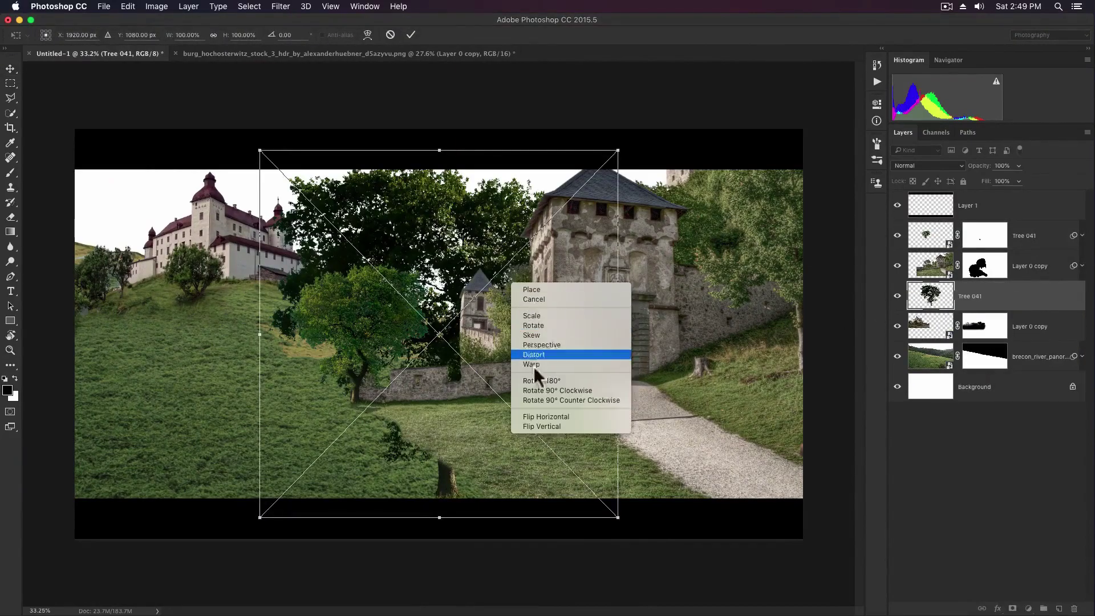
{"action": "left_click", "coordinate": [540, 412]}
{"action": "left_click_drag", "start_coordinate": [618, 151], "coordinate": [485, 288]}
{"action": "key", "text": "Return"}
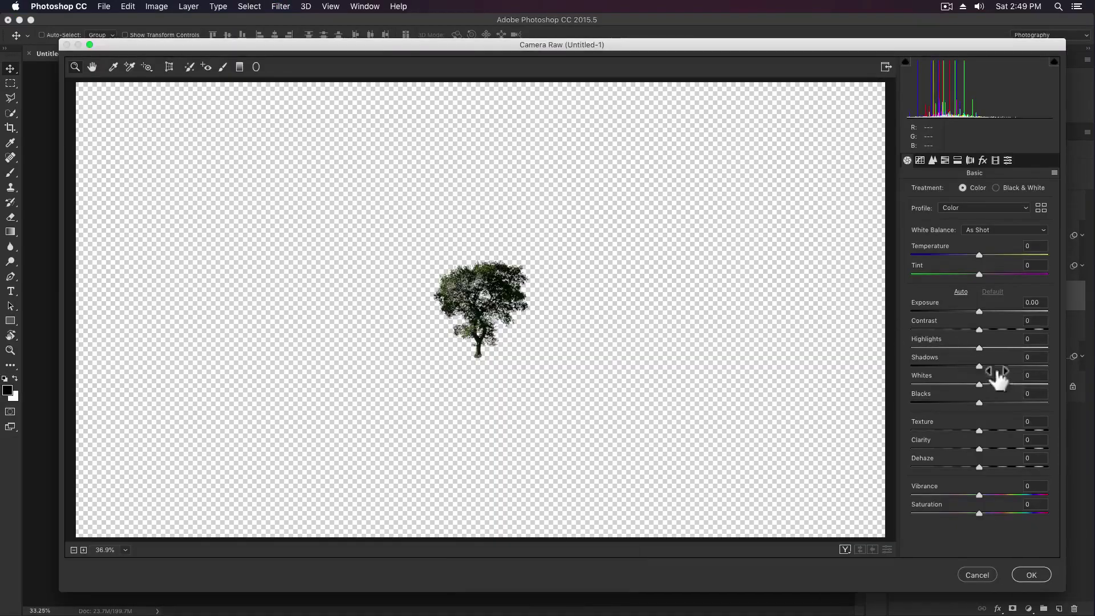
- Apply a Camera Raw Filter to the second tree with strongly raised Shadows and Blacks
{"action": "left_click_drag", "start_coordinate": [998, 372], "coordinate": [1046, 365]}
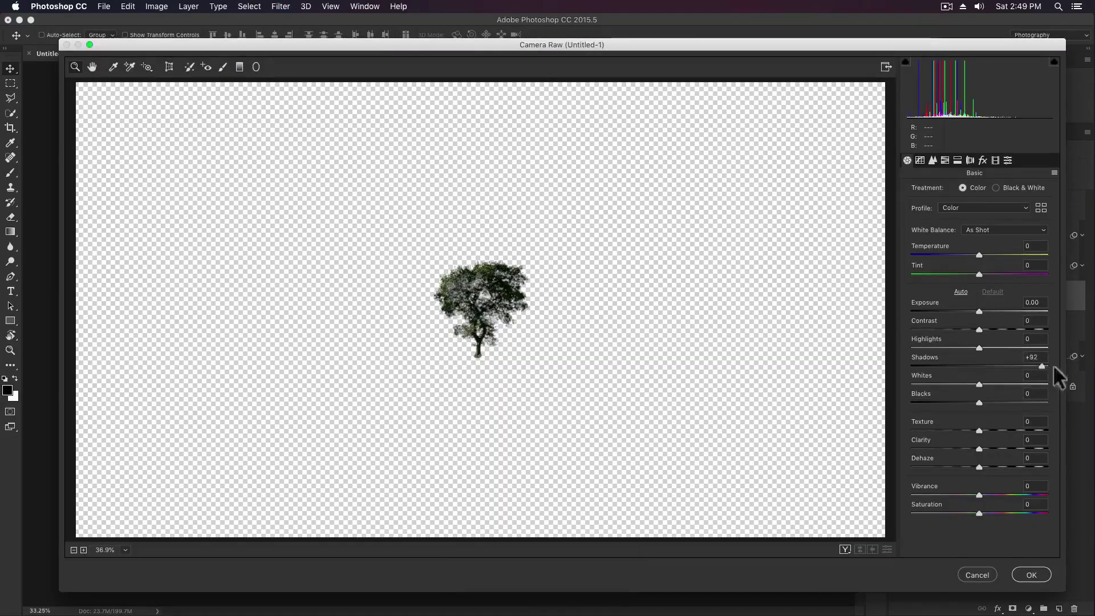
{"action": "left_click_drag", "start_coordinate": [998, 401], "coordinate": [1048, 403]}
{"action": "left_click", "coordinate": [1034, 575]}
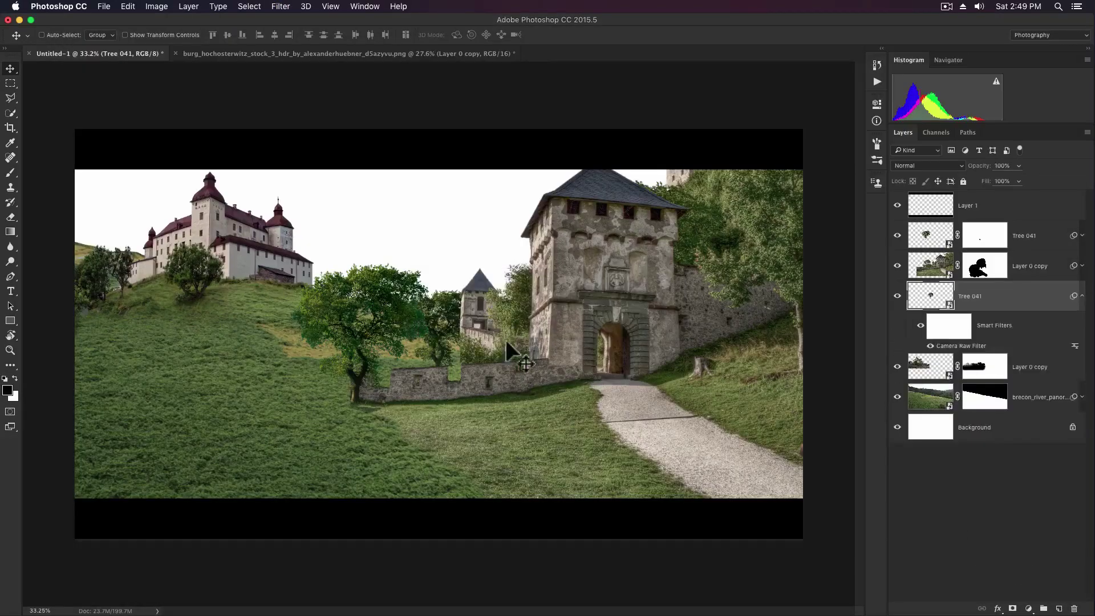
- Bring the second tree in front of the gatehouse layer, scale it down slightly and position it over the stone wall
{"action": "key", "text": "ctrl+bracketright"}
{"action": "left_click_drag", "start_coordinate": [452, 327], "coordinate": [482, 364]}
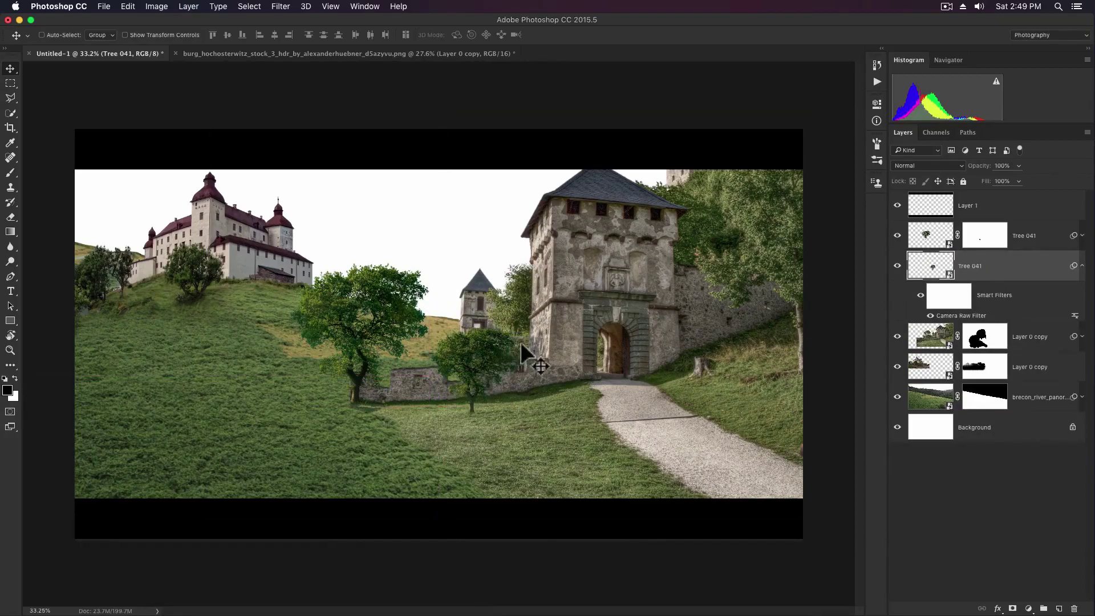
{"action": "key", "text": "ctrl+t"}
{"action": "left_click", "coordinate": [629, 231]}
{"action": "left_click_drag", "start_coordinate": [520, 327], "coordinate": [514, 334]}
{"action": "left_click_drag", "start_coordinate": [492, 376], "coordinate": [635, 345]}
{"action": "key", "text": "Return"}
- Add a layer mask to the small tree and mask out its trunk and lower foliage in front of the stone wall
{"action": "key", "text": "z"}
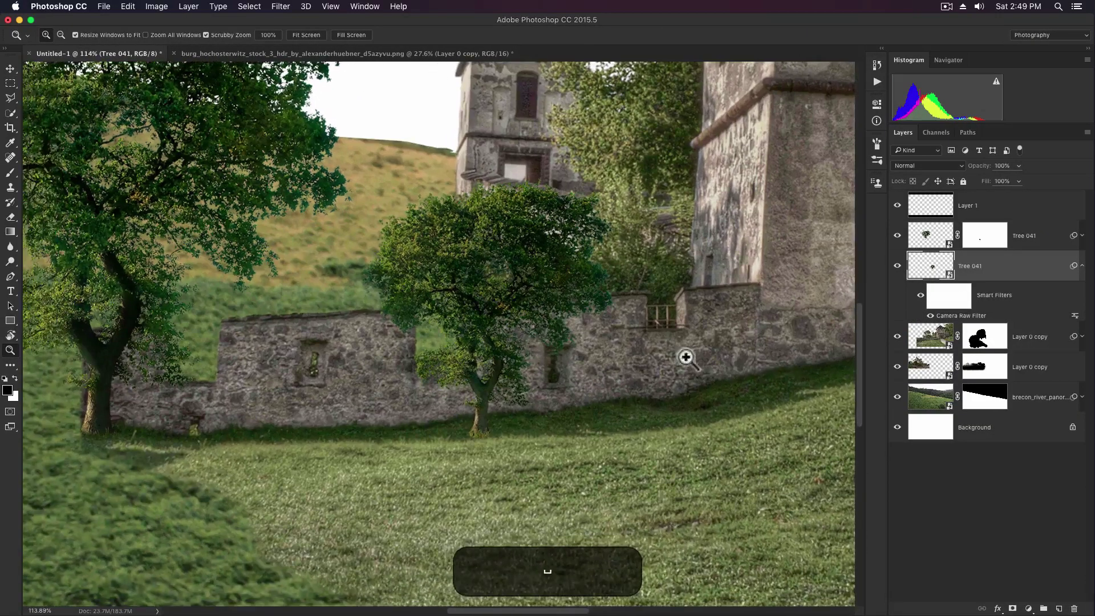
{"action": "left_click", "coordinate": [1013, 609]}
{"action": "key", "text": "b"}
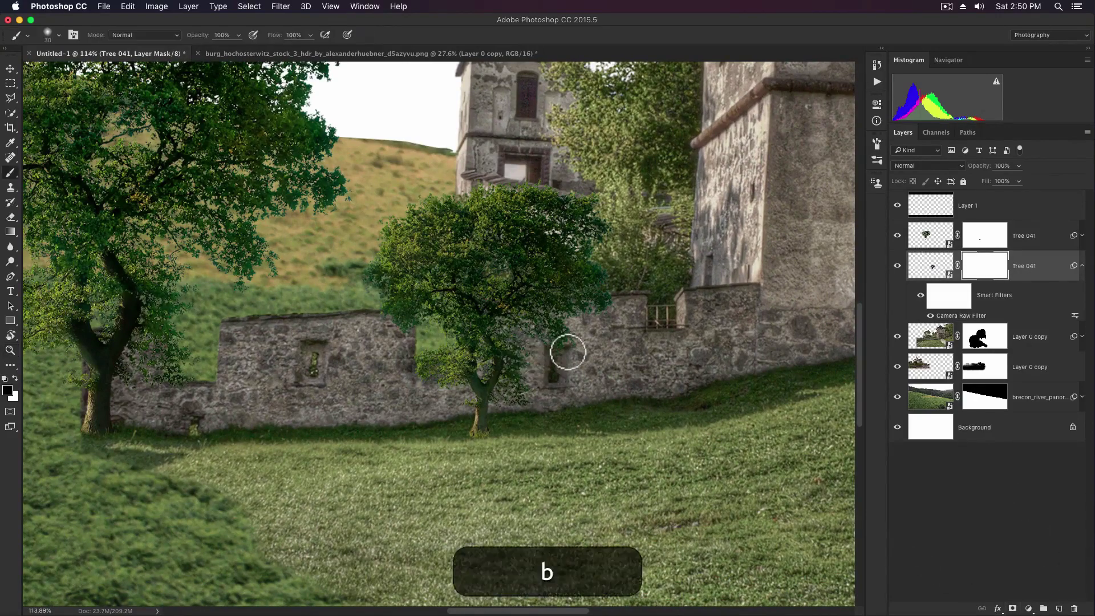
{"action": "right_click", "coordinate": [574, 299]}
{"action": "double_click", "coordinate": [624, 370]}
{"action": "key", "text": "bracketright"}
{"action": "key", "text": "bracketright"}
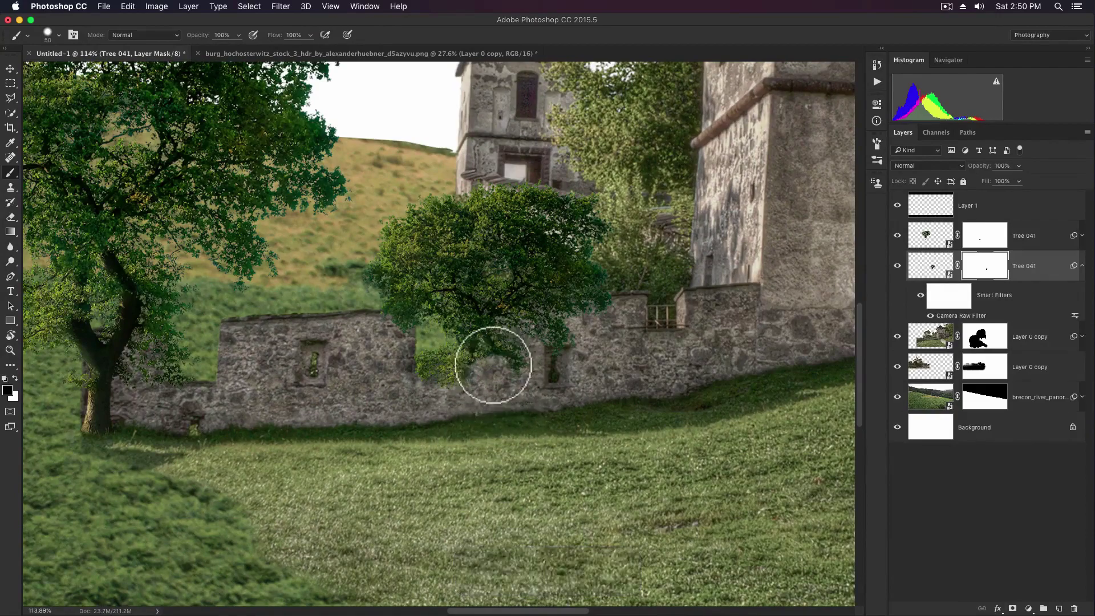
{"action": "mouse_move", "coordinate": [474, 348]}
{"action": "left_mouse_down"}
{"action": "mouse_move", "coordinate": [434, 372]}
{"action": "mouse_move", "coordinate": [506, 348]}
{"action": "mouse_move", "coordinate": [498, 327]}
{"action": "mouse_move", "coordinate": [464, 320]}
{"action": "mouse_move", "coordinate": [473, 315]}
{"action": "mouse_move", "coordinate": [583, 303]}
{"action": "mouse_move", "coordinate": [516, 313]}
{"action": "mouse_move", "coordinate": [569, 347]}
{"action": "mouse_move", "coordinate": [509, 376]}
{"action": "left_mouse_up"}
{"action": "key", "text": "x"}
{"action": "mouse_move", "coordinate": [609, 303]}
{"action": "left_mouse_down"}
{"action": "mouse_move", "coordinate": [580, 316]}
{"action": "mouse_move", "coordinate": [602, 313]}
{"action": "left_mouse_up"}
{"action": "key", "text": "x"}
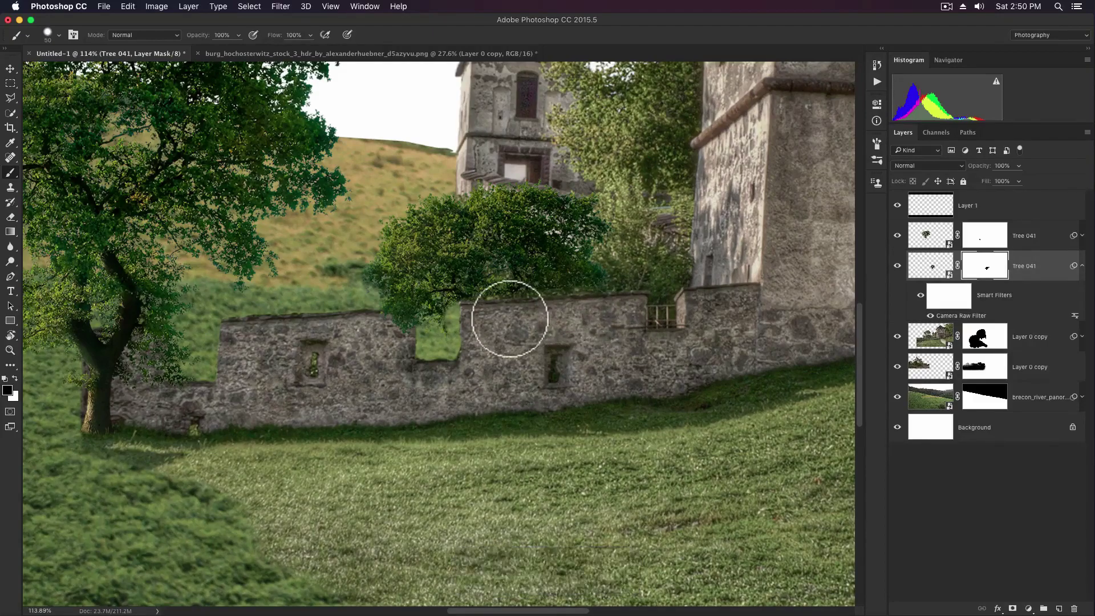
- Restore the small tree's foliage along the wall's top edge and inside the notch with a small white brush
{"action": "key", "text": "z"}
{"action": "left_click_drag", "start_coordinate": [509, 319], "coordinate": [550, 317]}
{"action": "key", "text": "x"}
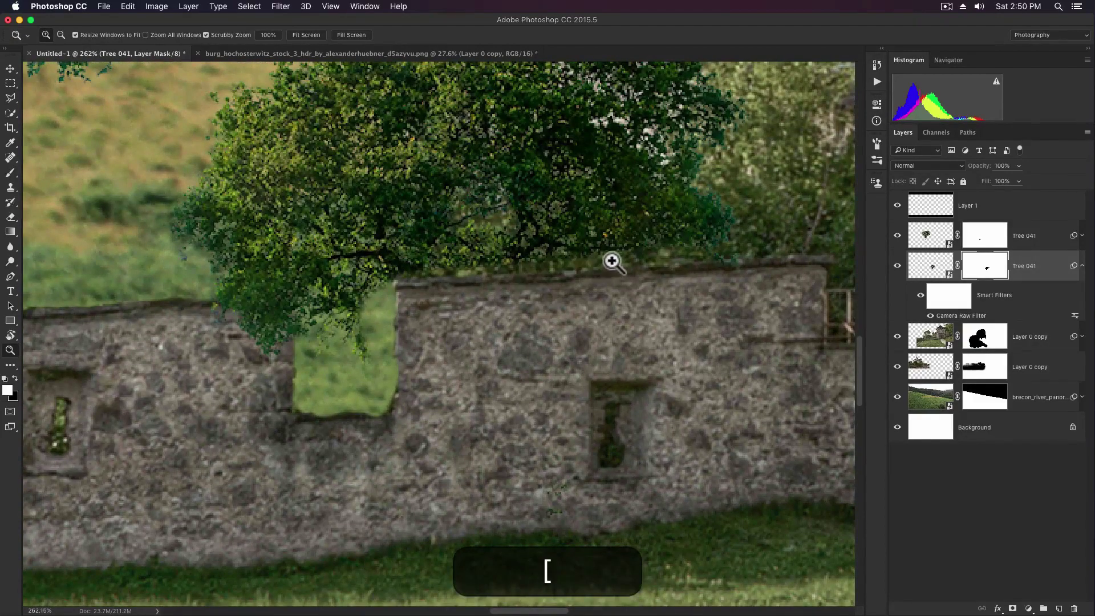
{"action": "key", "text": "b"}
{"action": "key", "text": "bracketleft"}
{"action": "key", "text": "bracketleft"}
{"action": "key", "text": "bracketleft"}
{"action": "key", "text": "bracketleft"}
{"action": "key", "text": "bracketleft"}
{"action": "key", "text": "bracketleft"}
{"action": "mouse_move", "coordinate": [650, 253]}
{"action": "left_mouse_down"}
{"action": "mouse_move", "coordinate": [408, 272]}
{"action": "mouse_move", "coordinate": [379, 303]}
{"action": "mouse_move", "coordinate": [378, 406]}
{"action": "mouse_move", "coordinate": [316, 408]}
{"action": "left_mouse_up"}
{"action": "key", "text": "bracketright"}
{"action": "key", "text": "bracketright"}
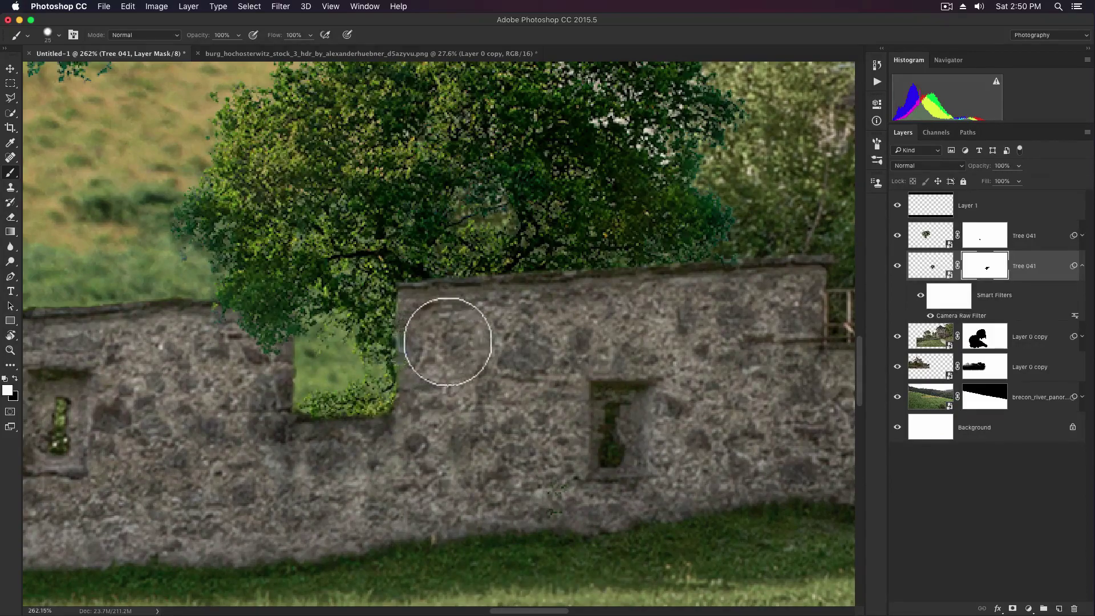
- Apply a Levels adjustment to the small tree's image with the midtones set to 1.19
{"action": "key", "text": "z"}
{"action": "left_click_drag", "start_coordinate": [464, 336], "coordinate": [397, 290]}
{"action": "key", "text": "v"}
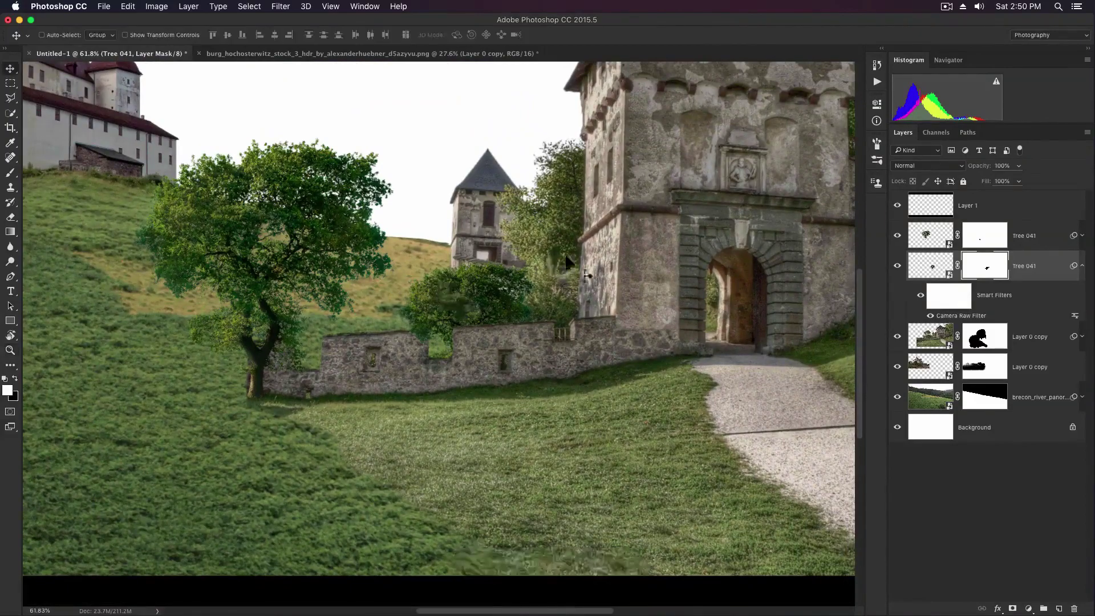
{"action": "left_click", "coordinate": [923, 267]}
{"action": "key", "text": "super+l"}
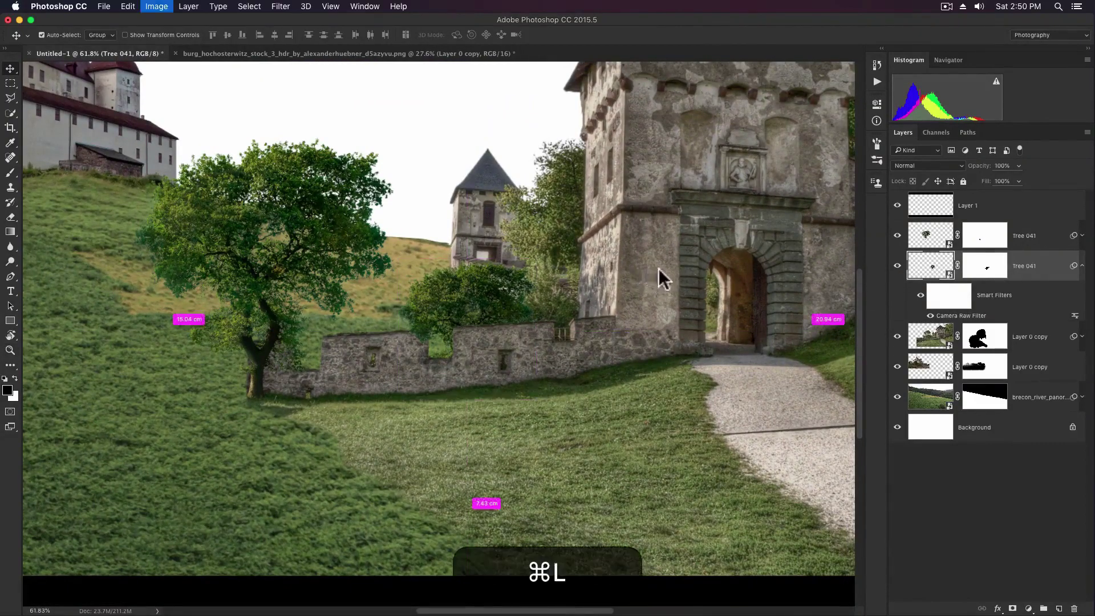
{"action": "left_click_drag", "start_coordinate": [536, 194], "coordinate": [702, 208]}
{"action": "left_click_drag", "start_coordinate": [680, 335], "coordinate": [674, 337]}
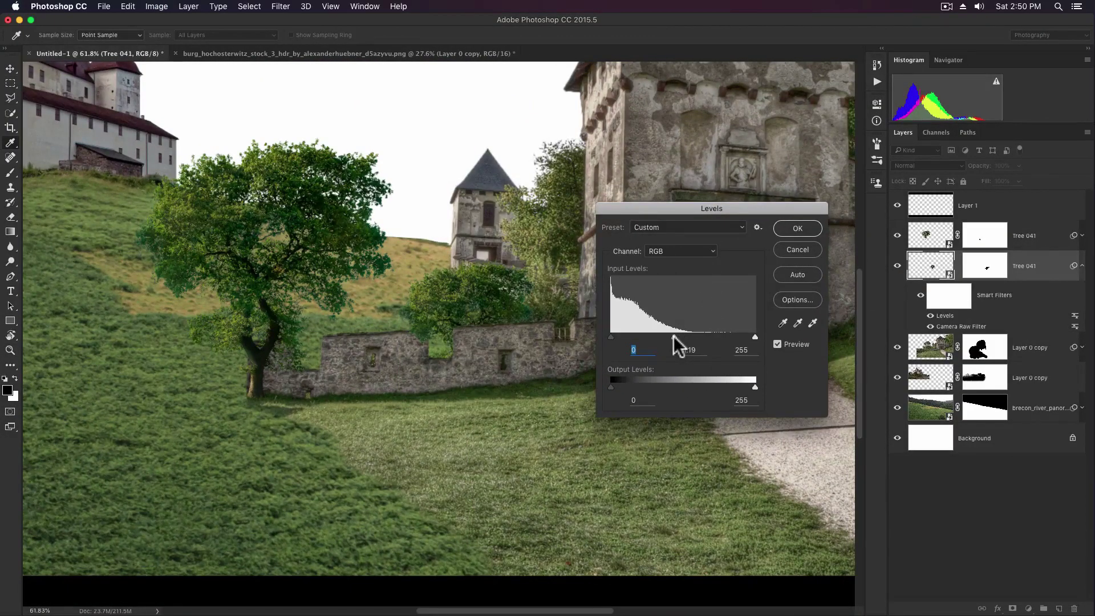
{"action": "left_click", "coordinate": [801, 229]}
- Apply a Hue/Saturation adjustment with Saturation -23 to the small tree and collapse its Smart Filter list
{"action": "key", "text": "super+u"}
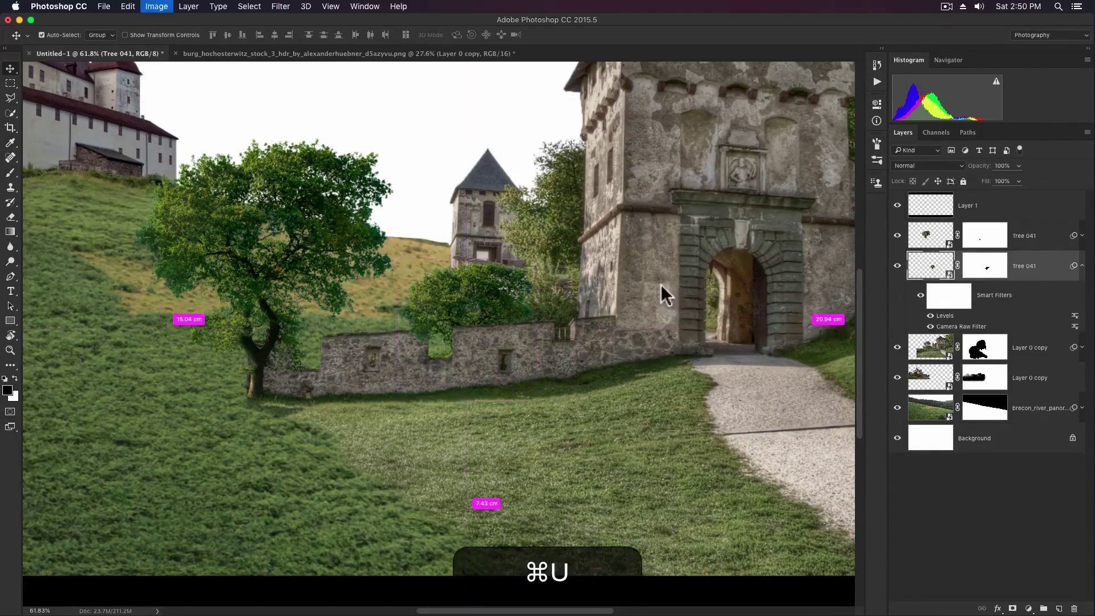
{"action": "left_click_drag", "start_coordinate": [838, 350], "coordinate": [828, 357]}
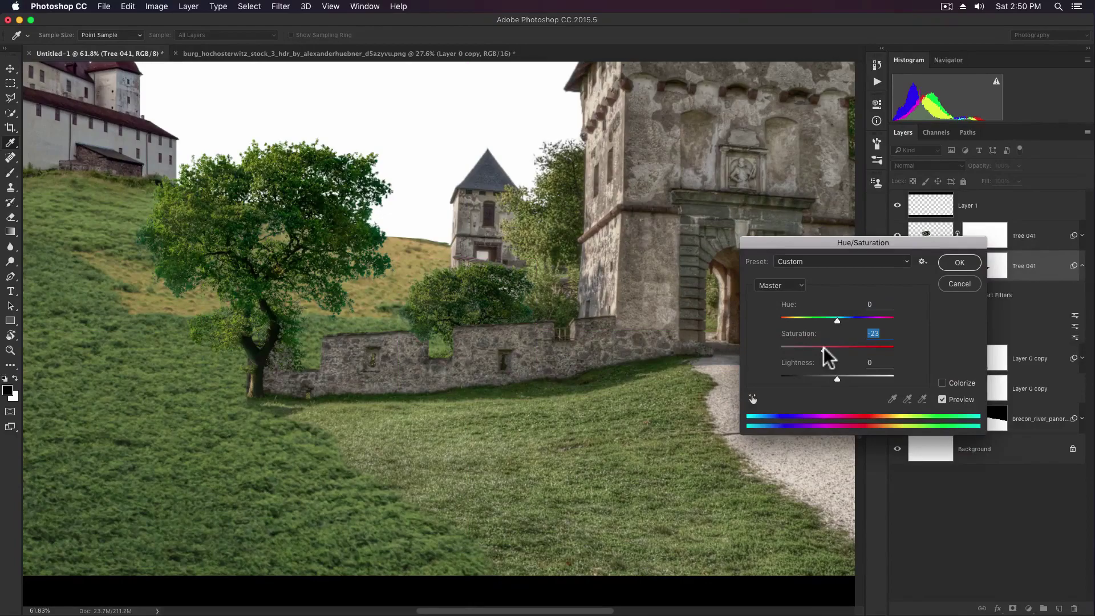
{"action": "left_click", "coordinate": [956, 264]}
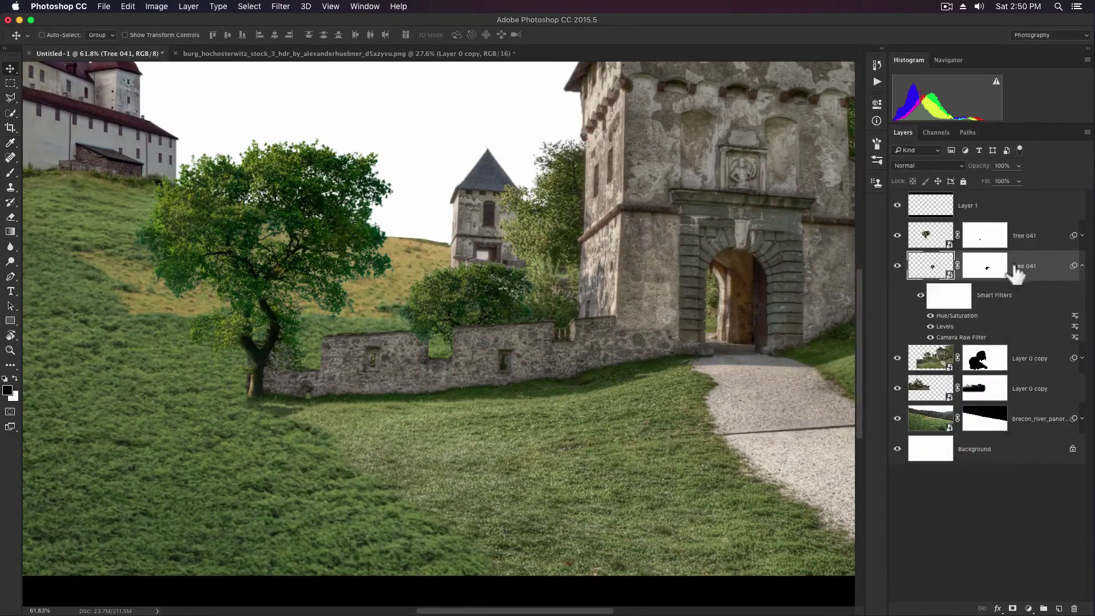
{"action": "left_click", "coordinate": [1082, 266]}
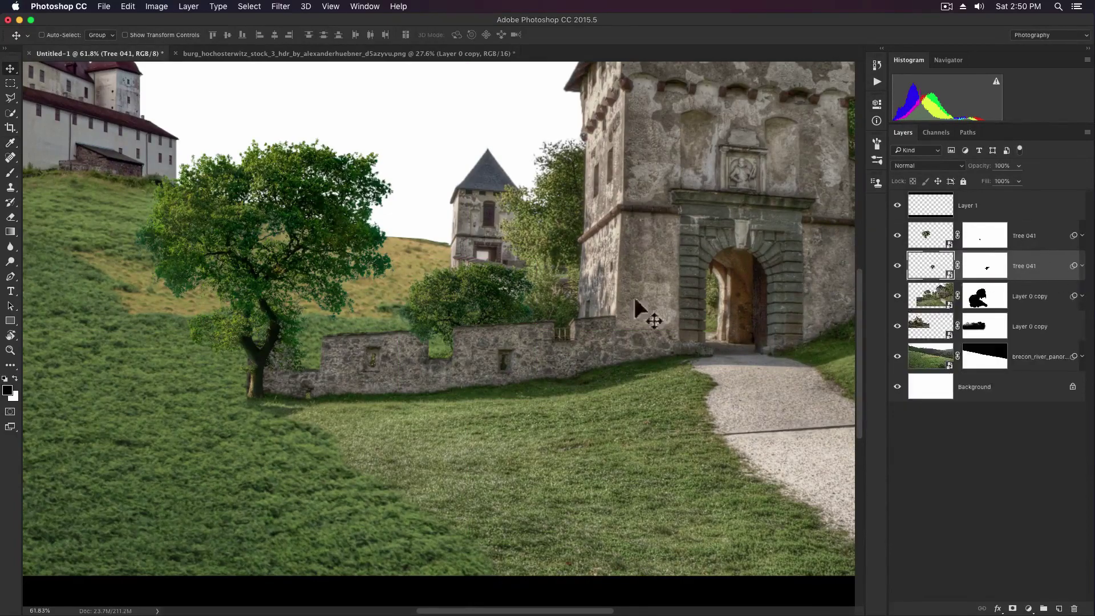
- Group both tree layers and the gatehouse layer together
{"action": "left_click", "coordinate": [1046, 239], "text": "shift"}
{"action": "left_click", "coordinate": [1062, 297], "text": "shift"}
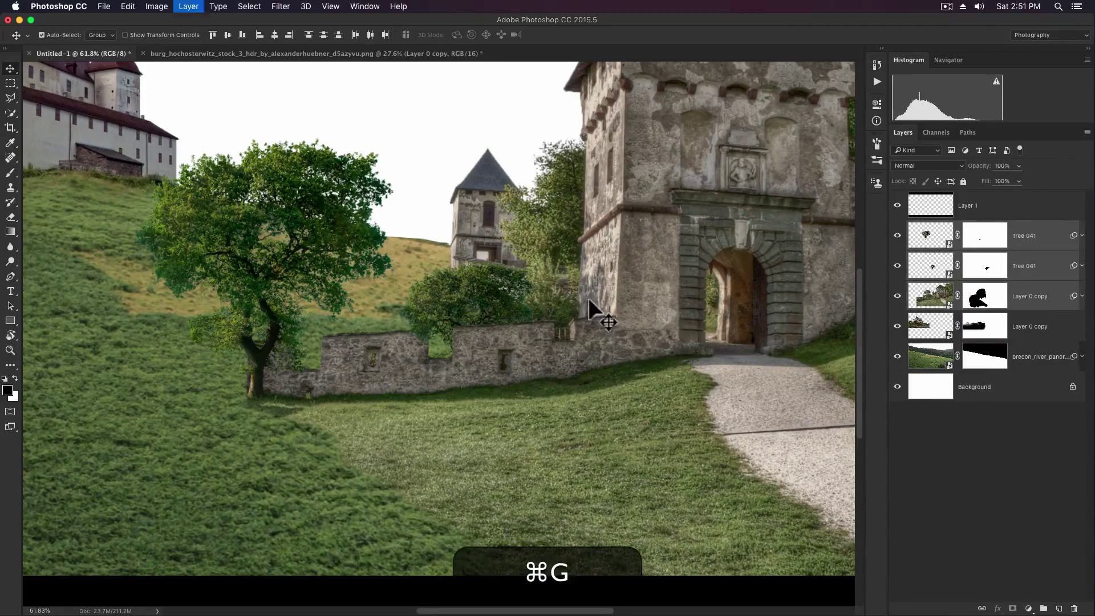
{"action": "key", "text": "super+g"}
{"action": "key", "text": "z"}
{"action": "left_click_drag", "start_coordinate": [591, 327], "coordinate": [571, 308]}
{"action": "key", "text": "v"}
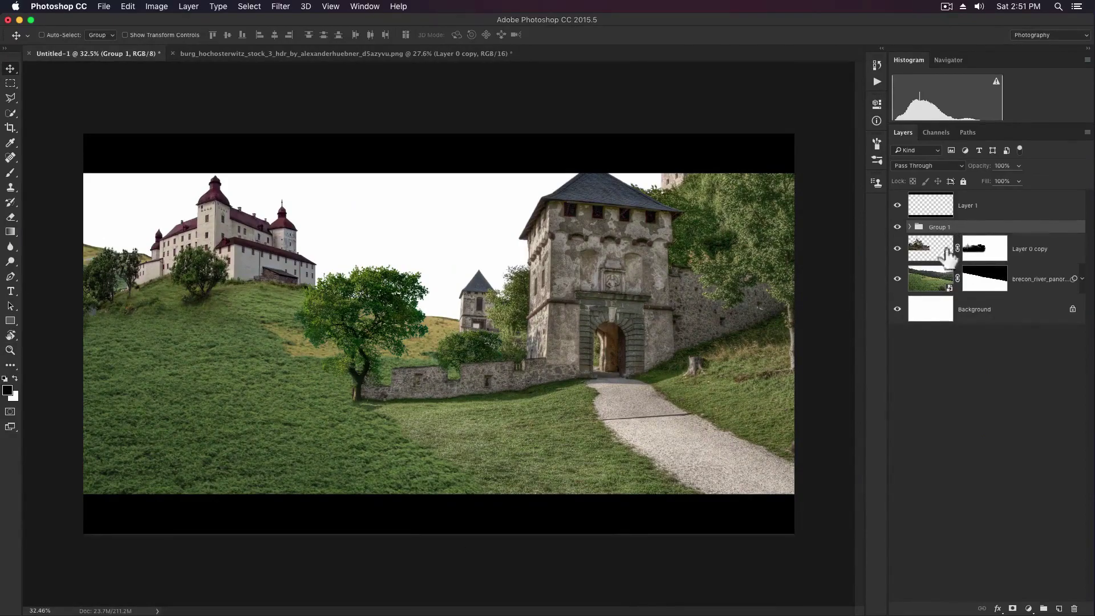
- Add a layer mask to the group and hide its foreground grass beside the path with a large black brush
{"action": "left_click", "coordinate": [1014, 609]}
{"action": "key", "text": "x"}
{"action": "key", "text": "b"}
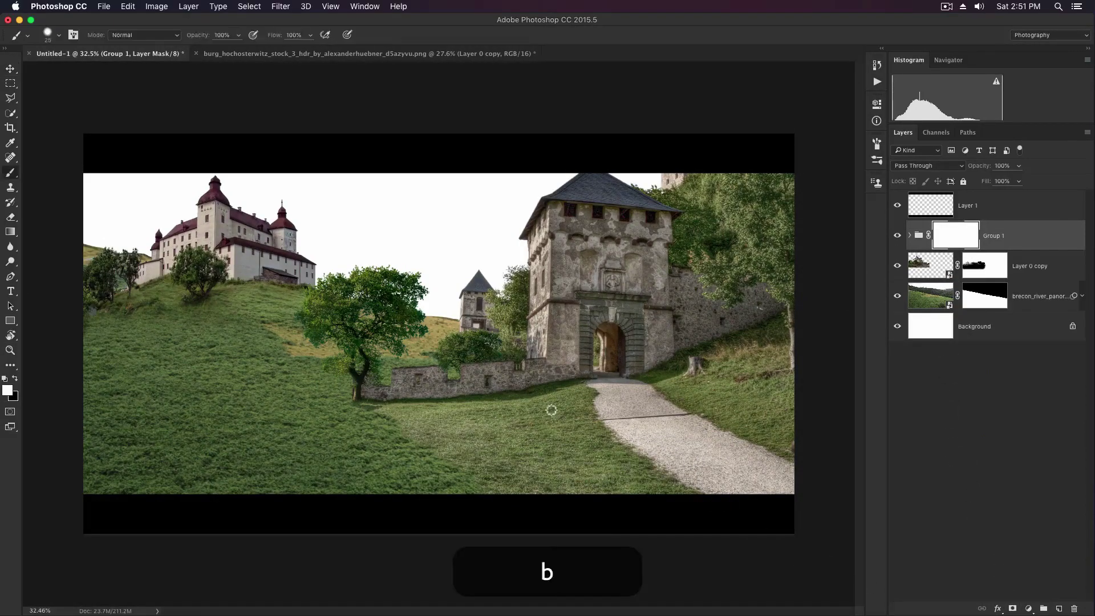
{"action": "key", "text": "bracketright"}
{"action": "key", "text": "bracketright"}
{"action": "key", "text": "bracketright"}
{"action": "key", "text": "bracketright"}
{"action": "key", "text": "bracketright"}
{"action": "key", "text": "bracketright"}
{"action": "key", "text": "bracketright"}
{"action": "key", "text": "bracketright"}
{"action": "key", "text": "bracketright"}
{"action": "key", "text": "bracketright"}
{"action": "key", "text": "bracketright"}
{"action": "key", "text": "bracketright"}
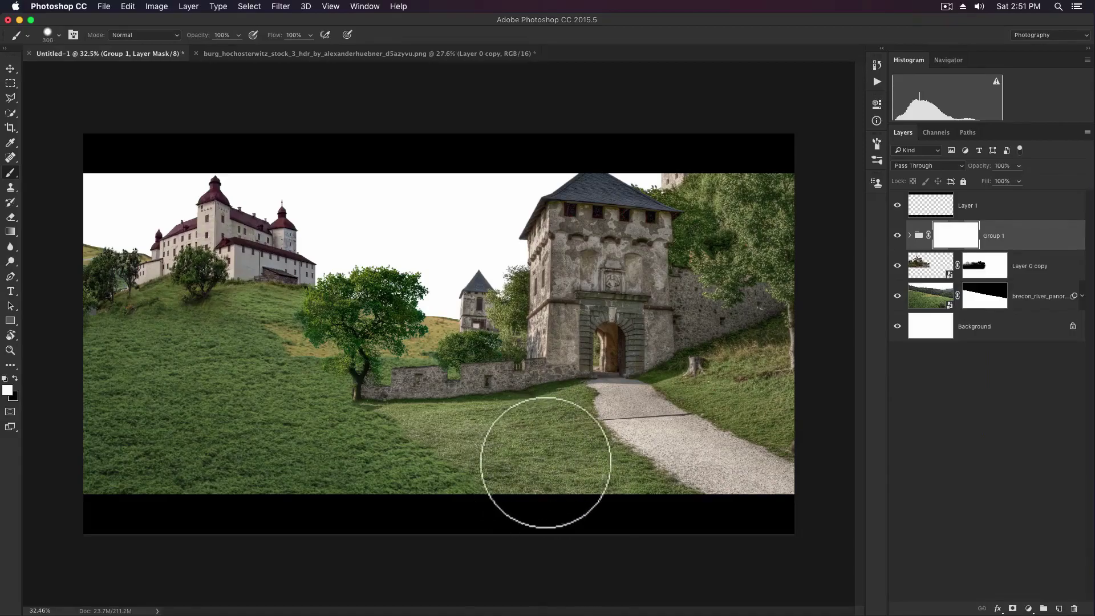
{"action": "key", "text": "x"}
{"action": "mouse_move", "coordinate": [536, 458]}
{"action": "left_mouse_down"}
{"action": "mouse_move", "coordinate": [539, 405]}
{"action": "mouse_move", "coordinate": [492, 466]}
{"action": "mouse_move", "coordinate": [579, 493]}
{"action": "mouse_move", "coordinate": [594, 475]}
{"action": "mouse_move", "coordinate": [650, 501]}
{"action": "left_mouse_up"}
- Blend the group's grass into the hillside along the path's edge with a smaller black brush at 50% opacity
{"action": "right_click", "coordinate": [539, 402]}
{"action": "left_click", "coordinate": [570, 417]}
{"action": "key", "text": "bracketleft"}
{"action": "key", "text": "bracketleft"}
{"action": "key", "text": "bracketleft"}
{"action": "key", "text": "bracketleft"}
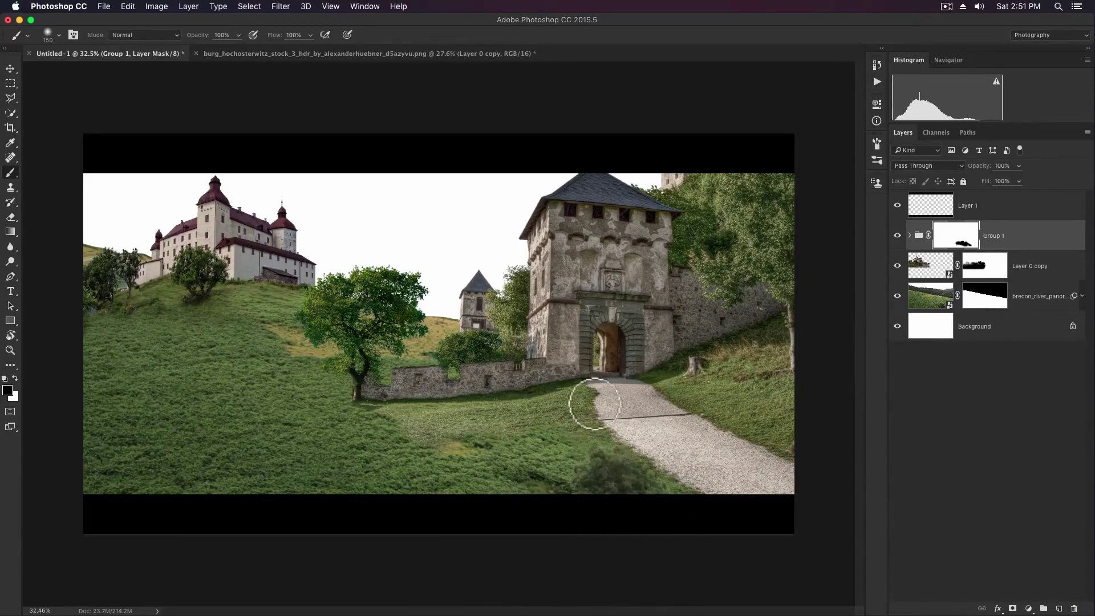
{"action": "key", "text": "z"}
{"action": "left_click", "coordinate": [588, 454]}
{"action": "key", "text": "b"}
{"action": "key", "text": "bracketleft"}
{"action": "key", "text": "bracketleft"}
{"action": "key", "text": "bracketleft"}
{"action": "key", "text": "bracketleft"}
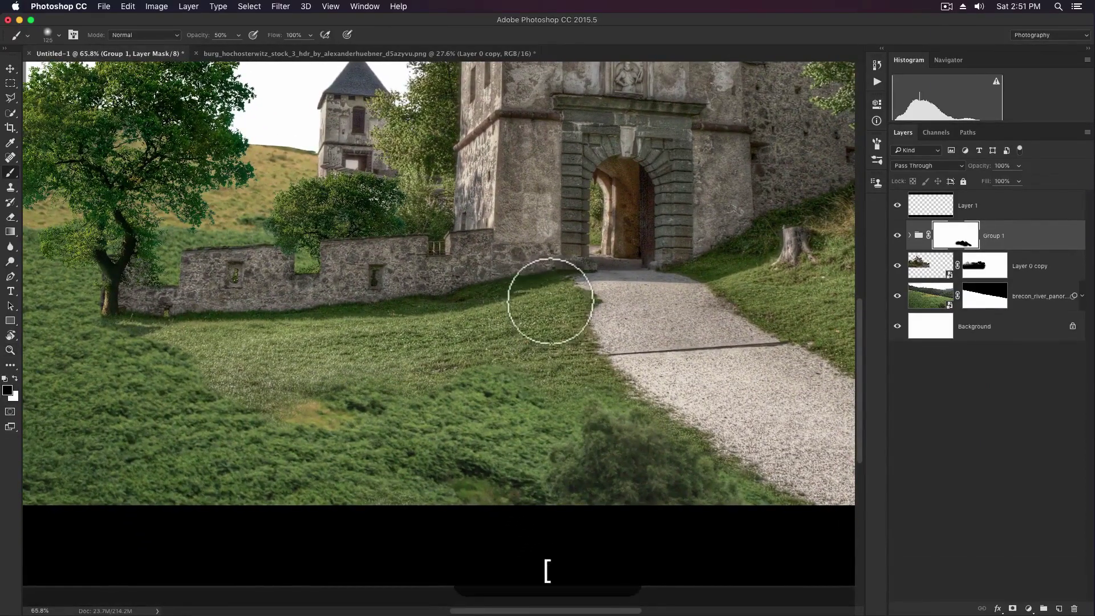
{"action": "key", "text": "bracketright"}
{"action": "key", "text": "bracketright"}
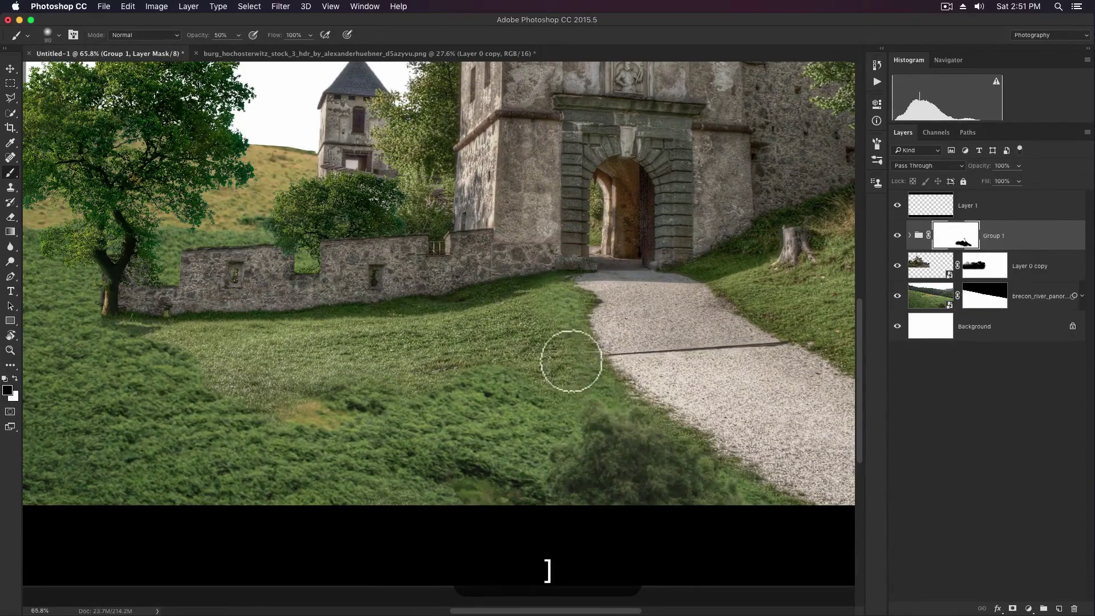
- Mask out the group's grass across the meadow below the wall with a larger black brush at 100% opacity
{"action": "key", "text": "bracketleft"}
{"action": "key", "text": "bracketright"}
{"action": "key", "text": "bracketright"}
{"action": "key", "text": "bracketright"}
{"action": "key", "text": "bracketright"}
{"action": "key", "text": "bracketright"}
{"action": "key", "text": "bracketright"}
{"action": "key", "text": "0"}
{"action": "mouse_move", "coordinate": [398, 393]}
{"action": "left_mouse_down"}
{"action": "mouse_move", "coordinate": [295, 405]}
{"action": "mouse_move", "coordinate": [240, 402]}
{"action": "mouse_move", "coordinate": [206, 393]}
{"action": "left_mouse_up"}
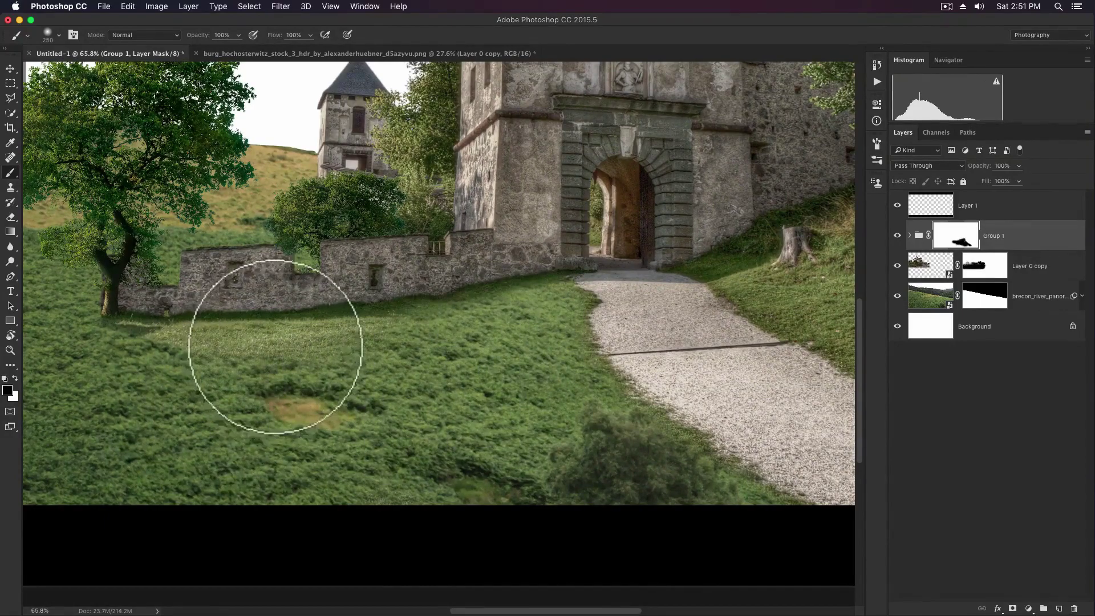
- Soften the remaining grass transition along the wall's base on the group mask with a small black brush at 70% opacity
{"action": "key", "text": "7"}
{"action": "key", "text": "bracketleft"}
{"action": "key", "text": "bracketleft"}
{"action": "key", "text": "bracketleft"}
{"action": "key", "text": "bracketleft"}
{"action": "key", "text": "bracketleft"}
{"action": "key", "text": "bracketleft"}
{"action": "key", "text": "bracketleft"}
{"action": "key", "text": "bracketleft"}
{"action": "key", "text": "bracketleft"}
{"action": "key", "text": "bracketleft"}
{"action": "key", "text": "bracketleft"}
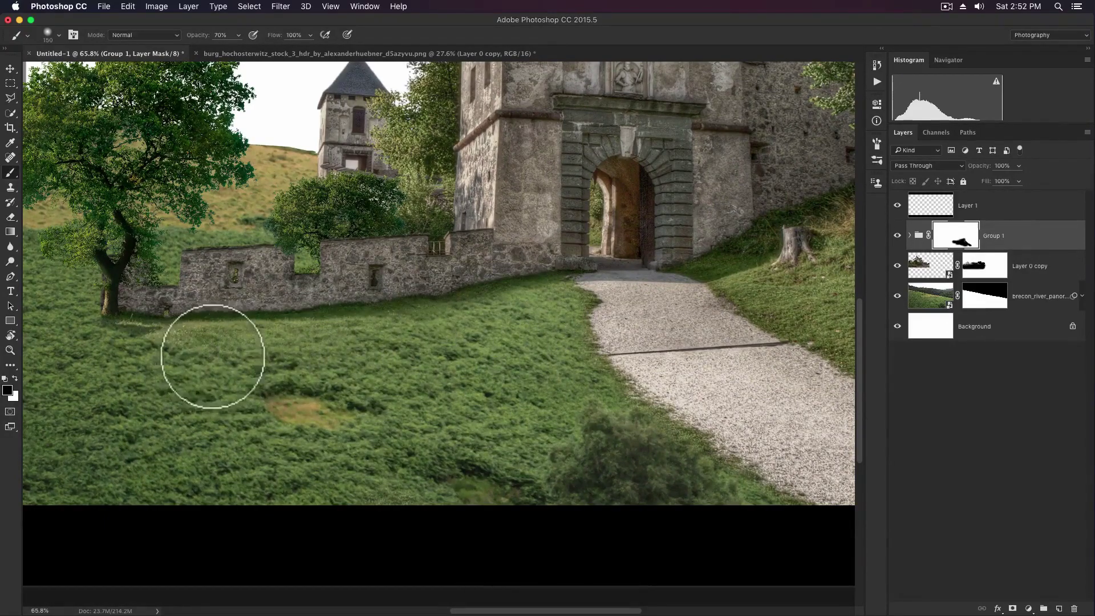
{"action": "key", "text": "bracketright"}
{"action": "key", "text": "bracketright"}
{"action": "key", "text": "bracketright"}
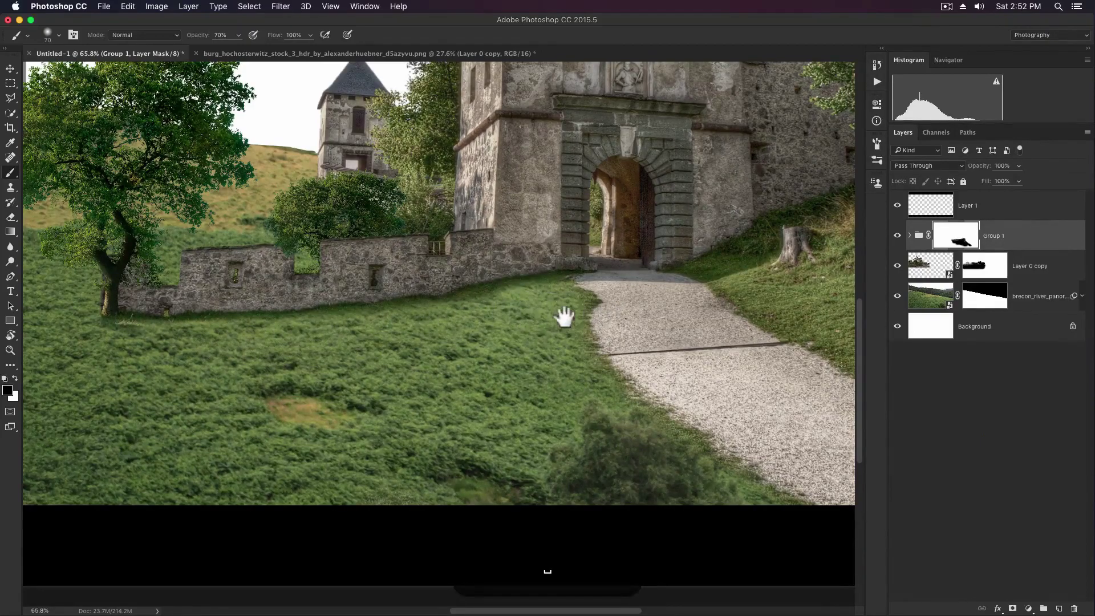
- Place the brown-and-gray-mountain-1020010 image directly above the Background layer and move it up behind the castle
{"action": "key", "text": "z"}
{"action": "left_click_drag", "start_coordinate": [538, 342], "coordinate": [516, 316]}
{"action": "key", "text": "v"}
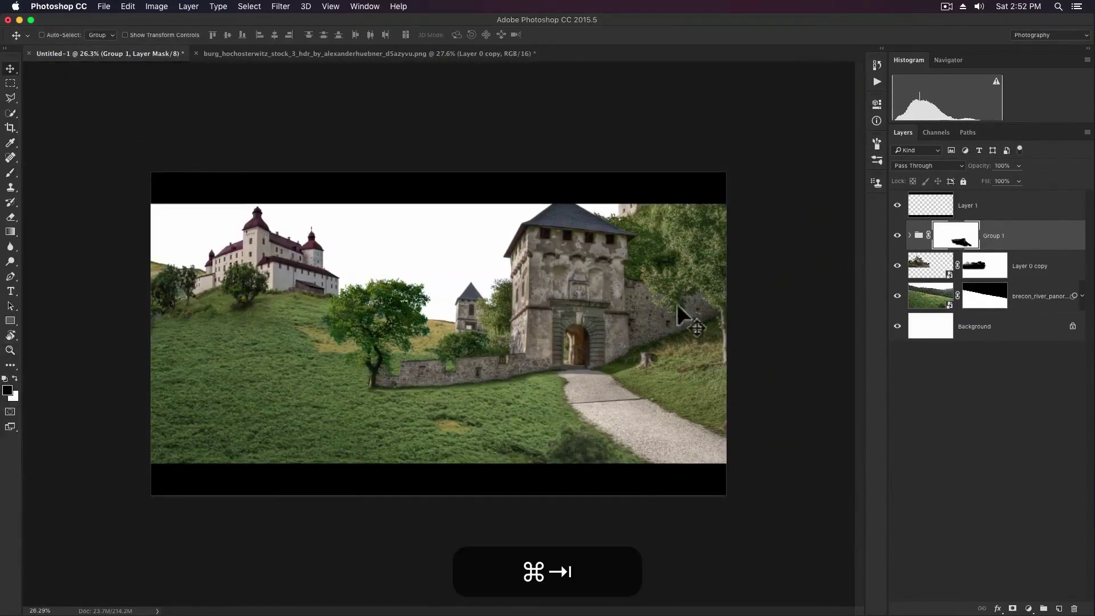
{"action": "left_click", "coordinate": [940, 331]}
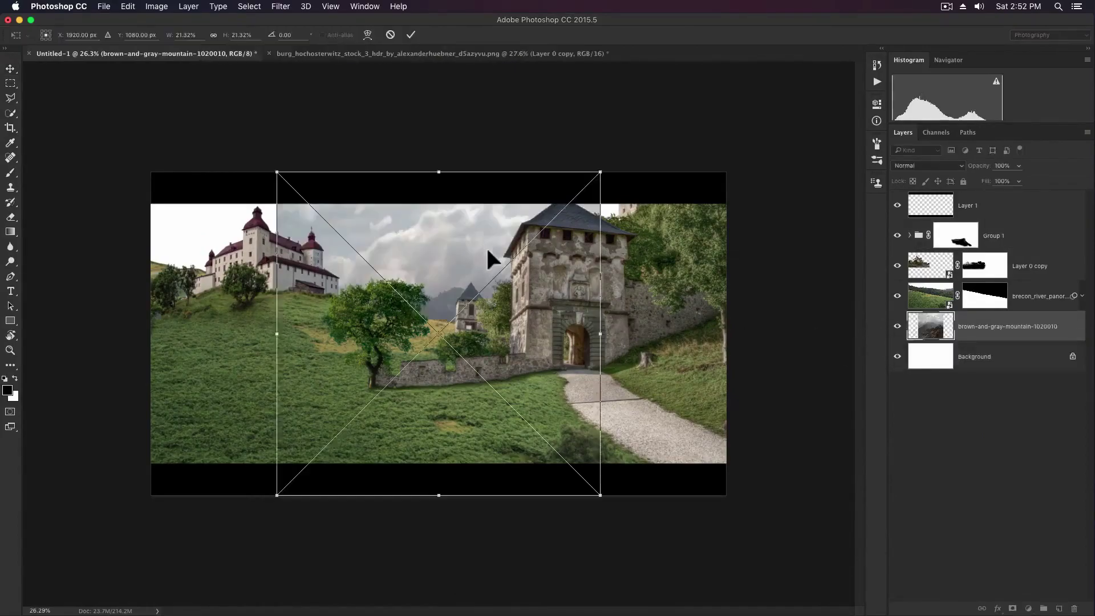
{"action": "left_click_drag", "start_coordinate": [519, 316], "coordinate": [501, 245]}
- Flip the mountain image horizontally, enlarge it to span the whole scene and reposition it behind the hillside
{"action": "right_click", "coordinate": [492, 264]}
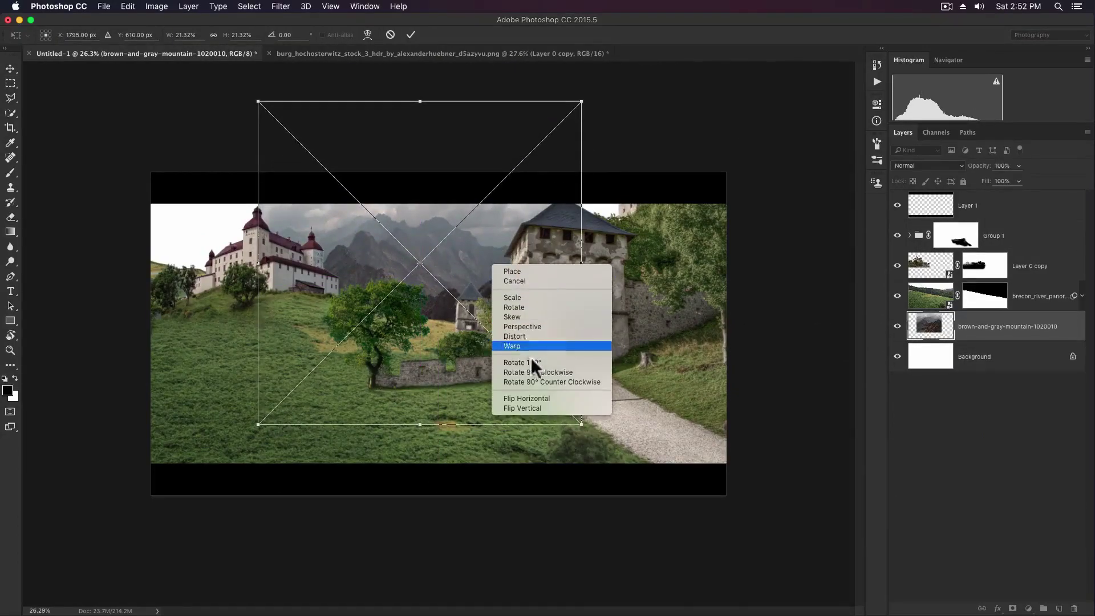
{"action": "left_click", "coordinate": [529, 398]}
{"action": "left_click_drag", "start_coordinate": [581, 424], "coordinate": [739, 489]}
{"action": "left_click_drag", "start_coordinate": [592, 350], "coordinate": [586, 382]}
{"action": "key", "text": "shift+Return"}
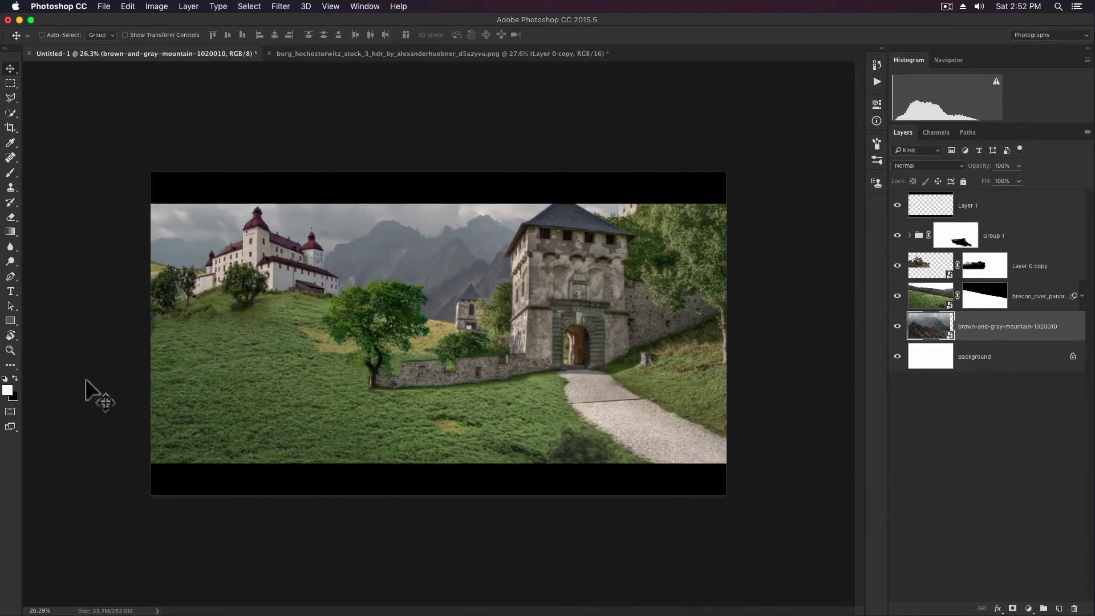
- Set the foreground to a pale cyan and add a reversed linear Gradient Fill layer as haze over the mountains
{"action": "left_click", "coordinate": [8, 390]}
{"action": "left_click", "coordinate": [834, 290]}
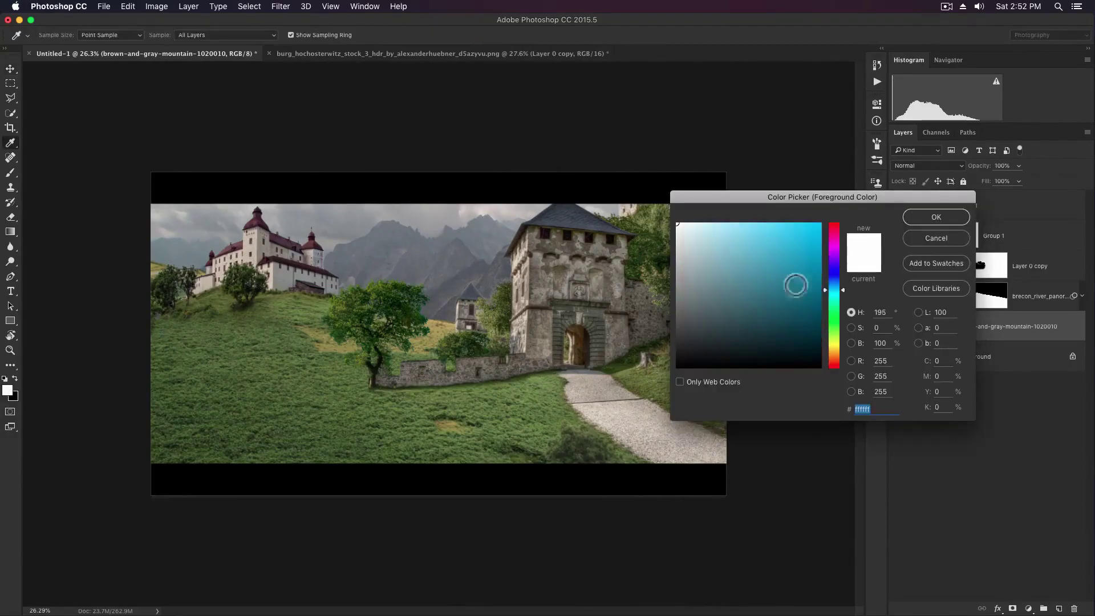
{"action": "left_click", "coordinate": [942, 217]}
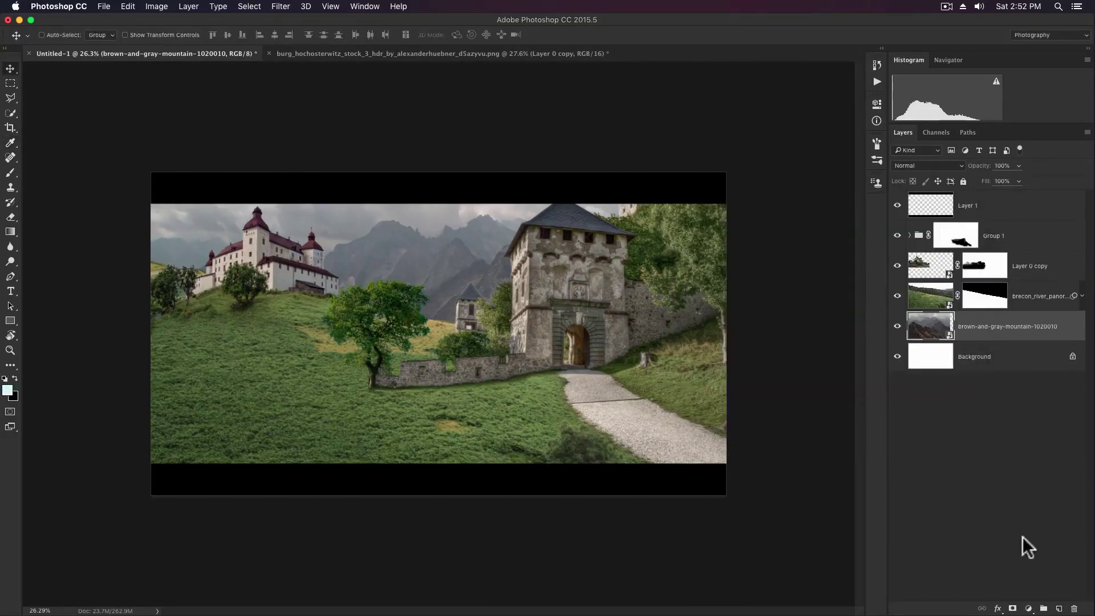
{"action": "left_click", "coordinate": [1029, 609]}
{"action": "left_click", "coordinate": [1032, 401]}
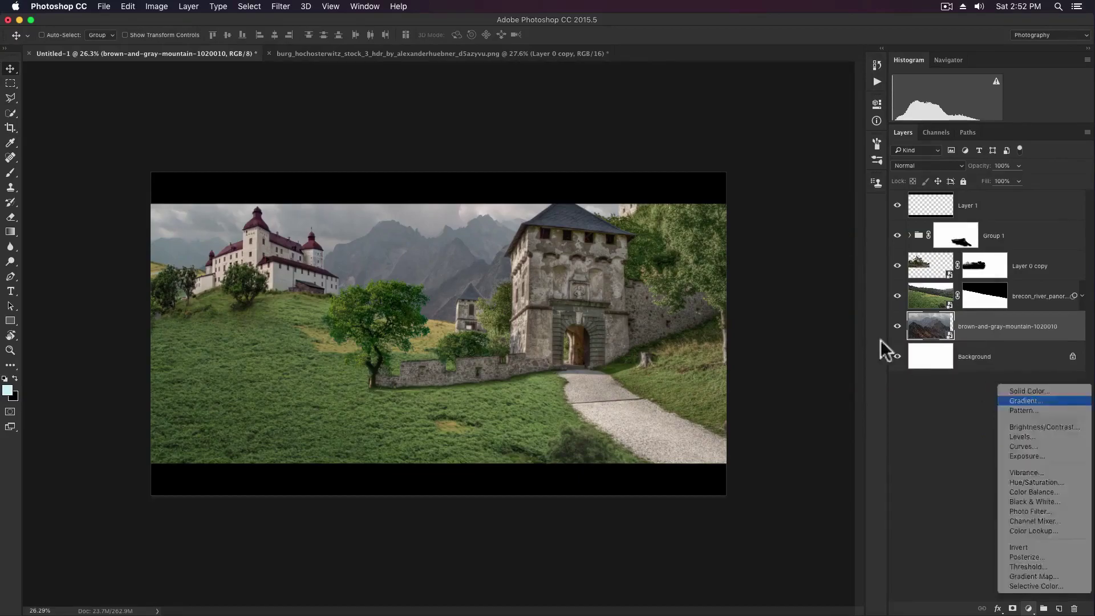
{"action": "left_click", "coordinate": [810, 359]}
{"action": "left_click_drag", "start_coordinate": [429, 339], "coordinate": [489, 277]}
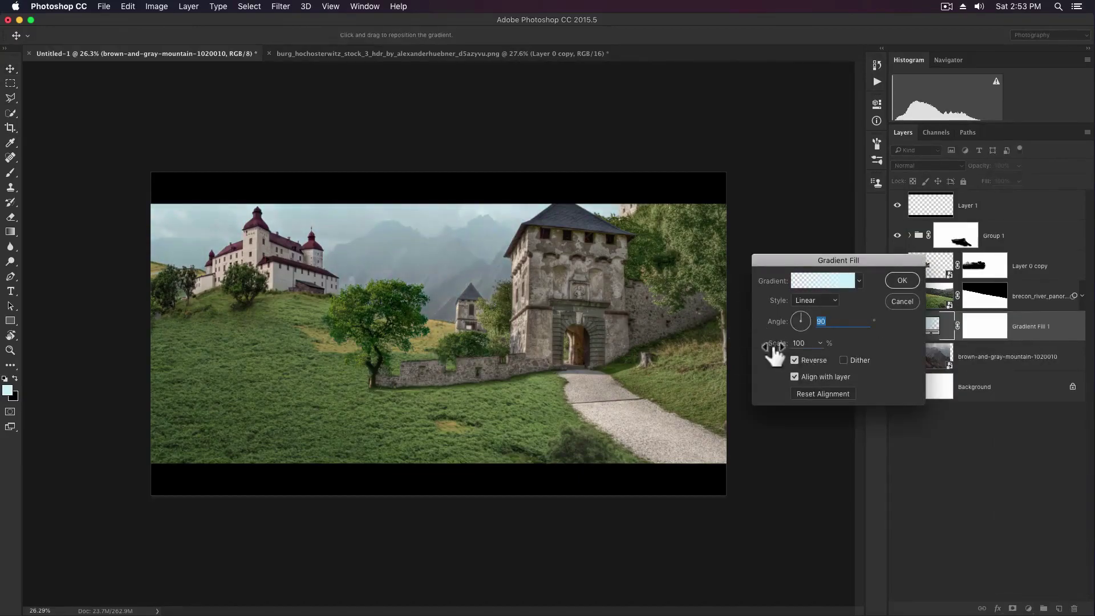
- Set the haze gradient's scale to 46% and shift it over the mountains in the canvas
{"action": "type", "text": "52"}
{"action": "key", "text": "Tab"}
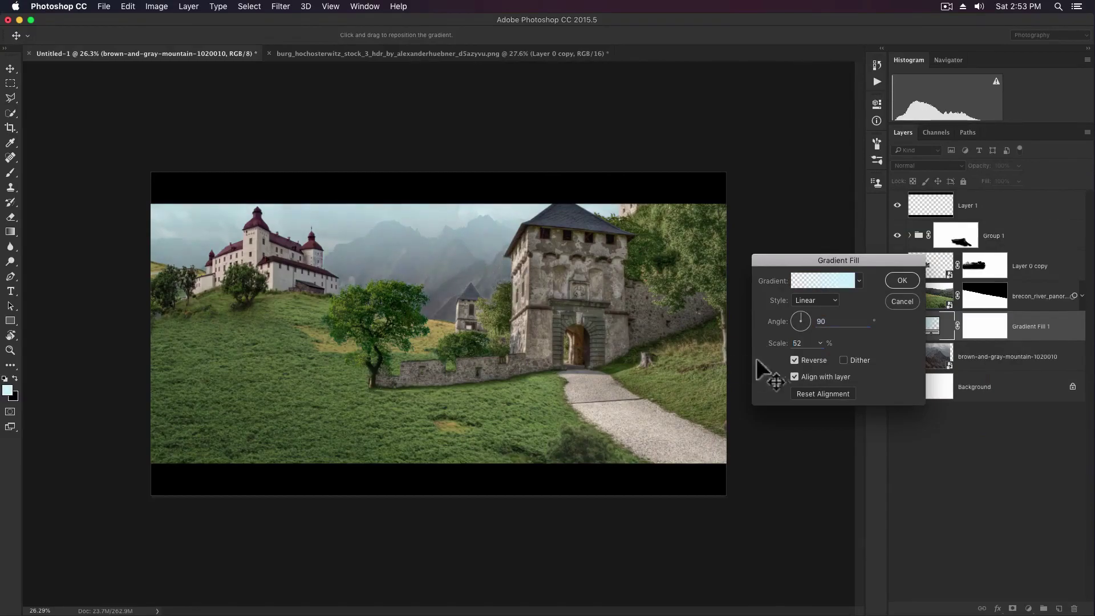
{"action": "left_click_drag", "start_coordinate": [781, 346], "coordinate": [765, 346]}
{"action": "left_click_drag", "start_coordinate": [521, 258], "coordinate": [567, 288]}
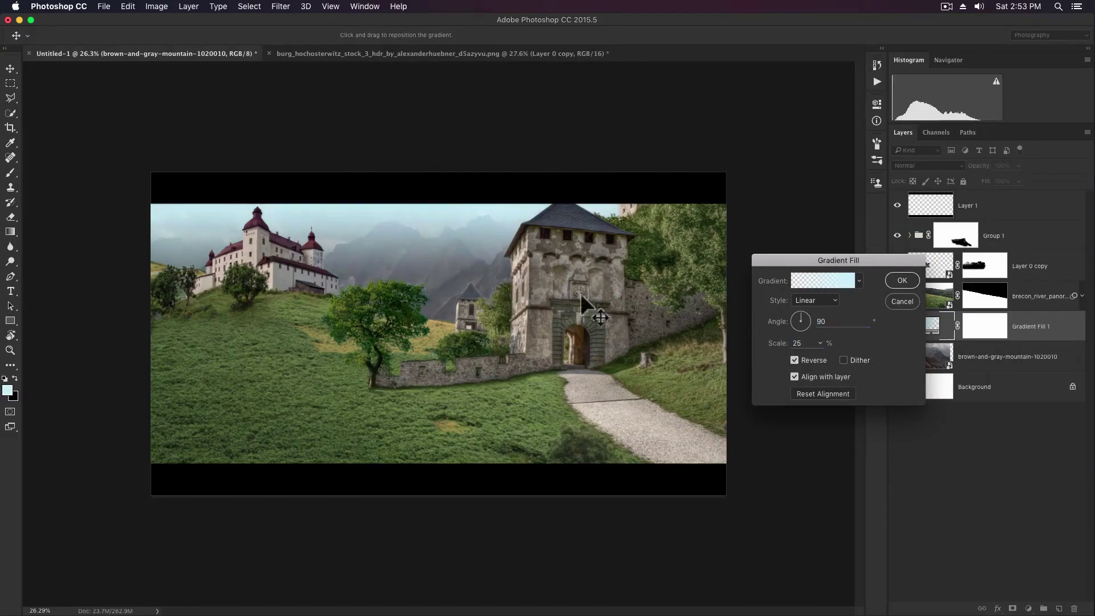
{"action": "left_click_drag", "start_coordinate": [787, 345], "coordinate": [790, 346]}
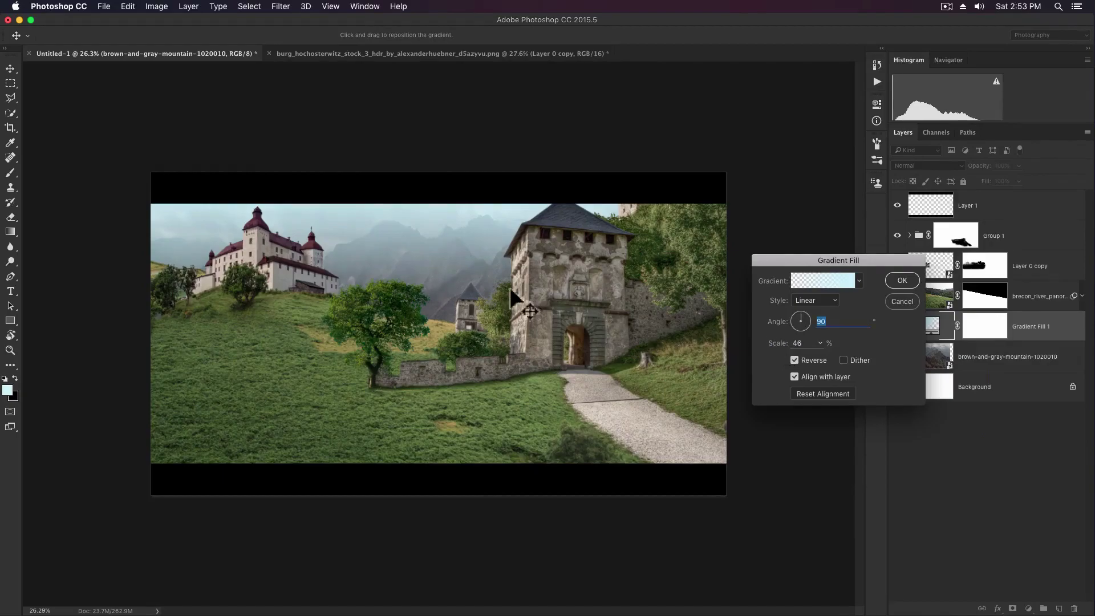
{"action": "left_click_drag", "start_coordinate": [480, 276], "coordinate": [480, 290]}
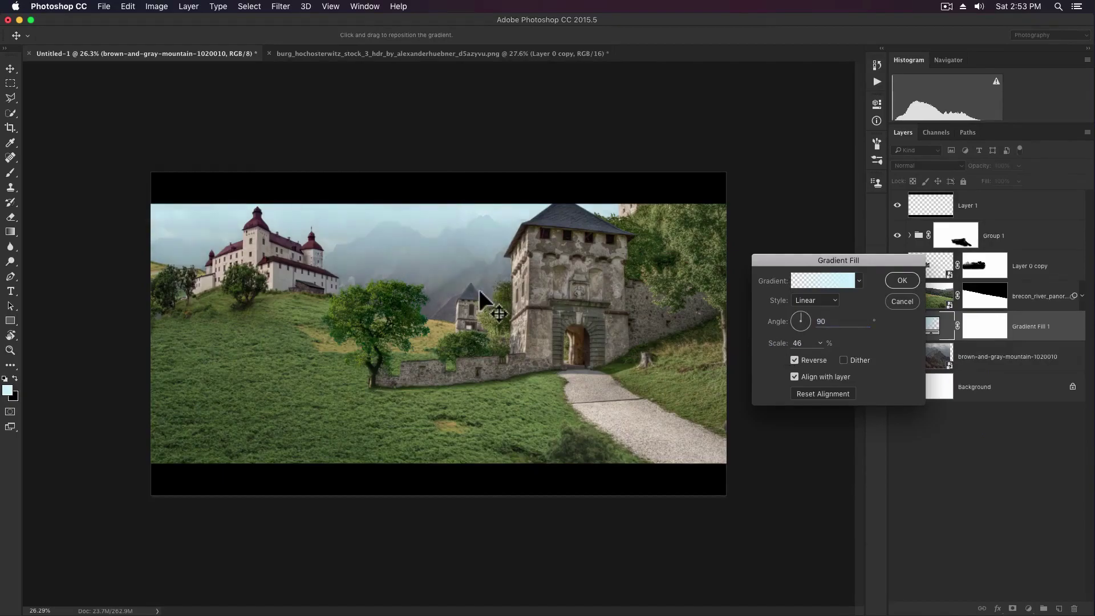
{"action": "left_click", "coordinate": [903, 280]}
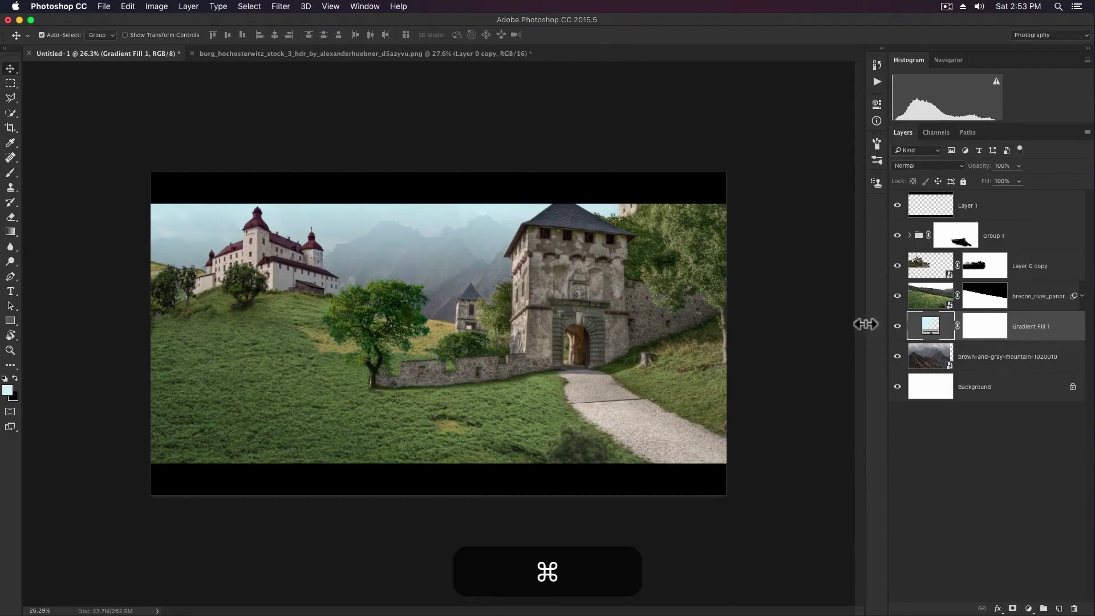
- Duplicate the gradient fill layer, raise the copy above the castle layer and clip it to the castle
{"action": "key", "text": "super+j"}
{"action": "key", "text": "super+bracketright"}
{"action": "key", "text": "super+bracketright"}
{"action": "key", "text": "alt+super+bracketright"}
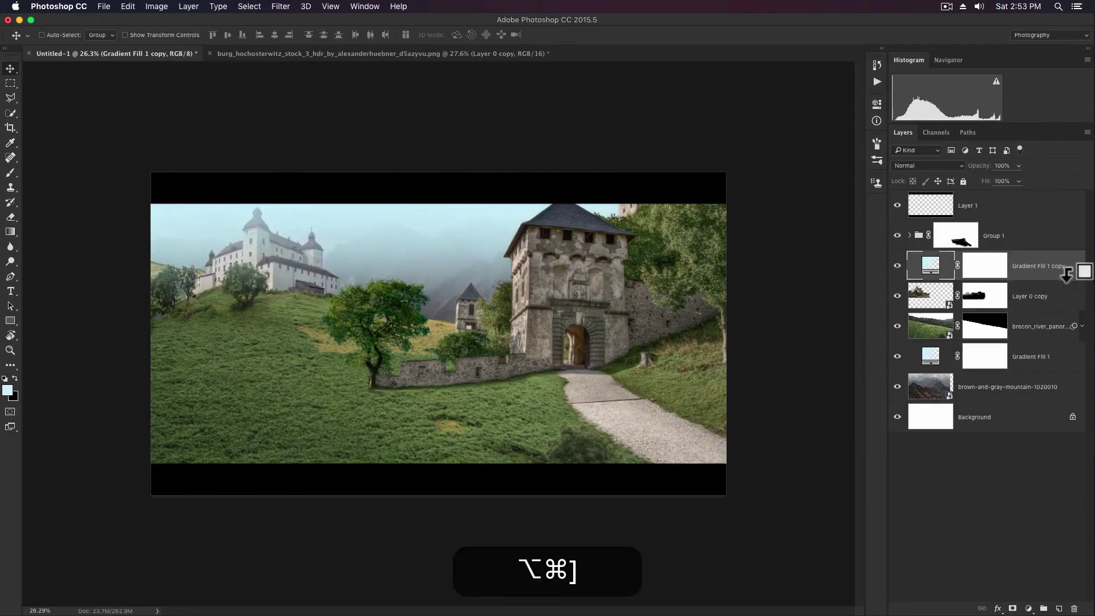
{"action": "left_click", "coordinate": [1070, 274], "text": "alt"}
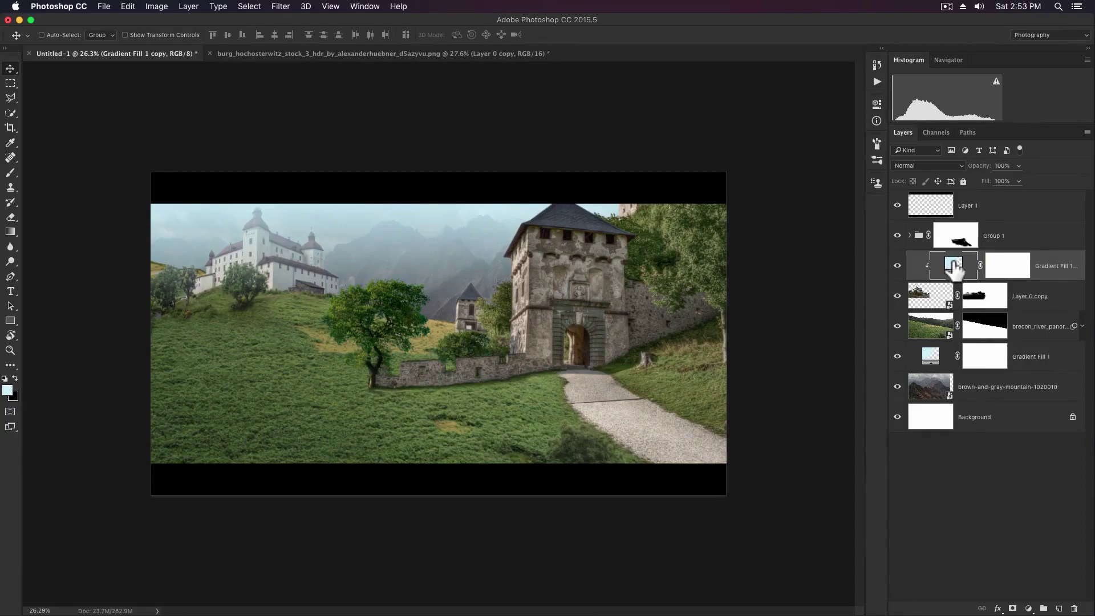
- Set the castle haze gradient's scale to 22%, reposition it over the castle and lower its layer opacity to 53%
{"action": "double_click", "coordinate": [954, 267]}
{"action": "left_click_drag", "start_coordinate": [314, 267], "coordinate": [319, 245]}
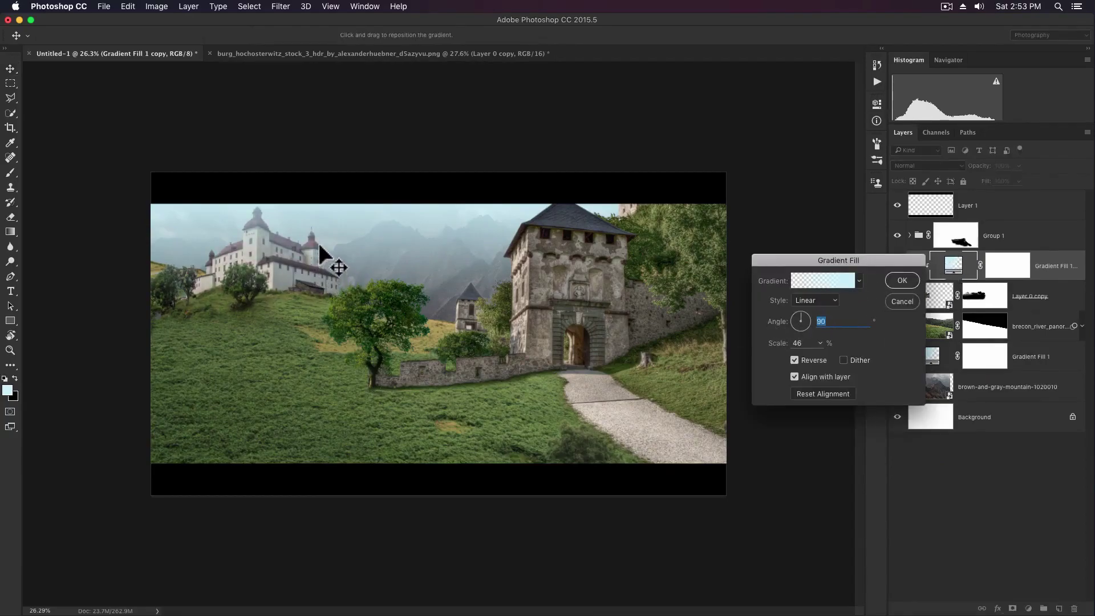
{"action": "left_click_drag", "start_coordinate": [772, 345], "coordinate": [754, 341]}
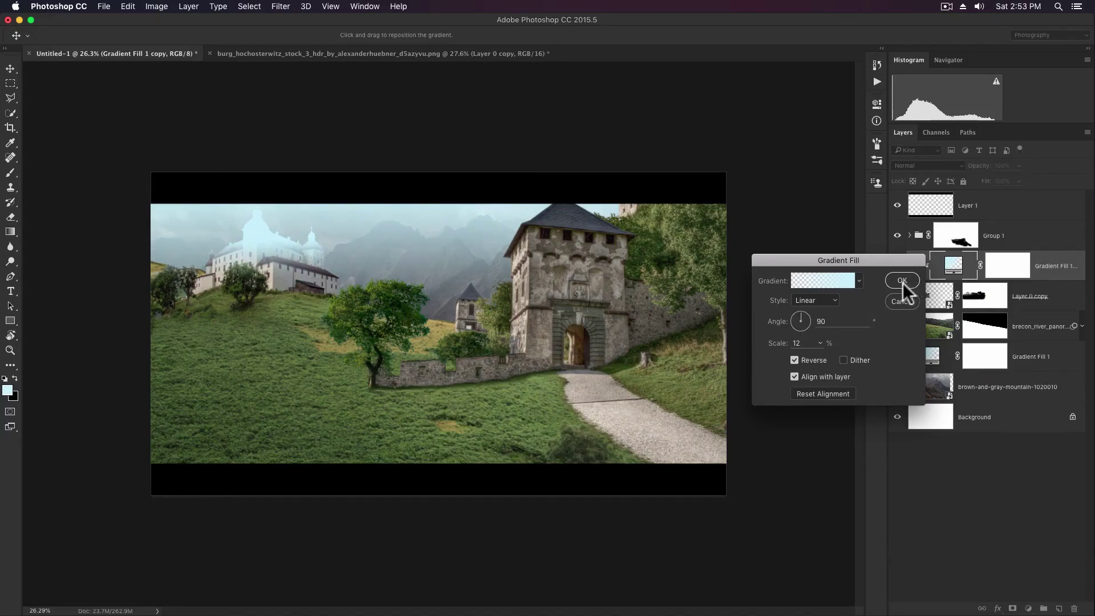
{"action": "left_click_drag", "start_coordinate": [778, 348], "coordinate": [781, 347]}
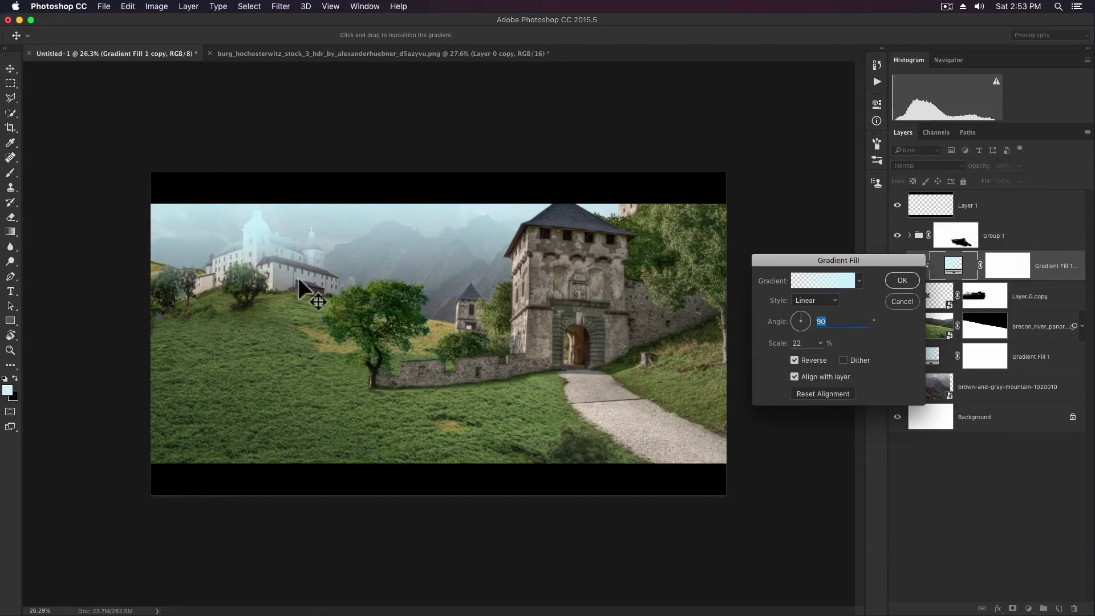
{"action": "left_click_drag", "start_coordinate": [297, 279], "coordinate": [302, 264]}
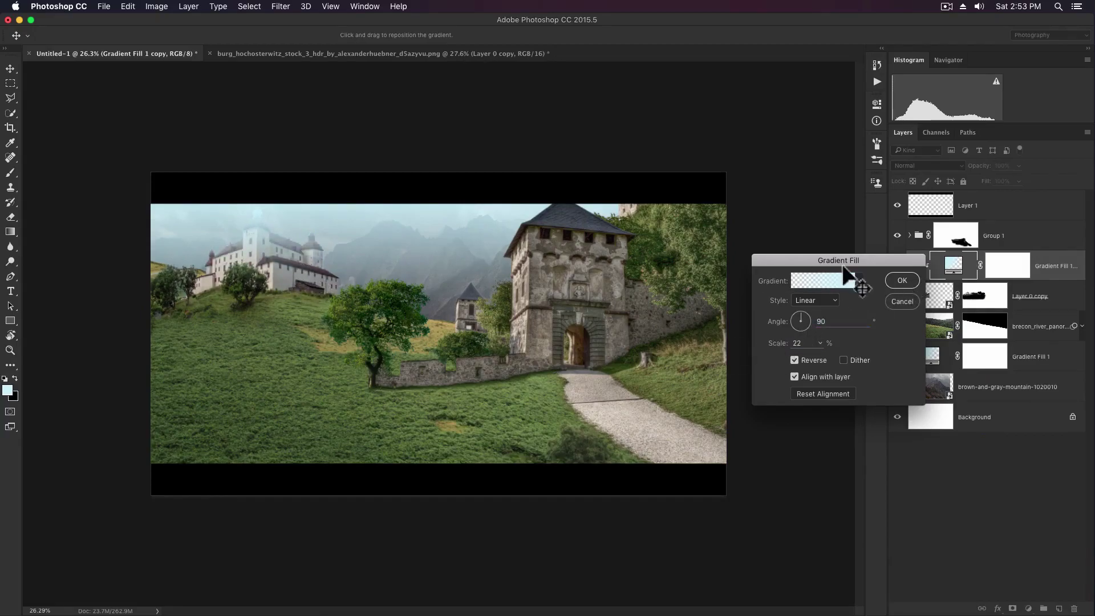
{"action": "left_click", "coordinate": [902, 281]}
{"action": "left_click_drag", "start_coordinate": [960, 178], "coordinate": [959, 178]}
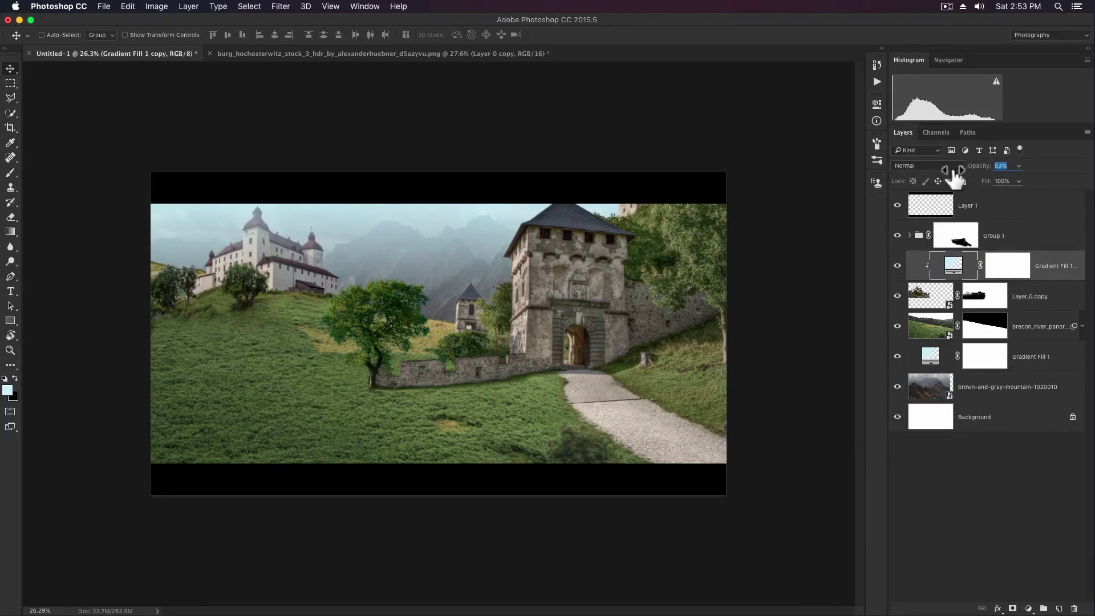
- Place the brecon_river_panorama image again above the existing hillside layer and enlarge it to about 30.6% so the river fills the foreground
{"action": "left_click", "coordinate": [923, 335]}
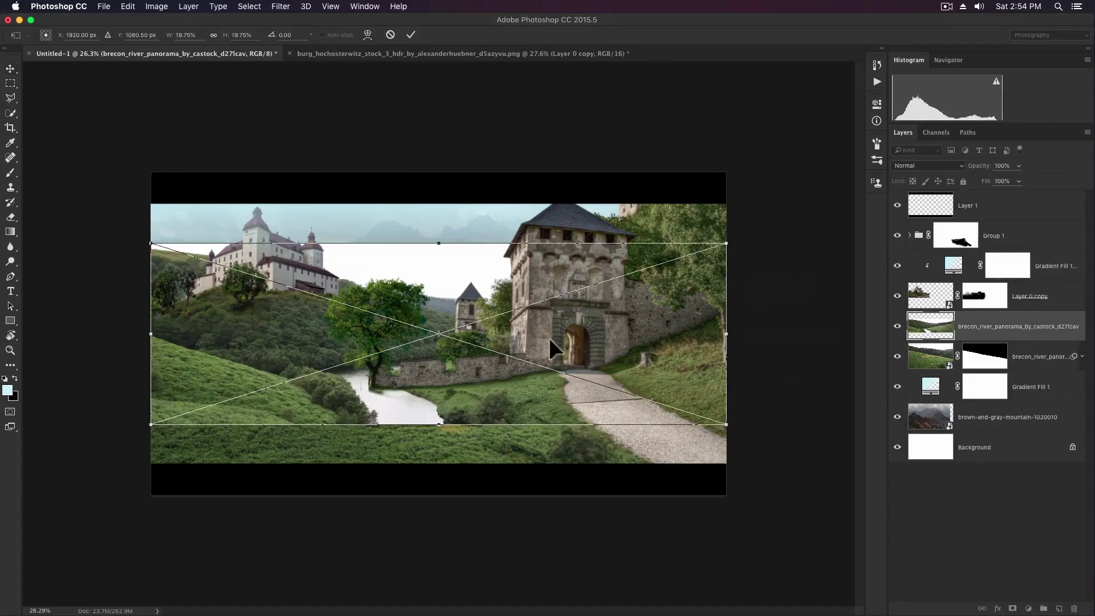
{"action": "left_click_drag", "start_coordinate": [727, 242], "coordinate": [884, 192]}
{"action": "left_click_drag", "start_coordinate": [602, 412], "coordinate": [591, 393]}
{"action": "key", "text": "Return"}
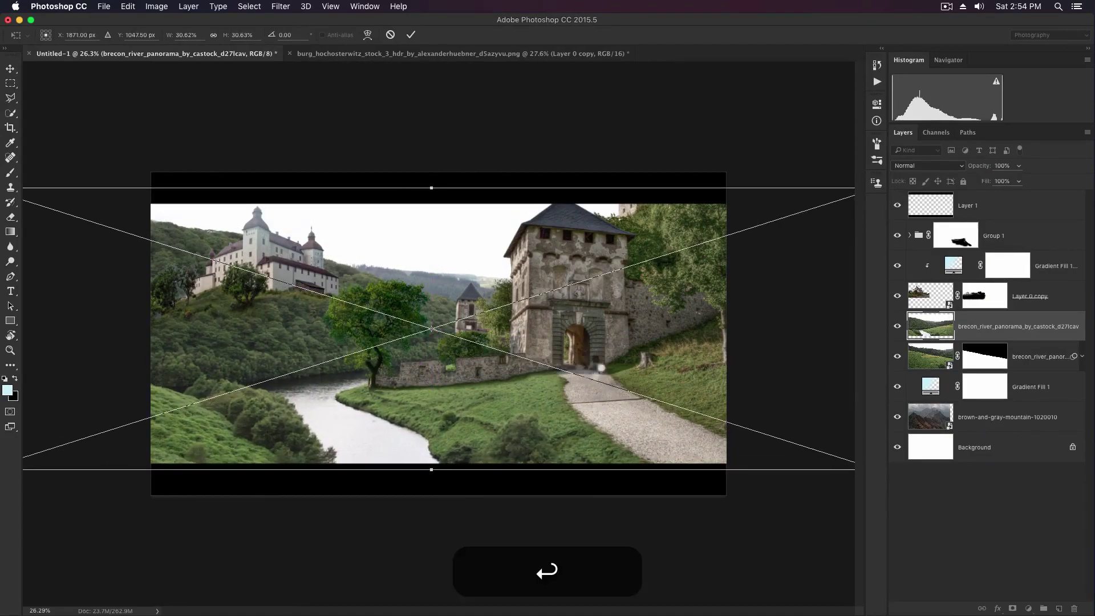
- Add a layer mask to the new river panorama and hide its sky and upper hills with a large black brush
{"action": "left_click", "coordinate": [1013, 609]}
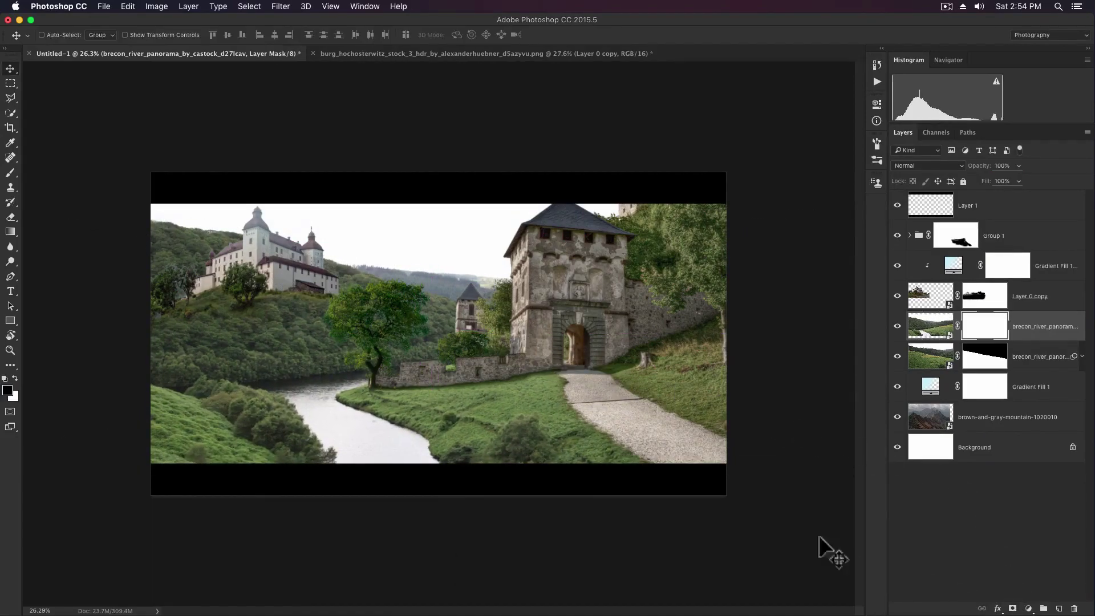
{"action": "key", "text": "b"}
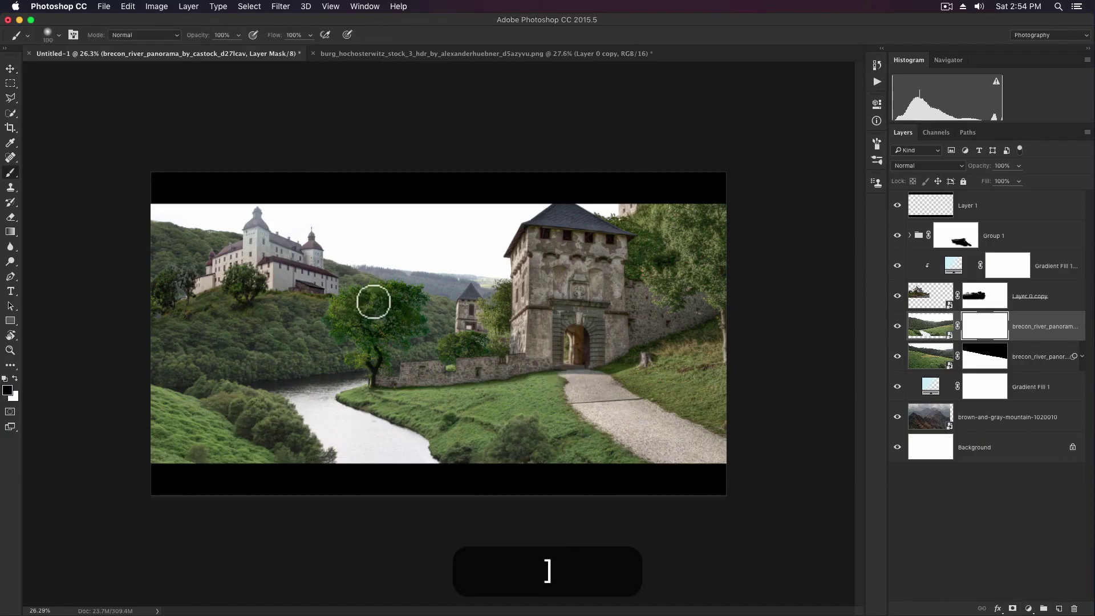
{"action": "key", "text": "bracketright"}
{"action": "key", "text": "bracketright"}
{"action": "key", "text": "bracketright"}
{"action": "key", "text": "bracketright"}
{"action": "key", "text": "bracketright"}
{"action": "key", "text": "bracketright"}
{"action": "key", "text": "bracketright"}
{"action": "key", "text": "bracketright"}
{"action": "key", "text": "bracketright"}
{"action": "mouse_move", "coordinate": [362, 264]}
{"action": "left_mouse_down"}
{"action": "mouse_move", "coordinate": [313, 232]}
{"action": "mouse_move", "coordinate": [140, 221]}
{"action": "mouse_move", "coordinate": [464, 183]}
{"action": "mouse_move", "coordinate": [391, 215]}
{"action": "mouse_move", "coordinate": [257, 244]}
{"action": "mouse_move", "coordinate": [253, 270]}
{"action": "left_mouse_up"}
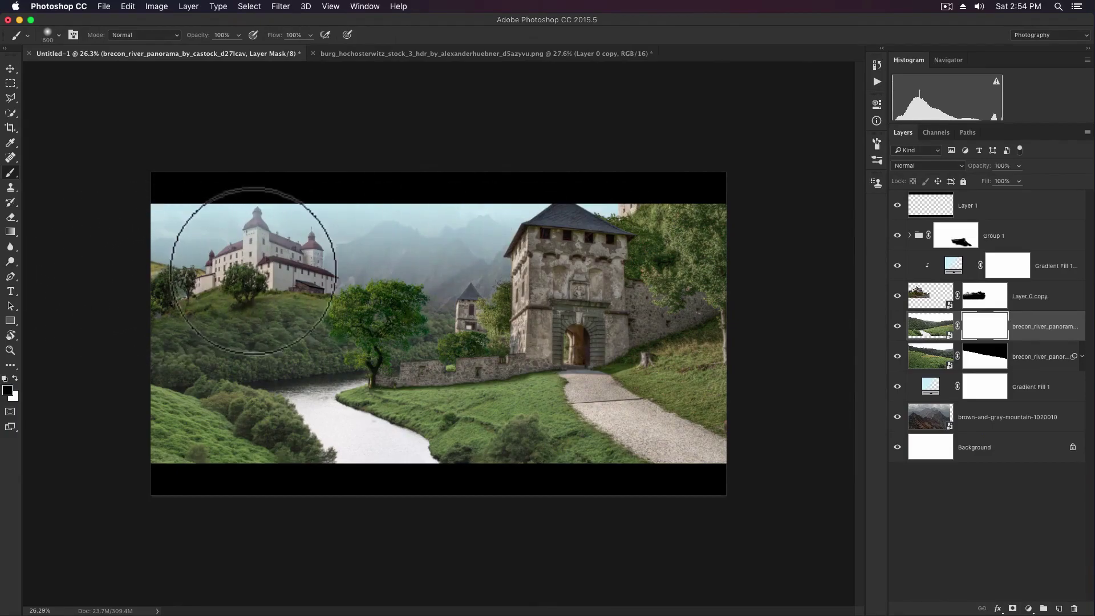
- Fade the river panorama's hillside below the castle and its lower riverbank foliage with a black brush at 50% opacity
{"action": "key", "text": "5"}
{"action": "key", "text": "bracketleft"}
{"action": "key", "text": "bracketleft"}
{"action": "key", "text": "bracketleft"}
{"action": "key", "text": "bracketright"}
{"action": "key", "text": "bracketright"}
{"action": "key", "text": "bracketright"}
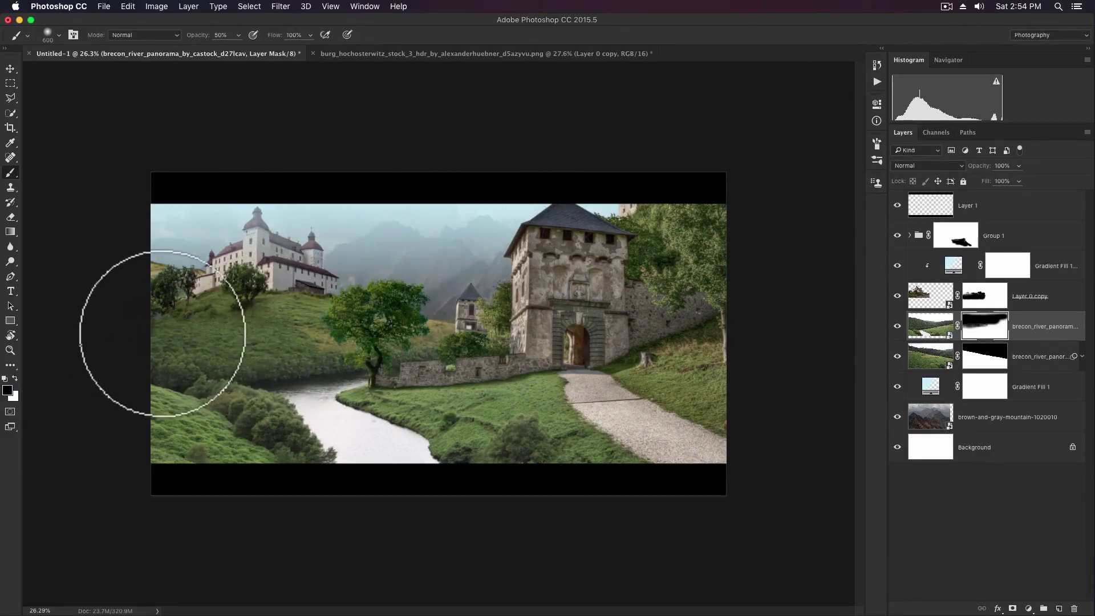
{"action": "key", "text": "bracketleft"}
{"action": "mouse_move", "coordinate": [227, 428]}
{"action": "left_mouse_down"}
{"action": "mouse_move", "coordinate": [222, 465]}
{"action": "mouse_move", "coordinate": [139, 452]}
{"action": "left_mouse_up"}
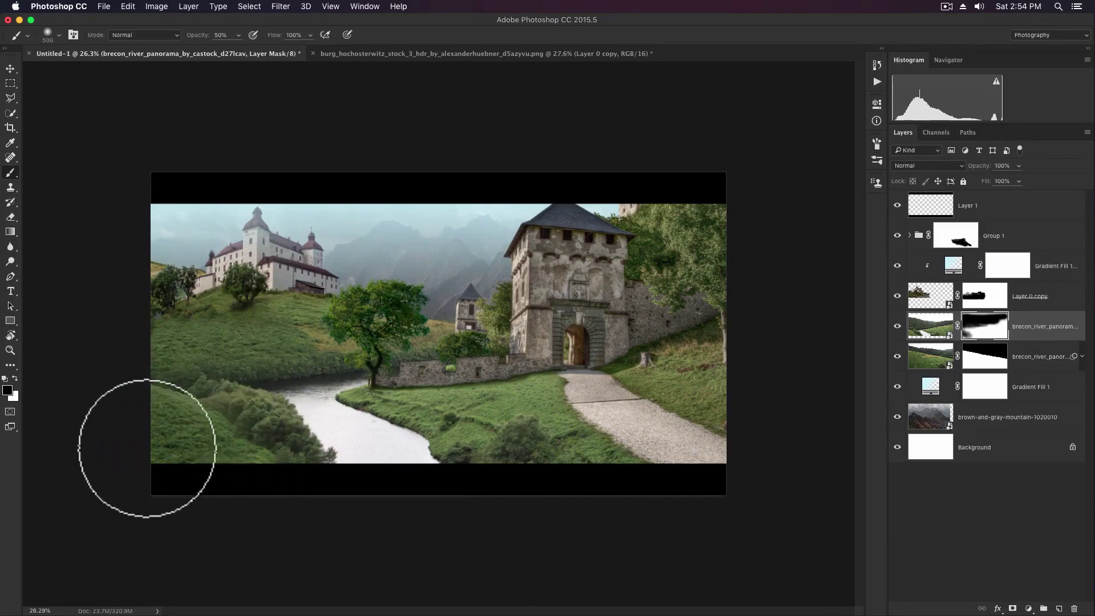
- Nudge the upper river panorama and shift it slightly to the left beneath the gatehouse wall
{"action": "key", "text": "v"}
{"action": "key", "text": "shift+Up"}
{"action": "key", "text": "shift+Up"}
{"action": "key", "text": "shift+Left"}
{"action": "key", "text": "shift+Down"}
{"action": "key", "text": "super+t"}
{"action": "key", "text": "Return"}
{"action": "left_click_drag", "start_coordinate": [553, 313], "coordinate": [516, 313]}
- Enlarge the upper river panorama slightly and reposition it so the riverbank sits below the large tree and stone wall
{"action": "key", "text": "super+t"}
{"action": "left_click_drag", "start_coordinate": [648, 261], "coordinate": [706, 246]}
{"action": "left_click_drag", "start_coordinate": [463, 327], "coordinate": [468, 320]}
{"action": "key", "text": "shift+Up"}
{"action": "key", "text": "shift+Right"}
{"action": "key", "text": "shift+Down"}
{"action": "key", "text": "Return"}
- In Group 1, clean up the gatehouse layer's mask along the base of the large tree and stone wall with a black brush at 100% opacity
{"action": "key", "text": "z"}
{"action": "left_click", "coordinate": [511, 380]}
{"action": "left_click", "coordinate": [511, 379]}
{"action": "key", "text": "v"}
{"action": "left_click", "coordinate": [911, 236]}
{"action": "left_click", "coordinate": [1008, 326]}
{"action": "key", "text": "z"}
{"action": "left_click", "coordinate": [318, 352]}
{"action": "left_click", "coordinate": [318, 352]}
{"action": "key", "text": "b"}
{"action": "key", "text": "bracketleft"}
{"action": "key", "text": "bracketleft"}
{"action": "key", "text": "bracketleft"}
{"action": "key", "text": "bracketleft"}
{"action": "key", "text": "bracketleft"}
{"action": "key", "text": "bracketleft"}
{"action": "key", "text": "bracketleft"}
{"action": "key", "text": "bracketleft"}
{"action": "key", "text": "bracketleft"}
{"action": "key", "text": "bracketleft"}
{"action": "key", "text": "bracketleft"}
{"action": "key", "text": "bracketleft"}
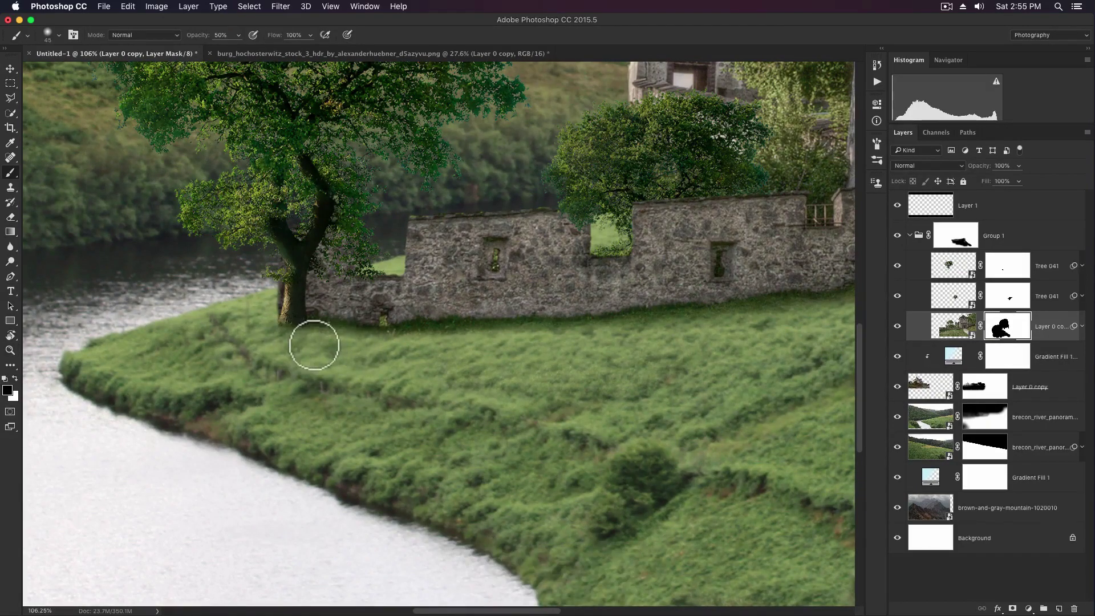
{"action": "key", "text": "0"}
{"action": "key", "text": "bracketright"}
{"action": "key", "text": "bracketright"}
{"action": "key", "text": "bracketright"}
{"action": "key", "text": "bracketright"}
{"action": "key", "text": "bracketright"}
{"action": "key", "text": "bracketright"}
{"action": "key", "text": "bracketright"}
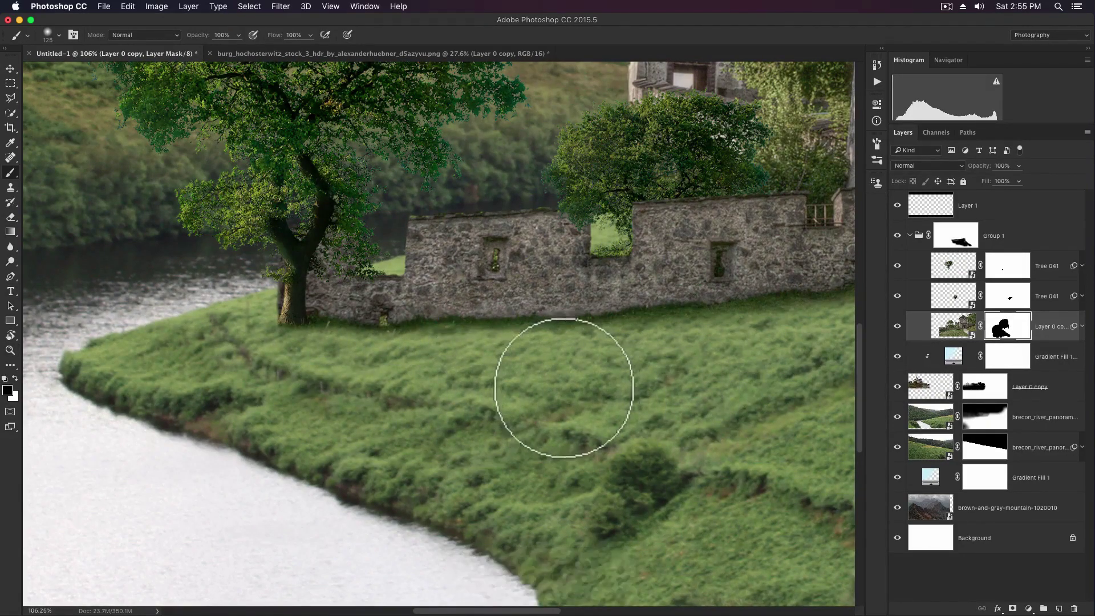
{"action": "key", "text": "z"}
{"action": "left_click_drag", "start_coordinate": [553, 409], "coordinate": [542, 362]}
{"action": "key", "text": "v"}
{"action": "key", "text": "z"}
{"action": "key", "text": "v"}
{"action": "left_click", "coordinate": [986, 419]}
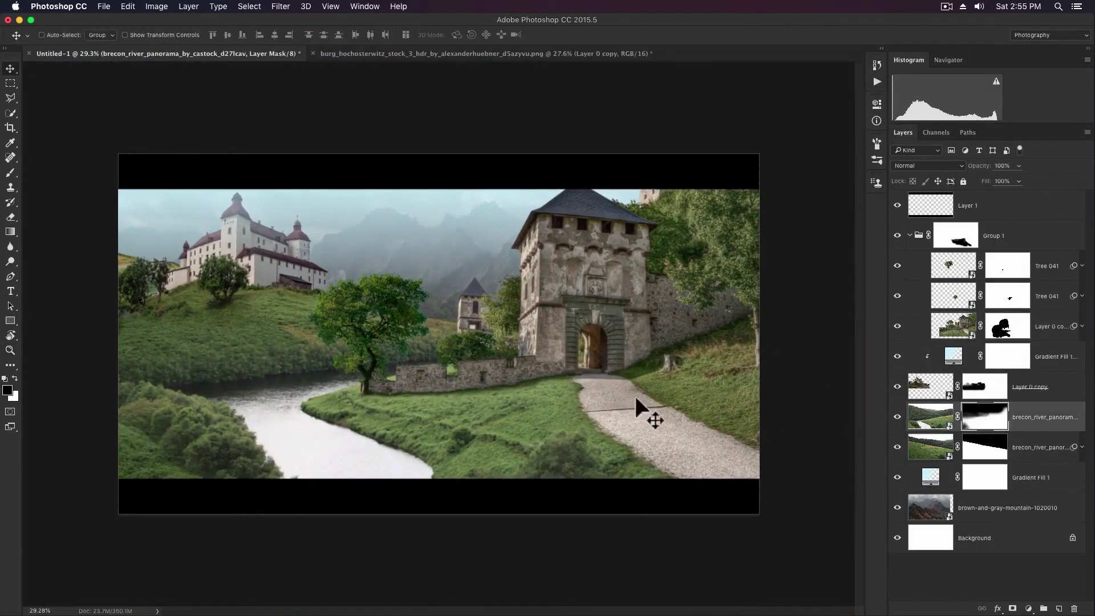
{"action": "key", "text": "b"}
{"action": "key", "text": "bracketright"}
{"action": "key", "text": "bracketright"}
{"action": "key", "text": "bracketright"}
{"action": "key", "text": "bracketright"}
{"action": "key", "text": "bracketright"}
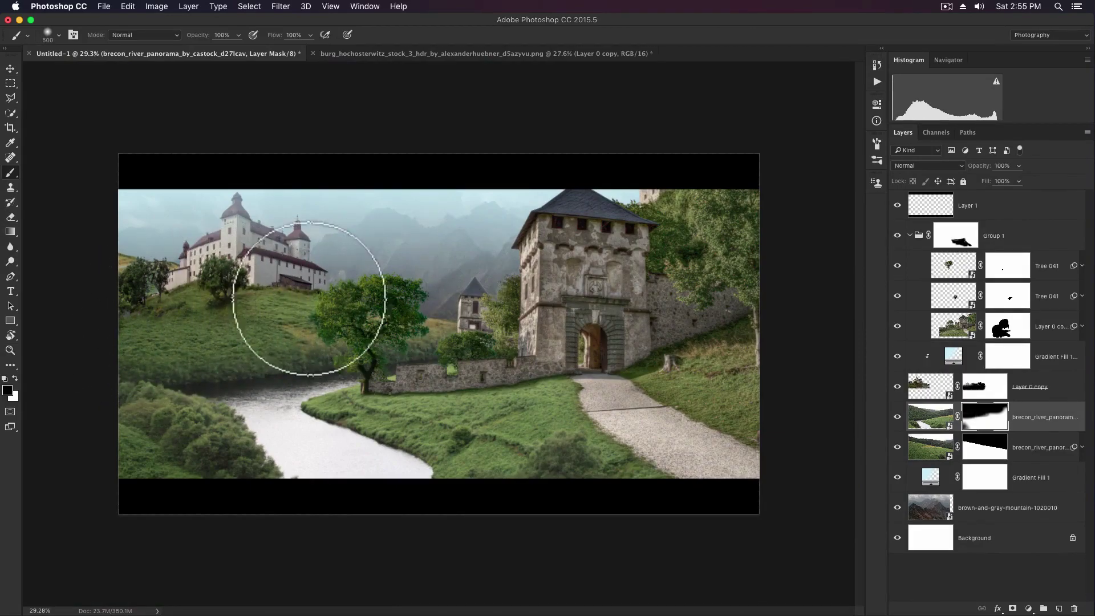
- Apply the Camera Raw filter to the upper river panorama with a sharpening amount of 76
{"action": "key", "text": "v"}
{"action": "left_click", "coordinate": [927, 421]}
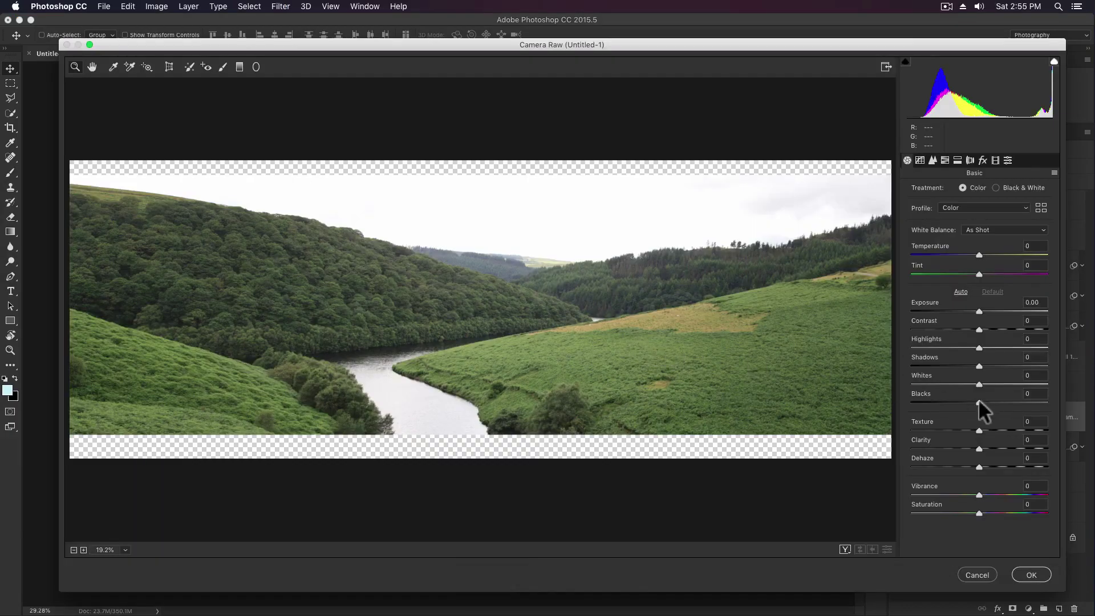
{"action": "mouse_move", "coordinate": [980, 429]}
{"action": "left_mouse_down"}
{"action": "mouse_move", "coordinate": [1000, 429]}
{"action": "mouse_move", "coordinate": [981, 449]}
{"action": "left_mouse_up"}
{"action": "left_click", "coordinate": [934, 160]}
{"action": "left_click_drag", "start_coordinate": [969, 206], "coordinate": [981, 205]}
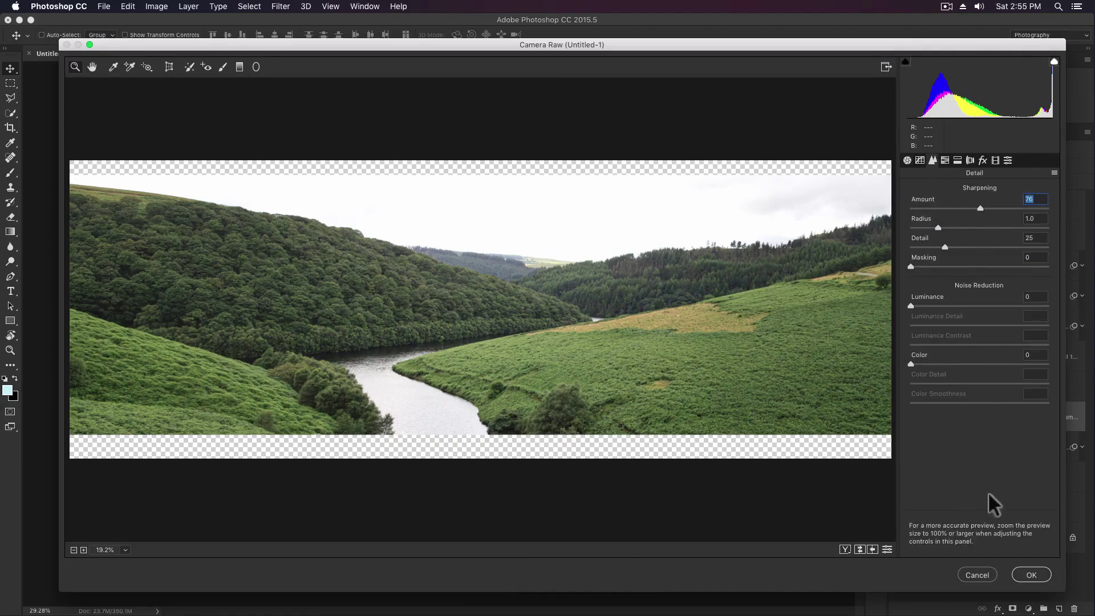
{"action": "left_click", "coordinate": [1031, 576]}
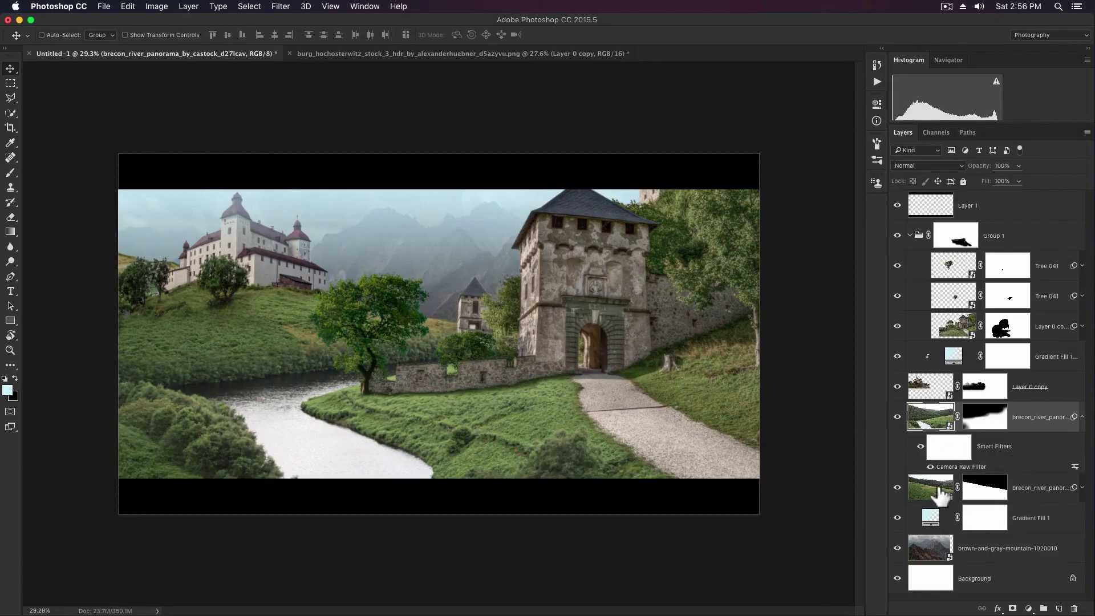
- Group the two river panorama layers together, and group the background Gradient Fill 1 with the mountain layer
{"action": "left_click", "coordinate": [933, 498], "text": "shift"}
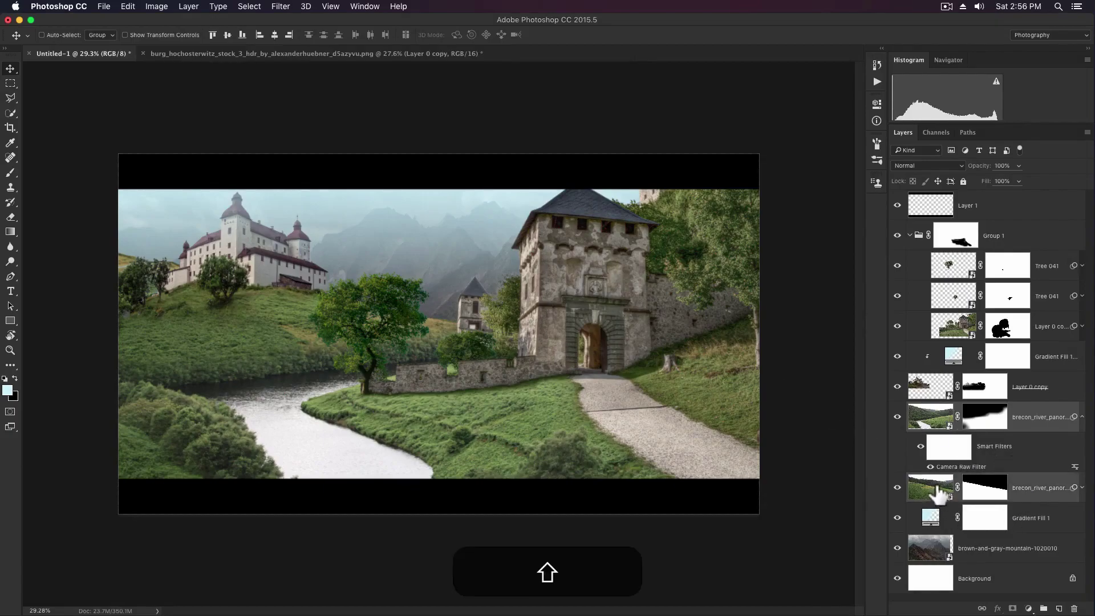
{"action": "key", "text": "super+shift+g"}
{"action": "left_click", "coordinate": [1052, 433]}
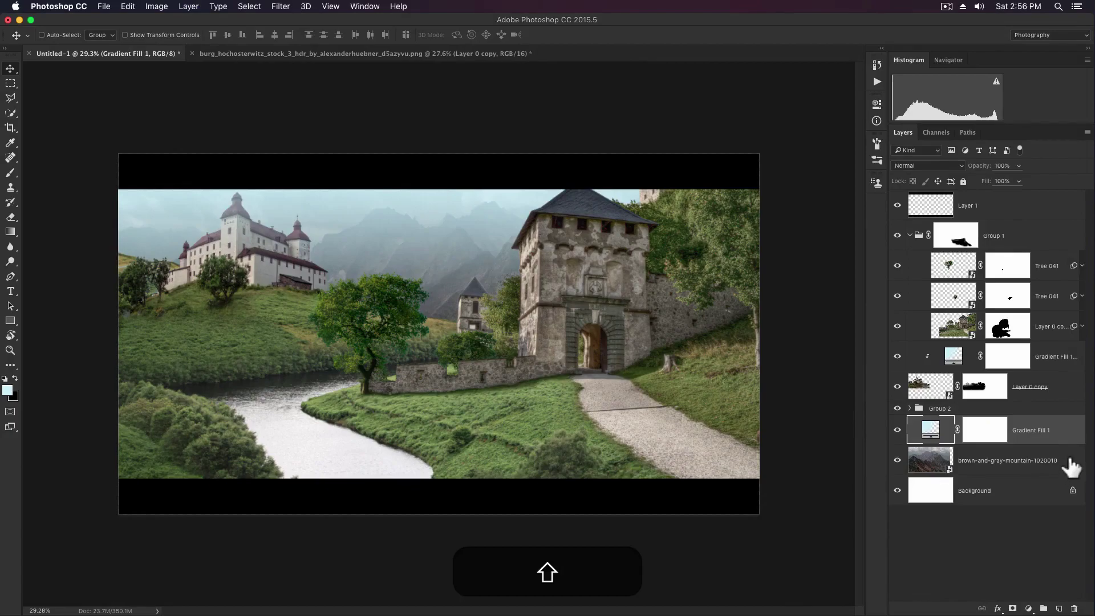
{"action": "left_click", "coordinate": [1032, 467], "text": "shift"}
{"action": "key", "text": "super+g"}
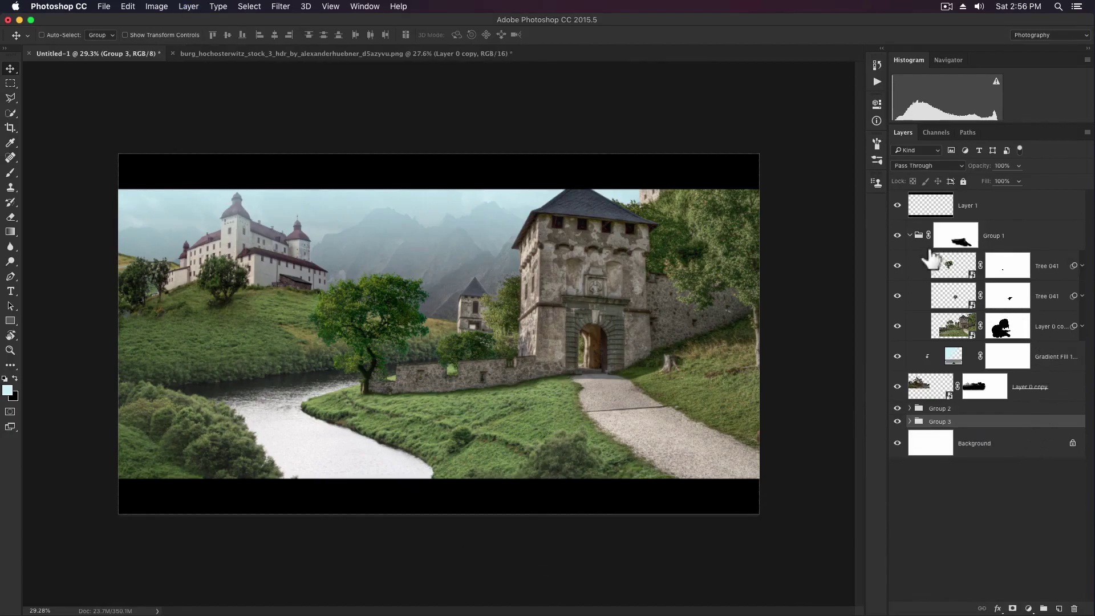
- Collapse Group 1 and group the castle layer with its clipped haze gradient
{"action": "left_click", "coordinate": [909, 241]}
{"action": "left_click", "coordinate": [910, 236]}
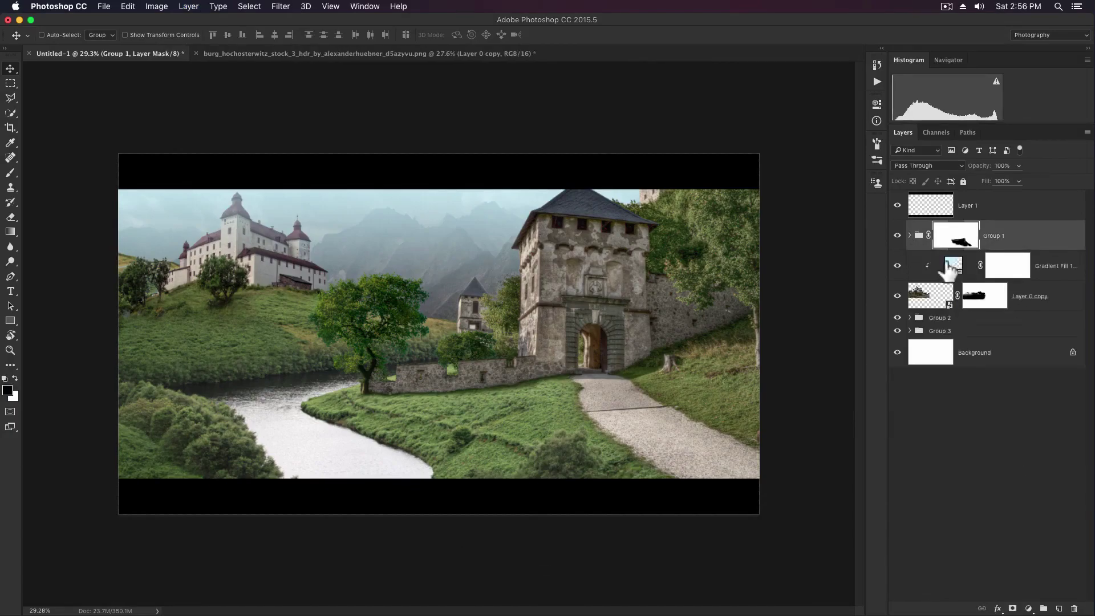
{"action": "left_click", "coordinate": [1064, 268]}
{"action": "left_click", "coordinate": [1061, 297], "text": "shift"}
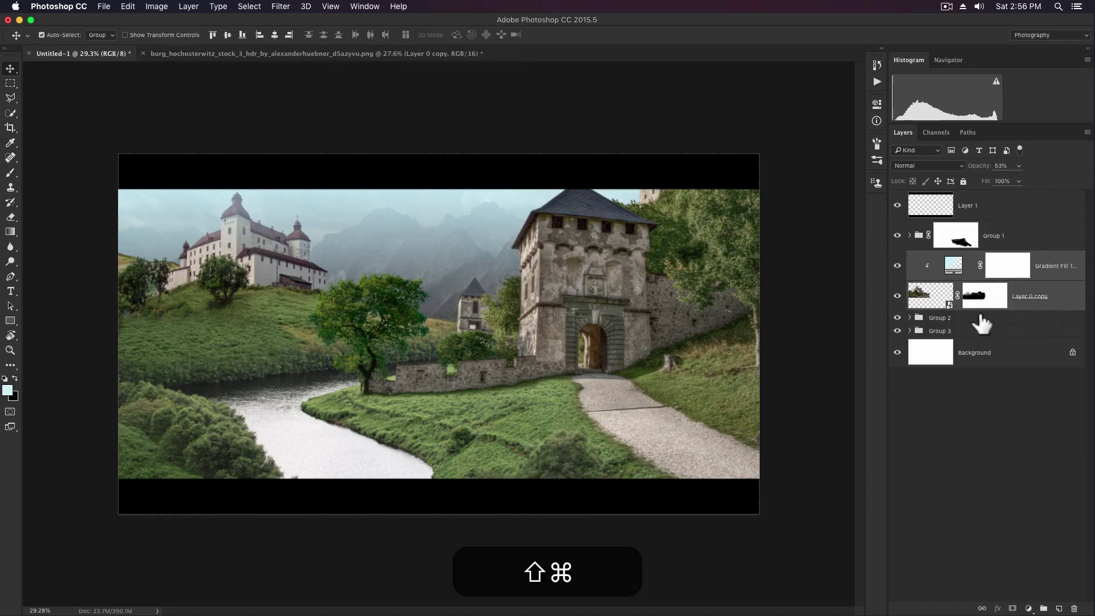
{"action": "key", "text": "super+g"}
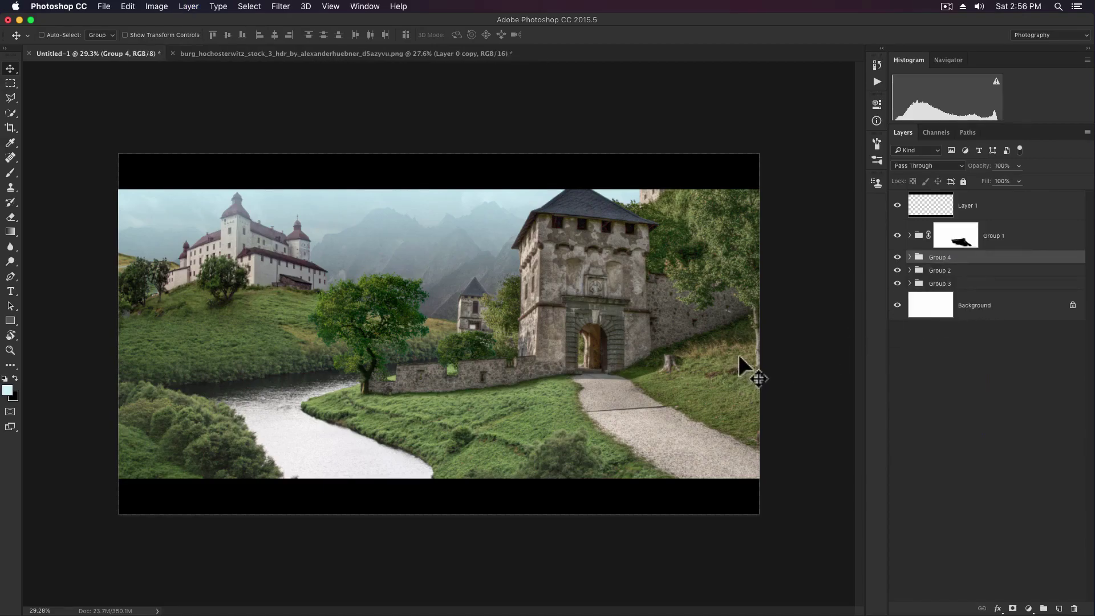
- Add an Exposure adjustment clipped to Group 1, with exposure at -1.03 and the gamma correction shifted to darken the midtones
{"action": "left_click", "coordinate": [956, 235]}
{"action": "left_click", "coordinate": [1029, 608]}
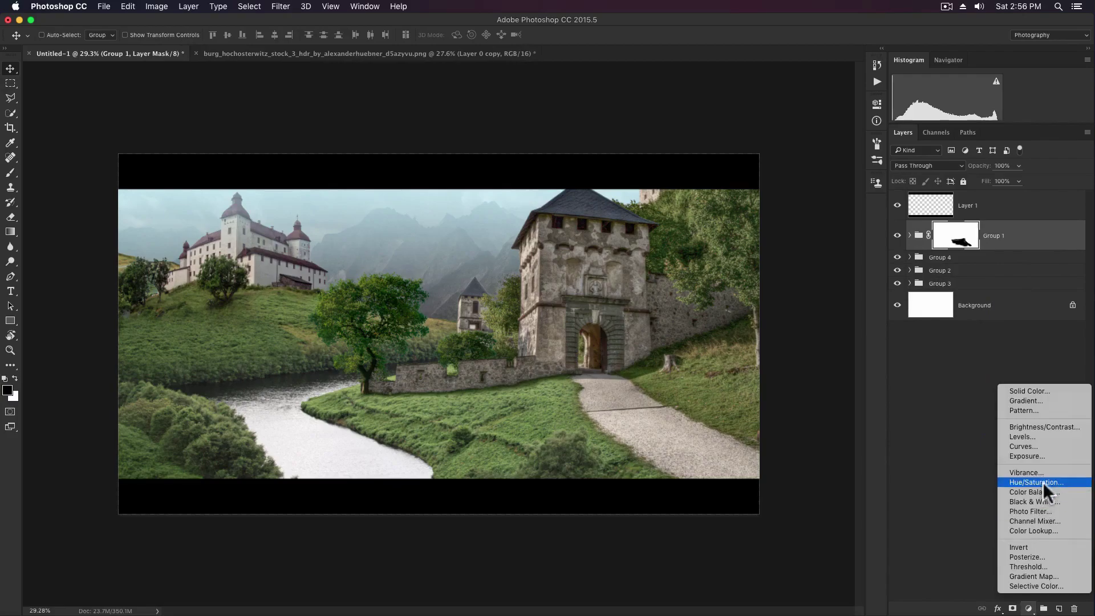
{"action": "left_click", "coordinate": [1046, 456]}
{"action": "left_click", "coordinate": [778, 385]}
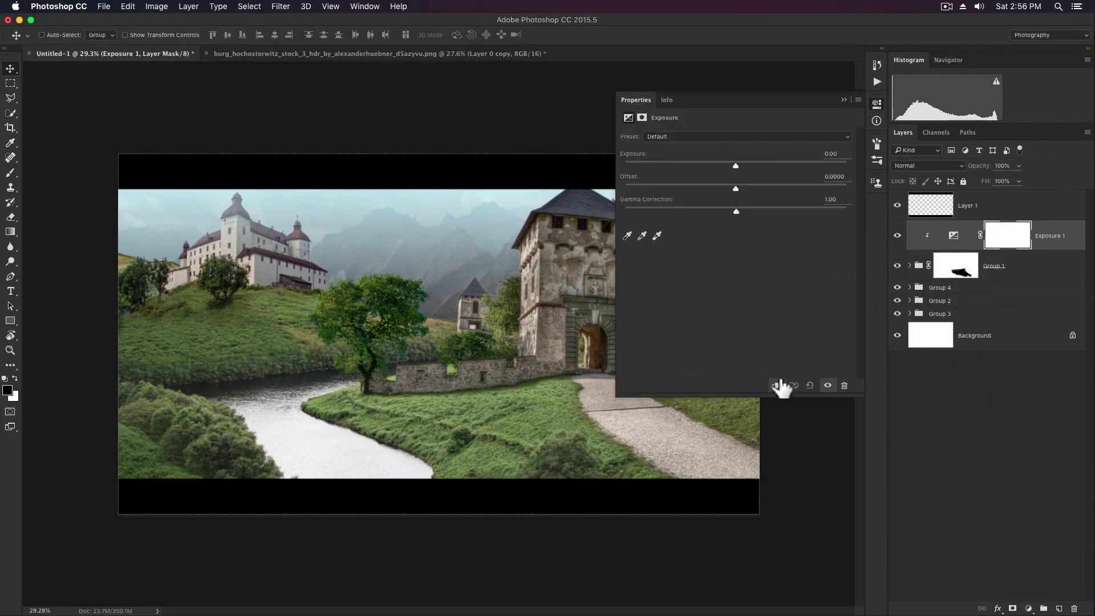
{"action": "left_click_drag", "start_coordinate": [726, 163], "coordinate": [718, 164]}
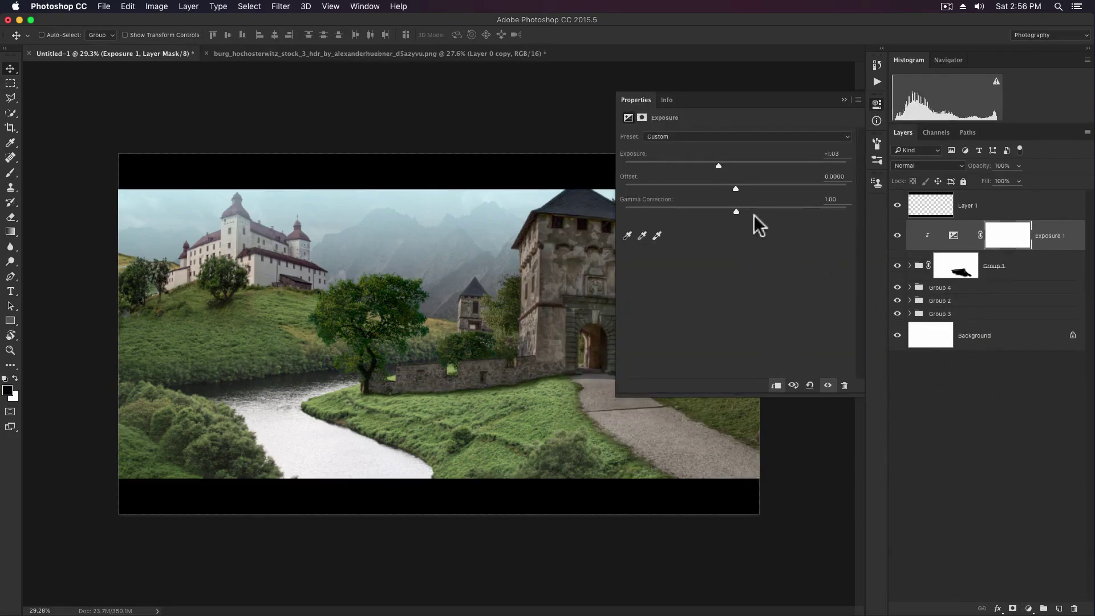
{"action": "left_click_drag", "start_coordinate": [737, 210], "coordinate": [750, 209]}
{"action": "left_click", "coordinate": [845, 99]}
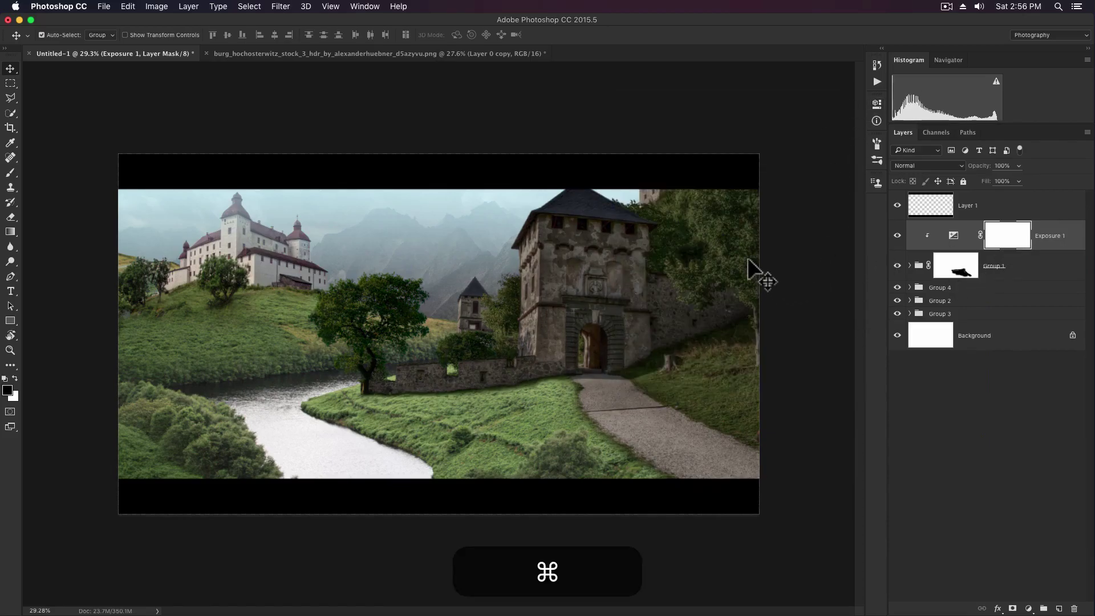
- Invert the Exposure adjustment's mask to black to hide the darkening
{"action": "key", "text": "super+i"}
{"action": "key", "text": "b"}
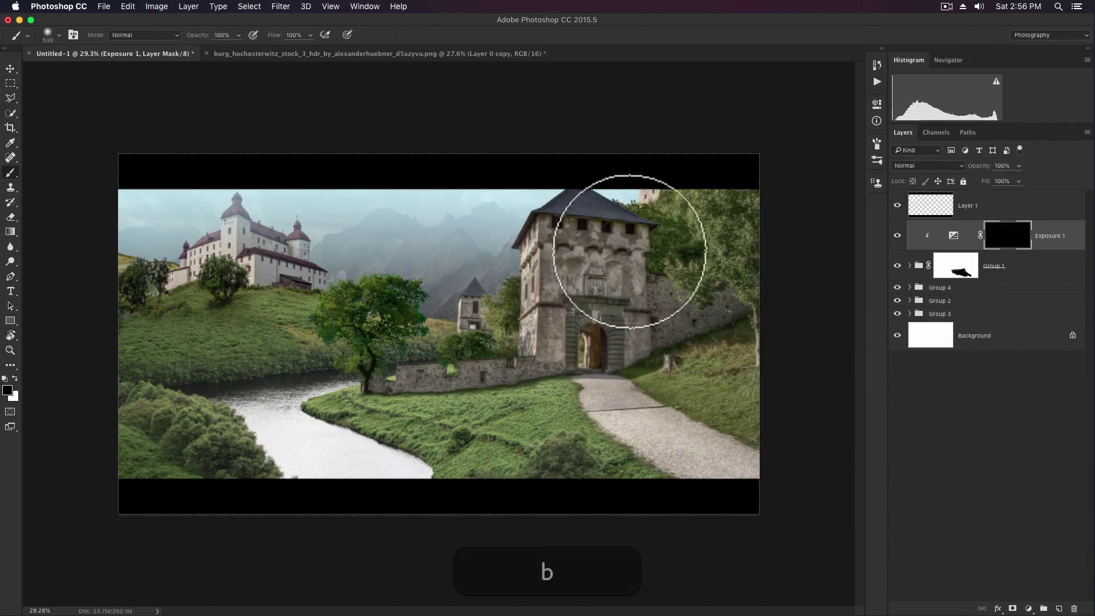
{"action": "right_click", "coordinate": [635, 250]}
{"action": "key", "text": "Escape"}
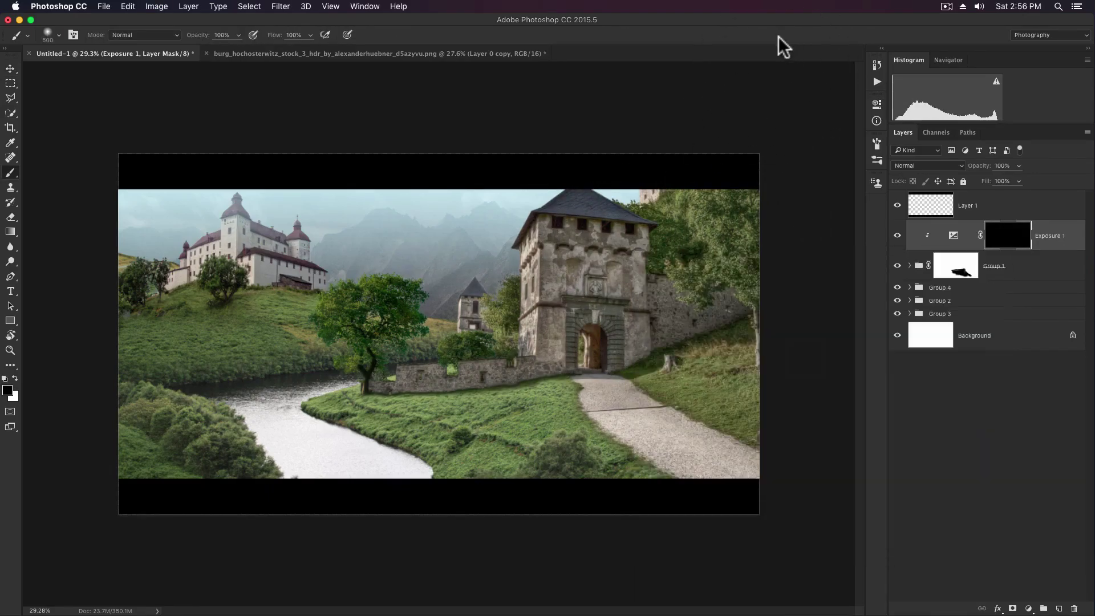
- Paint white on the Exposure mask to darken the wall and foliage to the right of the gatehouse
{"action": "key", "text": "z"}
{"action": "mouse_move", "coordinate": [687, 321]}
{"action": "left_mouse_down"}
{"action": "mouse_move", "coordinate": [748, 331]}
{"action": "mouse_move", "coordinate": [673, 330]}
{"action": "left_mouse_up"}
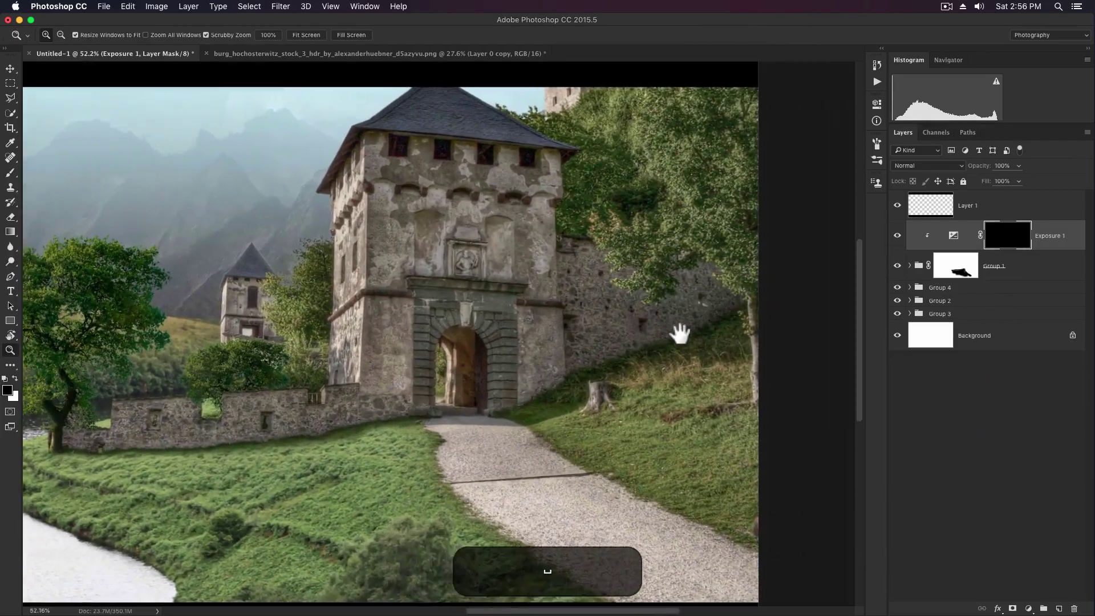
{"action": "key", "text": "b"}
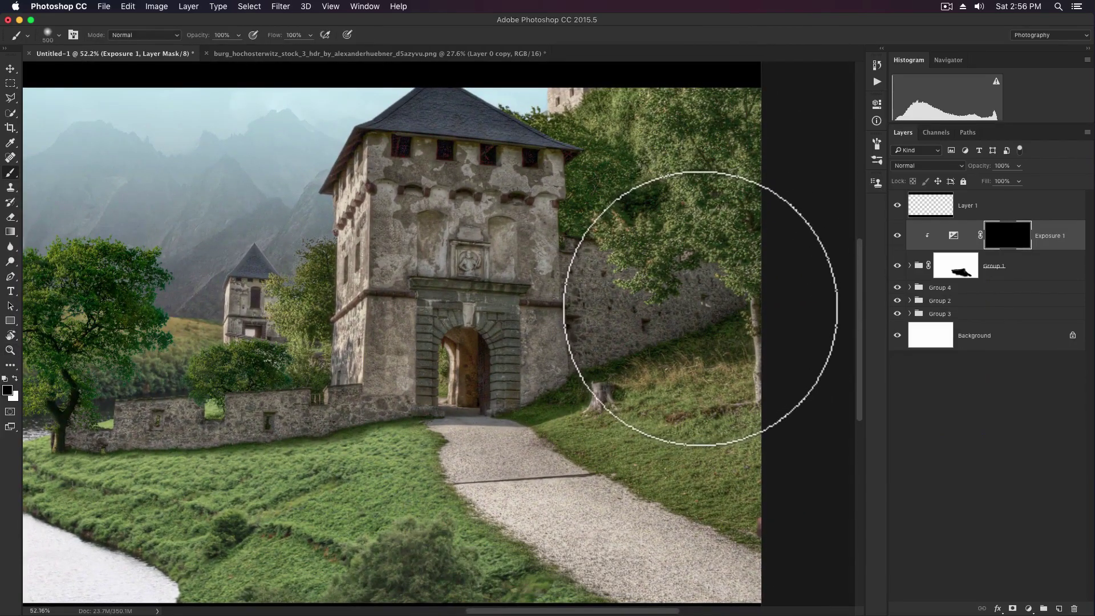
{"action": "key", "text": "x"}
{"action": "key", "text": "bracketleft"}
{"action": "key", "text": "bracketleft"}
{"action": "key", "text": "bracketleft"}
{"action": "key", "text": "bracketleft"}
{"action": "key", "text": "bracketleft"}
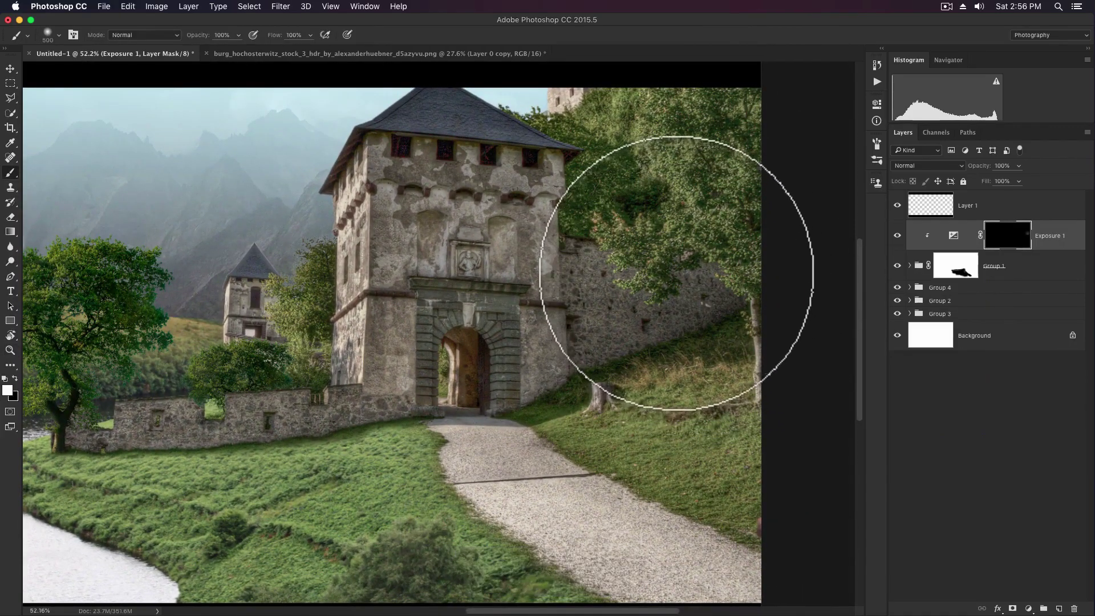
{"action": "key", "text": "bracketright"}
{"action": "key", "text": "bracketright"}
{"action": "mouse_move", "coordinate": [620, 281]}
{"action": "left_mouse_down"}
{"action": "mouse_move", "coordinate": [594, 264]}
{"action": "mouse_move", "coordinate": [587, 355]}
{"action": "mouse_move", "coordinate": [736, 344]}
{"action": "mouse_move", "coordinate": [592, 384]}
{"action": "mouse_move", "coordinate": [534, 365]}
{"action": "mouse_move", "coordinate": [521, 398]}
{"action": "mouse_move", "coordinate": [487, 310]}
{"action": "mouse_move", "coordinate": [540, 277]}
{"action": "mouse_move", "coordinate": [546, 189]}
{"action": "mouse_move", "coordinate": [528, 172]}
{"action": "mouse_move", "coordinate": [389, 165]}
{"action": "mouse_move", "coordinate": [424, 210]}
{"action": "mouse_move", "coordinate": [540, 224]}
{"action": "left_mouse_up"}
- Paint white on the Exposure mask over the gatehouse's front and archway, varying the brush size
{"action": "key", "text": "bracketright"}
{"action": "key", "text": "bracketright"}
{"action": "key", "text": "bracketleft"}
{"action": "key", "text": "bracketleft"}
{"action": "mouse_move", "coordinate": [463, 280]}
{"action": "left_mouse_down"}
{"action": "mouse_move", "coordinate": [435, 305]}
{"action": "mouse_move", "coordinate": [416, 394]}
{"action": "left_mouse_up"}
{"action": "key", "text": "bracketleft"}
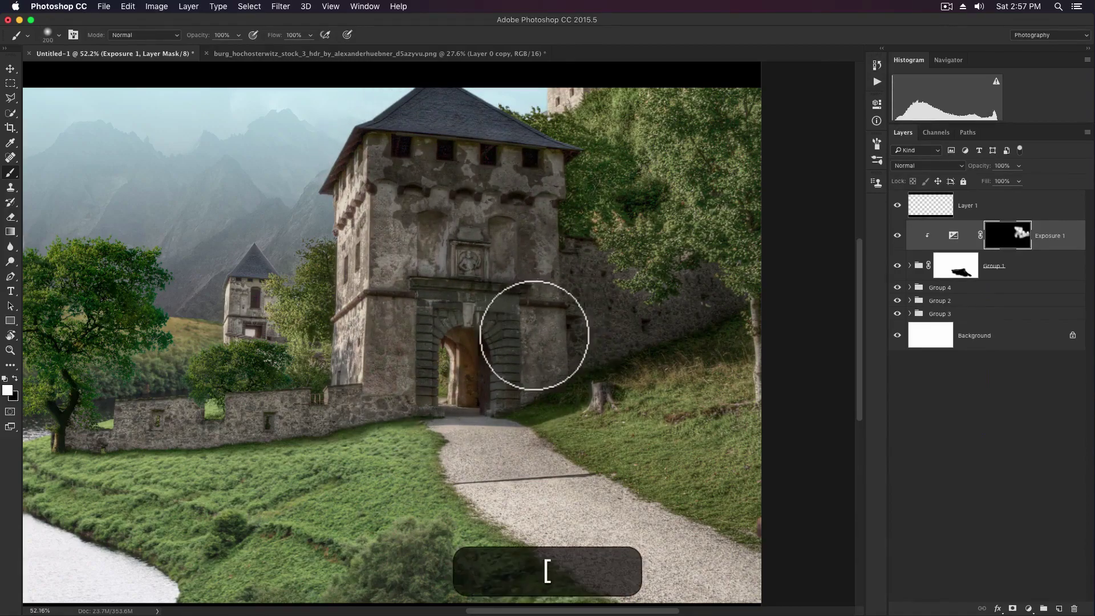
{"action": "key", "text": "bracketright"}
{"action": "key", "text": "bracketright"}
{"action": "key", "text": "bracketright"}
{"action": "key", "text": "bracketleft"}
{"action": "key", "text": "bracketleft"}
{"action": "key", "text": "bracketleft"}
{"action": "key", "text": "bracketright"}
{"action": "key", "text": "bracketright"}
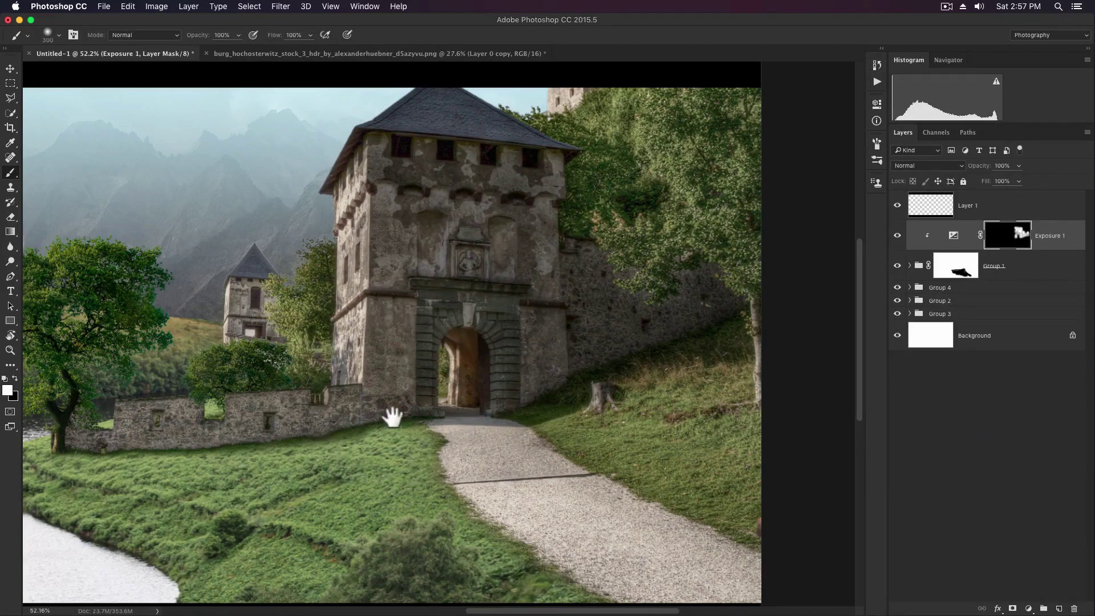
- Paint white on the Exposure mask to darken the low stone wall between the gatehouse and the large tree
{"action": "scroll", "coordinate": [393, 411], "scroll_direction": "left", "scroll_amount": 6}
{"action": "scroll", "coordinate": [394, 411], "scroll_direction": "down", "scroll_amount": 3}
{"action": "key", "text": "bracketleft"}
{"action": "left_click_drag", "start_coordinate": [467, 368], "coordinate": [263, 371]}
{"action": "key", "text": "bracketleft"}
{"action": "key", "text": "bracketleft"}
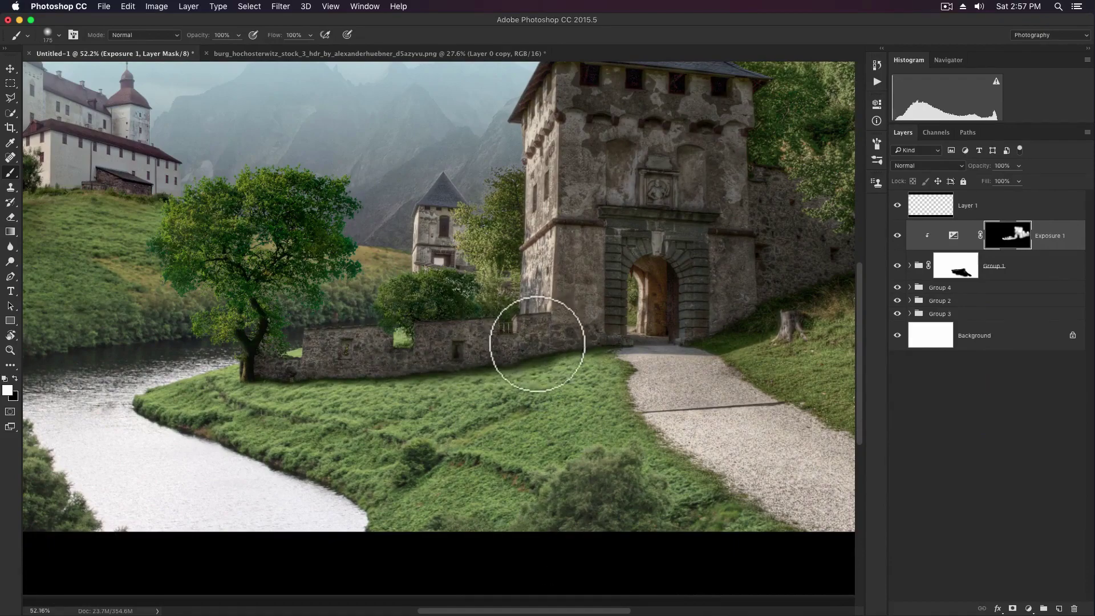
- Darken the gatehouse's right side further by painting white on the Exposure mask with a 175 px brush
{"action": "scroll", "coordinate": [570, 367], "scroll_direction": "right", "scroll_amount": 5}
{"action": "scroll", "coordinate": [569, 367], "scroll_direction": "up", "scroll_amount": 2}
{"action": "scroll", "coordinate": [571, 367], "scroll_direction": "left", "scroll_amount": 3}
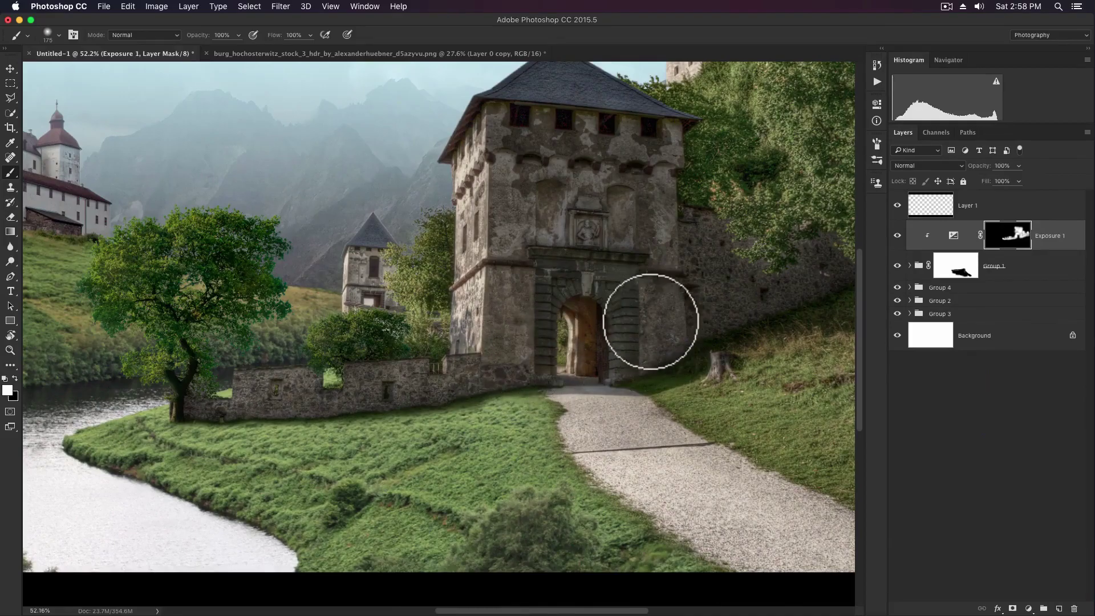
{"action": "left_click_drag", "start_coordinate": [663, 196], "coordinate": [599, 311]}
- Paint white on the Exposure mask with a small brush to darken the small distant tower and the foliage beside it
{"action": "left_click_drag", "start_coordinate": [379, 347], "coordinate": [432, 322]}
{"action": "key", "text": "z"}
{"action": "key", "text": "b"}
{"action": "key", "text": "["}
{"action": "key", "text": "["}
{"action": "key", "text": "["}
{"action": "key", "text": "["}
{"action": "key", "text": "["}
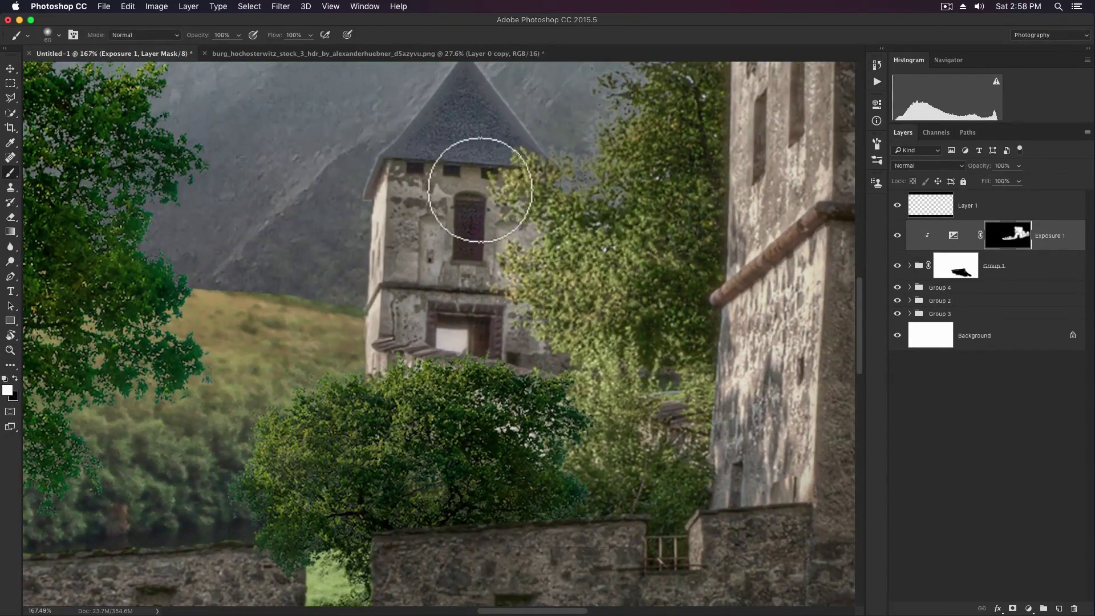
{"action": "mouse_move", "coordinate": [498, 181]}
{"action": "left_mouse_down"}
{"action": "mouse_move", "coordinate": [485, 202]}
{"action": "mouse_move", "coordinate": [531, 233]}
{"action": "mouse_move", "coordinate": [490, 245]}
{"action": "mouse_move", "coordinate": [509, 323]}
{"action": "left_mouse_up"}
{"action": "key", "text": "]"}
{"action": "key", "text": "]"}
{"action": "key", "text": "]"}
{"action": "key", "text": "bracketright"}
{"action": "key", "text": "bracketleft"}
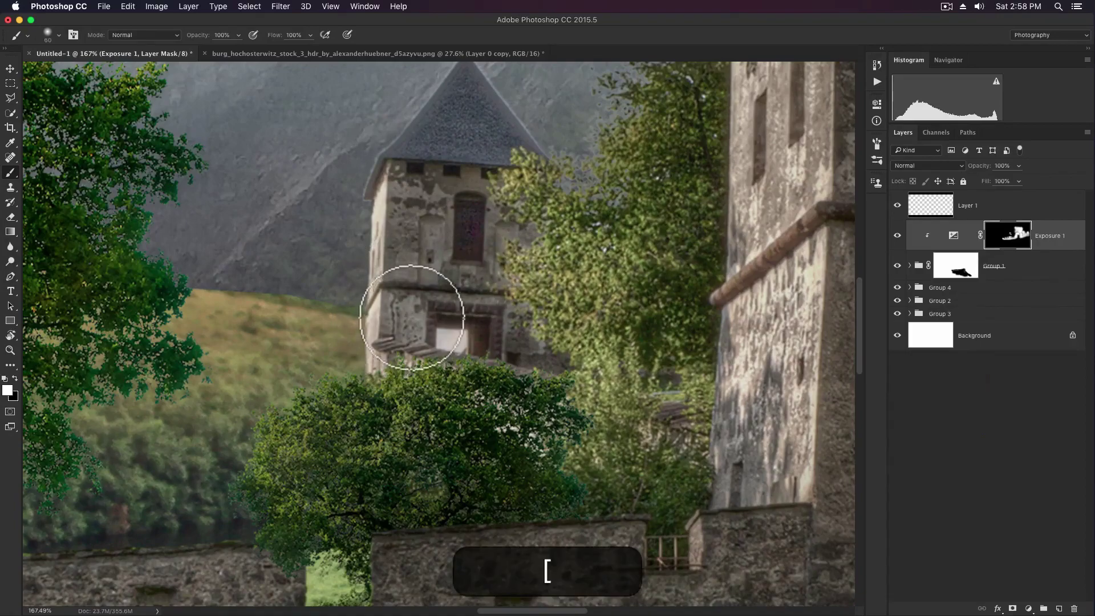
{"action": "key", "text": "bracketright"}
{"action": "key", "text": "z"}
{"action": "left_click_drag", "start_coordinate": [508, 284], "coordinate": [485, 290]}
{"action": "key", "text": "v"}
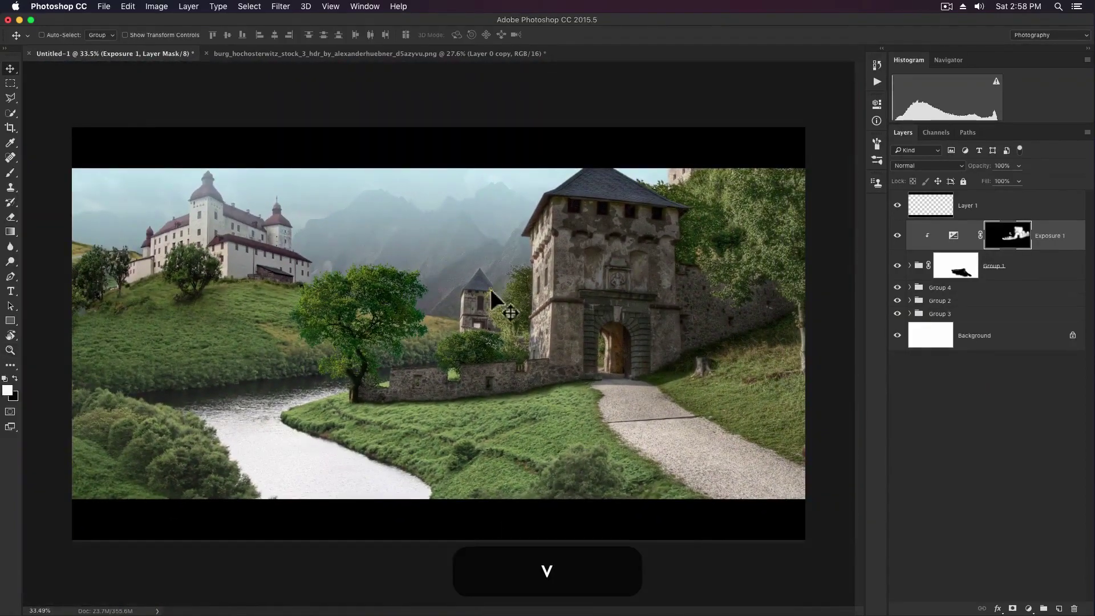
- Darken the large riverside tree by painting white on the Exposure mask with a 500 px brush
{"action": "key", "text": "b"}
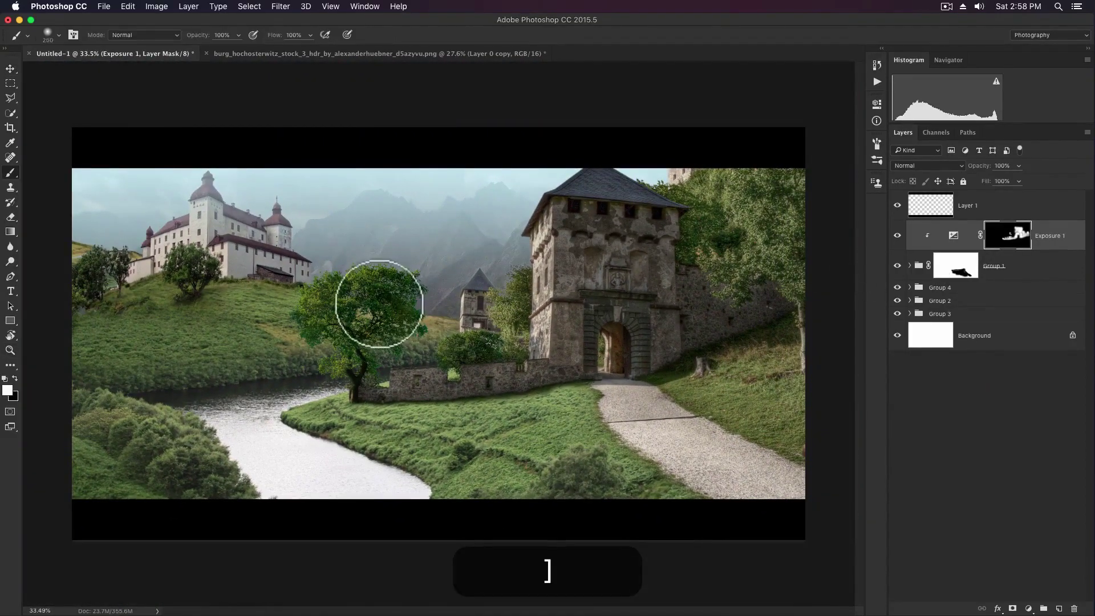
{"action": "key", "text": "bracketright"}
{"action": "key", "text": "bracketright"}
{"action": "key", "text": "bracketright"}
{"action": "left_click", "coordinate": [374, 303]}
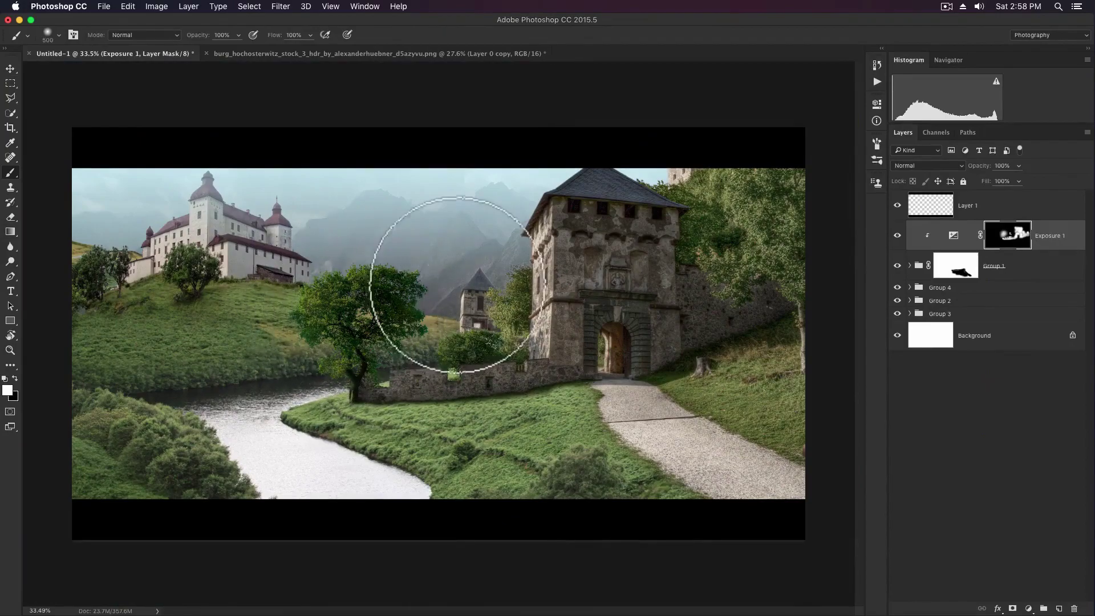
- Add an Exposure adjustment clipped to the castle layer in Group 4, with exposure -1.85 and gamma 0.77, and invert its mask
{"action": "key", "text": "v"}
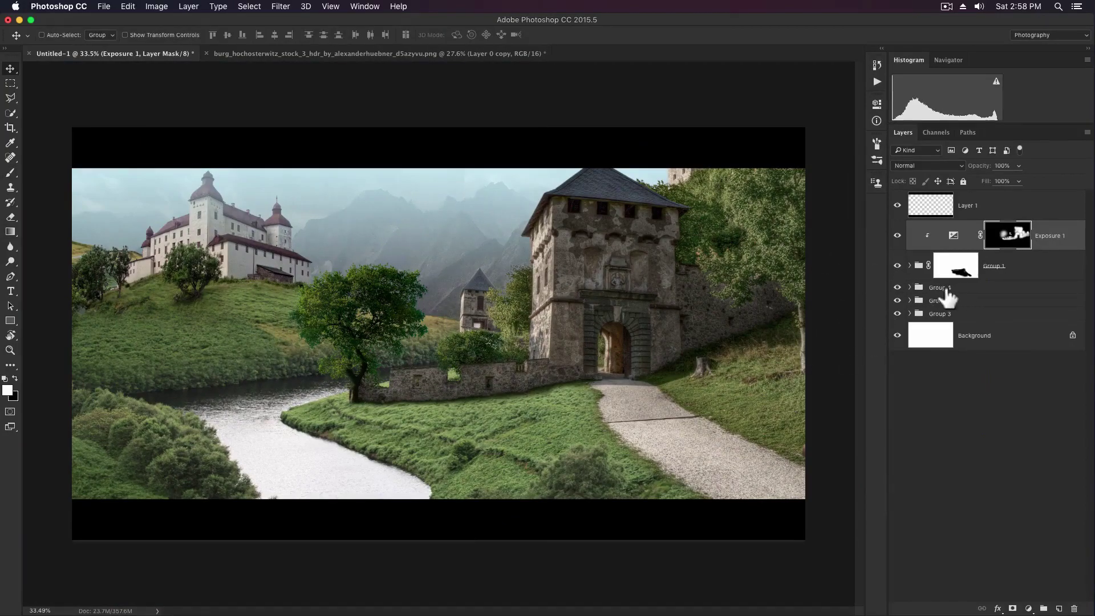
{"action": "left_click", "coordinate": [956, 289]}
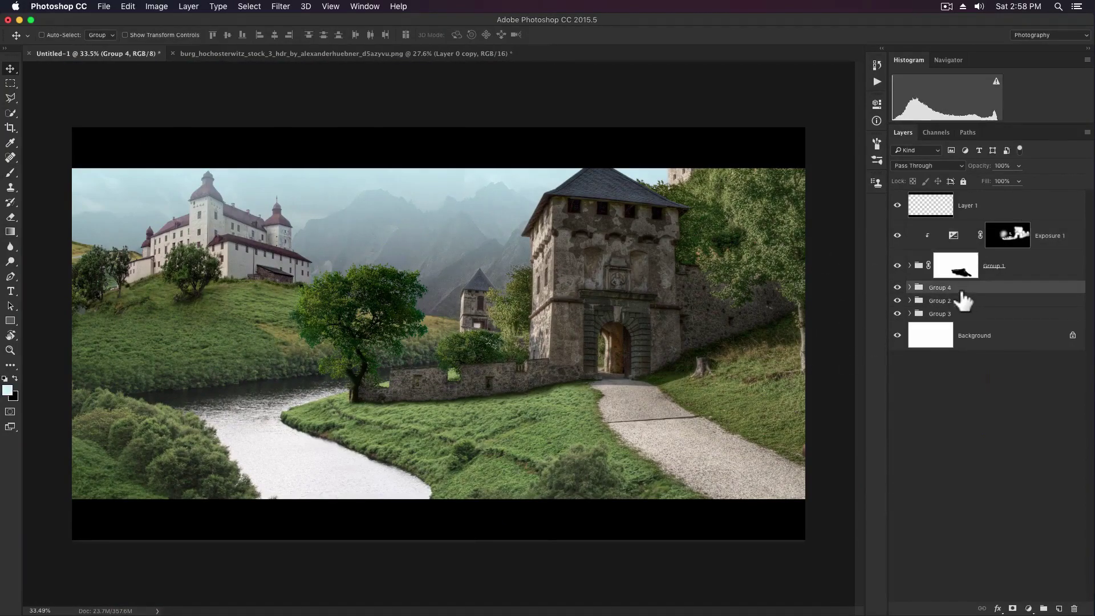
{"action": "left_click", "coordinate": [910, 288]}
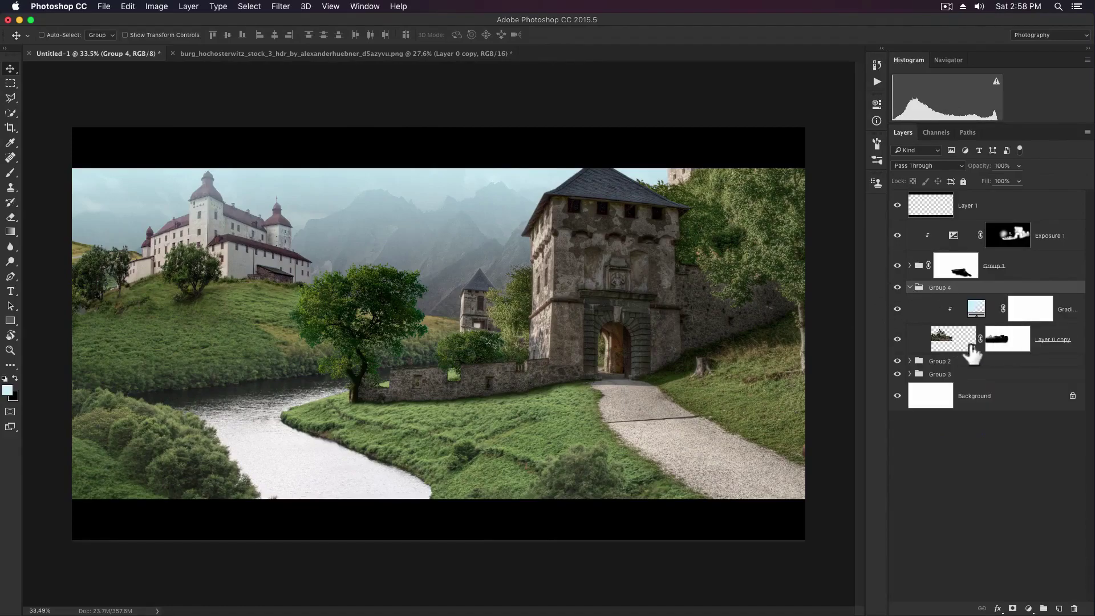
{"action": "left_click", "coordinate": [977, 354]}
{"action": "left_click", "coordinate": [1029, 608]}
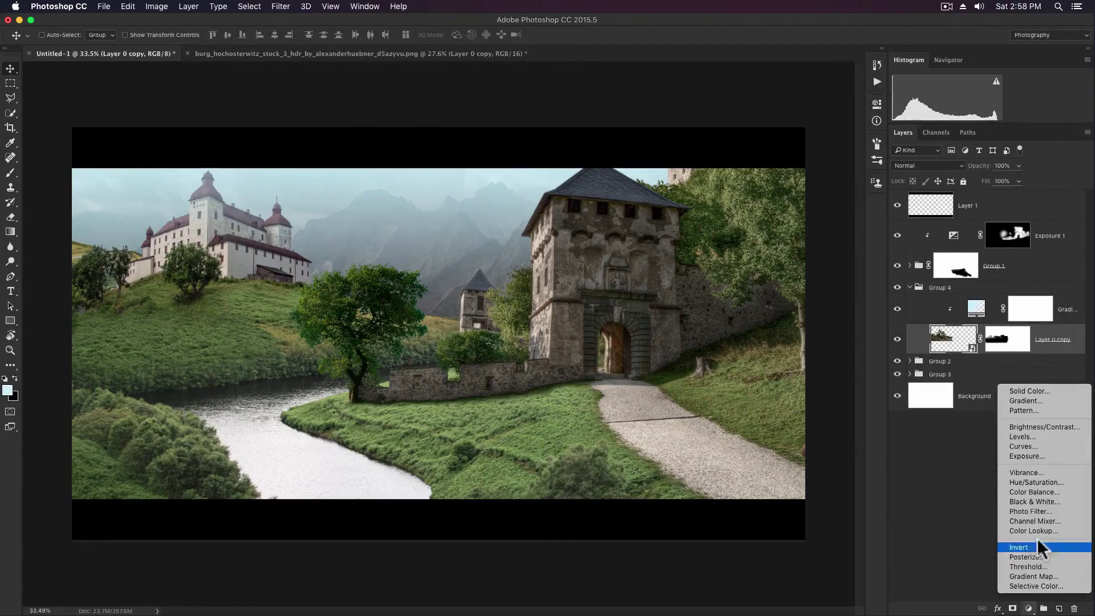
{"action": "left_click", "coordinate": [1049, 455]}
{"action": "left_click_drag", "start_coordinate": [727, 164], "coordinate": [705, 165]}
{"action": "left_click_drag", "start_coordinate": [737, 210], "coordinate": [747, 207]}
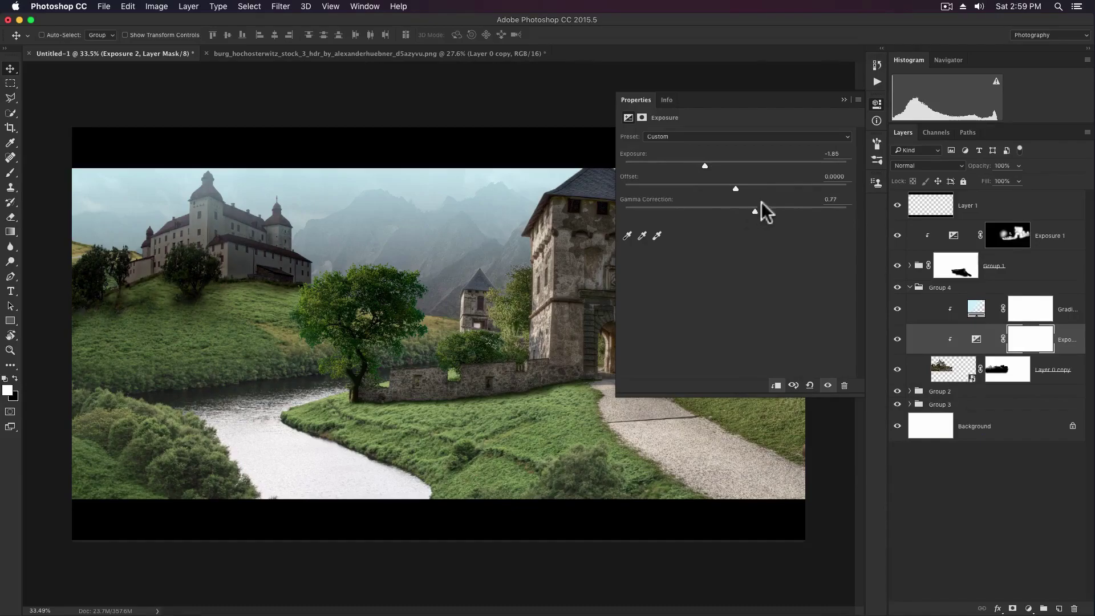
{"action": "left_click", "coordinate": [843, 100]}
{"action": "key", "text": "super+i"}
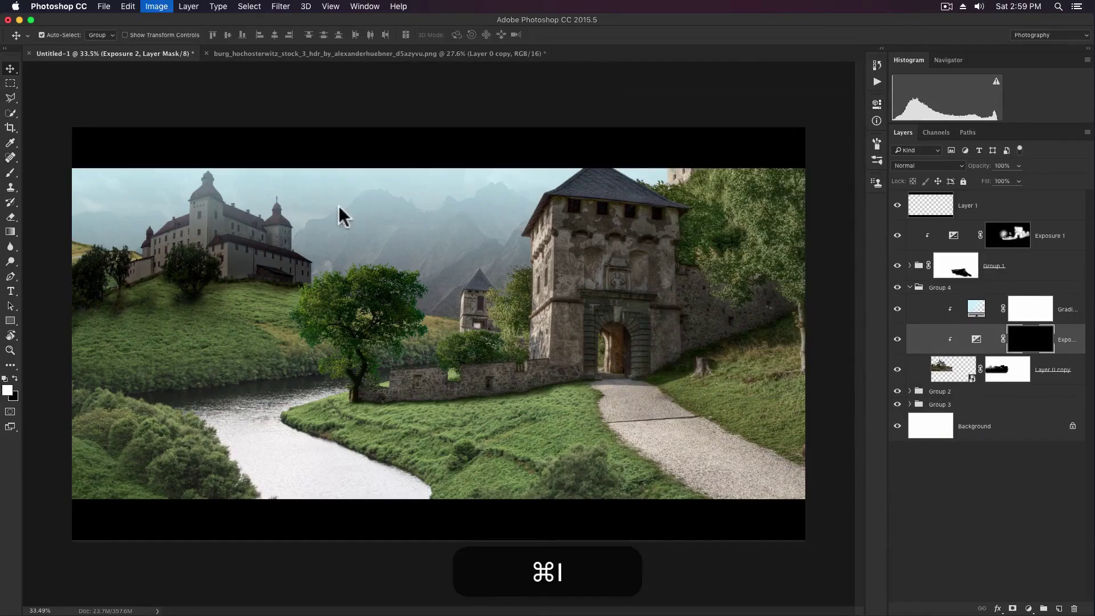
- Start a Pen path in the grass below the castle's front corner and run it up the corner to the roof eave
{"action": "key", "text": "z"}
{"action": "left_click_drag", "start_coordinate": [215, 233], "coordinate": [316, 258]}
{"action": "key", "text": "space"}
{"action": "left_click_drag", "start_coordinate": [448, 353], "coordinate": [346, 230]}
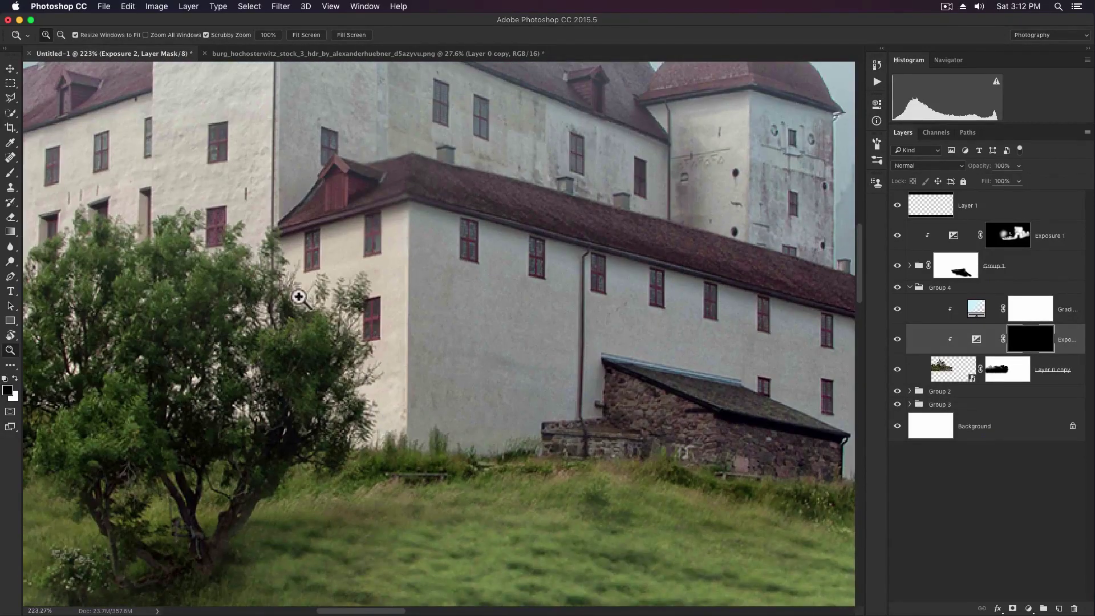
{"action": "key", "text": "p"}
{"action": "key", "text": "z"}
{"action": "mouse_move", "coordinate": [417, 465]}
{"action": "left_mouse_down"}
{"action": "mouse_move", "coordinate": [421, 457]}
{"action": "mouse_move", "coordinate": [420, 467]}
{"action": "left_mouse_up"}
{"action": "key", "text": "p"}
{"action": "left_click", "coordinate": [406, 489]}
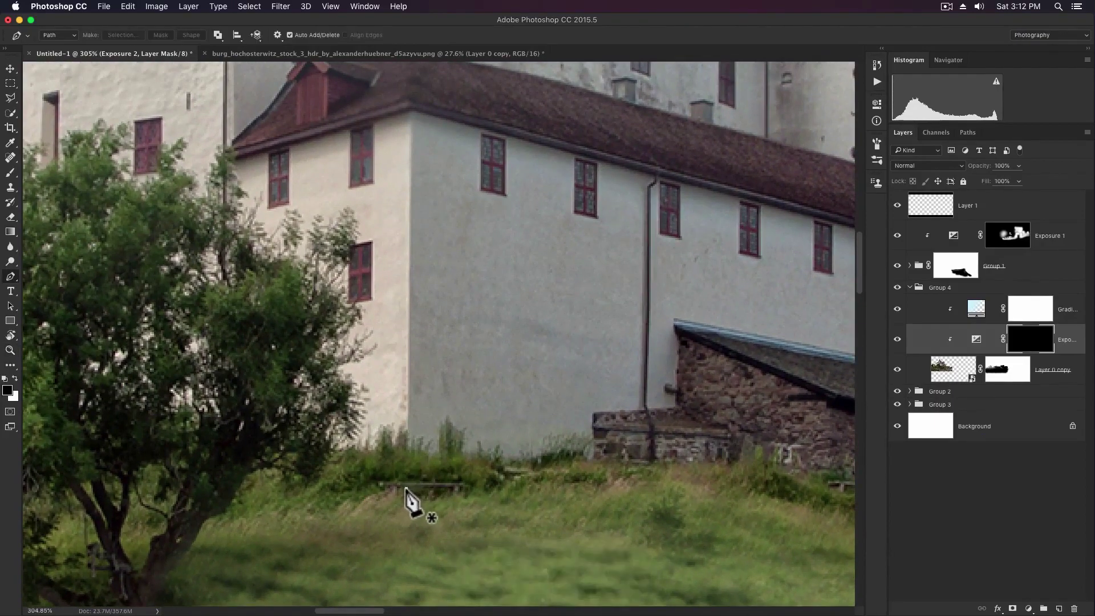
{"action": "left_click", "coordinate": [408, 487]}
{"action": "key", "text": "space"}
{"action": "left_click_drag", "start_coordinate": [395, 216], "coordinate": [398, 319]}
{"action": "left_click", "coordinate": [414, 209]}
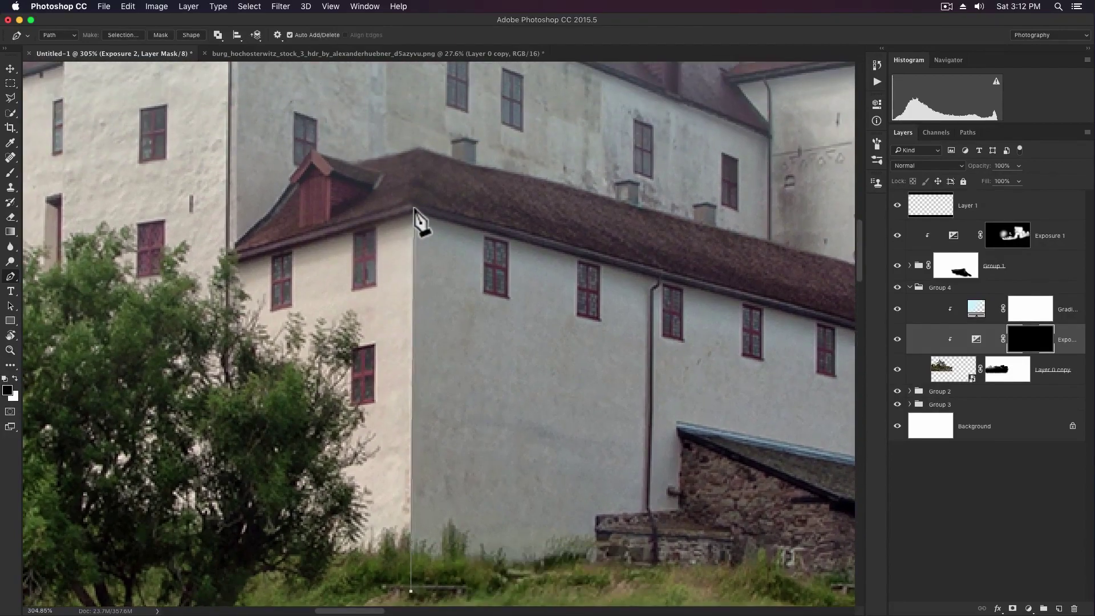
- Continue the path up the main tower's corner edge and over its domed roof to the spire
{"action": "scroll", "coordinate": [269, 293], "scroll_direction": "up", "scroll_amount": 10}
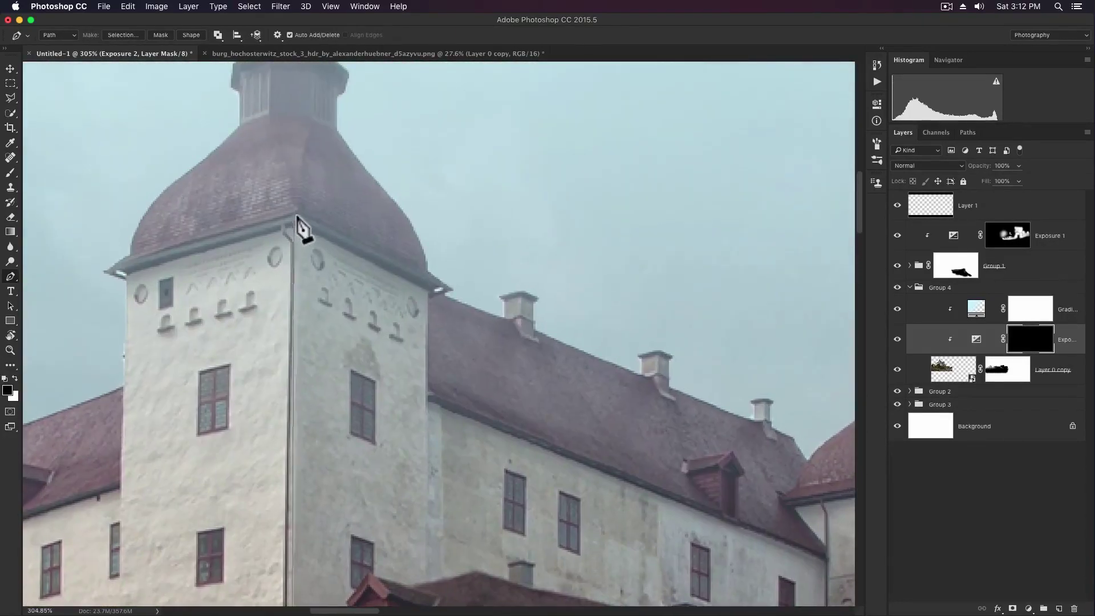
{"action": "scroll", "coordinate": [292, 239], "scroll_direction": "up", "scroll_amount": 3}
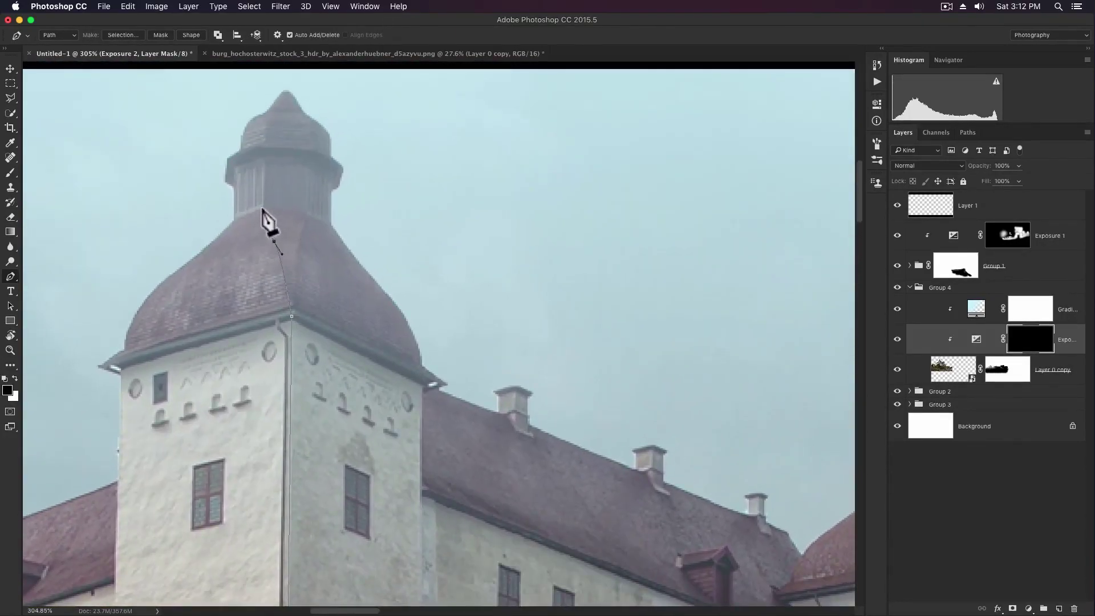
{"action": "left_click", "coordinate": [262, 210]}
{"action": "scroll", "coordinate": [263, 209], "scroll_direction": "up", "scroll_amount": 2}
{"action": "left_click", "coordinate": [267, 218]}
{"action": "left_click_drag", "start_coordinate": [300, 163], "coordinate": [320, 158]}
- Carry the path through the sky around the round-roofed tower and the castle's far end, and close it along the grass
{"action": "left_click_drag", "start_coordinate": [489, 292], "coordinate": [413, 176]}
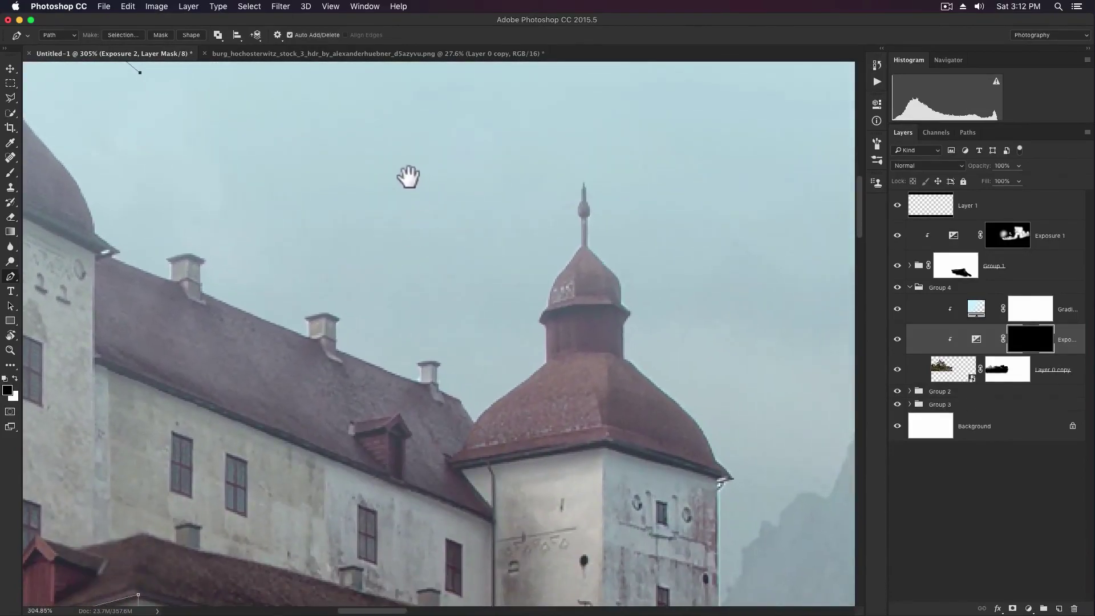
{"action": "left_click_drag", "start_coordinate": [455, 356], "coordinate": [466, 376]}
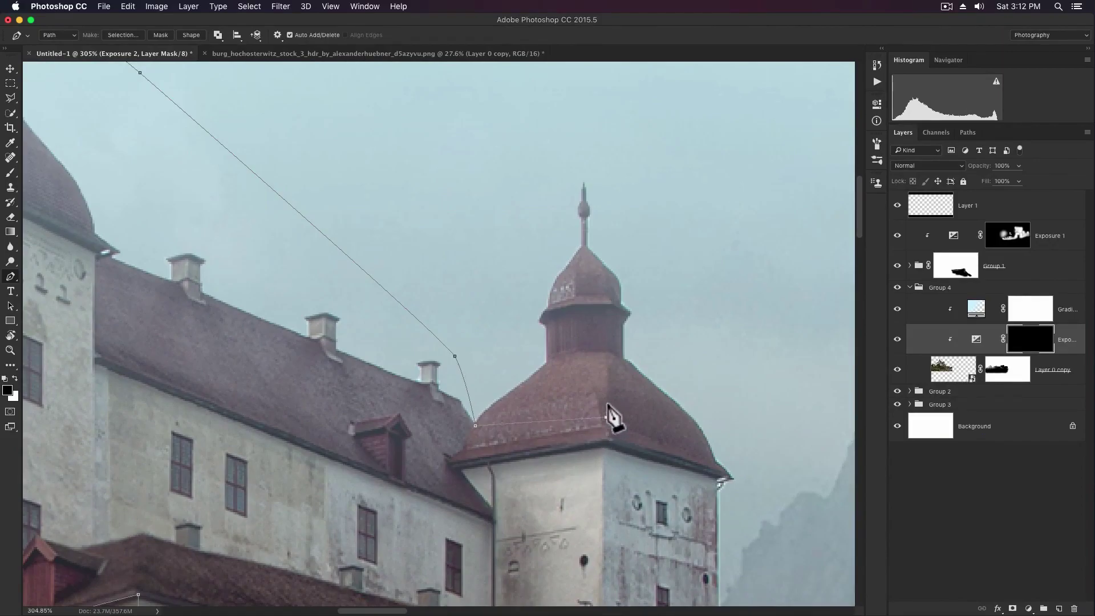
{"action": "left_click_drag", "start_coordinate": [614, 272], "coordinate": [575, 287]}
{"action": "left_click", "coordinate": [642, 296]}
{"action": "left_click_drag", "start_coordinate": [651, 341], "coordinate": [531, 226]}
{"action": "left_click", "coordinate": [628, 327]}
{"action": "left_click_drag", "start_coordinate": [643, 434], "coordinate": [573, 232]}
{"action": "left_click", "coordinate": [581, 296]}
{"action": "left_click", "coordinate": [513, 544]}
{"action": "left_click_drag", "start_coordinate": [479, 562], "coordinate": [584, 445]}
{"action": "left_click", "coordinate": [325, 386]}
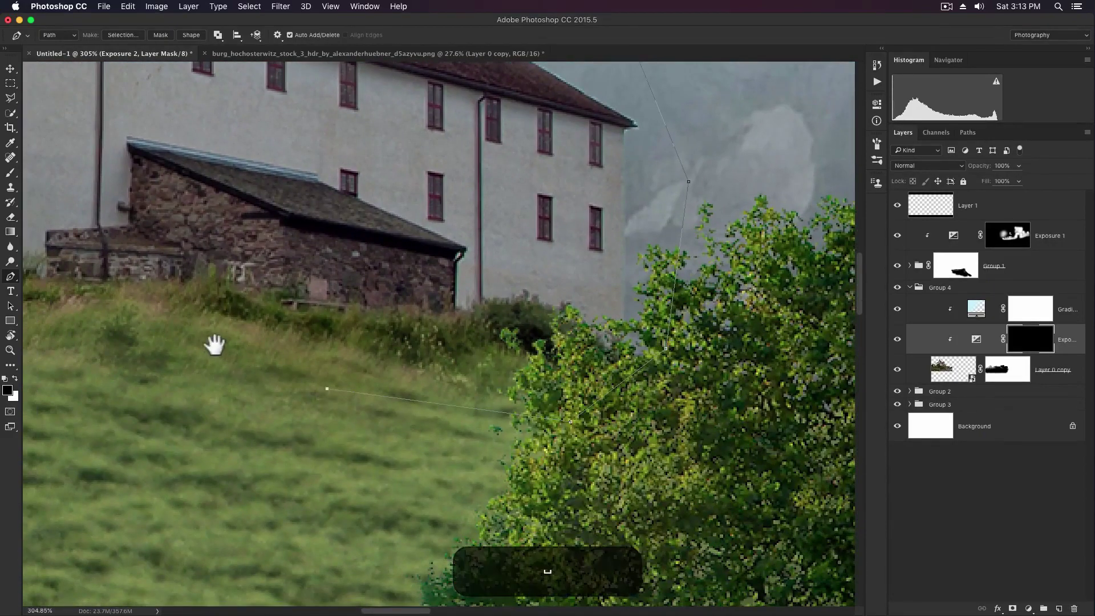
{"action": "left_click_drag", "start_coordinate": [210, 348], "coordinate": [376, 373]}
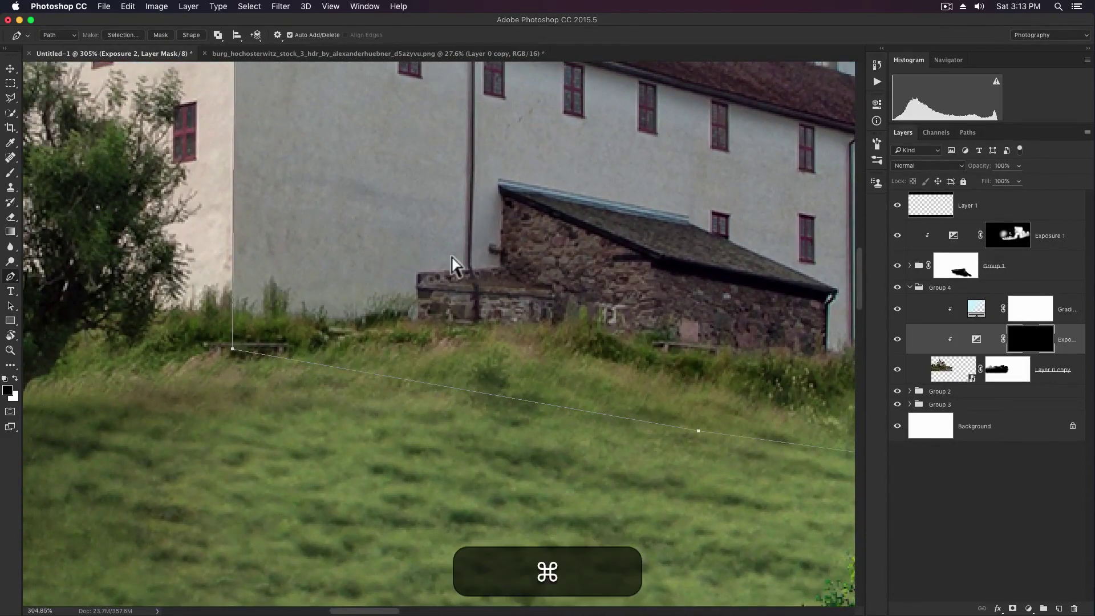
- Convert the path to a selection, fill it with white on the castle's Exposure mask, and deselect
{"action": "key", "text": "super+0"}
{"action": "key", "text": "super+Return"}
{"action": "key", "text": "x"}
{"action": "key", "text": "alt+BackSpace"}
{"action": "key", "text": "super+d"}
{"action": "key", "text": "v"}
- Outline the narrow shaded end wall of the castle's low side wing with a Pen path
{"action": "key", "text": "z"}
{"action": "left_click_drag", "start_coordinate": [195, 260], "coordinate": [428, 353]}
{"action": "left_click_drag", "start_coordinate": [271, 285], "coordinate": [615, 276]}
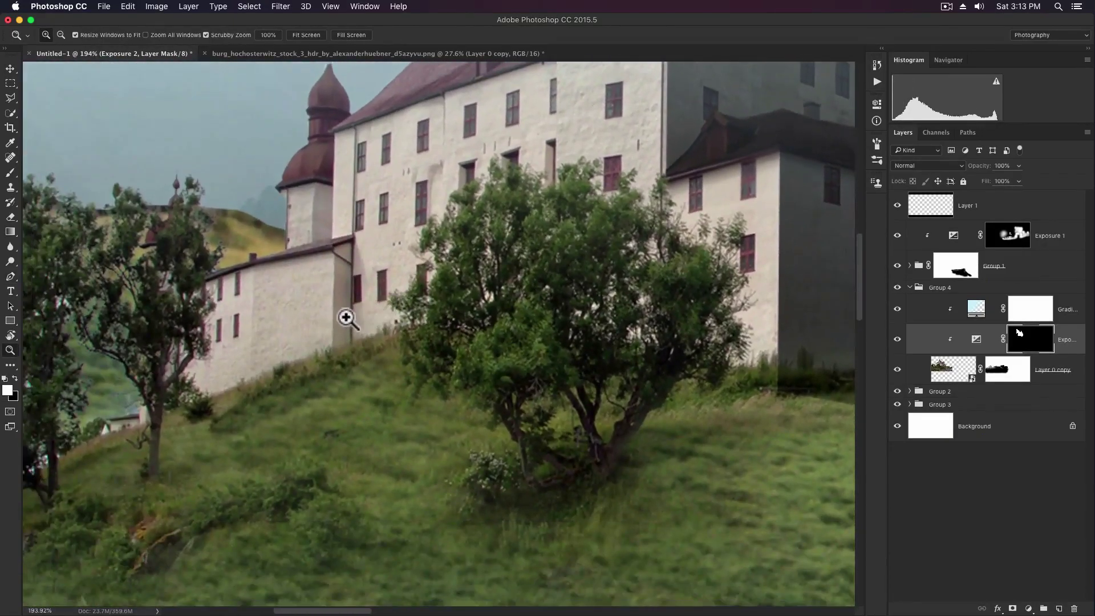
{"action": "left_click_drag", "start_coordinate": [349, 319], "coordinate": [380, 320]}
{"action": "key", "text": "p"}
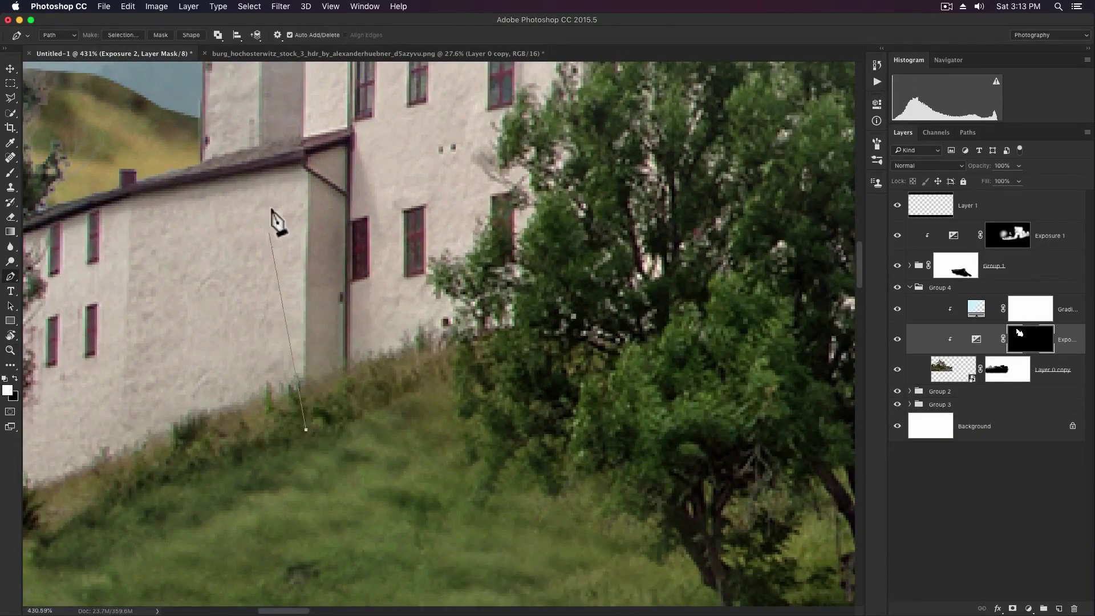
{"action": "key", "text": "super+z"}
{"action": "left_click", "coordinate": [304, 430]}
{"action": "left_click_drag", "start_coordinate": [283, 377], "coordinate": [270, 460]}
{"action": "left_click", "coordinate": [297, 234]}
- Turn the side wing path into a feathered selection, fill it with white on the Exposure mask, and deselect
{"action": "key", "text": "super+Return"}
{"action": "key", "text": "shift+F6"}
{"action": "key", "text": "Return"}
{"action": "key", "text": "alt+BackSpace"}
{"action": "key", "text": "super+d"}
{"action": "key", "text": "v"}
- Outline the shaded side of the small turret behind the low wing, including part of its dome, with a Pen path
{"action": "key", "text": "space"}
{"action": "left_click_drag", "start_coordinate": [296, 234], "coordinate": [297, 322]}
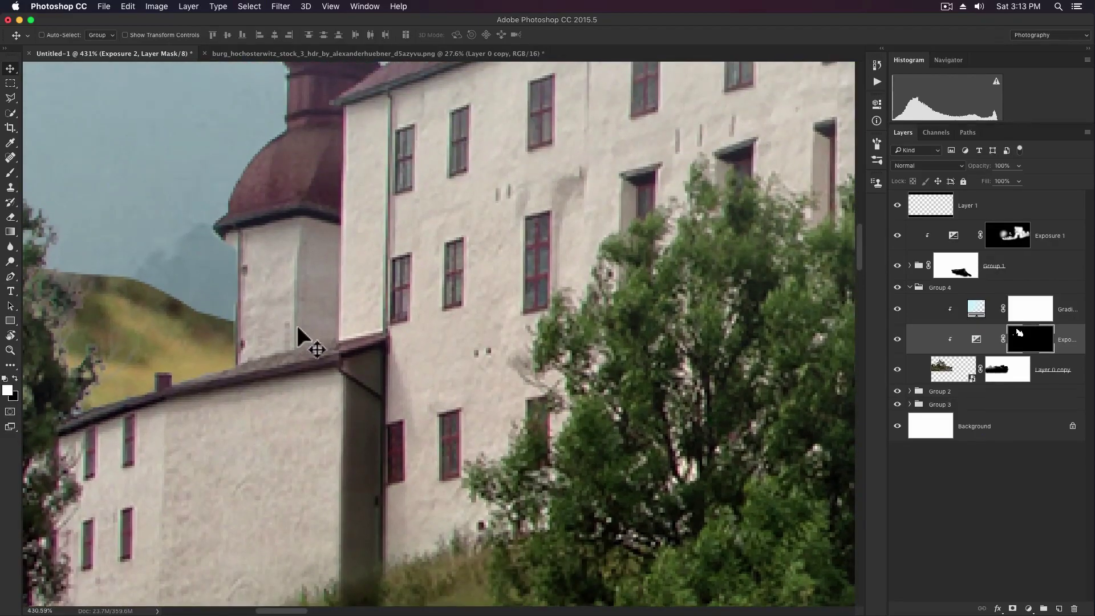
{"action": "key", "text": "p"}
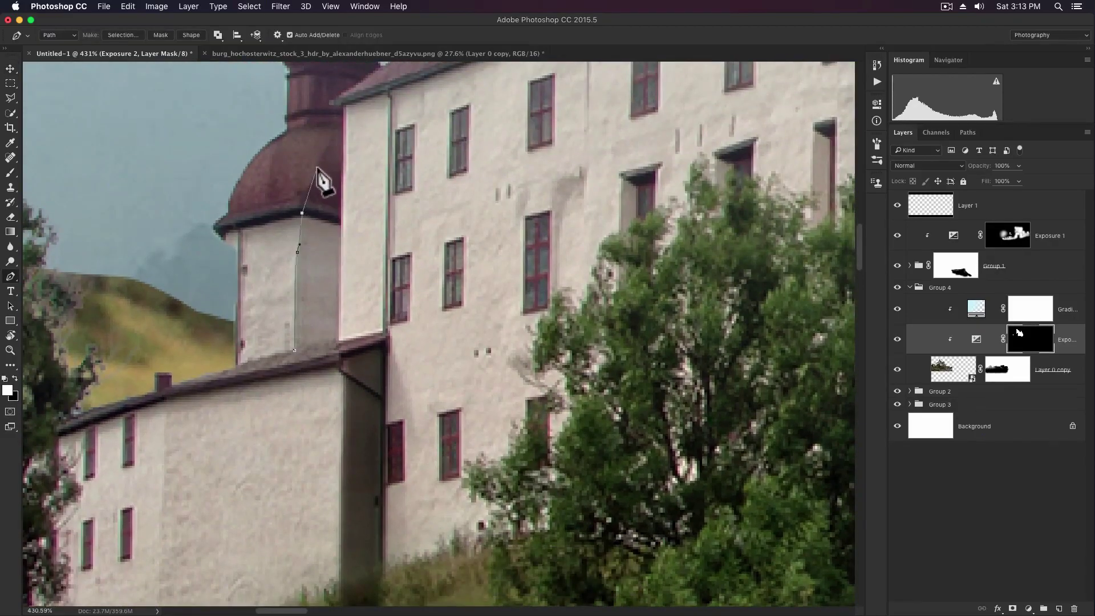
{"action": "key", "text": "alt+super+z"}
{"action": "key", "text": "alt+super+z"}
{"action": "left_click_drag", "start_coordinate": [309, 186], "coordinate": [320, 169]}
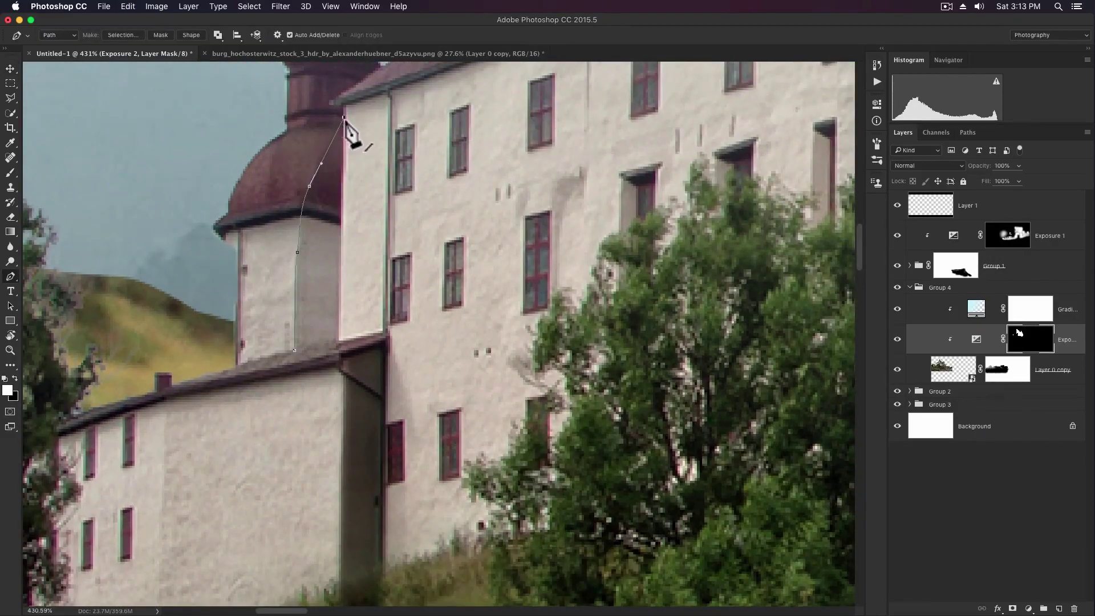
- Convert the turret path to a feathered selection, fill it with white on the Exposure mask, and deselect
{"action": "key", "text": "super+Return"}
{"action": "key", "text": "shift+F6"}
{"action": "key", "text": "Return"}
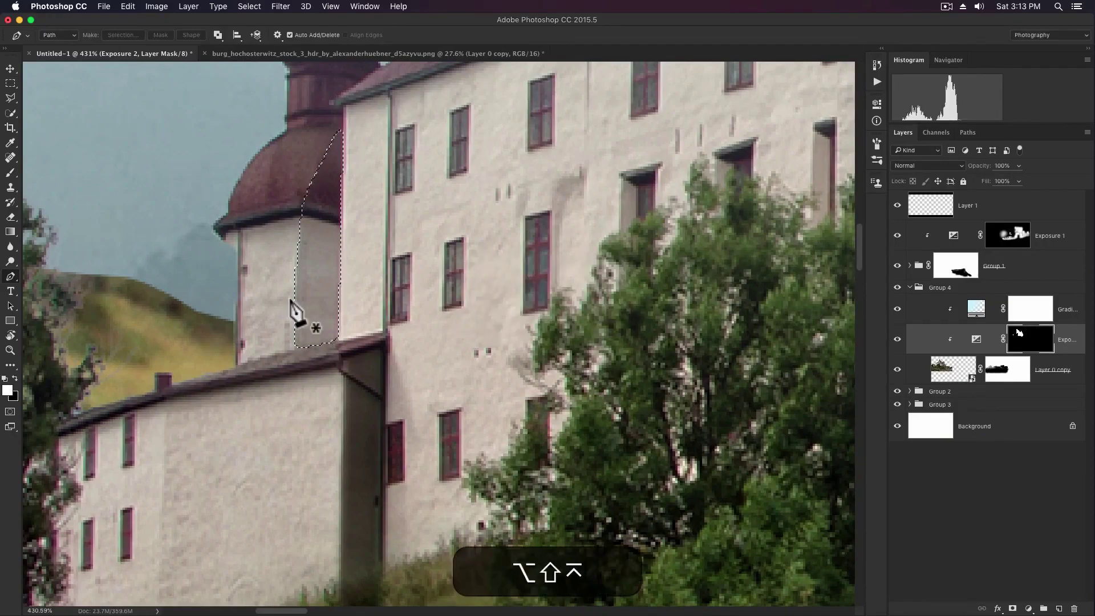
{"action": "key", "text": "alt+BackSpace"}
{"action": "key", "text": "super+d"}
{"action": "key", "text": "v"}
- Outline the shaded side of the roof dormer with a Pen path and fill it with white on the Exposure mask
{"action": "key", "text": "space"}
{"action": "left_click_drag", "start_coordinate": [396, 188], "coordinate": [373, 388]}
{"action": "left_click_drag", "start_coordinate": [655, 166], "coordinate": [440, 264]}
{"action": "key", "text": "p"}
{"action": "left_click", "coordinate": [446, 268]}
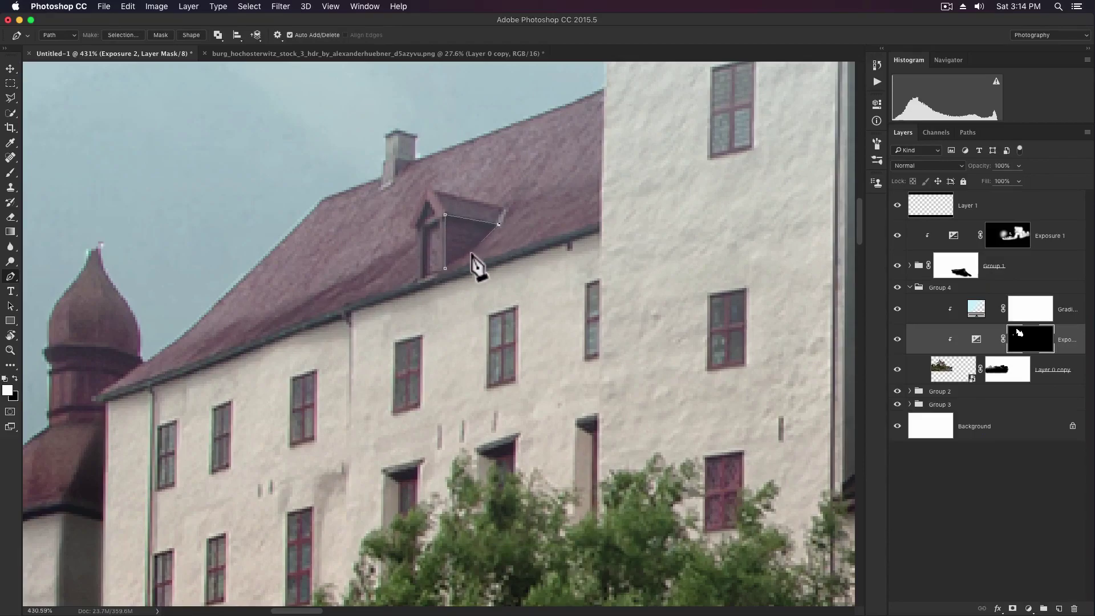
{"action": "key", "text": "alt+super+BackSpace"}
{"action": "key", "text": "v"}
- Touch up the castle's Exposure mask with a soft brush where the shaded wall meets the grass
{"action": "key", "text": "z"}
{"action": "left_click_drag", "start_coordinate": [502, 339], "coordinate": [388, 285]}
{"action": "key", "text": "space"}
{"action": "left_click_drag", "start_coordinate": [558, 372], "coordinate": [428, 292]}
{"action": "mouse_move", "coordinate": [537, 386]}
{"action": "left_mouse_down"}
{"action": "mouse_move", "coordinate": [563, 374]}
{"action": "mouse_move", "coordinate": [628, 384]}
{"action": "mouse_move", "coordinate": [524, 377]}
{"action": "left_mouse_up"}
{"action": "key", "text": "b"}
{"action": "key", "text": "]"}
{"action": "key", "text": "]"}
{"action": "key", "text": "]"}
{"action": "key", "text": "x"}
{"action": "key", "text": "0"}
{"action": "key", "text": "x"}
{"action": "key", "text": "["}
{"action": "key", "text": "["}
{"action": "key", "text": "["}
{"action": "key", "text": "space"}
{"action": "left_click_drag", "start_coordinate": [506, 385], "coordinate": [443, 506]}
- Examine the castle's shading against the whole composition
{"action": "key", "text": "z"}
{"action": "left_click_drag", "start_coordinate": [571, 343], "coordinate": [531, 305]}
{"action": "key", "text": "v"}
{"action": "key", "text": "space"}
{"action": "left_click_drag", "start_coordinate": [513, 346], "coordinate": [467, 301]}
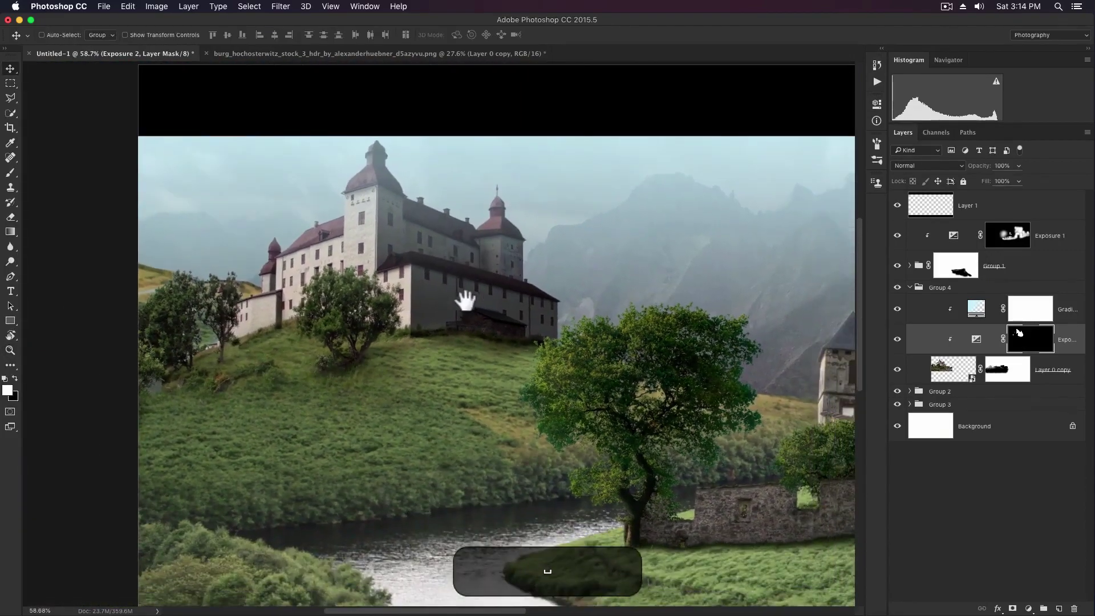
{"action": "key", "text": "z"}
{"action": "left_click_drag", "start_coordinate": [507, 340], "coordinate": [480, 320]}
{"action": "key", "text": "v"}
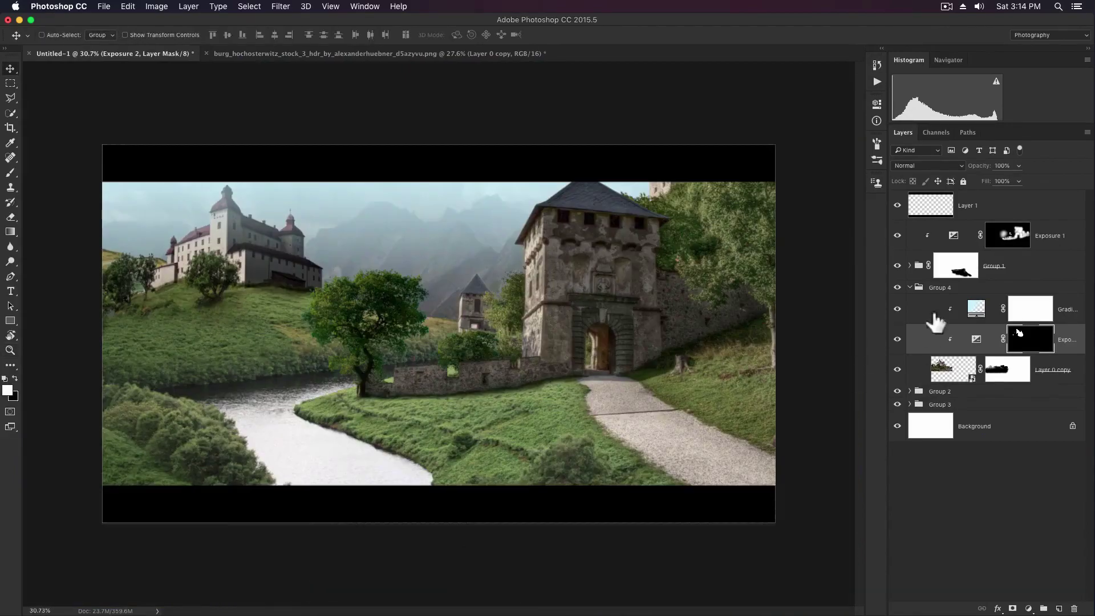
- Add an Exposure adjustment clipped to Group 2, with exposure -2.87 and gamma 0.85, and invert its mask
{"action": "left_click", "coordinate": [910, 287]}
{"action": "left_click", "coordinate": [970, 303]}
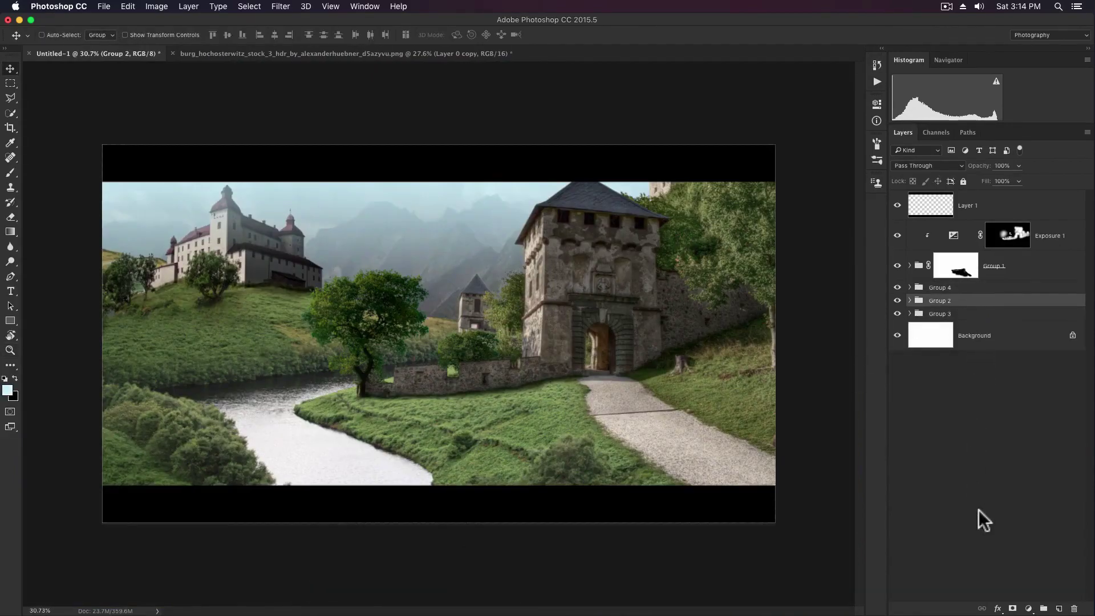
{"action": "left_click", "coordinate": [1029, 608]}
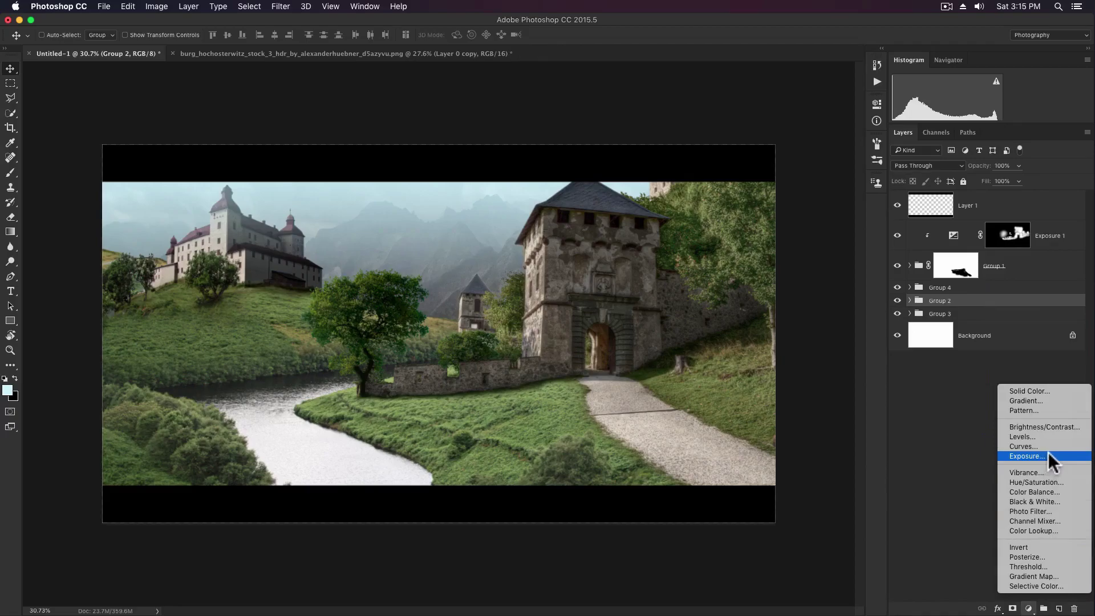
{"action": "left_click", "coordinate": [1049, 453]}
{"action": "left_click_drag", "start_coordinate": [731, 162], "coordinate": [691, 161]}
{"action": "left_click", "coordinate": [777, 385]}
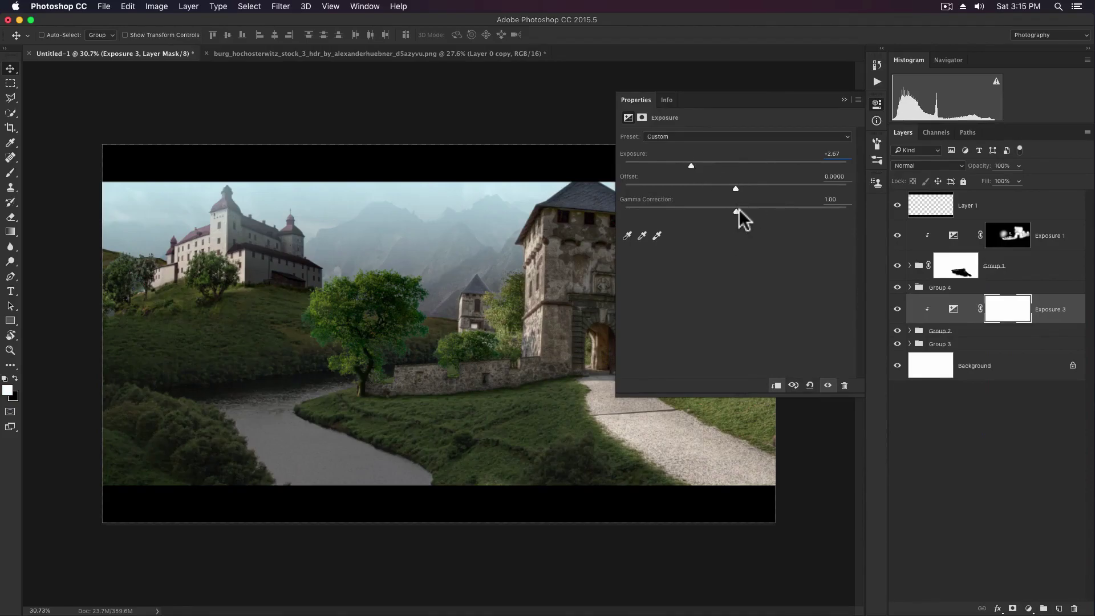
{"action": "left_click_drag", "start_coordinate": [739, 208], "coordinate": [748, 208]}
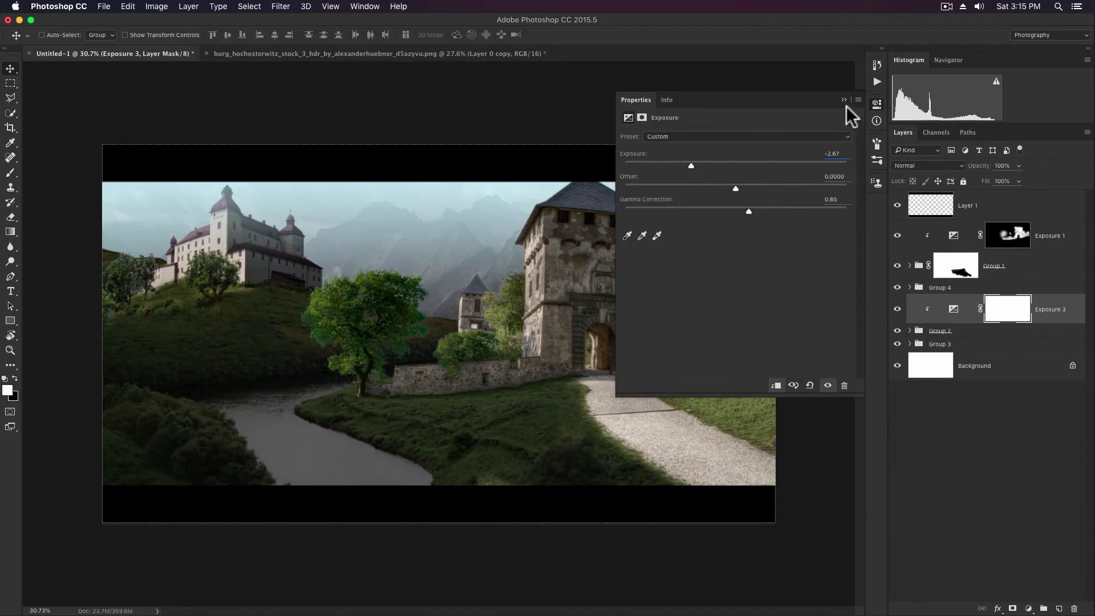
{"action": "left_click", "coordinate": [846, 100]}
{"action": "key", "text": "super+i"}
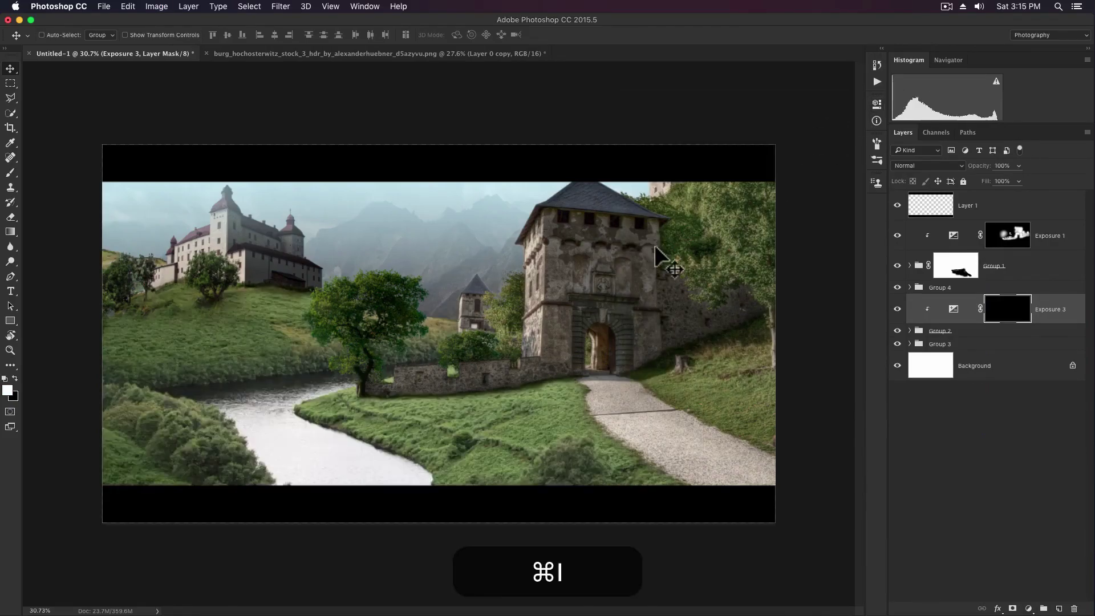
- Paint white on the new Exposure mask with a soft round brush to darken the hillside below the trees at the image's edge
{"action": "key", "text": "z"}
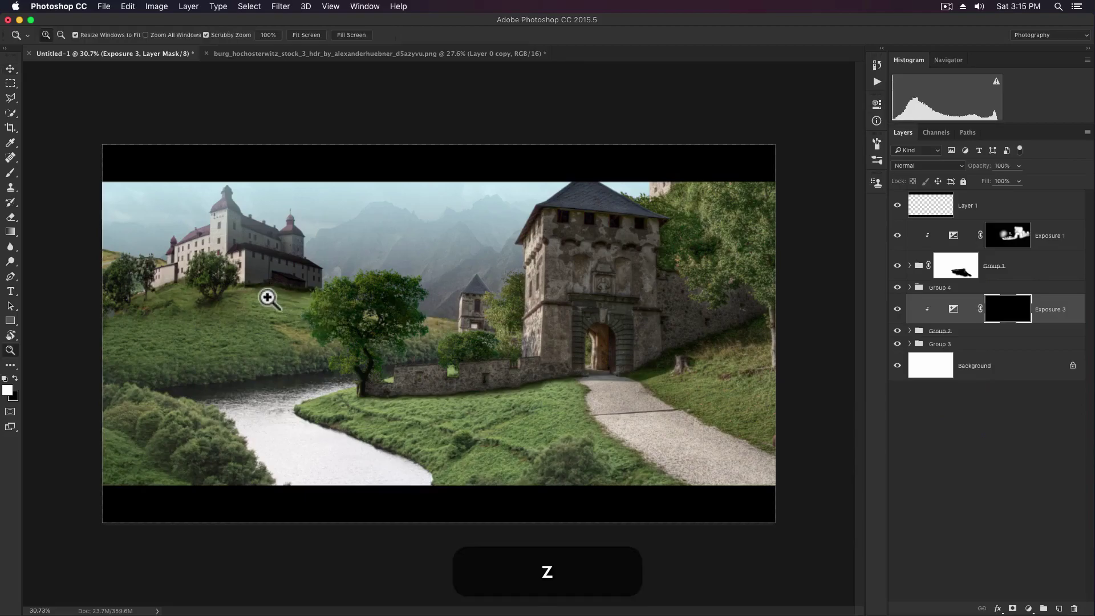
{"action": "left_click_drag", "start_coordinate": [281, 300], "coordinate": [330, 309]}
{"action": "key", "text": "space"}
{"action": "left_click_drag", "start_coordinate": [286, 317], "coordinate": [585, 269]}
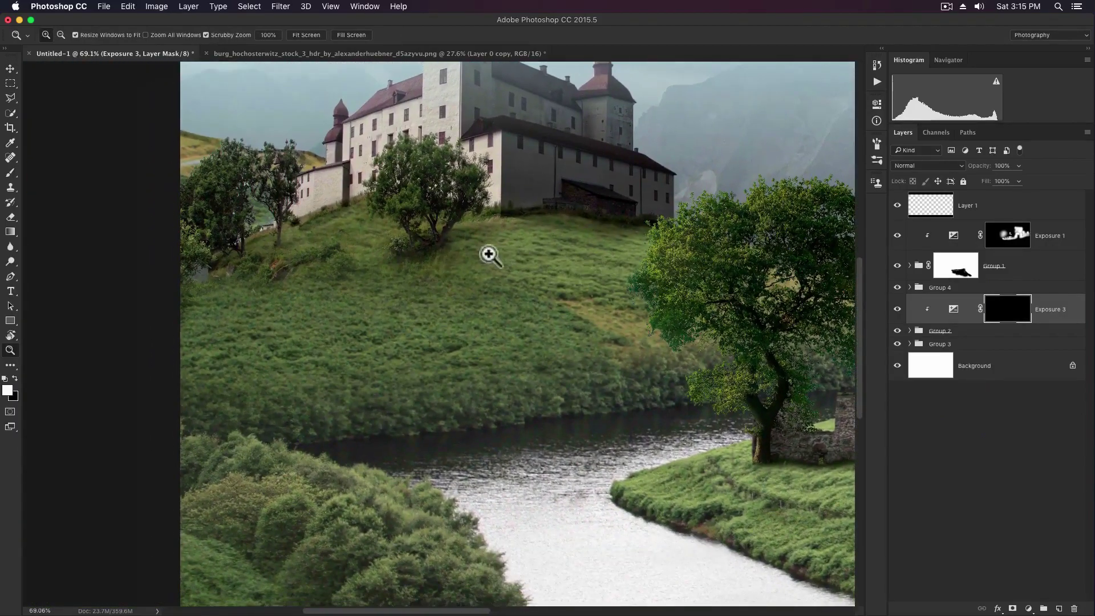
{"action": "key", "text": "b"}
{"action": "right_click", "coordinate": [568, 226]}
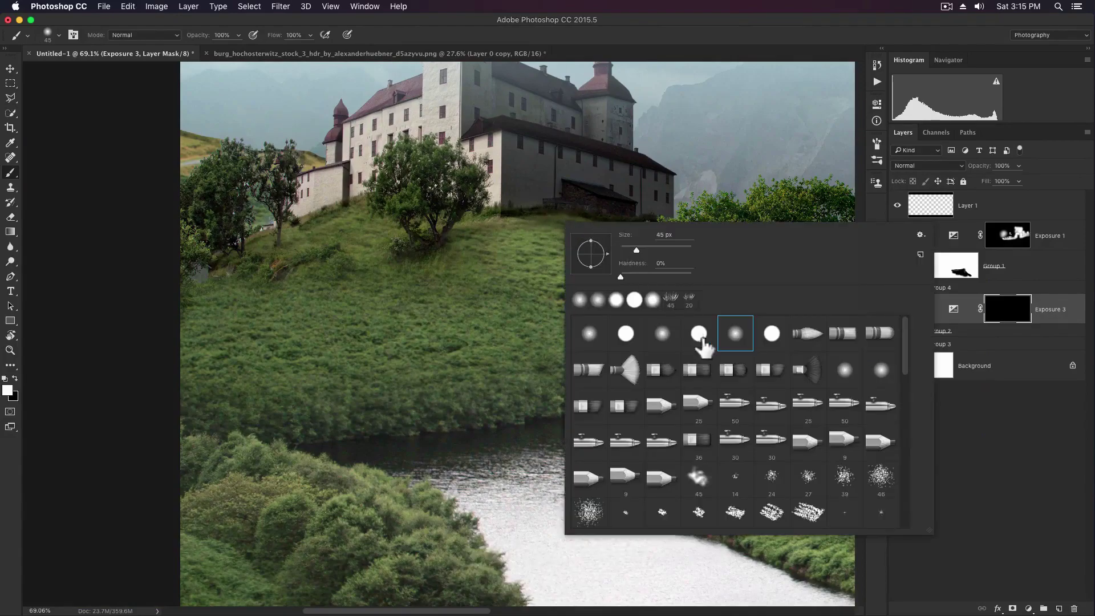
{"action": "left_click", "coordinate": [701, 31]}
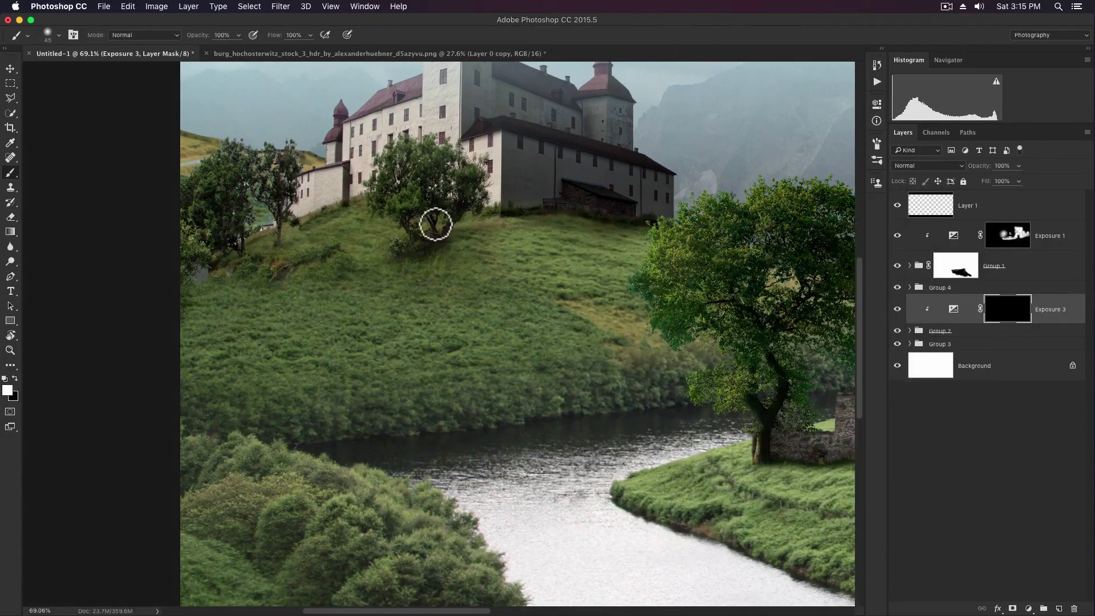
{"action": "key", "text": "bracketright"}
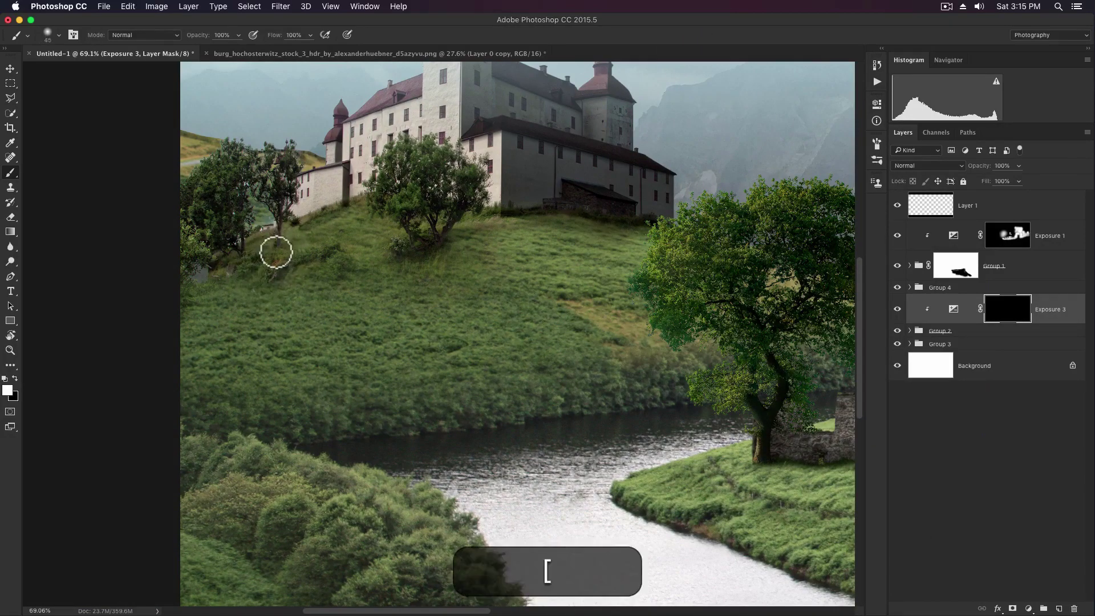
{"action": "key", "text": "bracketright"}
{"action": "key", "text": "bracketright"}
{"action": "key", "text": "bracketright"}
{"action": "left_click_drag", "start_coordinate": [222, 290], "coordinate": [186, 325]}
{"action": "key", "text": "bracketleft"}
{"action": "left_click_drag", "start_coordinate": [242, 294], "coordinate": [186, 347]}
- Paint white on the Exposure 3 mask with a soft brush to darken the far riverbank's bushes along the waterline
{"action": "mouse_move", "coordinate": [509, 406]}
{"action": "left_mouse_down"}
{"action": "mouse_move", "coordinate": [497, 404]}
{"action": "mouse_move", "coordinate": [672, 392]}
{"action": "left_mouse_up"}
{"action": "key", "text": "space"}
{"action": "left_click_drag", "start_coordinate": [594, 400], "coordinate": [772, 358]}
{"action": "left_click_drag", "start_coordinate": [675, 367], "coordinate": [483, 386]}
{"action": "key", "text": "bracketleft"}
{"action": "key", "text": "bracketleft"}
{"action": "key", "text": "bracketleft"}
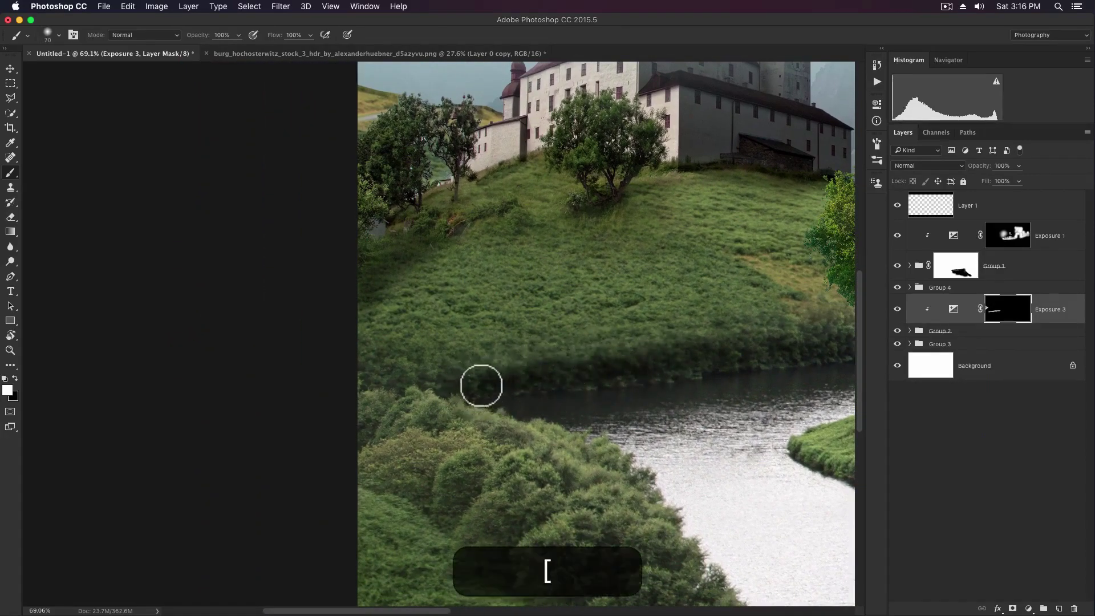
{"action": "scroll", "coordinate": [570, 371], "scroll_direction": "right", "scroll_amount": 5}
{"action": "key", "text": "bracketleft"}
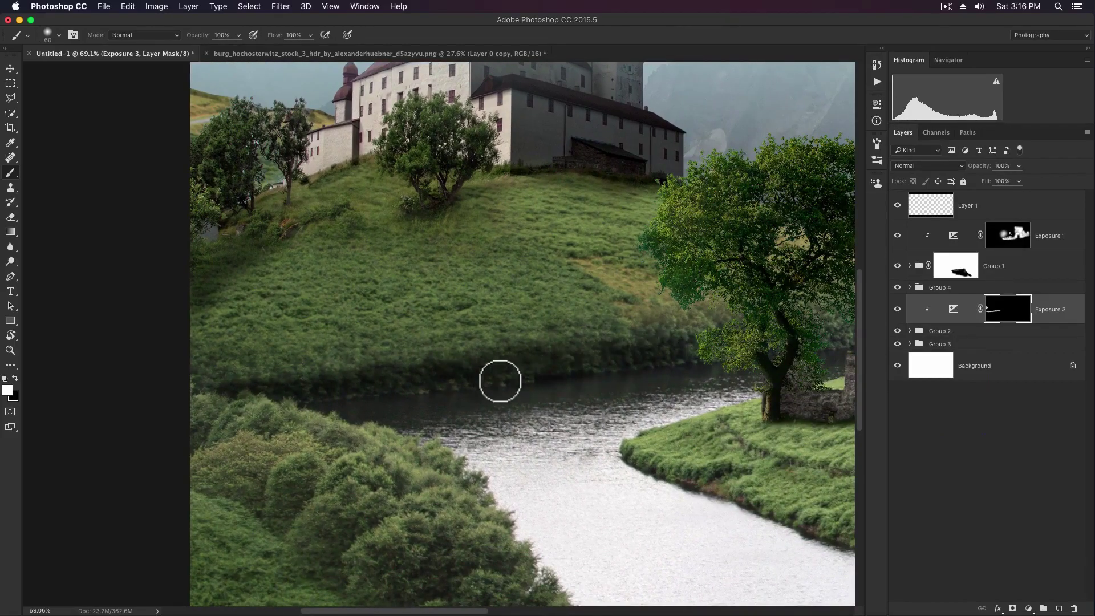
{"action": "scroll", "coordinate": [627, 360], "scroll_direction": "right", "scroll_amount": 8}
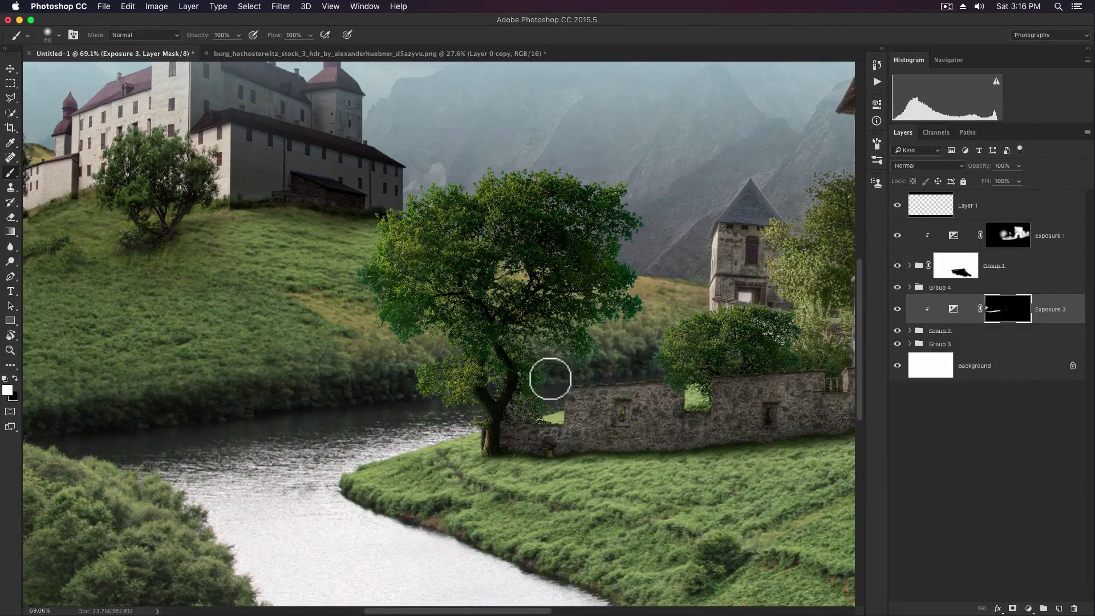
- Darken the bank behind the riverside tree and the grass line at the stone wall's base with a smaller soft brush
{"action": "key", "text": "bracketleft"}
{"action": "scroll", "coordinate": [623, 370], "scroll_direction": "right", "scroll_amount": 3}
{"action": "scroll", "coordinate": [623, 370], "scroll_direction": "down", "scroll_amount": 1}
{"action": "key", "text": "bracketleft"}
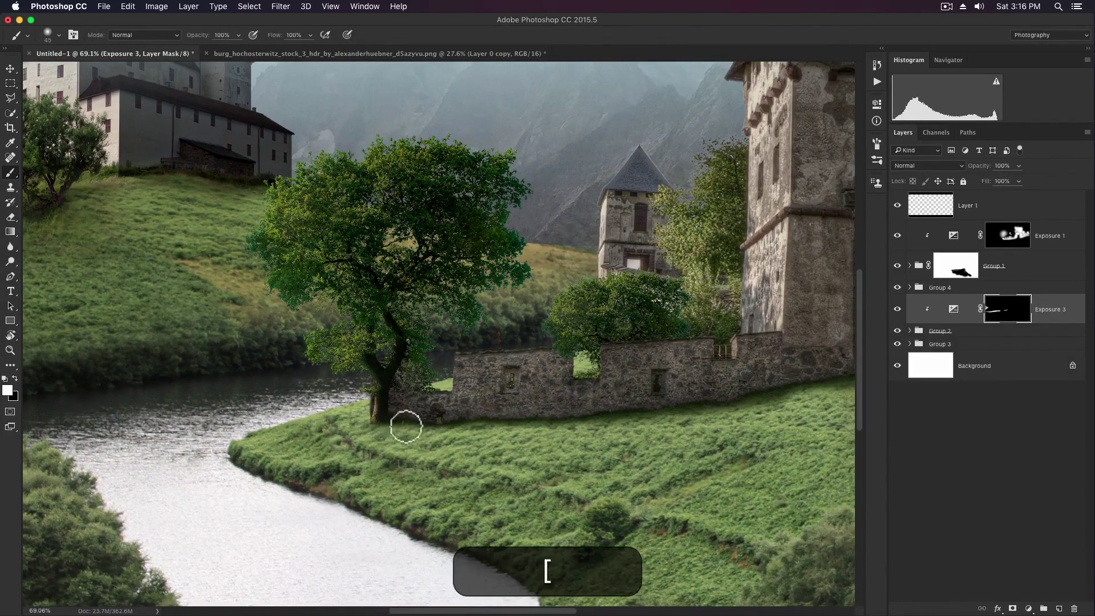
- Paint a broad soft shadow over the grass in front of the stone wall on the Exposure 3 mask with a 175 px brush
{"action": "key", "text": "bracketright"}
{"action": "key", "text": "bracketright"}
{"action": "key", "text": "bracketright"}
{"action": "key", "text": "bracketright"}
{"action": "key", "text": "bracketright"}
{"action": "key", "text": "bracketright"}
{"action": "key", "text": "bracketright"}
{"action": "key", "text": "bracketright"}
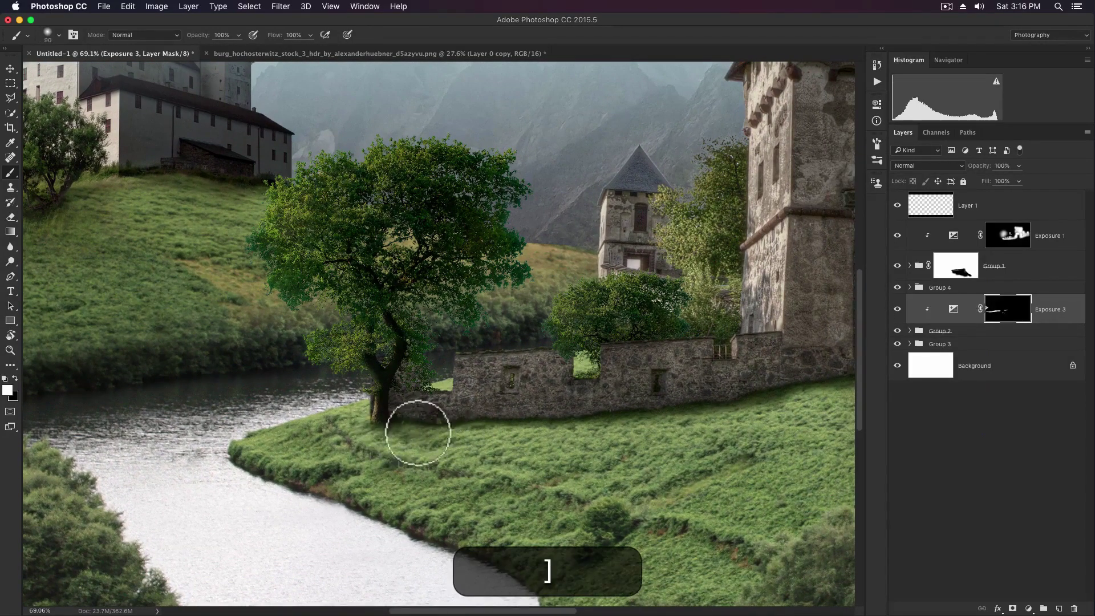
{"action": "key", "text": "bracketright"}
{"action": "key", "text": "bracketright"}
{"action": "left_click_drag", "start_coordinate": [489, 434], "coordinate": [609, 424]}
{"action": "key", "text": "space"}
{"action": "left_click_drag", "start_coordinate": [758, 398], "coordinate": [566, 363]}
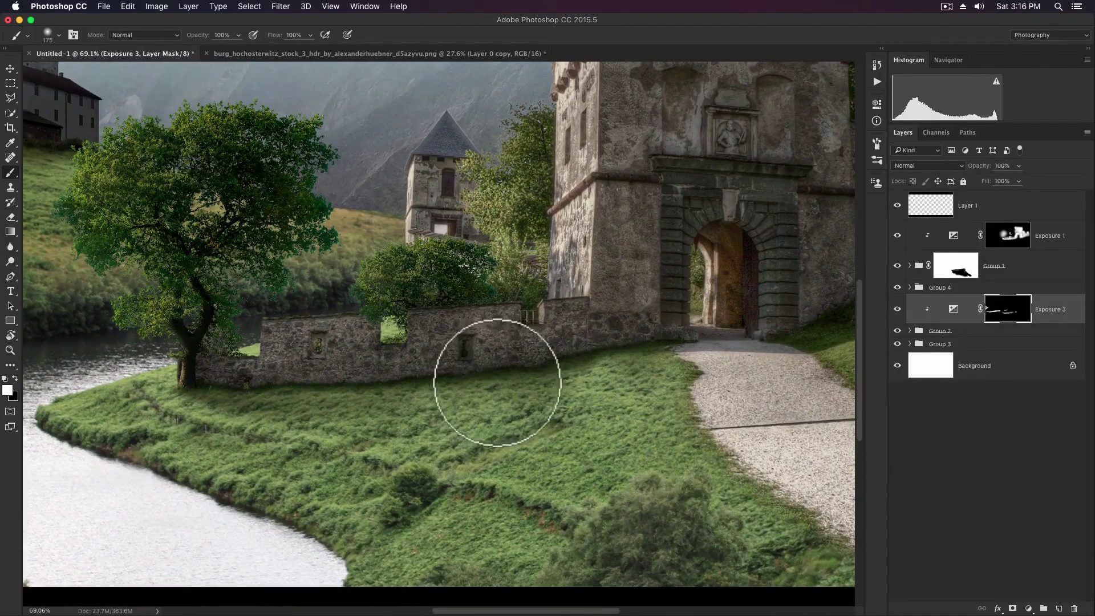
{"action": "key", "text": "space"}
{"action": "left_click_drag", "start_coordinate": [449, 378], "coordinate": [609, 365]}
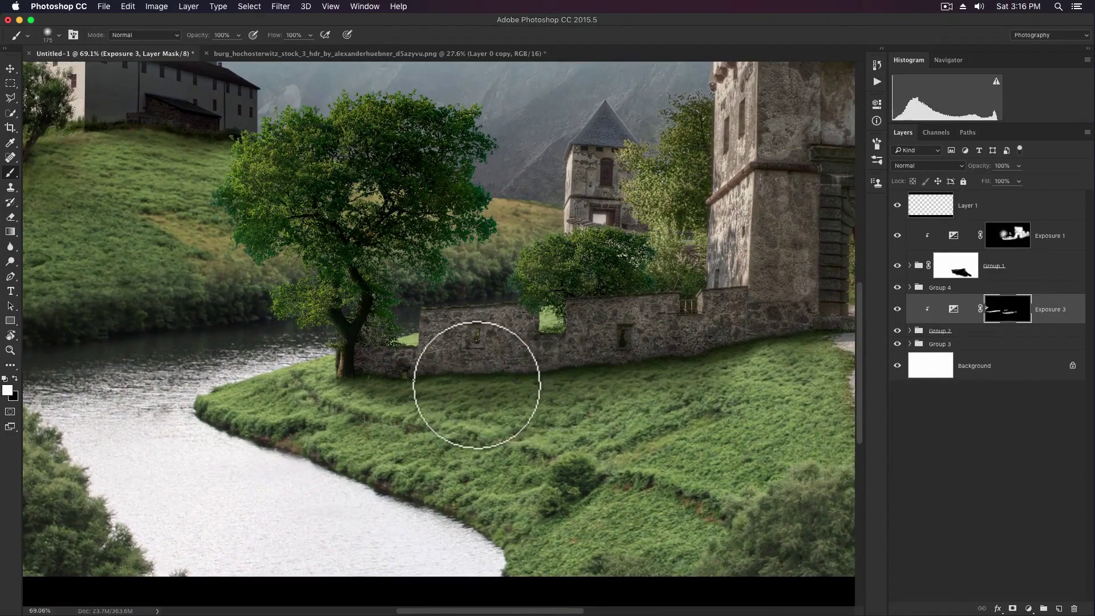
- Refine the shadow around the riverside tree's trunk and the adjoining wall base with brushes of 100 and 50 px
{"action": "key", "text": "p"}
{"action": "key", "text": "b"}
{"action": "key", "text": "bracketleft"}
{"action": "key", "text": "bracketleft"}
{"action": "key", "text": "bracketleft"}
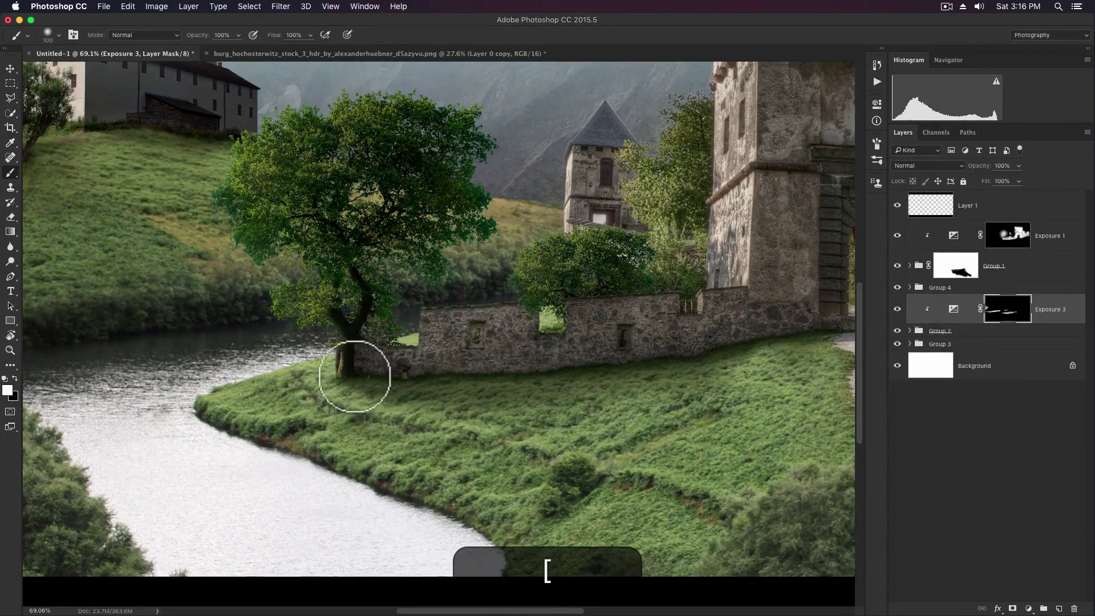
{"action": "key", "text": "bracketright"}
{"action": "key", "text": "bracketright"}
{"action": "key", "text": "bracketright"}
{"action": "key", "text": "bracketright"}
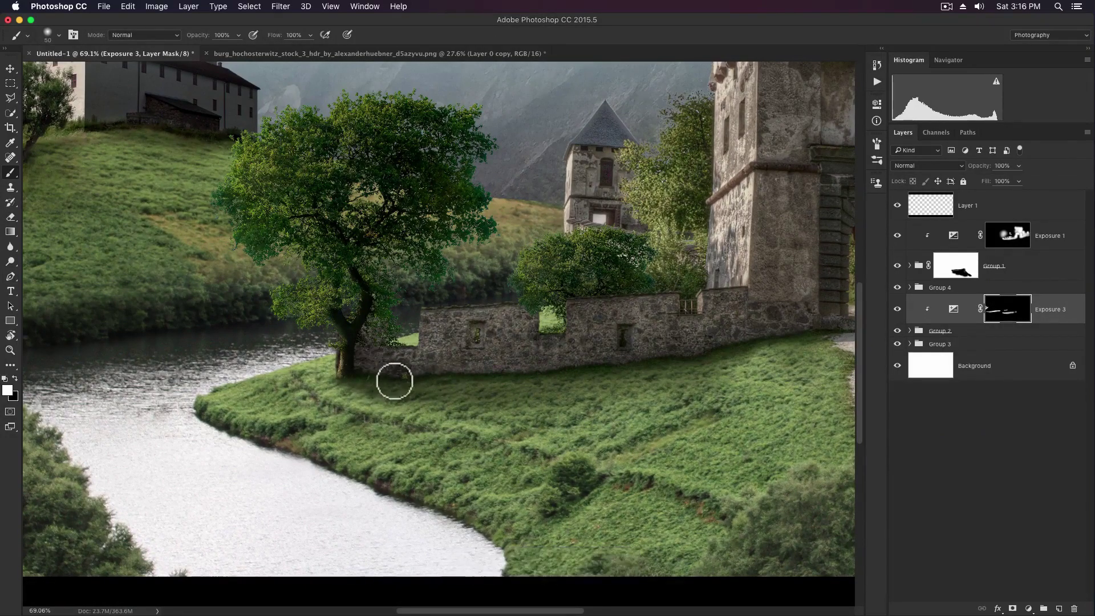
- Extend the wall's shadow farther down the grass slope with a 175 px brush, then touch up its edge at 100 px
{"action": "key", "text": "bracketright"}
{"action": "key", "text": "bracketright"}
{"action": "key", "text": "bracketright"}
{"action": "key", "text": "bracketright"}
{"action": "key", "text": "bracketright"}
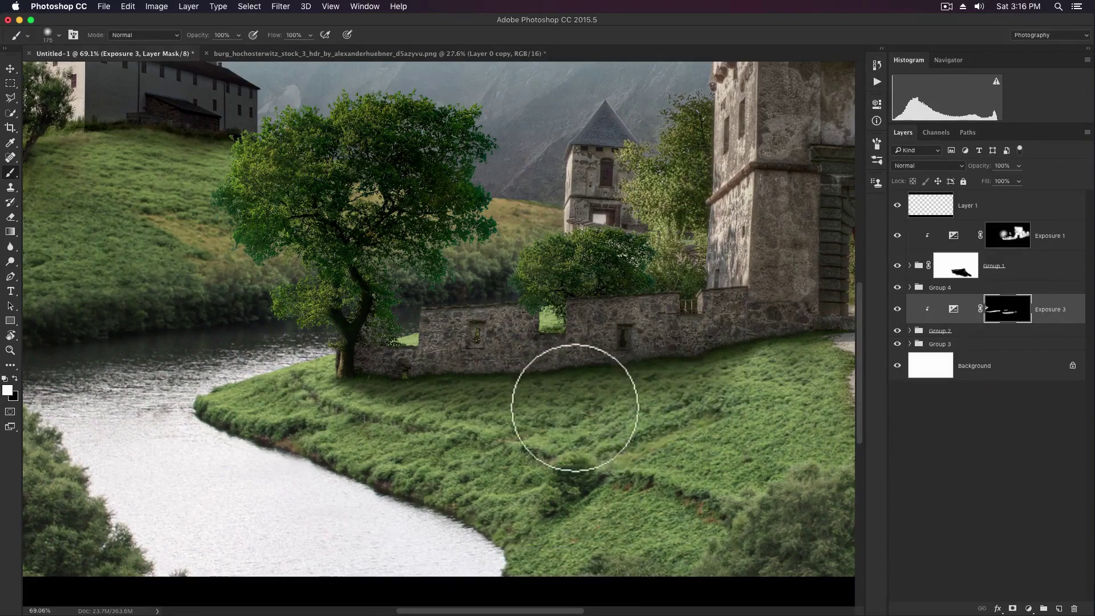
{"action": "key", "text": "bracketleft"}
{"action": "key", "text": "bracketleft"}
{"action": "key", "text": "bracketleft"}
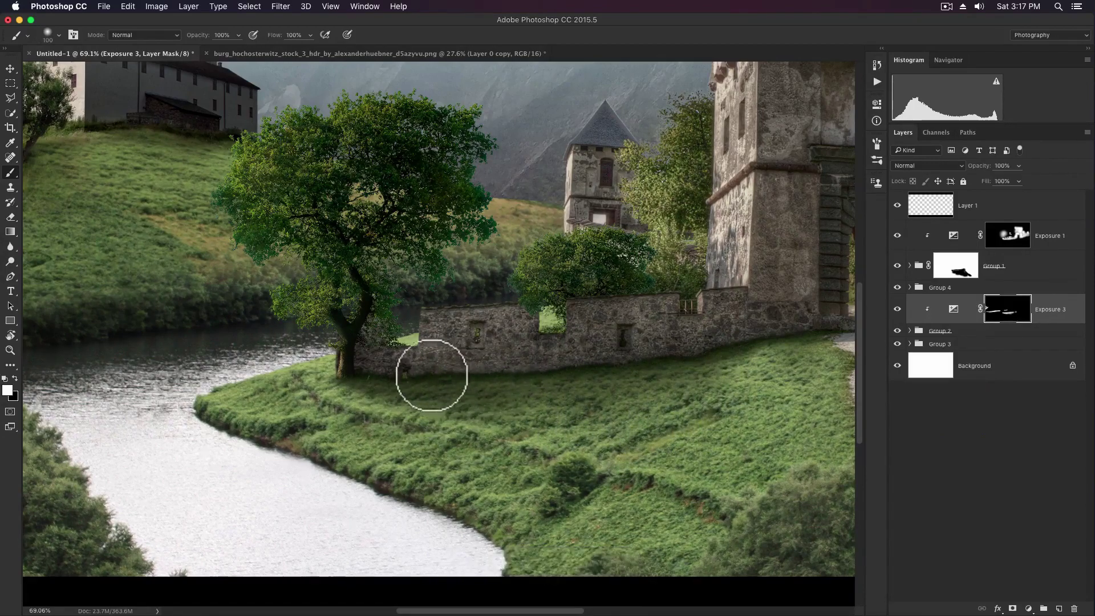
- Paint shadows on the foreground bushes and adjoining grass beside the river with a soft brush of about 100 px
{"action": "scroll", "coordinate": [523, 361], "scroll_direction": "left", "scroll_amount": 5}
{"action": "scroll", "coordinate": [496, 392], "scroll_direction": "down", "scroll_amount": 3}
{"action": "scroll", "coordinate": [587, 362], "scroll_direction": "left", "scroll_amount": 8}
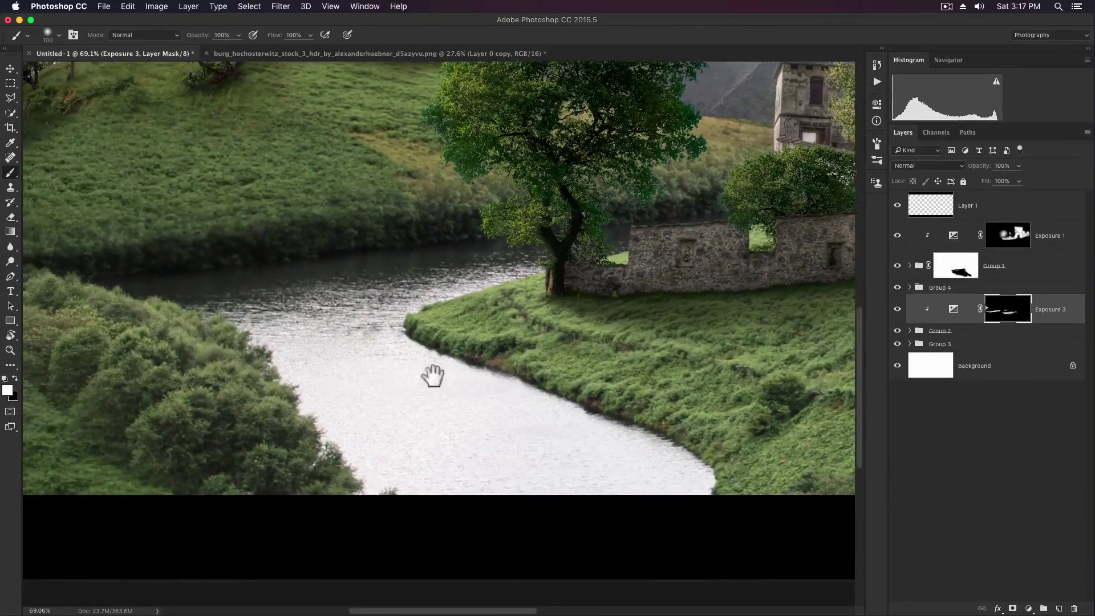
{"action": "key", "text": "bracketleft"}
{"action": "key", "text": "bracketright"}
{"action": "key", "text": "bracketright"}
{"action": "key", "text": "bracketright"}
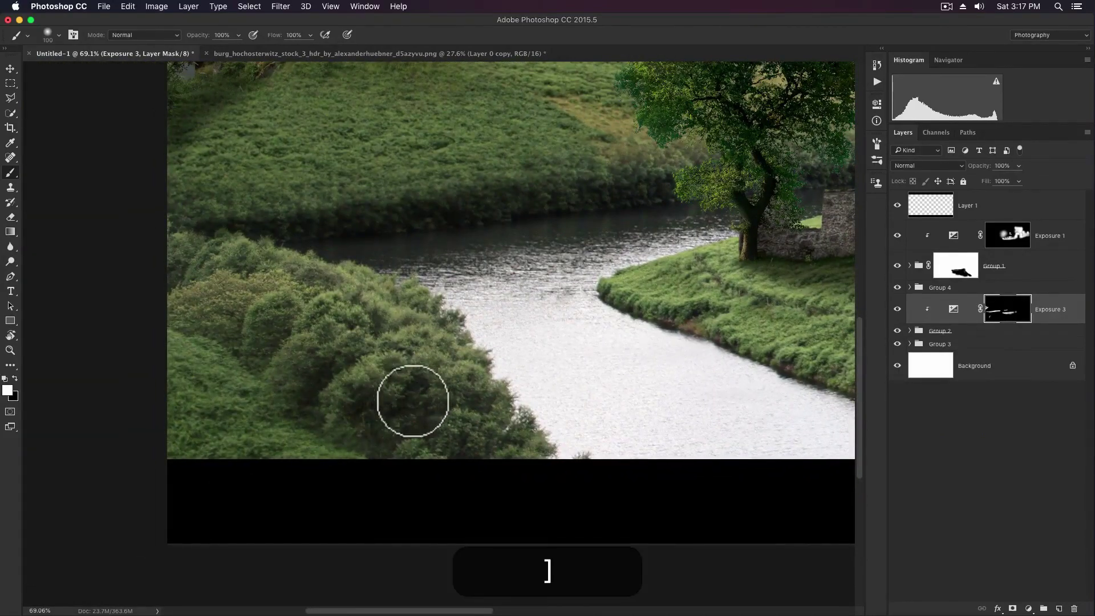
{"action": "key", "text": "bracketleft"}
{"action": "key", "text": "bracketleft"}
{"action": "key", "text": "bracketleft"}
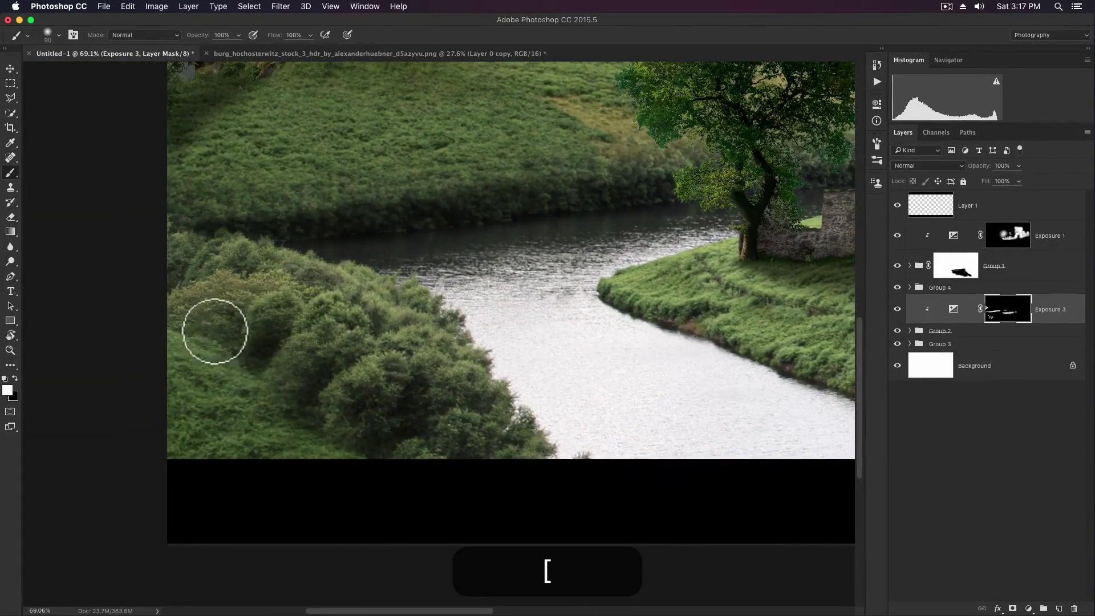
- Deepen the gaps between the foreground bushes with a smaller brush on the Exposure 3 mask, undoing the last stroke
{"action": "key", "text": "bracketleft"}
{"action": "key", "text": "bracketleft"}
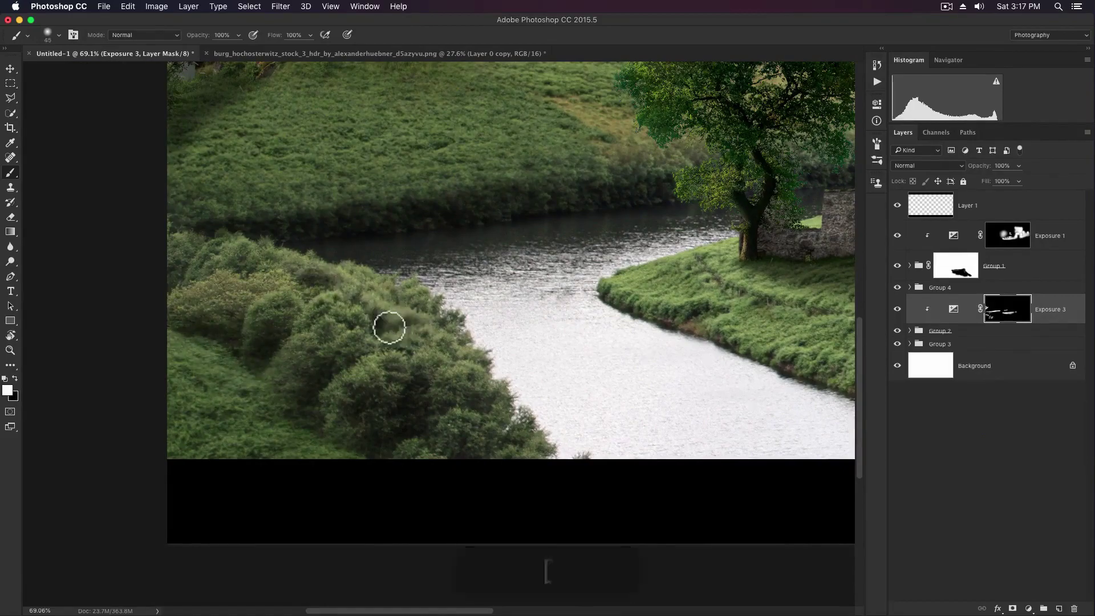
{"action": "key", "text": "bracketright"}
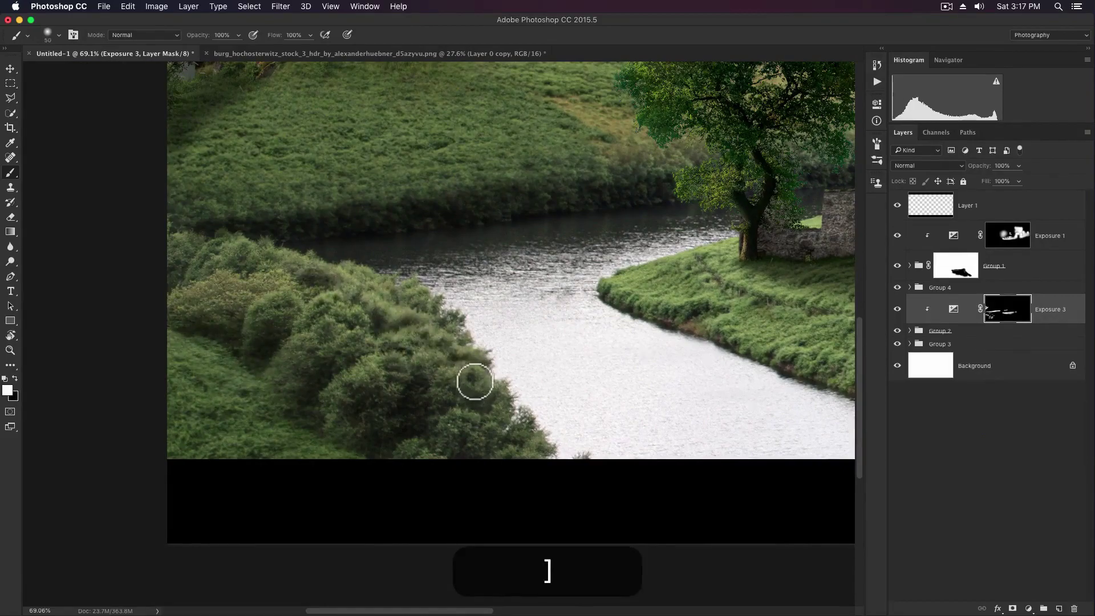
{"action": "key", "text": "bracketleft"}
{"action": "key", "text": "alt+super+z"}
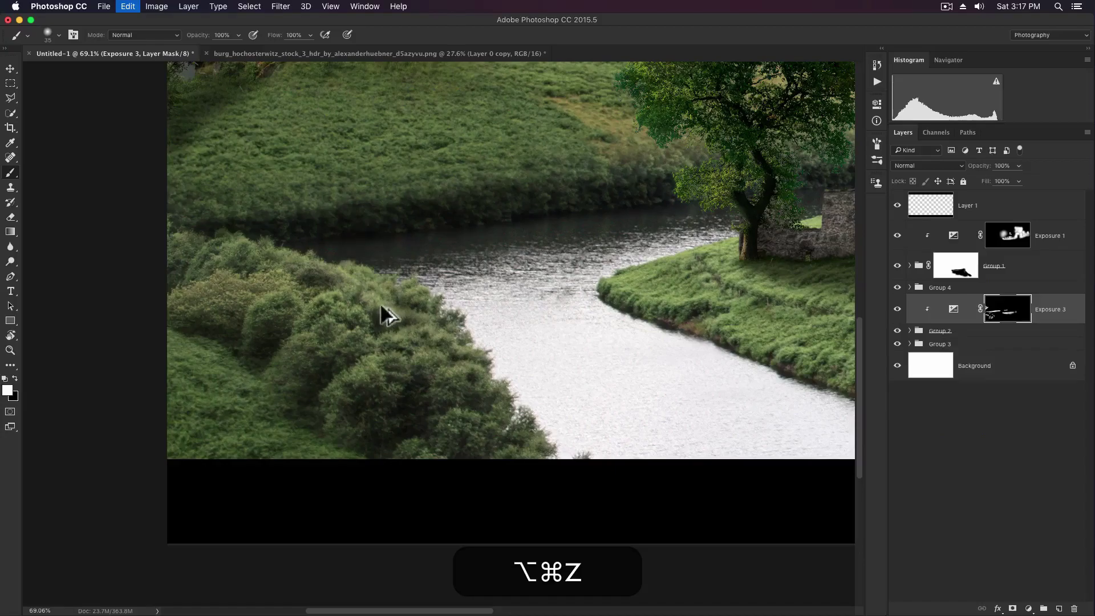
{"action": "key", "text": "space"}
{"action": "left_click_drag", "start_coordinate": [283, 289], "coordinate": [409, 300]}
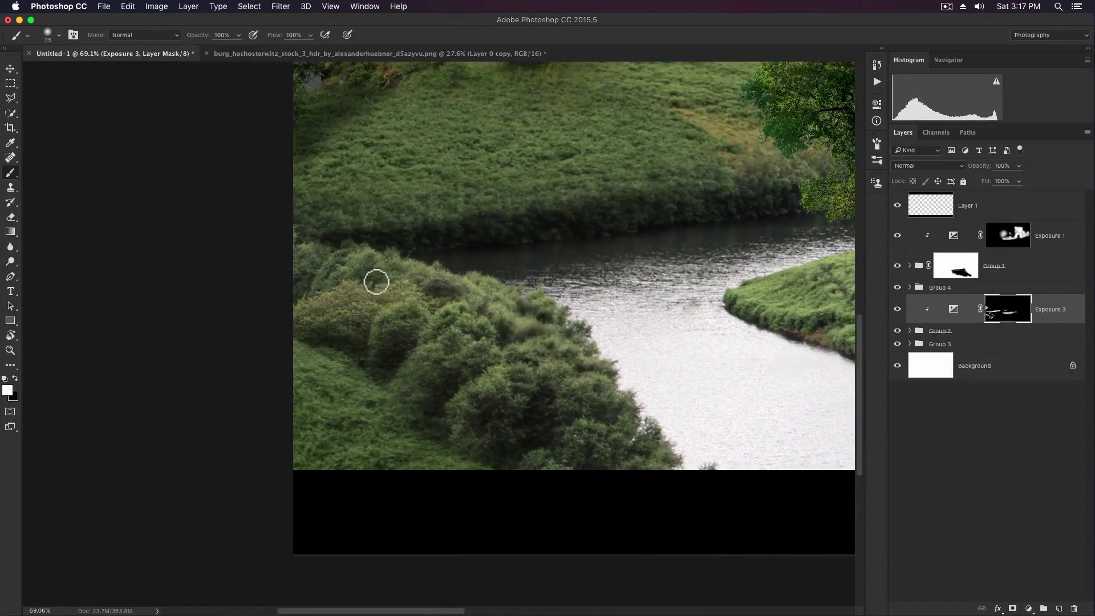
{"action": "key", "text": "space"}
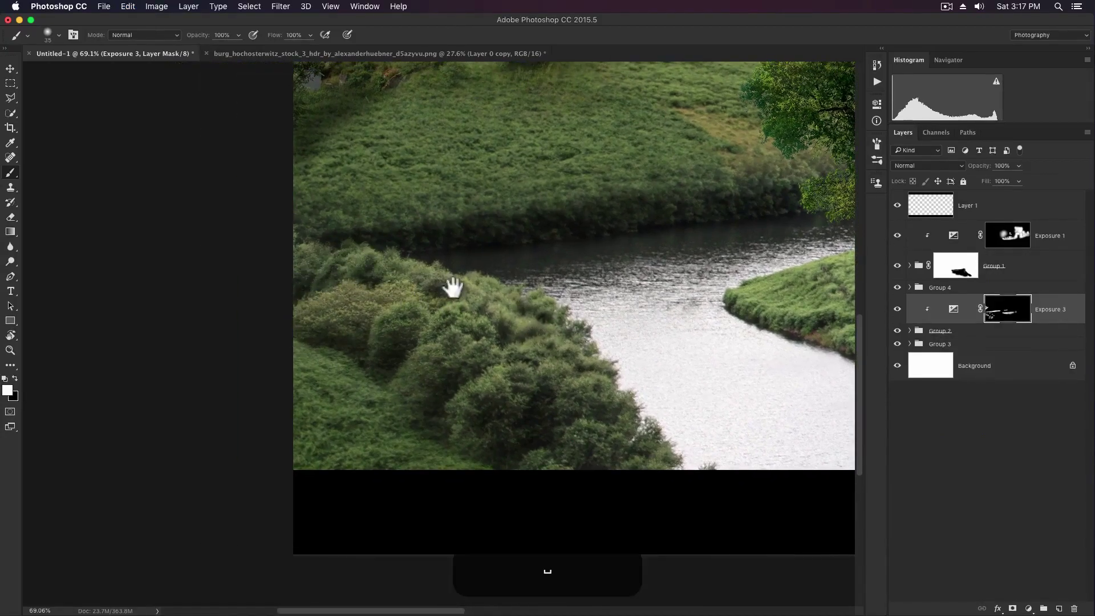
- Paint a cast shadow on the hillside grass beneath the tree in front of the castle, widening the brush as it spreads
{"action": "left_click_drag", "start_coordinate": [510, 165], "coordinate": [376, 336]}
{"action": "key", "text": "bracketright"}
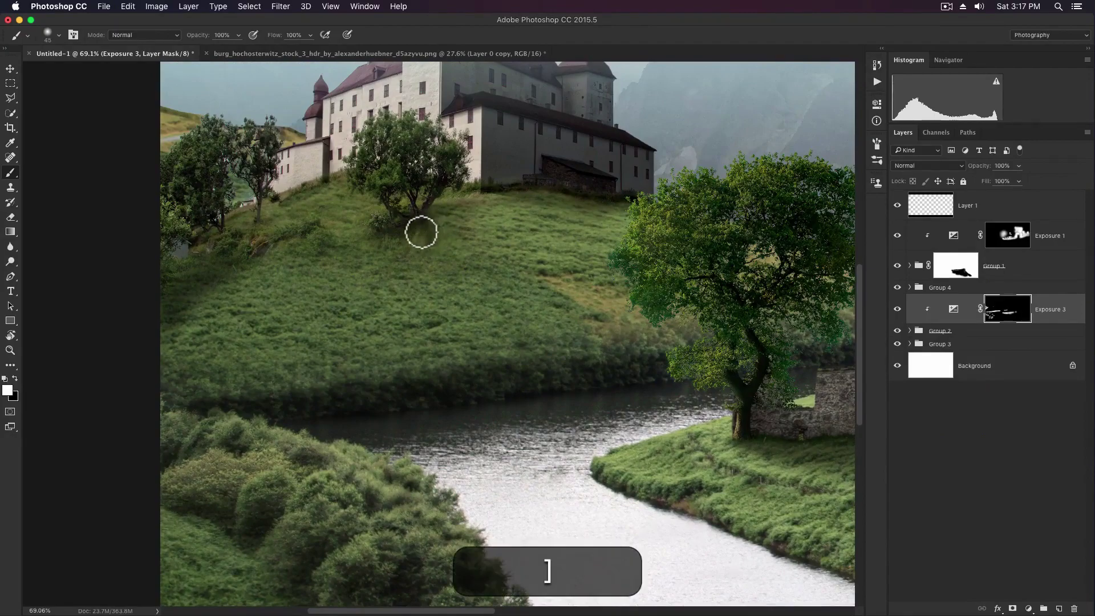
{"action": "key", "text": "bracketright"}
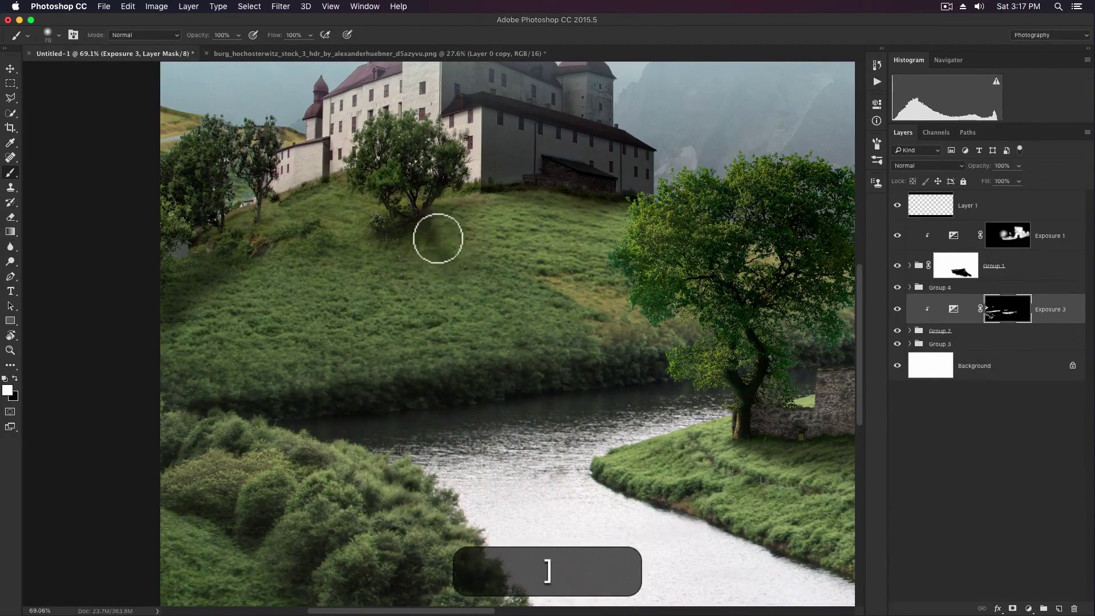
{"action": "key", "text": "bracketright"}
{"action": "key", "text": "bracketright"}
{"action": "key", "text": "bracketright"}
{"action": "key", "text": "bracketright"}
{"action": "key", "text": "bracketright"}
{"action": "key", "text": "bracketright"}
- Shade the grass along the base of the castle's dark side wall on the Exposure 3 mask with soft brushes of varying size
{"action": "key", "text": "space"}
{"action": "left_click_drag", "start_coordinate": [522, 296], "coordinate": [431, 371]}
{"action": "key", "text": "z"}
{"action": "left_click_drag", "start_coordinate": [594, 291], "coordinate": [542, 301]}
{"action": "key", "text": "b"}
{"action": "key", "text": "bracketleft"}
{"action": "key", "text": "bracketleft"}
{"action": "key", "text": "bracketleft"}
{"action": "key", "text": "bracketleft"}
{"action": "key", "text": "bracketleft"}
{"action": "key", "text": "bracketleft"}
{"action": "key", "text": "bracketleft"}
{"action": "key", "text": "bracketleft"}
{"action": "key", "text": "bracketleft"}
{"action": "key", "text": "bracketleft"}
{"action": "key", "text": "bracketleft"}
{"action": "key", "text": "bracketleft"}
{"action": "key", "text": "bracketright"}
{"action": "key", "text": "bracketright"}
{"action": "key", "text": "bracketright"}
{"action": "key", "text": "bracketright"}
{"action": "key", "text": "bracketright"}
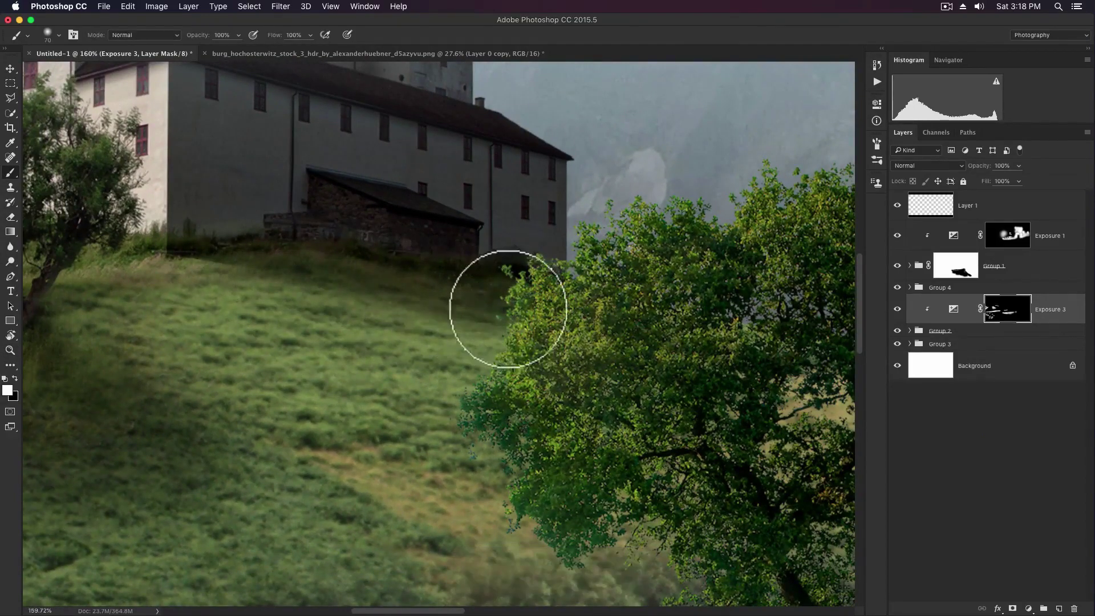
{"action": "key", "text": "bracketleft"}
{"action": "key", "text": "bracketleft"}
{"action": "key", "text": "bracketleft"}
{"action": "key", "text": "bracketright"}
{"action": "left_click_drag", "start_coordinate": [388, 348], "coordinate": [467, 245]}
- Paint small shadow patches into the folds of the hillside grass above the river with a 15 px brush
{"action": "key", "text": "bracketleft"}
{"action": "key", "text": "bracketleft"}
{"action": "key", "text": "bracketleft"}
{"action": "key", "text": "bracketleft"}
{"action": "key", "text": "bracketleft"}
{"action": "key", "text": "bracketleft"}
{"action": "key", "text": "bracketleft"}
{"action": "key", "text": "bracketright"}
{"action": "key", "text": "bracketright"}
{"action": "key", "text": "bracketright"}
{"action": "key", "text": "bracketright"}
{"action": "left_click_drag", "start_coordinate": [504, 355], "coordinate": [662, 252]}
{"action": "left_click_drag", "start_coordinate": [511, 411], "coordinate": [736, 355]}
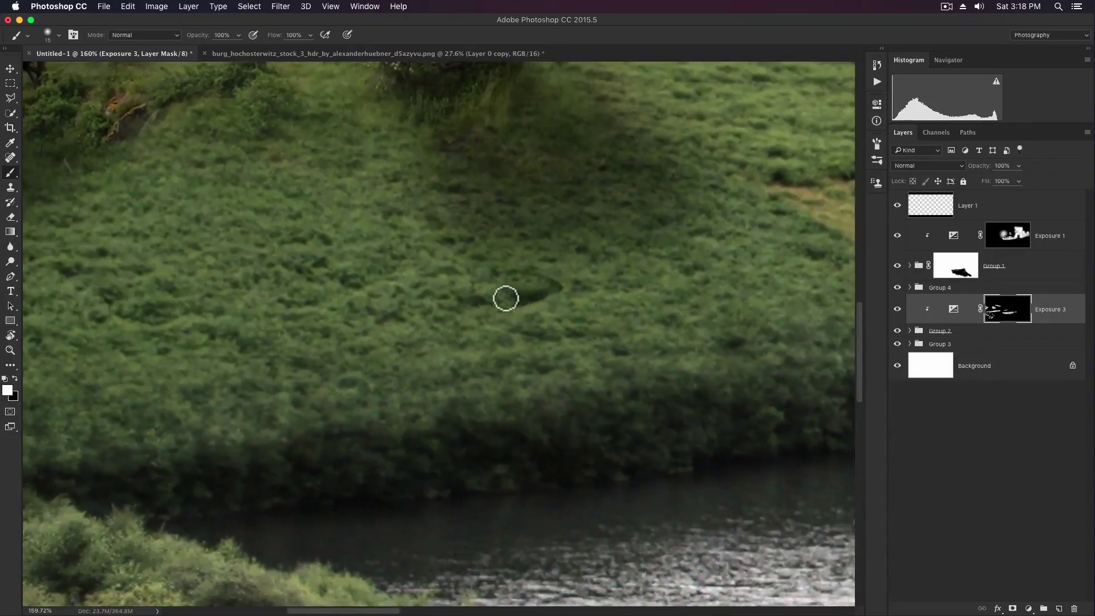
{"action": "left_click_drag", "start_coordinate": [364, 310], "coordinate": [575, 298]}
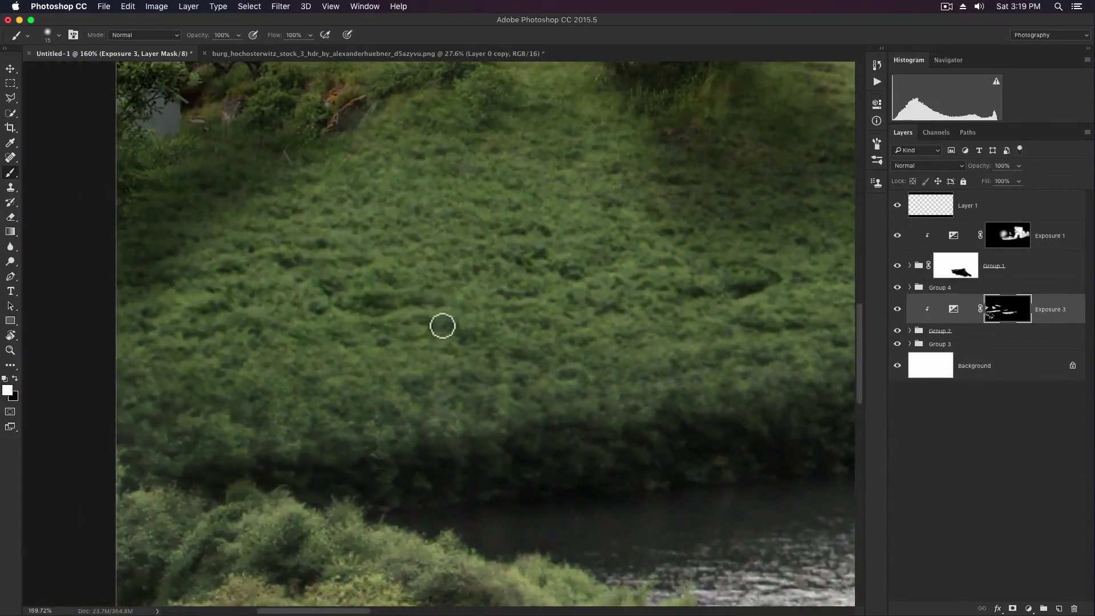
{"action": "left_click_drag", "start_coordinate": [741, 286], "coordinate": [664, 295]}
{"action": "left_click_drag", "start_coordinate": [305, 293], "coordinate": [443, 291]}
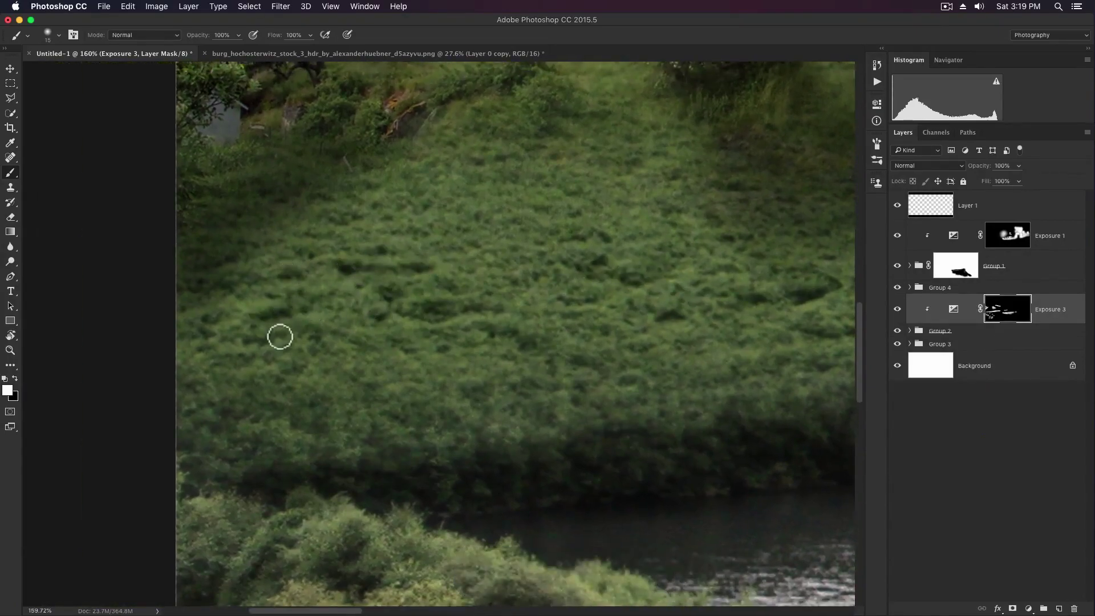
- Touch up the hillside shading below the castle with a larger brush, and review the whole composition
{"action": "left_click_drag", "start_coordinate": [675, 156], "coordinate": [389, 327]}
{"action": "key", "text": "bracketright"}
{"action": "key", "text": "bracketright"}
{"action": "key", "text": "bracketright"}
{"action": "key", "text": "bracketright"}
{"action": "key", "text": "bracketright"}
{"action": "key", "text": "bracketright"}
{"action": "key", "text": "bracketright"}
{"action": "key", "text": "z"}
{"action": "left_click_drag", "start_coordinate": [541, 303], "coordinate": [473, 303]}
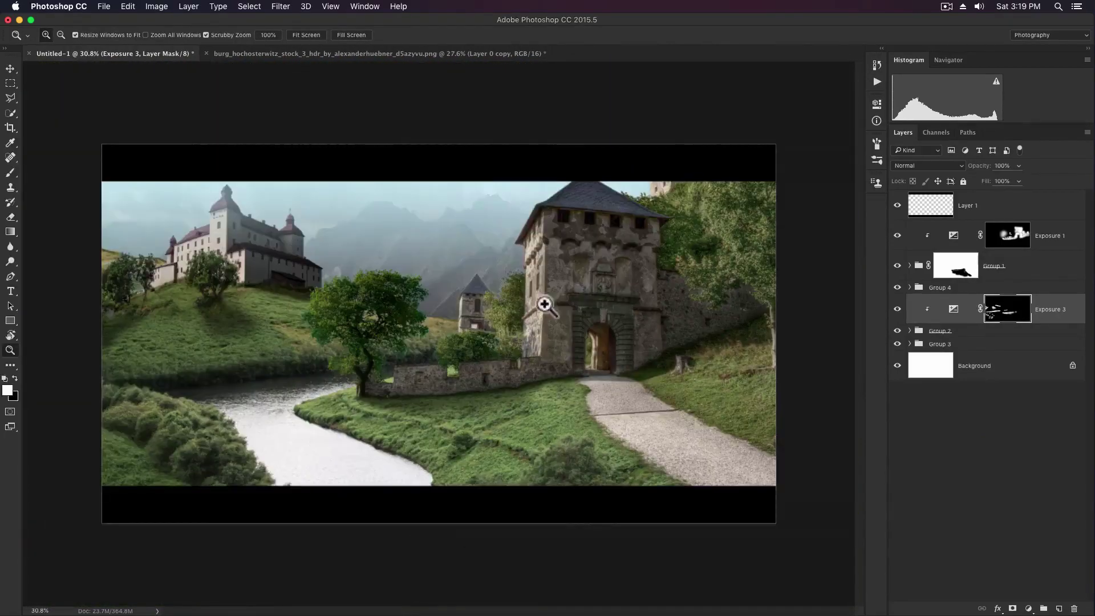
- Add an unclipped Exposure adjustment above Exposure 1 with exposure -1.40 and gamma 0.82, and invert its mask
{"action": "key", "text": "v"}
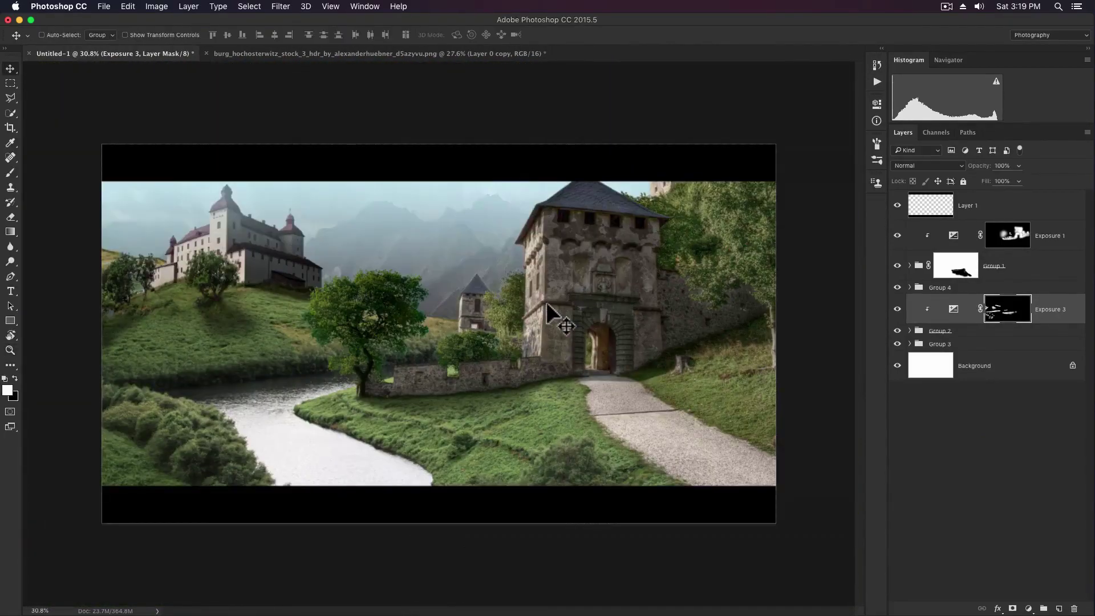
{"action": "left_click", "coordinate": [1072, 243]}
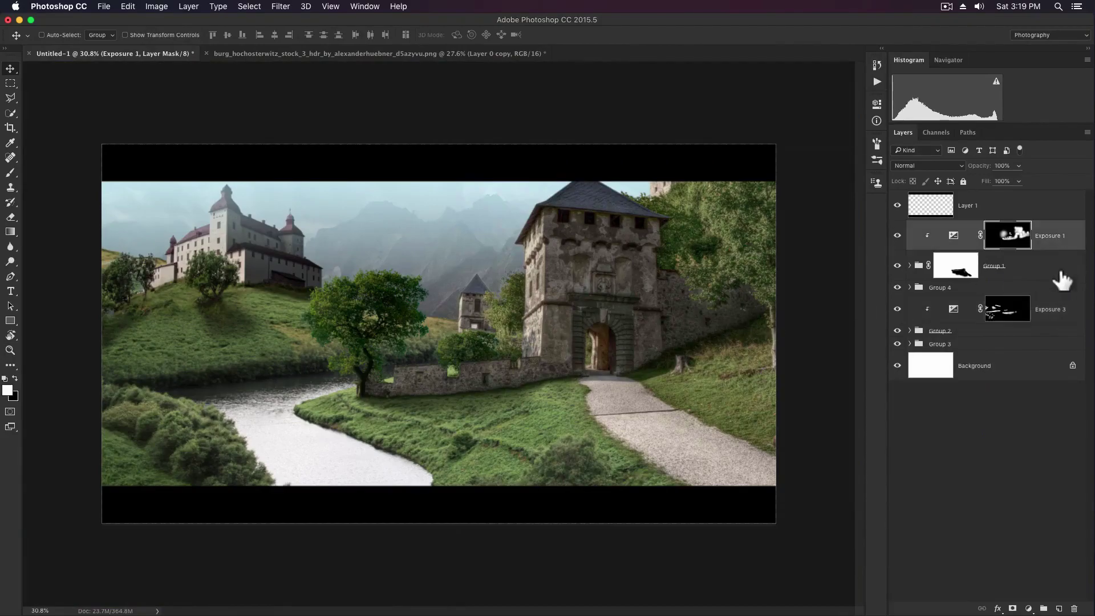
{"action": "left_click", "coordinate": [1031, 609]}
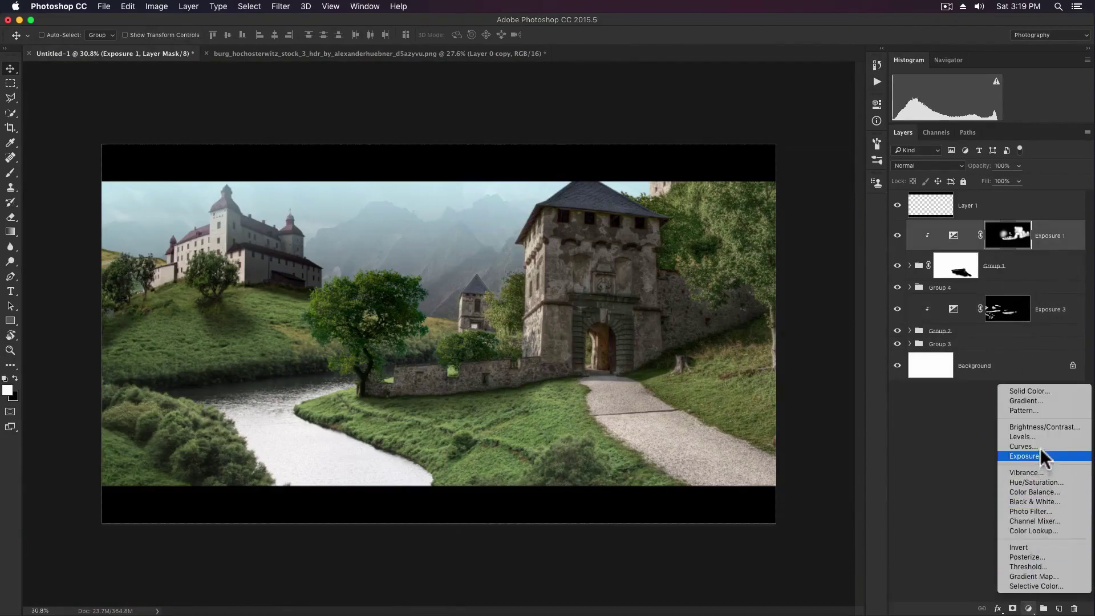
{"action": "left_click", "coordinate": [1040, 450]}
{"action": "left_click_drag", "start_coordinate": [728, 163], "coordinate": [712, 165]}
{"action": "left_click_drag", "start_coordinate": [736, 209], "coordinate": [749, 209]}
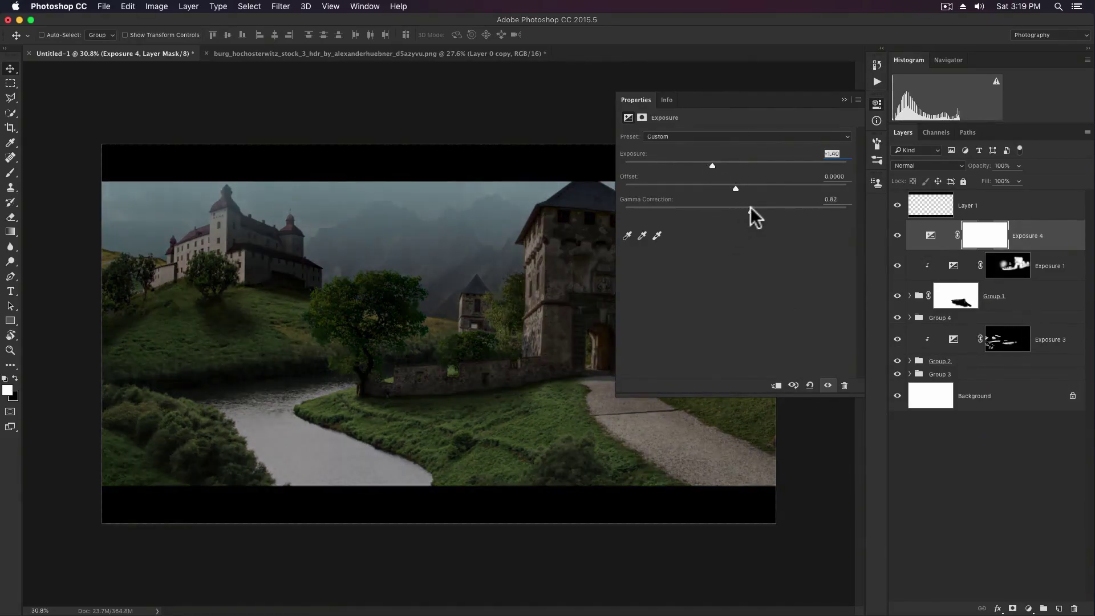
{"action": "left_click", "coordinate": [844, 100]}
{"action": "key", "text": "super"}
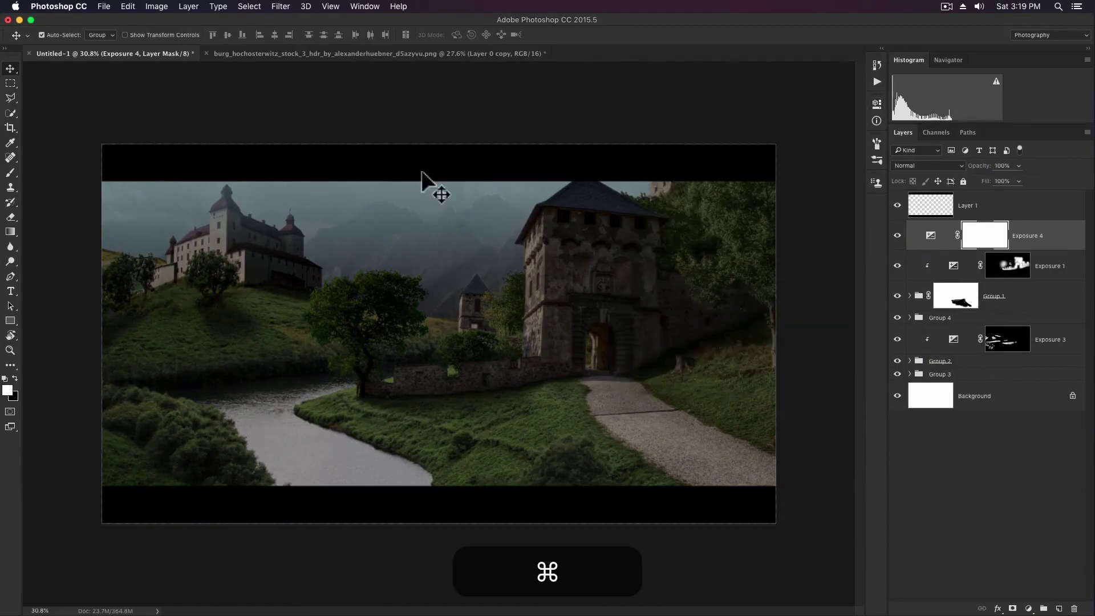
{"action": "key", "text": "super+i"}
- Paint a broad shadow over the wall and trees beside the gatehouse on the Exposure 4 mask with a 600 px soft brush
{"action": "key", "text": "b"}
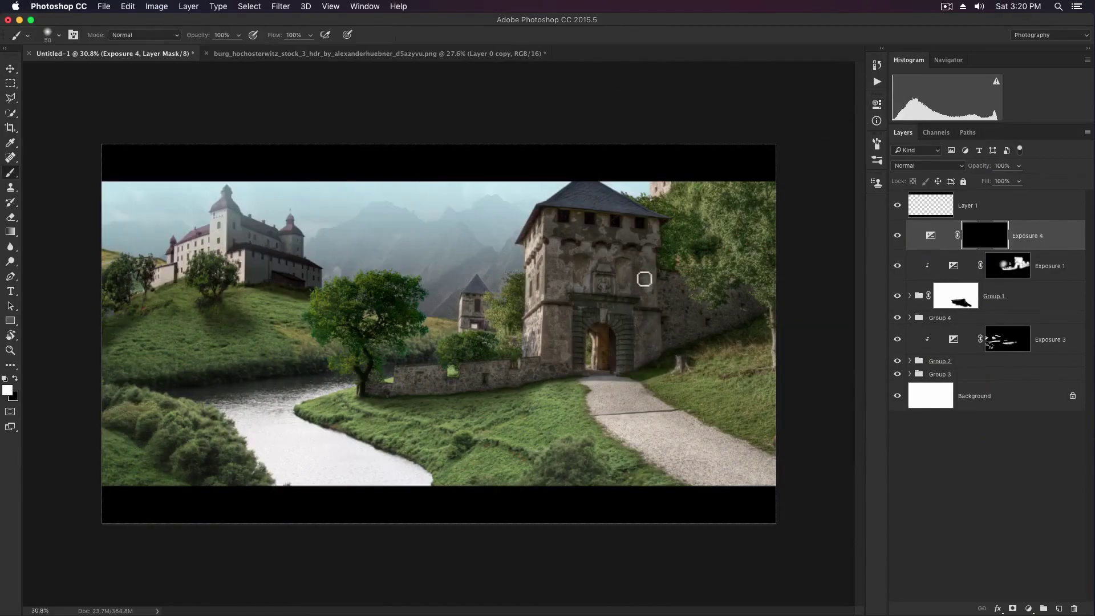
{"action": "key", "text": "bracketright"}
{"action": "key", "text": "bracketright"}
{"action": "key", "text": "bracketright"}
{"action": "key", "text": "bracketright"}
{"action": "key", "text": "bracketright"}
{"action": "key", "text": "bracketright"}
{"action": "key", "text": "bracketright"}
{"action": "key", "text": "bracketright"}
{"action": "key", "text": "bracketright"}
{"action": "key", "text": "bracketright"}
{"action": "key", "text": "bracketright"}
{"action": "key", "text": "bracketright"}
{"action": "key", "text": "bracketright"}
{"action": "key", "text": "bracketright"}
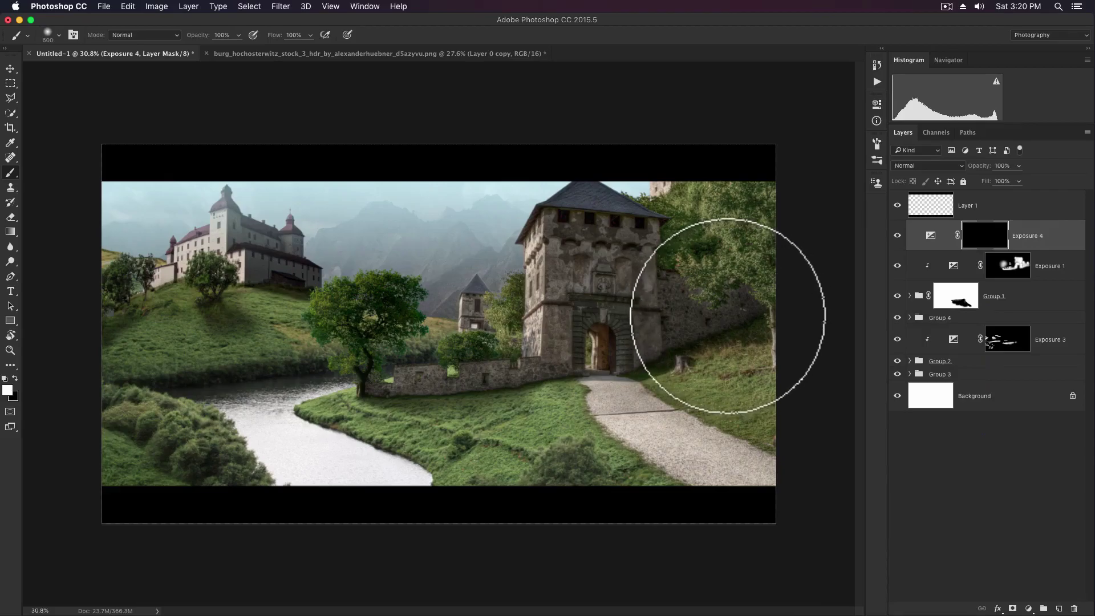
{"action": "mouse_move", "coordinate": [732, 312]}
{"action": "left_mouse_down"}
{"action": "mouse_move", "coordinate": [727, 349]}
{"action": "mouse_move", "coordinate": [681, 360]}
{"action": "mouse_move", "coordinate": [733, 344]}
{"action": "mouse_move", "coordinate": [723, 354]}
{"action": "mouse_move", "coordinate": [680, 310]}
{"action": "left_mouse_up"}
- Shade the low stone wall and the grass along its base from the gatehouse to the riverside tree with a smaller brush
{"action": "key", "text": "bracketleft"}
{"action": "key", "text": "bracketleft"}
{"action": "key", "text": "bracketleft"}
{"action": "key", "text": "bracketleft"}
{"action": "key", "text": "bracketleft"}
{"action": "key", "text": "bracketleft"}
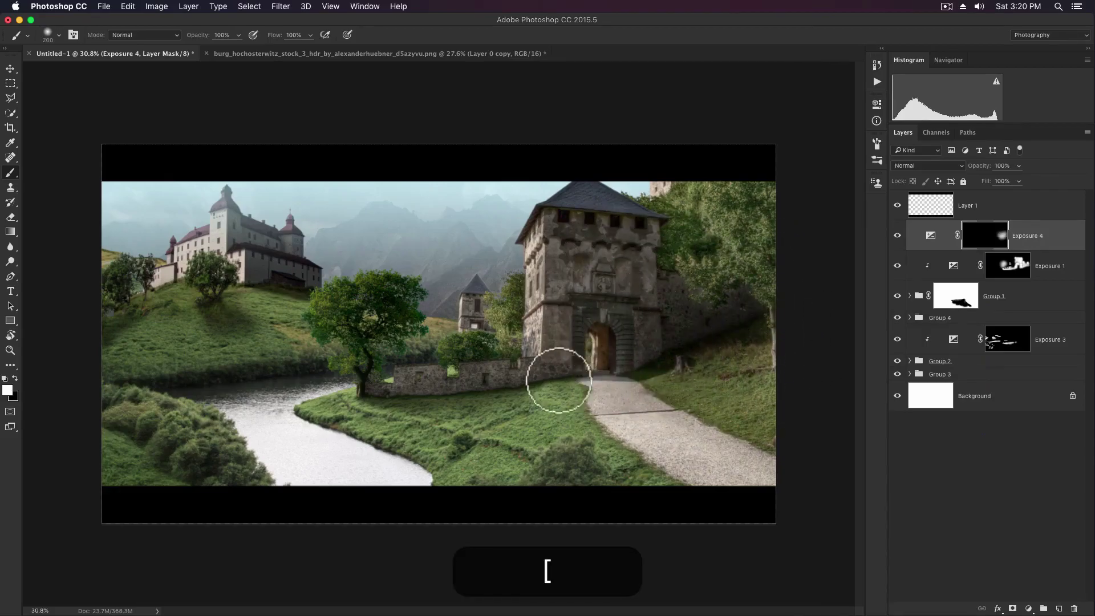
{"action": "key", "text": "bracketright"}
{"action": "mouse_move", "coordinate": [567, 368]}
{"action": "left_mouse_down"}
{"action": "mouse_move", "coordinate": [546, 380]}
{"action": "mouse_move", "coordinate": [376, 390]}
{"action": "left_mouse_up"}
- Darken the upper face of the gatehouse on the Exposure 4 mask with a 400 px soft brush
{"action": "key", "text": "bracketleft"}
{"action": "key", "text": "bracketright"}
{"action": "key", "text": "bracketright"}
{"action": "key", "text": "bracketright"}
{"action": "key", "text": "bracketleft"}
{"action": "key", "text": "bracketleft"}
{"action": "key", "text": "bracketleft"}
{"action": "key", "text": "bracketright"}
{"action": "key", "text": "bracketright"}
{"action": "key", "text": "bracketright"}
{"action": "key", "text": "bracketright"}
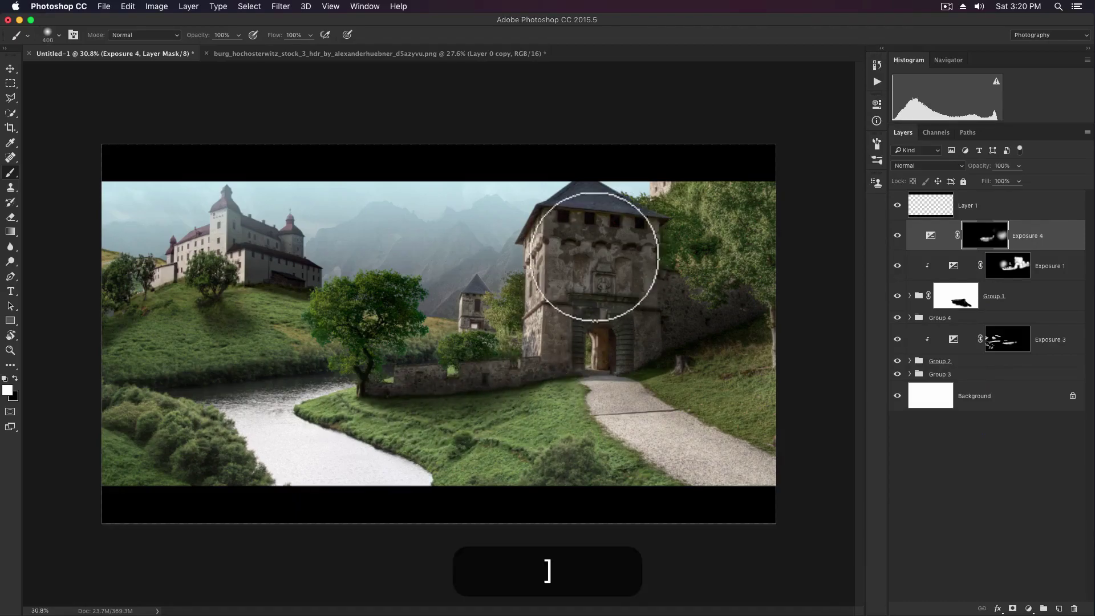
- Deepen the shadows in the foliage and wall around the gatehouse with progressively smaller brushes
{"action": "key", "text": "bracketleft"}
{"action": "key", "text": "bracketleft"}
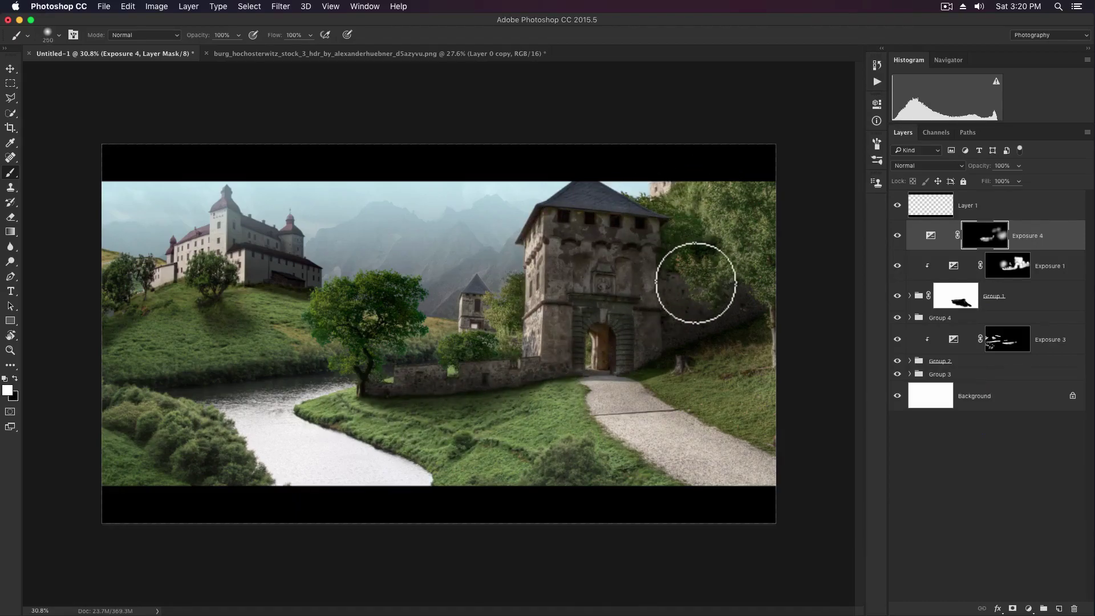
{"action": "key", "text": "bracketleft"}
{"action": "key", "text": "bracketleft"}
{"action": "key", "text": "bracketleft"}
{"action": "key", "text": "bracketleft"}
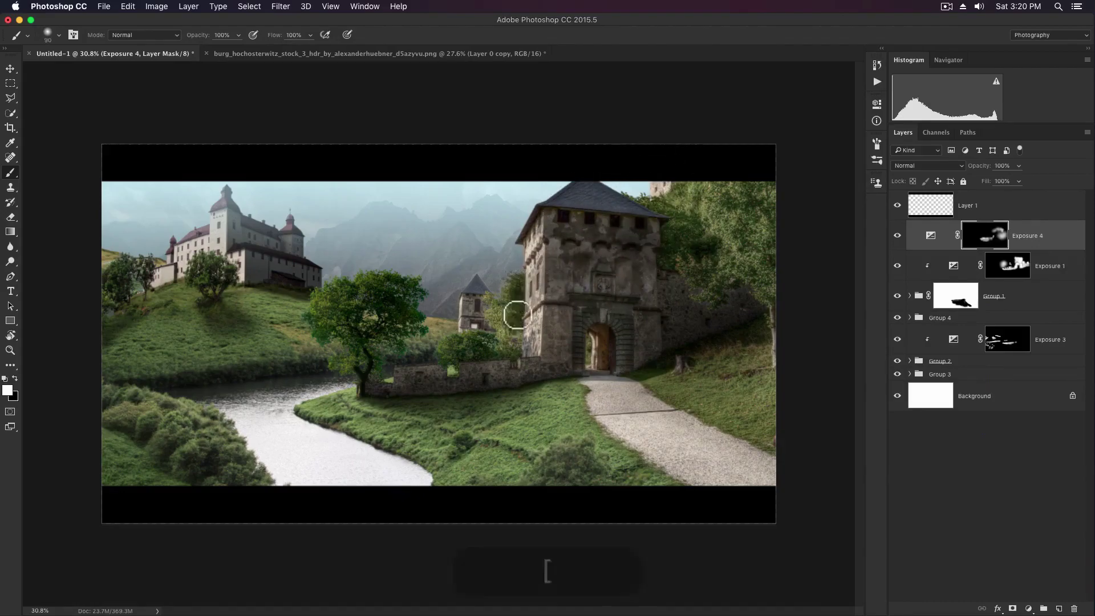
{"action": "key", "text": "bracketleft"}
{"action": "key", "text": "bracketleft"}
{"action": "key", "text": "bracketright"}
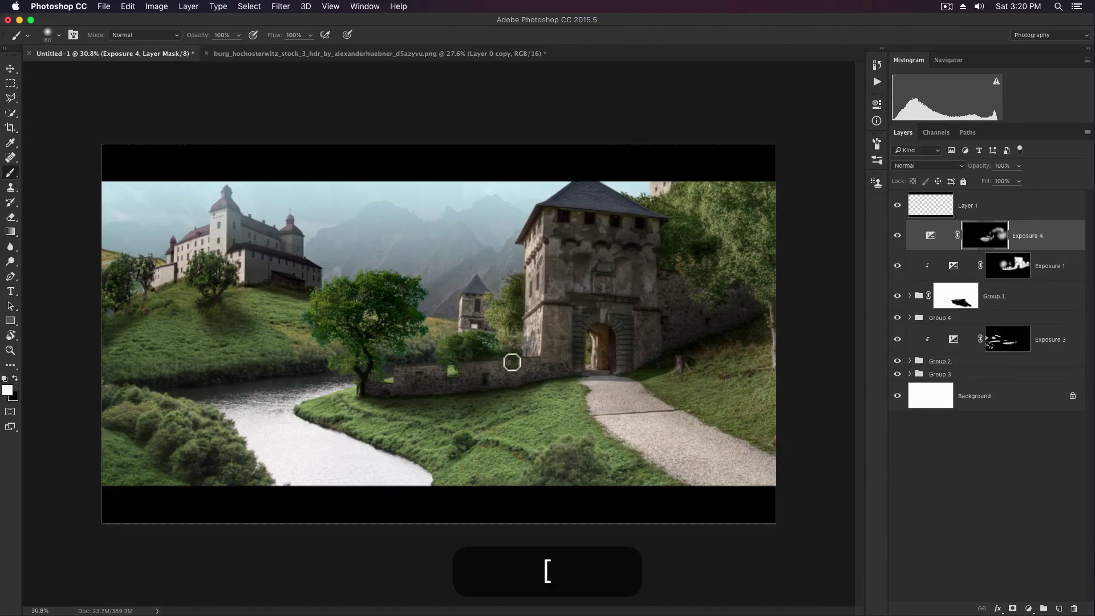
- Shade the hillside below the castle and its trees, then the riverbank and lower-left corner, varying the brush from 45 to 250 px
{"action": "left_click", "coordinate": [218, 307]}
{"action": "key", "text": "bracketleft"}
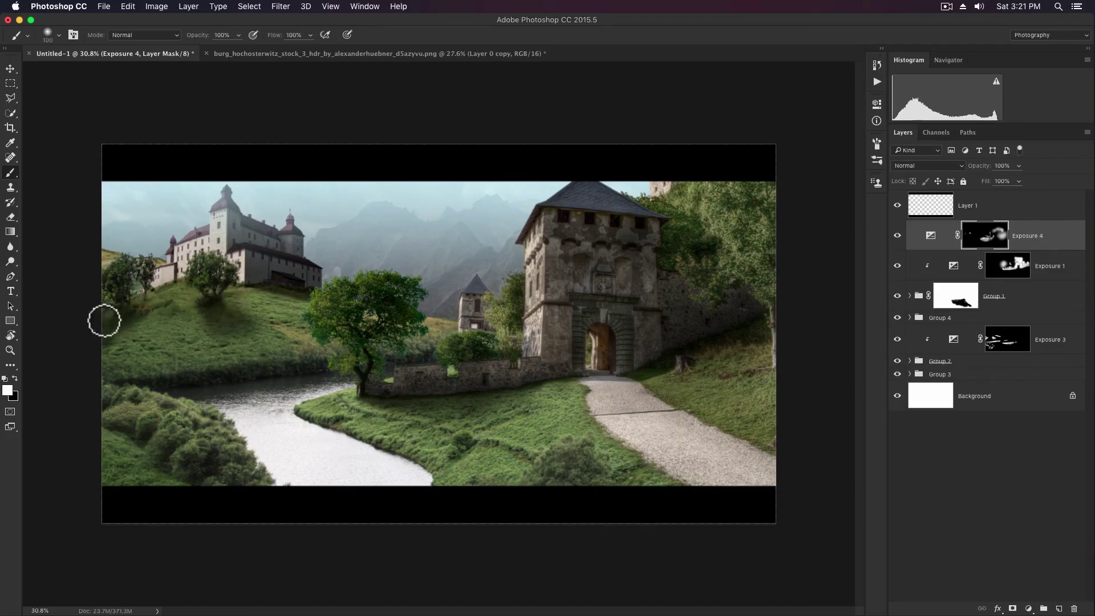
{"action": "key", "text": "bracketleft"}
{"action": "key", "text": "bracketleft"}
{"action": "key", "text": "bracketleft"}
{"action": "key", "text": "bracketleft"}
{"action": "key", "text": "bracketleft"}
{"action": "key", "text": "bracketleft"}
{"action": "key", "text": "bracketright"}
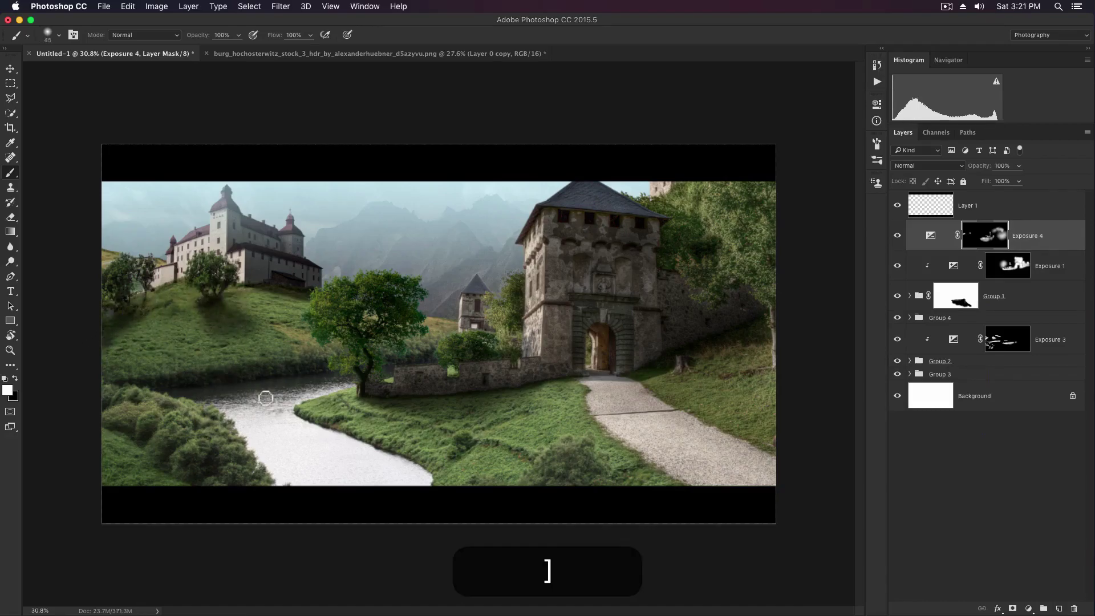
{"action": "key", "text": "bracketright"}
{"action": "key", "text": "bracketright"}
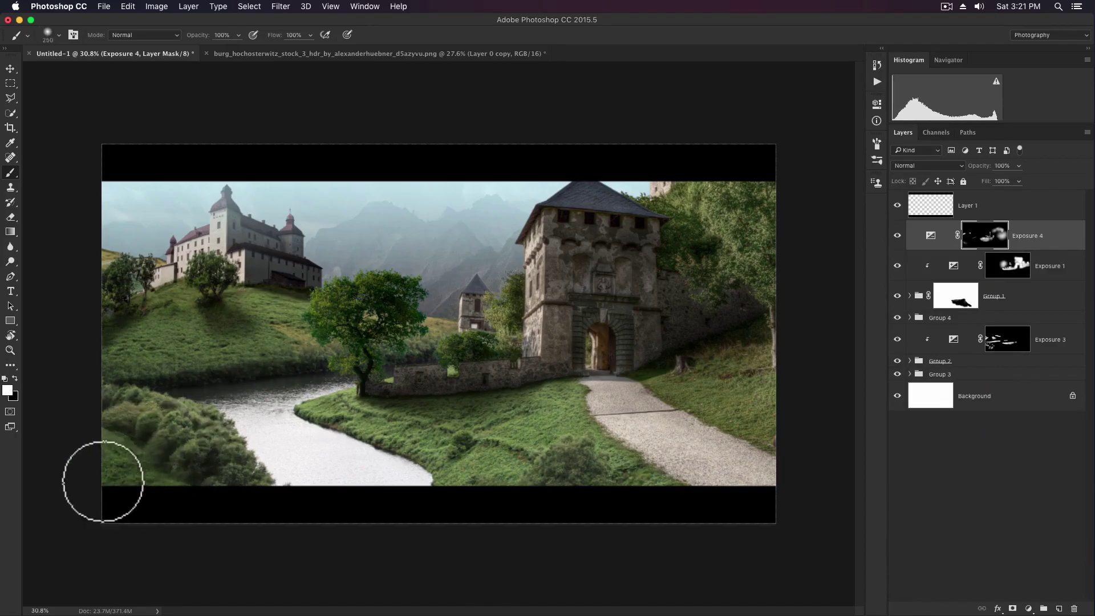
- Add an Exposure adjustment above Exposure 4 with exposure +1.13, and invert its mask to black
{"action": "key", "text": "v"}
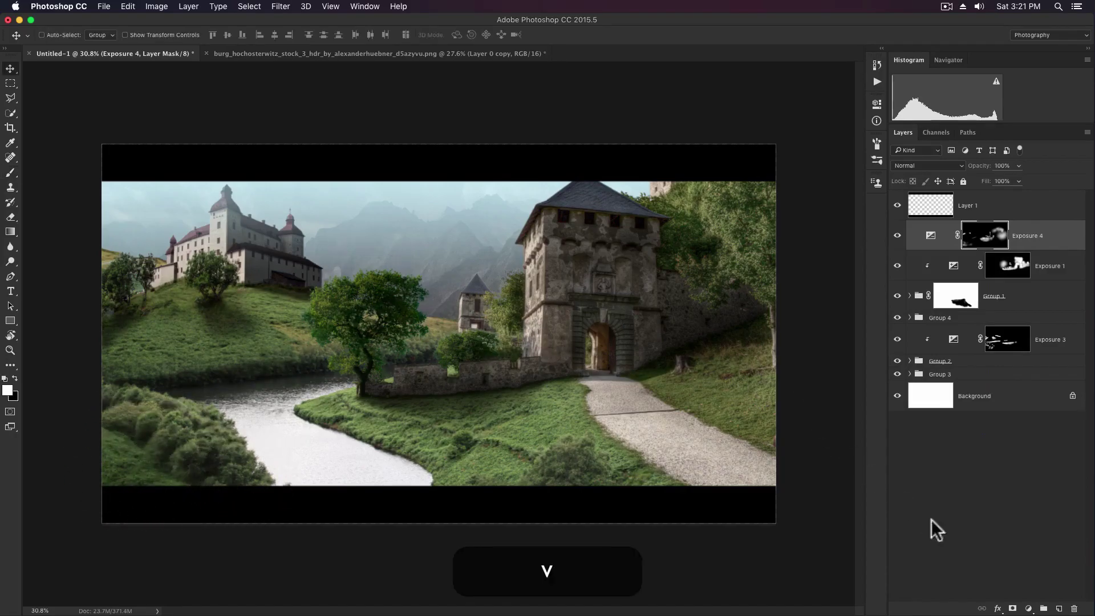
{"action": "left_click", "coordinate": [1028, 608]}
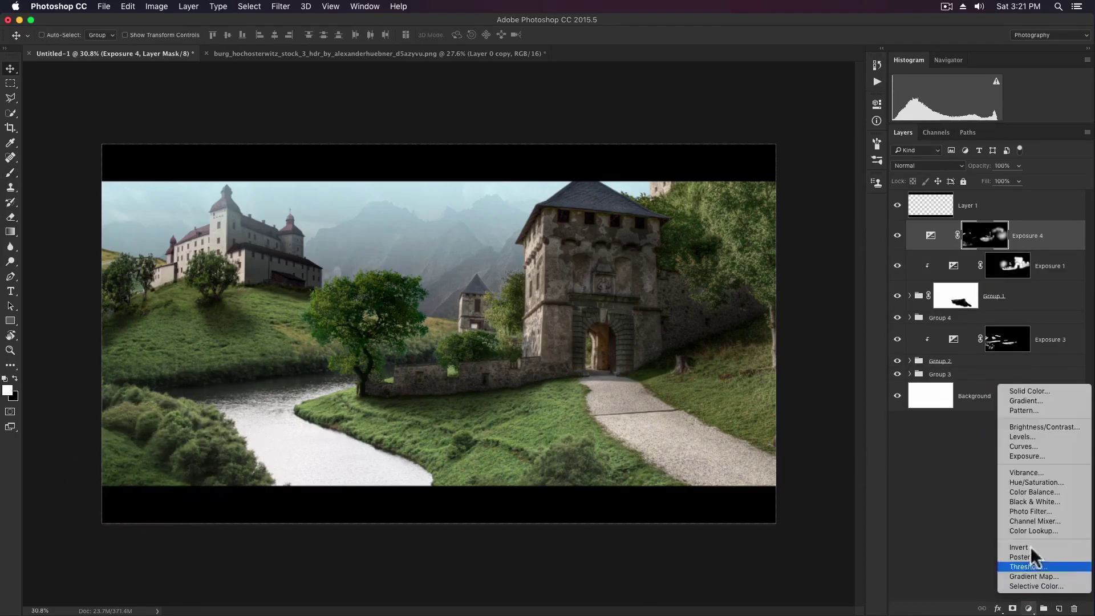
{"action": "left_click", "coordinate": [1016, 454]}
{"action": "left_click_drag", "start_coordinate": [736, 163], "coordinate": [753, 162]}
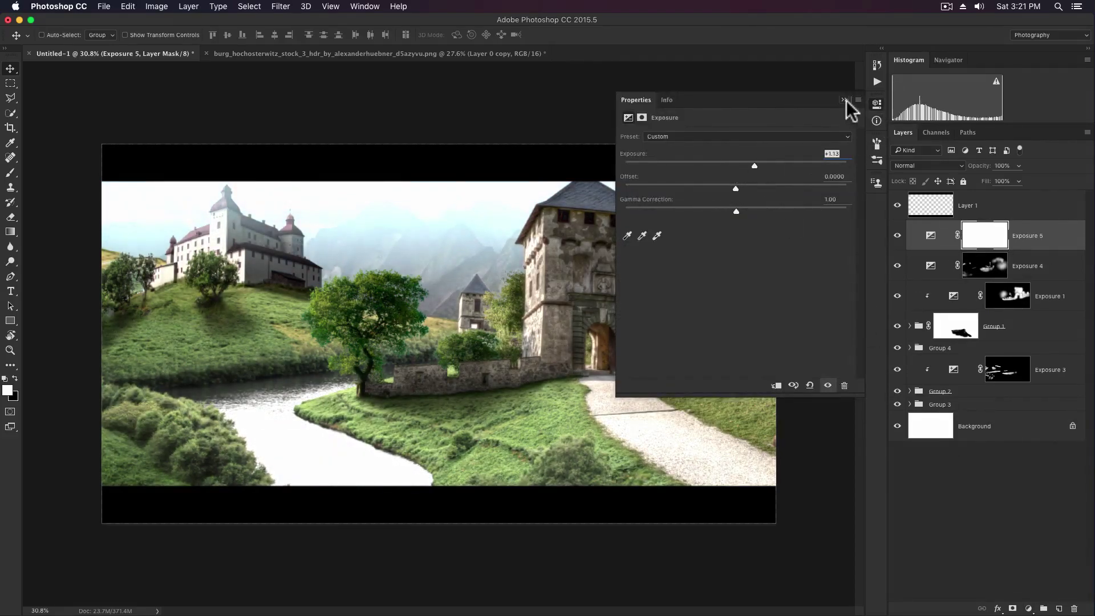
{"action": "left_click", "coordinate": [844, 100]}
{"action": "key", "text": "super"}
{"action": "key", "text": "super+i"}
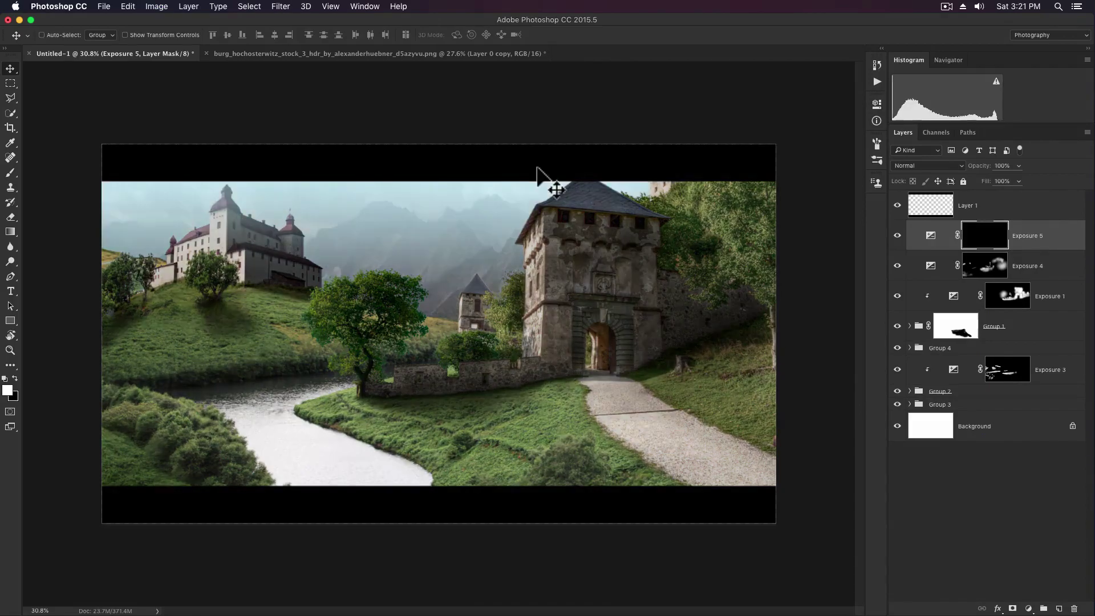
- Paint light onto the castle's sunlit side and the sky around it on the Exposure 5 mask
{"action": "key", "text": "b"}
{"action": "key", "text": "bracketleft"}
{"action": "mouse_move", "coordinate": [176, 273]}
{"action": "left_mouse_down"}
{"action": "mouse_move", "coordinate": [137, 196]}
{"action": "mouse_move", "coordinate": [200, 205]}
{"action": "mouse_move", "coordinate": [143, 250]}
{"action": "mouse_move", "coordinate": [118, 235]}
{"action": "mouse_move", "coordinate": [161, 242]}
{"action": "mouse_move", "coordinate": [166, 286]}
{"action": "left_mouse_up"}
{"action": "key", "text": "bracketright"}
{"action": "key", "text": "bracketright"}
{"action": "key", "text": "bracketright"}
{"action": "key", "text": "bracketleft"}
{"action": "key", "text": "bracketleft"}
{"action": "key", "text": "bracketleft"}
{"action": "key", "text": "bracketleft"}
{"action": "key", "text": "bracketleft"}
- Brighten the grassy hillside below the castle on the Exposure 5 mask with soft brushes of varying size
{"action": "key", "text": "bracketright"}
{"action": "key", "text": "bracketright"}
{"action": "key", "text": "bracketright"}
{"action": "mouse_move", "coordinate": [175, 311]}
{"action": "left_mouse_down"}
{"action": "mouse_move", "coordinate": [150, 337]}
{"action": "mouse_move", "coordinate": [177, 304]}
{"action": "left_mouse_up"}
{"action": "key", "text": "bracketleft"}
{"action": "key", "text": "bracketleft"}
{"action": "key", "text": "bracketleft"}
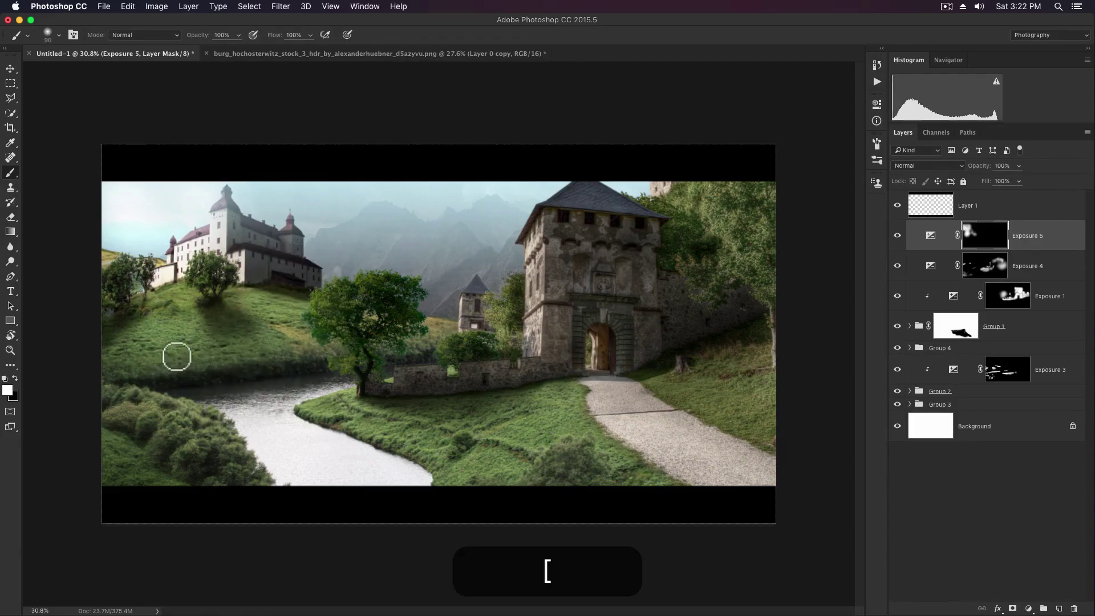
- Paint small highlights on the tops of the bushes beside the river with a 35 to 45 px brush
{"action": "key", "text": "bracketleft"}
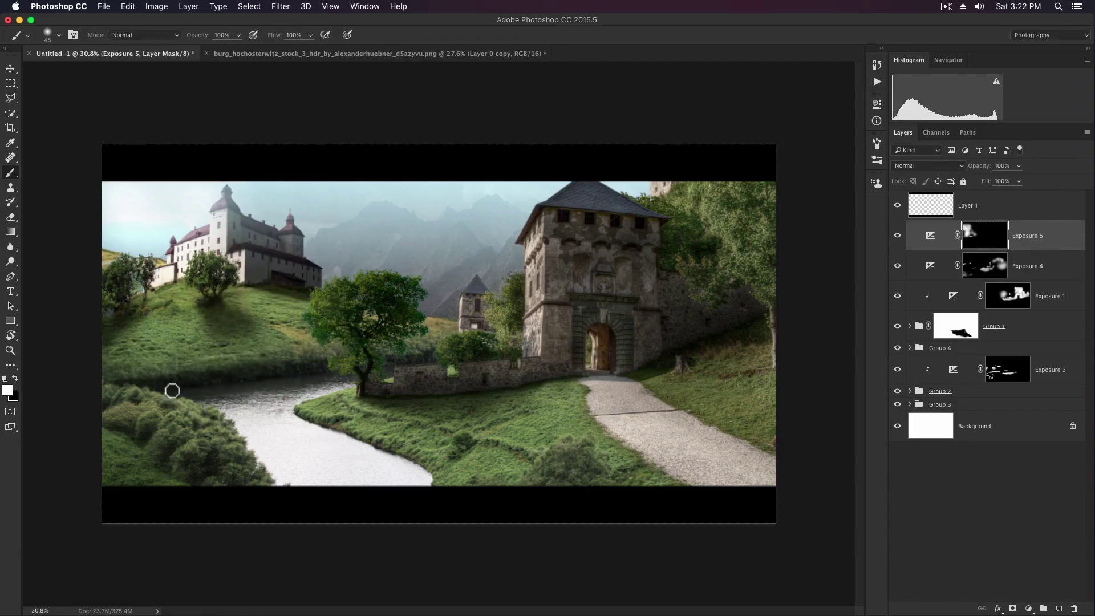
{"action": "key", "text": "bracketleft"}
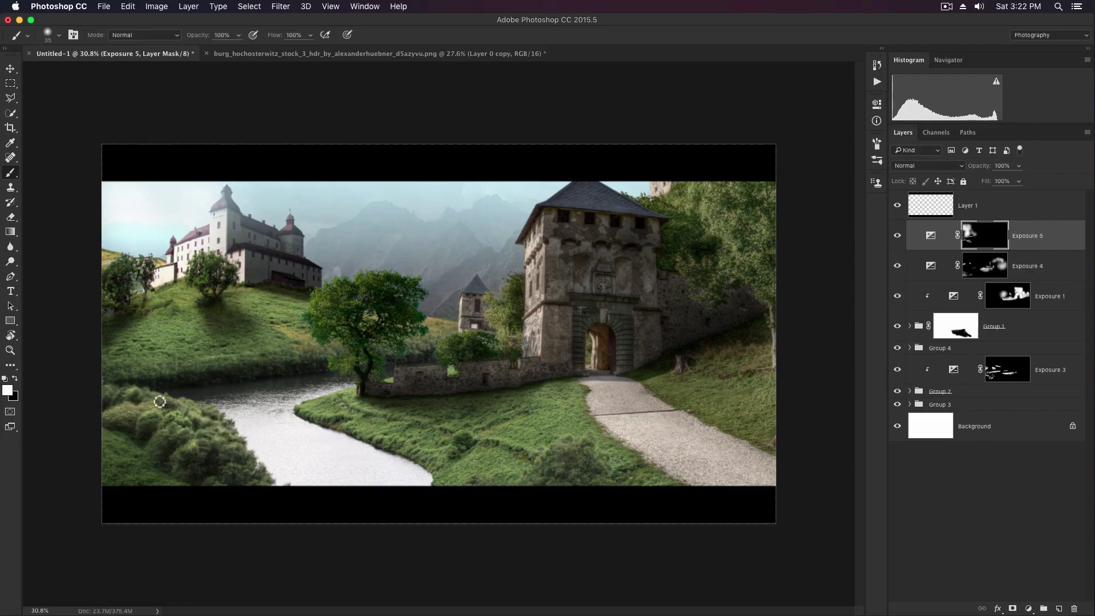
{"action": "key", "text": "bracketright"}
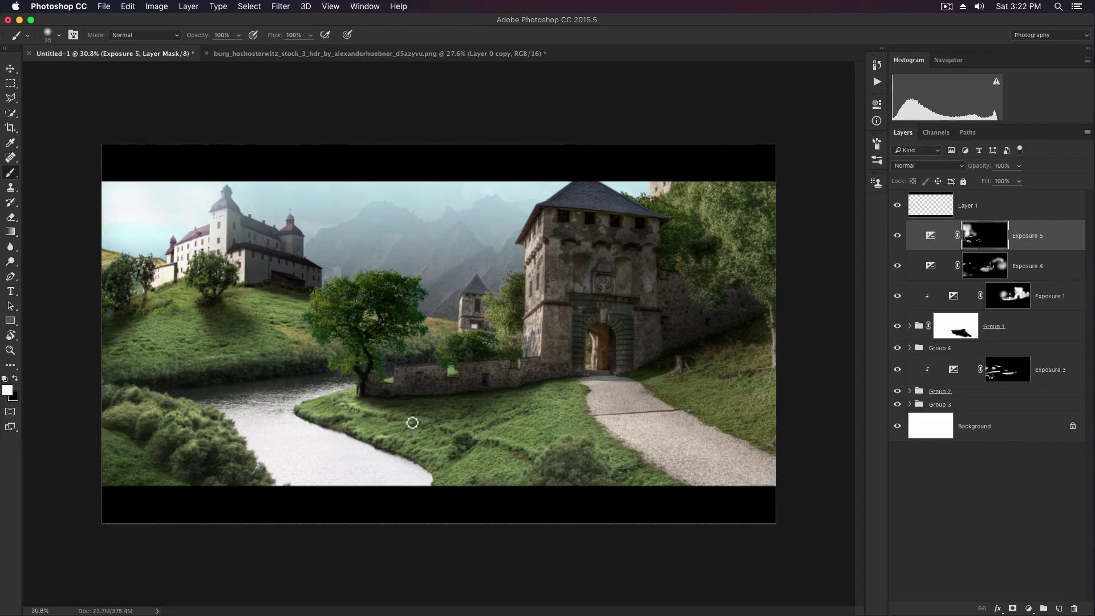
- Add small highlights to the grass ridges and shrubs on the foreground bank with a brush of about 30 px
{"action": "key", "text": "bracketleft"}
{"action": "key", "text": "bracketright"}
{"action": "key", "text": "bracketright"}
{"action": "key", "text": "bracketright"}
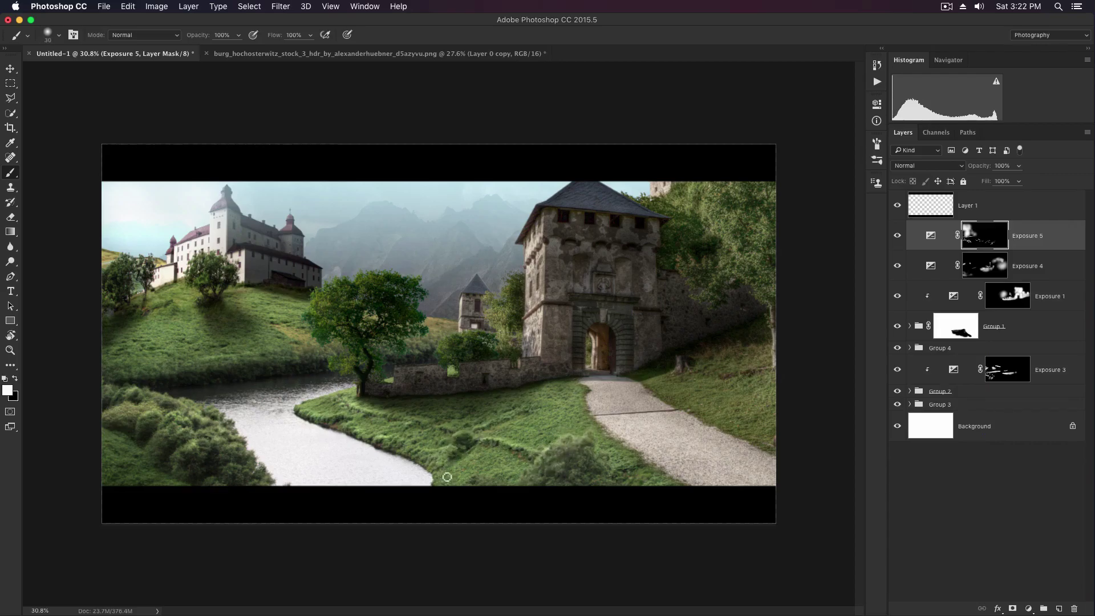
{"action": "key", "text": "bracketleft"}
- Brighten the grass and bushes in the lower-left corner of the scene on the Exposure 5 mask with a 125 px brush
{"action": "key", "text": "z"}
{"action": "left_click", "coordinate": [305, 341]}
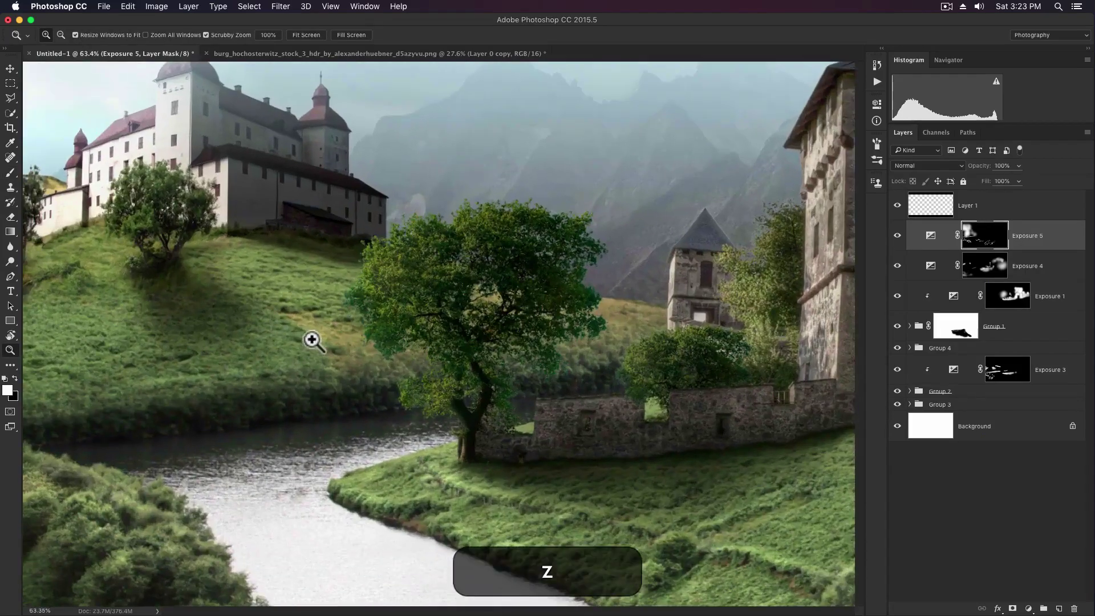
{"action": "left_click", "coordinate": [311, 312]}
{"action": "key", "text": "b"}
{"action": "key", "text": "space"}
{"action": "left_click_drag", "start_coordinate": [317, 301], "coordinate": [404, 285]}
{"action": "key", "text": "space"}
{"action": "key", "text": "space"}
{"action": "left_click_drag", "start_coordinate": [179, 341], "coordinate": [264, 369]}
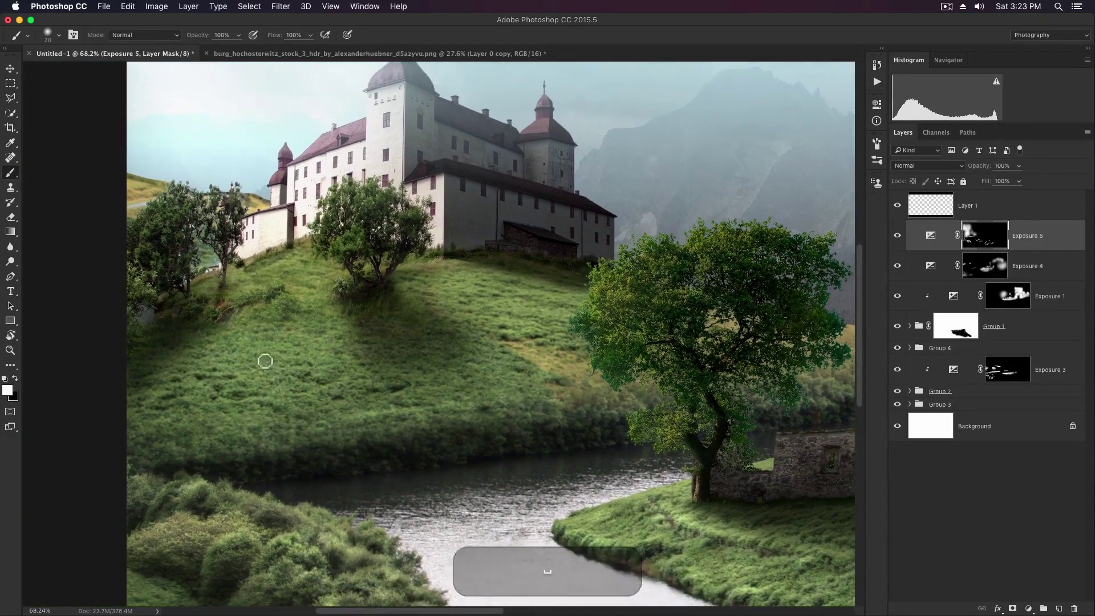
{"action": "key", "text": "space"}
{"action": "left_click_drag", "start_coordinate": [281, 443], "coordinate": [252, 353]}
{"action": "key", "text": "space"}
{"action": "left_click_drag", "start_coordinate": [215, 387], "coordinate": [322, 315]}
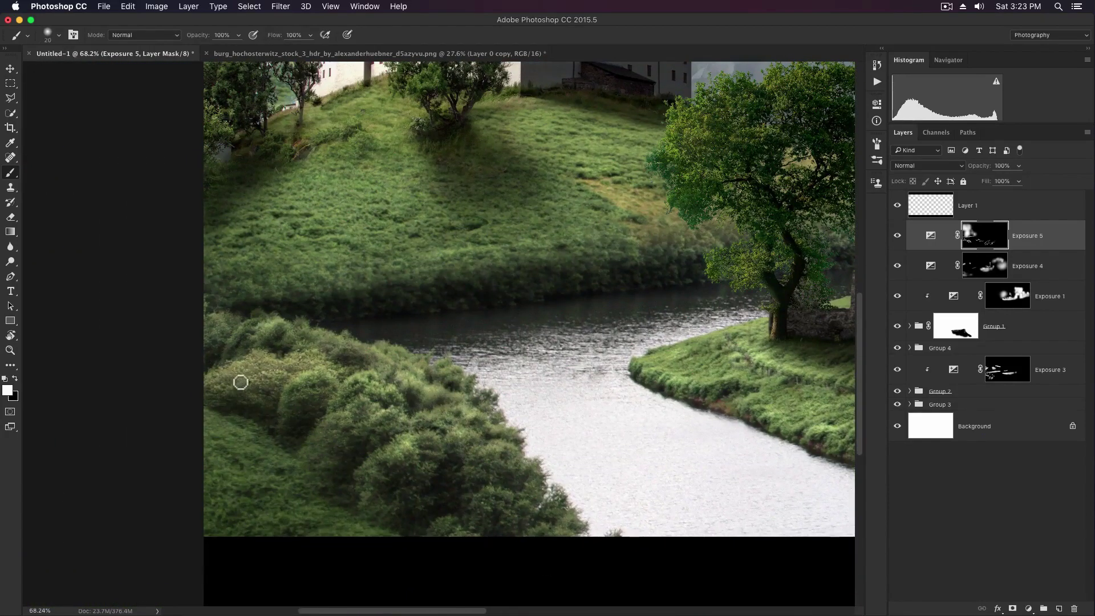
{"action": "key", "text": "bracketright"}
{"action": "key", "text": "bracketright"}
{"action": "key", "text": "bracketright"}
{"action": "key", "text": "bracketright"}
{"action": "mouse_move", "coordinate": [229, 420]}
{"action": "left_mouse_down"}
{"action": "mouse_move", "coordinate": [250, 502]}
{"action": "mouse_move", "coordinate": [207, 458]}
{"action": "left_mouse_up"}
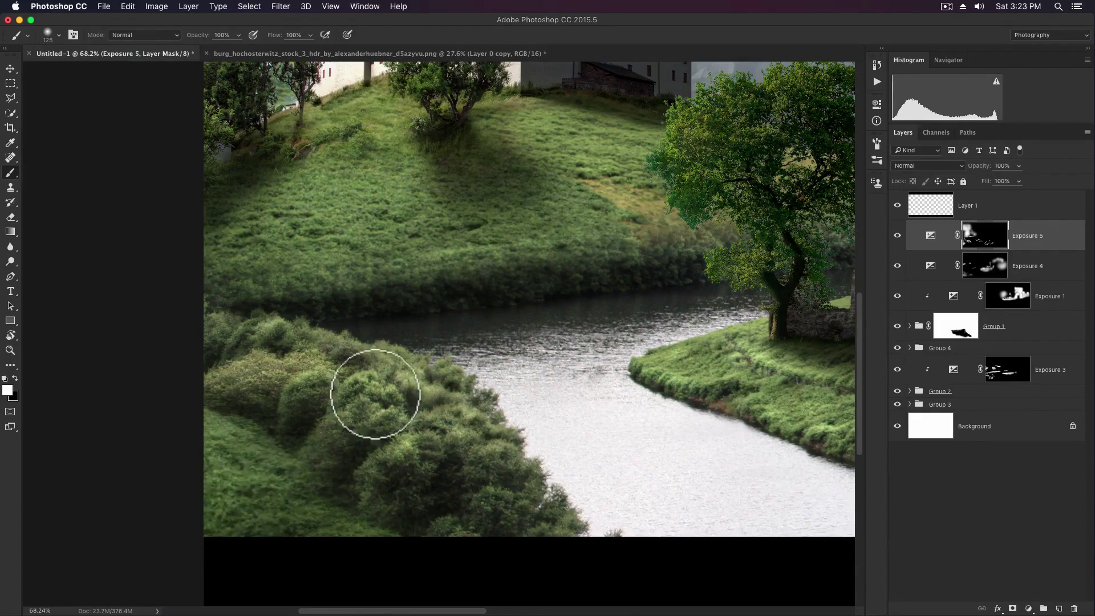
- Paste a merged copy of the whole image in place as a new layer, hiding the letterbox layer only while copying
{"action": "key", "text": "z"}
{"action": "left_click_drag", "start_coordinate": [485, 375], "coordinate": [421, 377]}
{"action": "left_click", "coordinate": [898, 205]}
{"action": "key", "text": "super+a"}
{"action": "key", "text": "super+shift+c"}
{"action": "key", "text": "super+shift+v"}
{"action": "left_click", "coordinate": [898, 205]}
- Apply the Camera Raw filter to the merged layer with Highlights at +56 and slightly raised Whites
{"action": "key", "text": "super+shift+a"}
{"action": "left_click_drag", "start_coordinate": [980, 347], "coordinate": [1017, 346]}
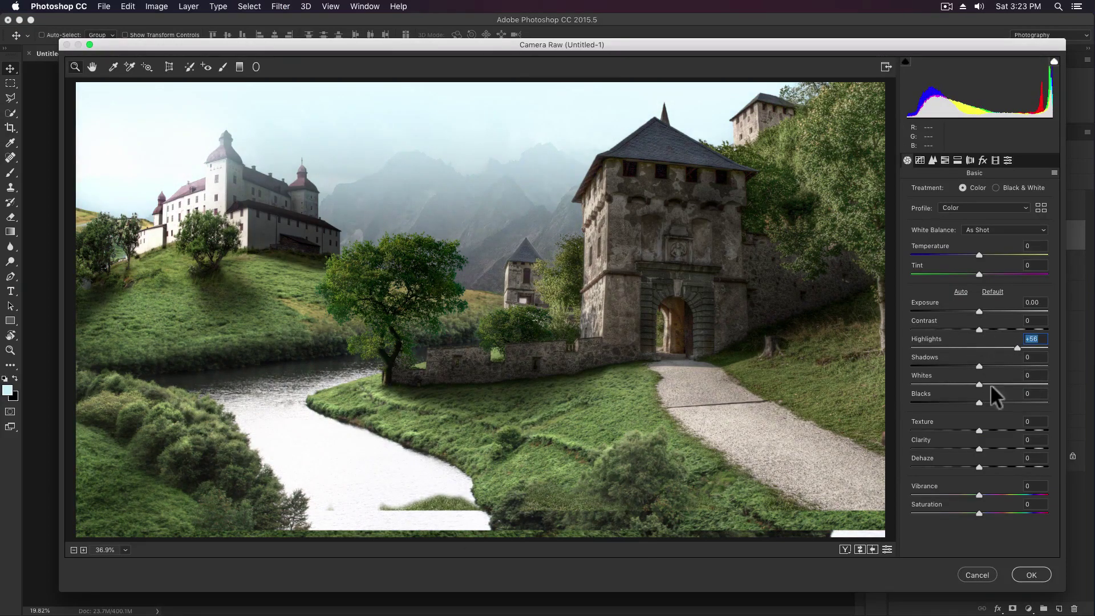
{"action": "left_click_drag", "start_coordinate": [1003, 382], "coordinate": [995, 378]}
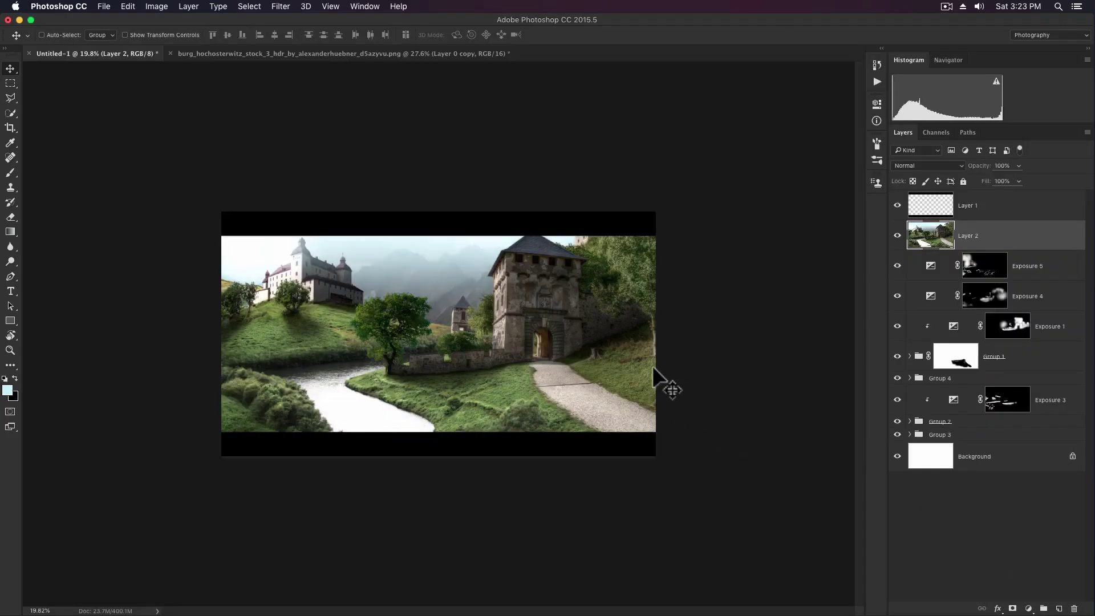
- Duplicate the merged Layer 2 and set the copy's blend mode to Vivid Light
{"action": "key", "text": "super+j"}
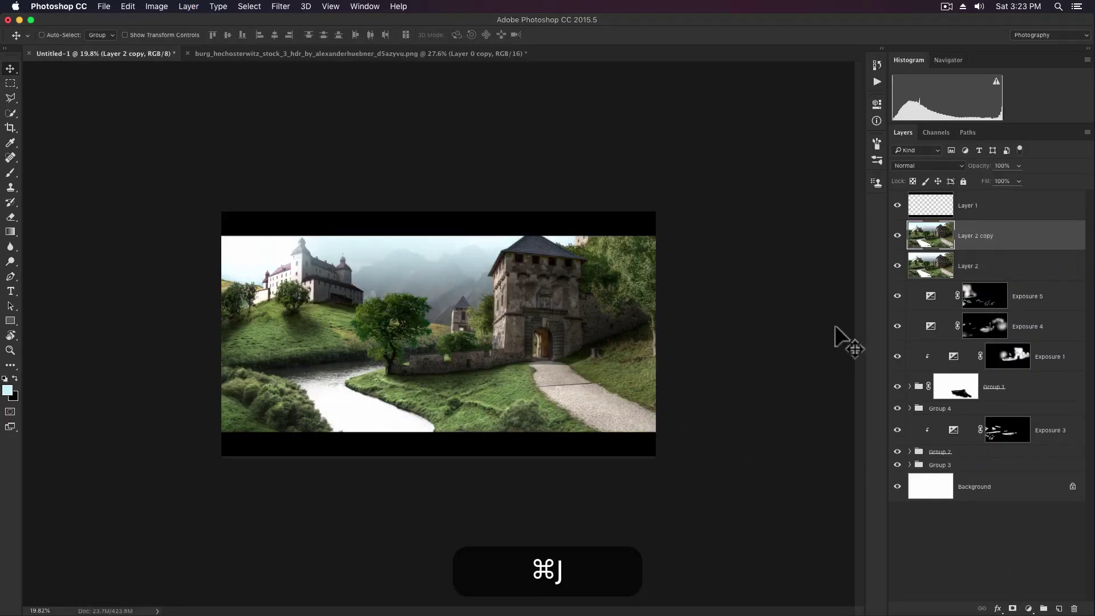
{"action": "left_click", "coordinate": [941, 166]}
{"action": "left_click", "coordinate": [910, 314]}
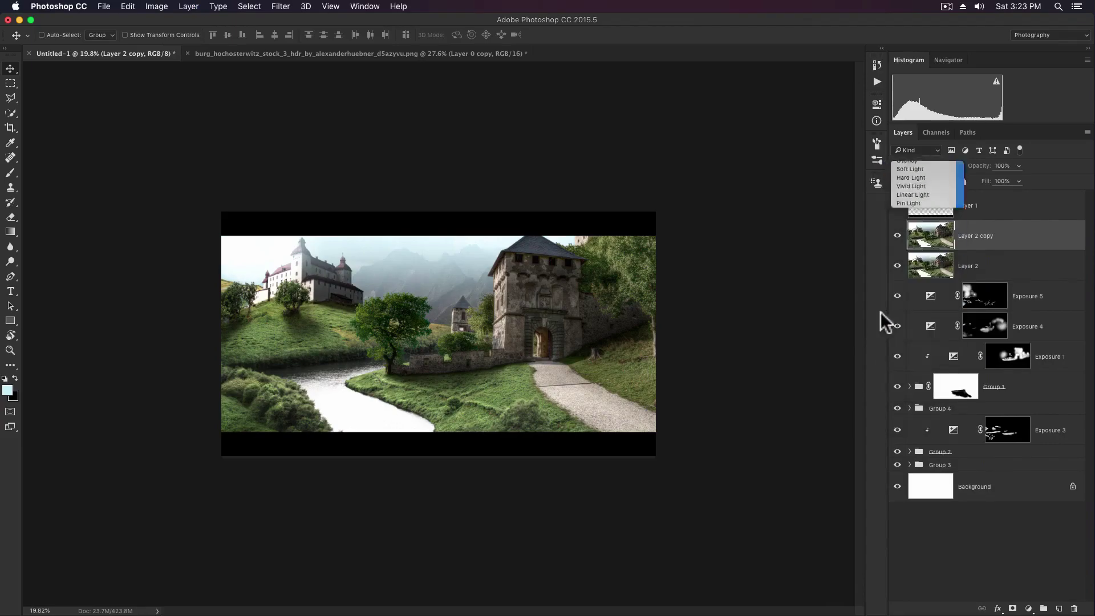
- Sharpen the image by applying a High Pass filter with a 0.5 pixel radius to Layer 2 copy
{"action": "left_click", "coordinate": [281, 6]}
{"action": "mouse_move", "coordinate": [393, 240]}
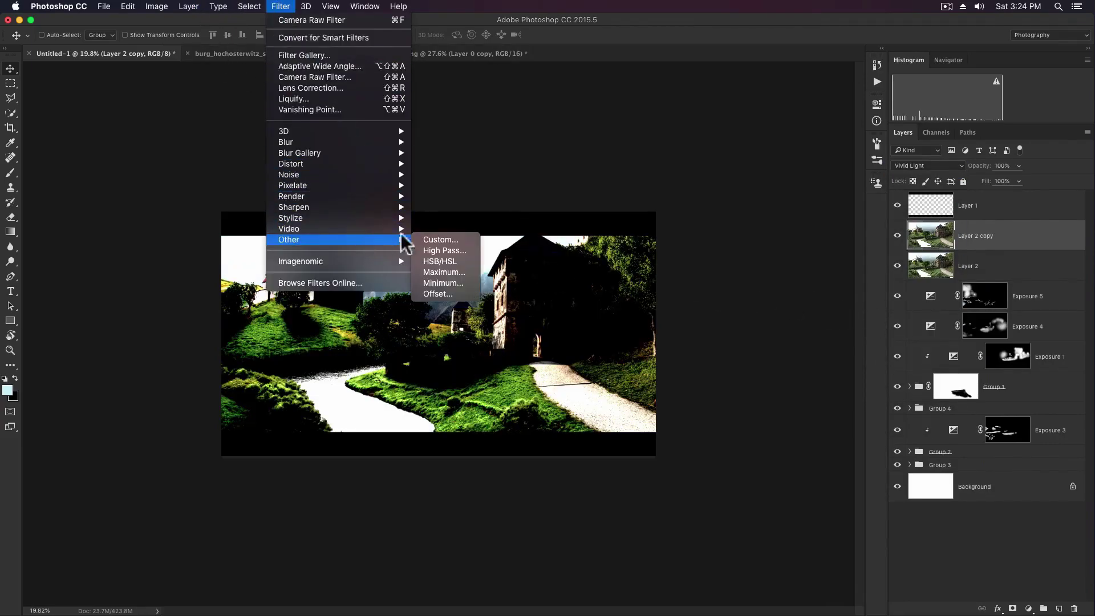
{"action": "left_click", "coordinate": [434, 248]}
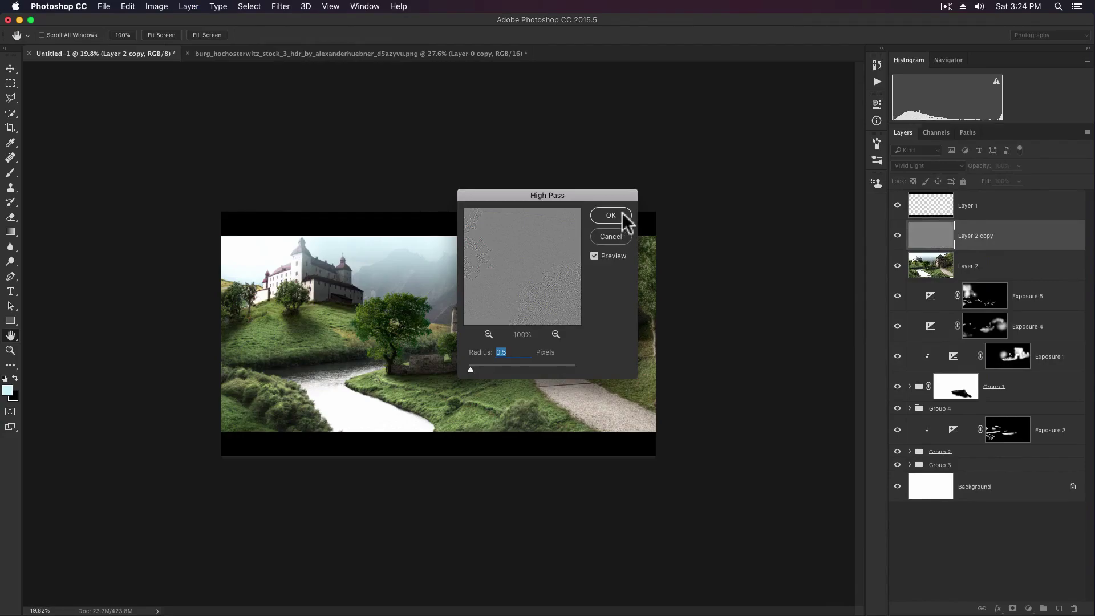
{"action": "left_click", "coordinate": [614, 215]}
{"action": "key", "text": "z"}
{"action": "left_click_drag", "start_coordinate": [521, 344], "coordinate": [535, 341]}
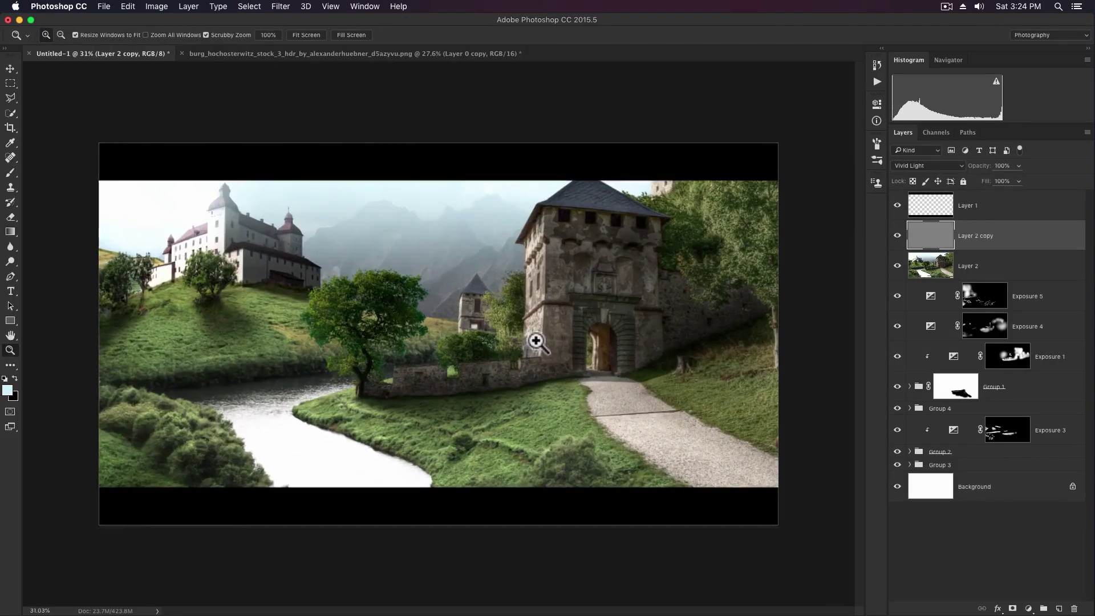